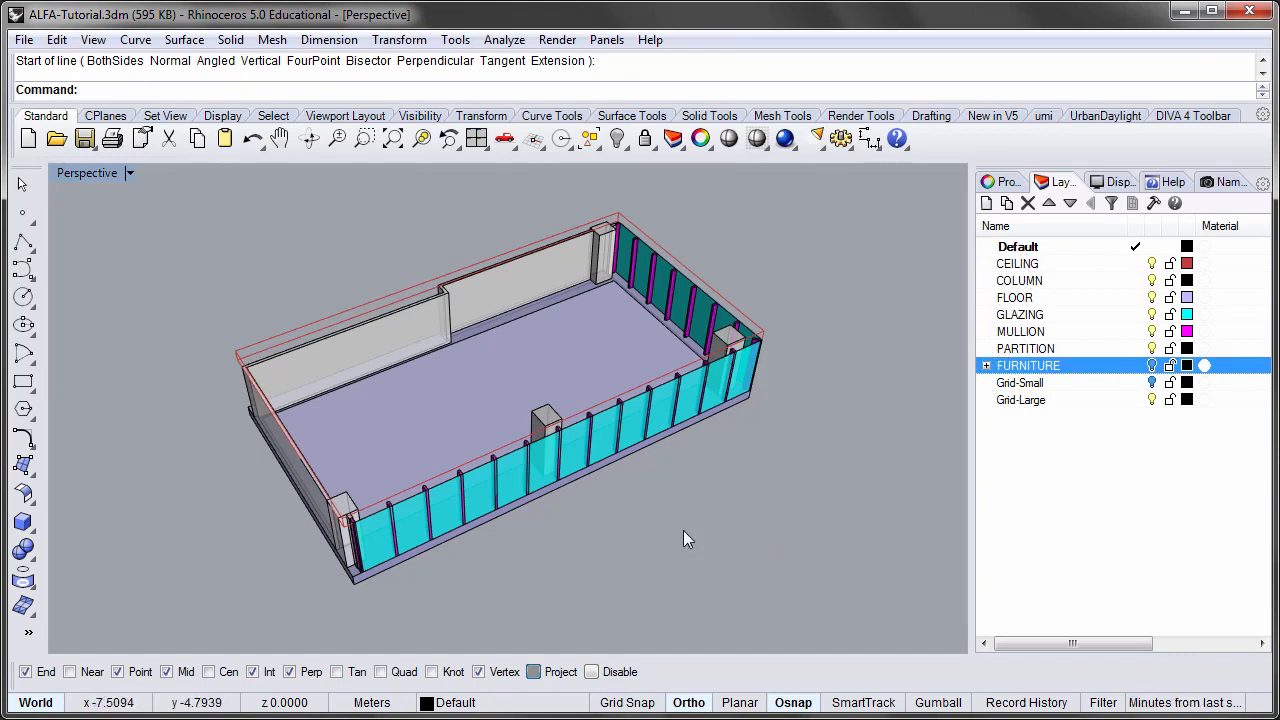
# Step: Clear the ceiling selection in the room model and launch the ALFA plug-in wizard
pyautogui.click(231, 350)
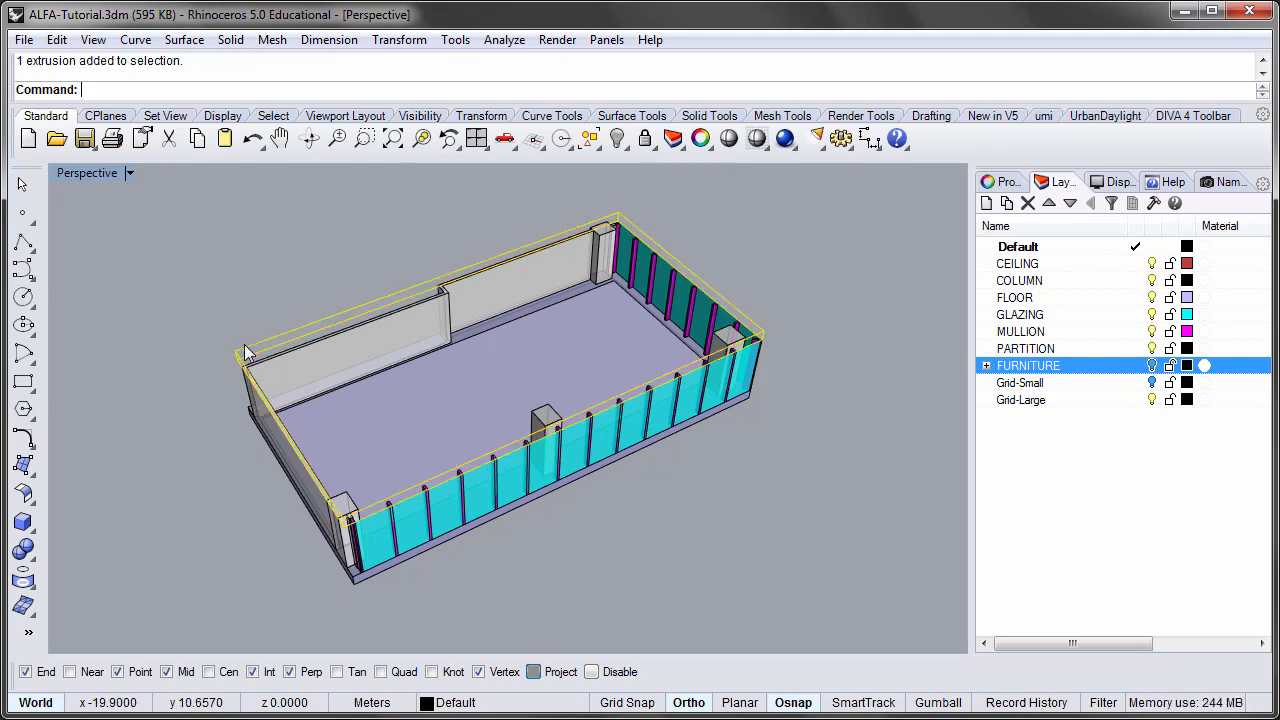
pyautogui.click(231, 318)
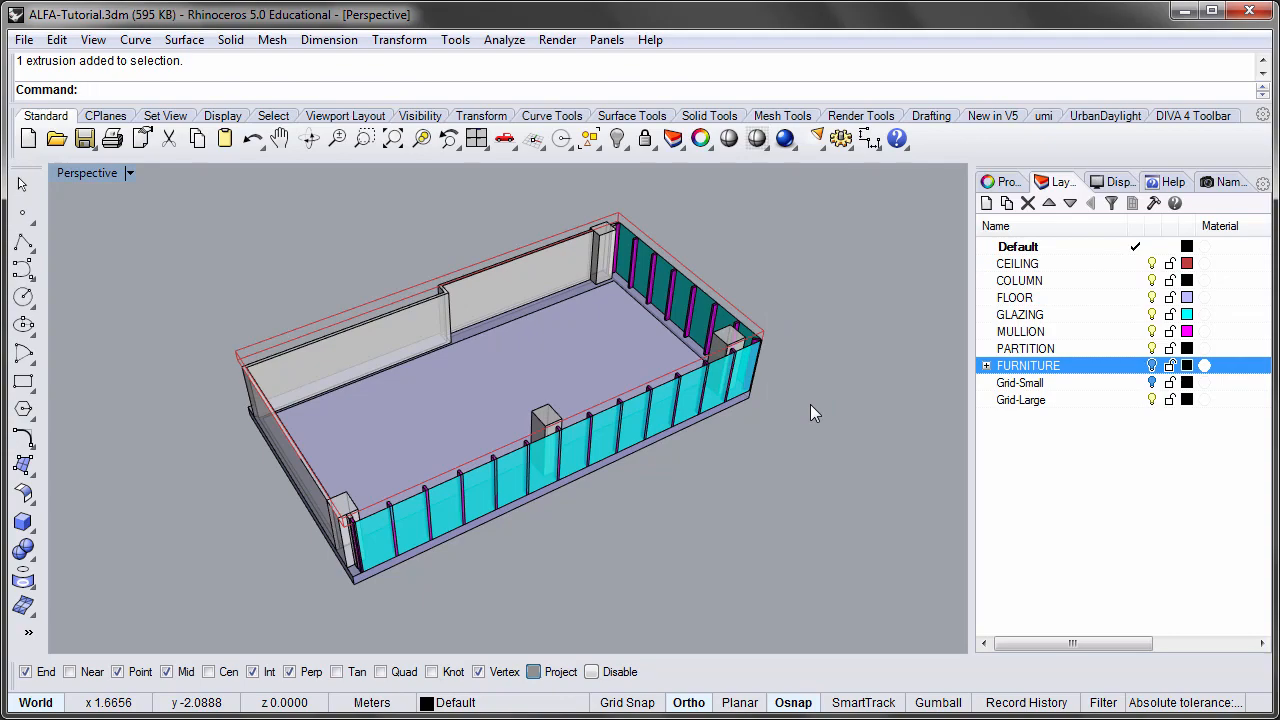
pyautogui.write('ALFA')
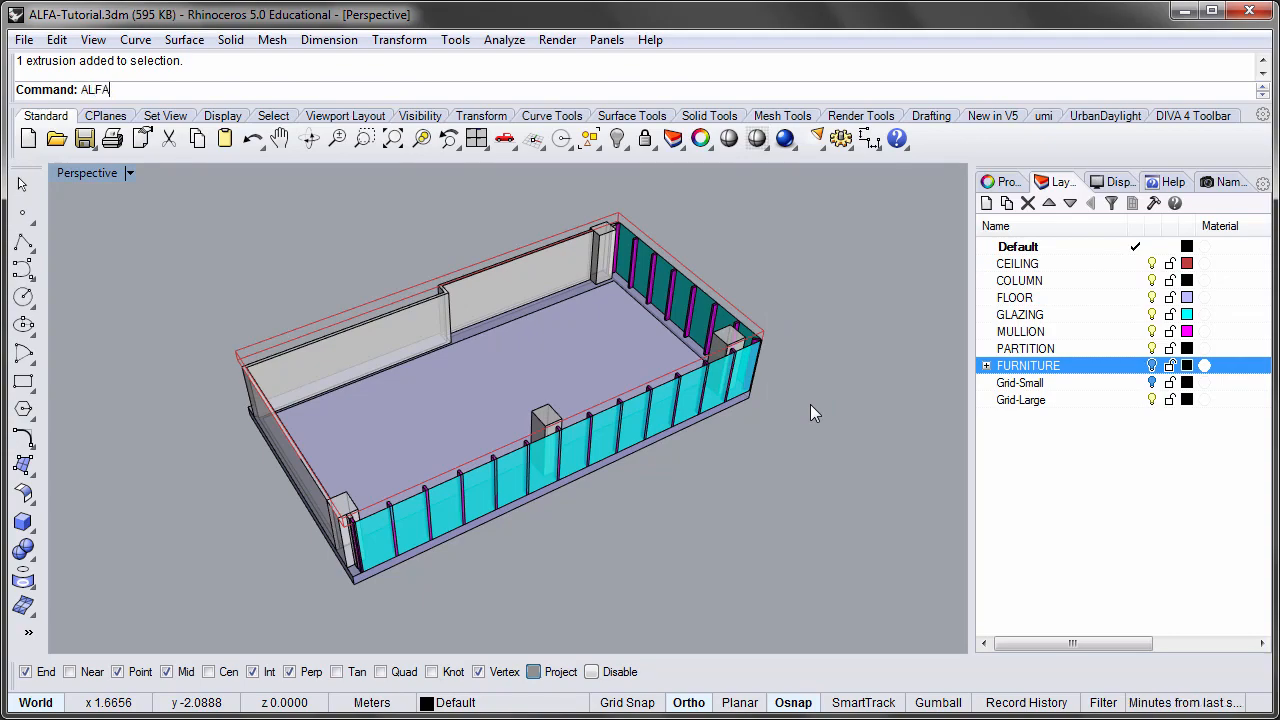
pyautogui.press('Return')
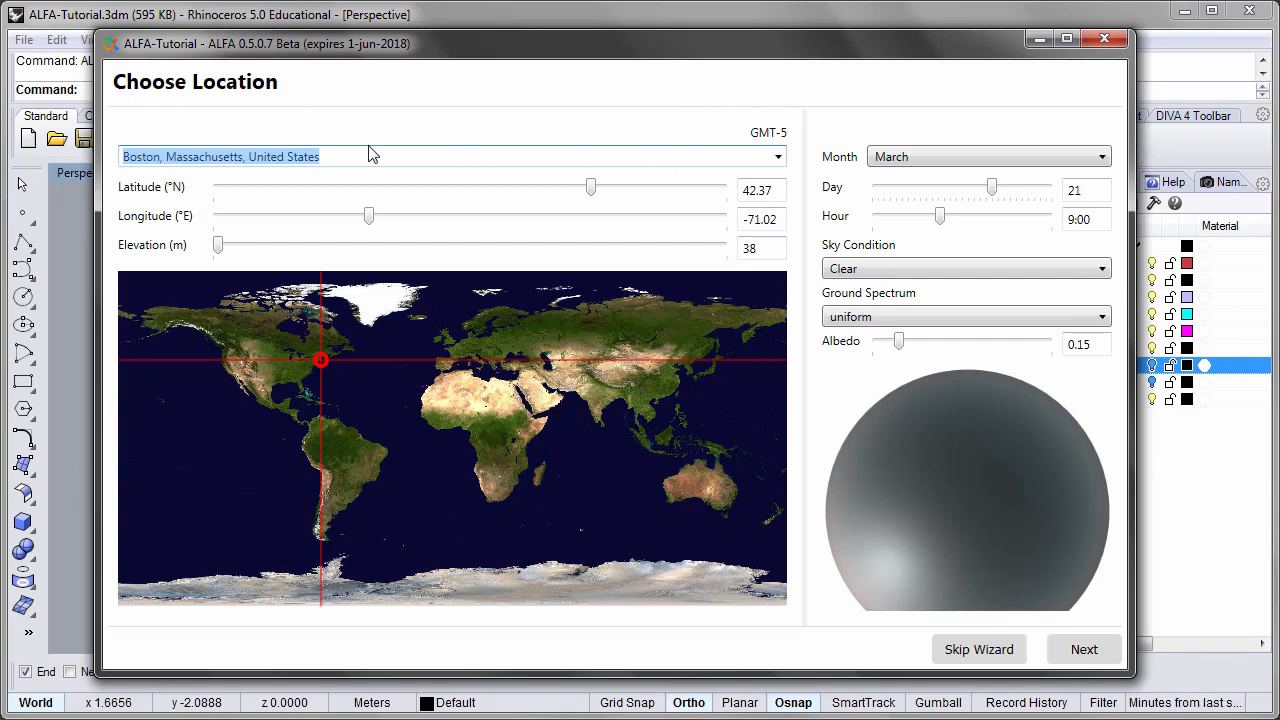
# Step: Accept Boston, Massachusetts as the location with a Clear sky and uniform ground spectrum, and continue to the layer material assignment
pyautogui.click(778, 158)
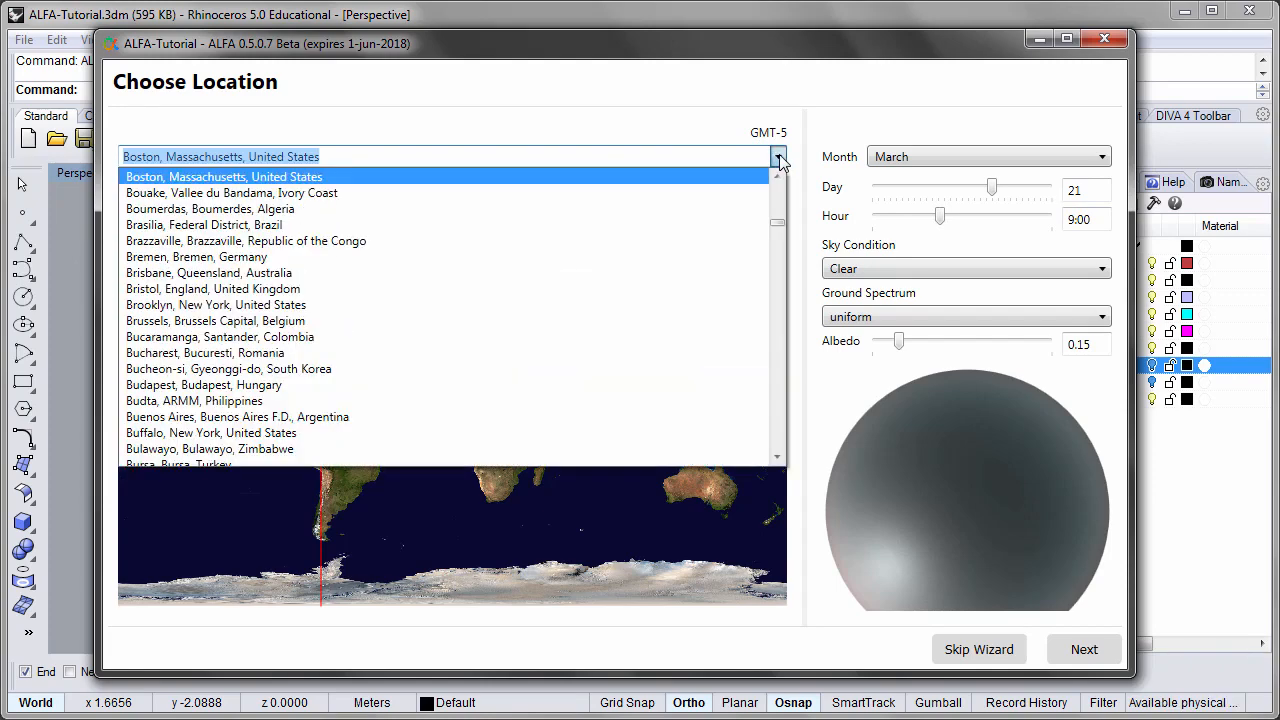
pyautogui.click(778, 158)
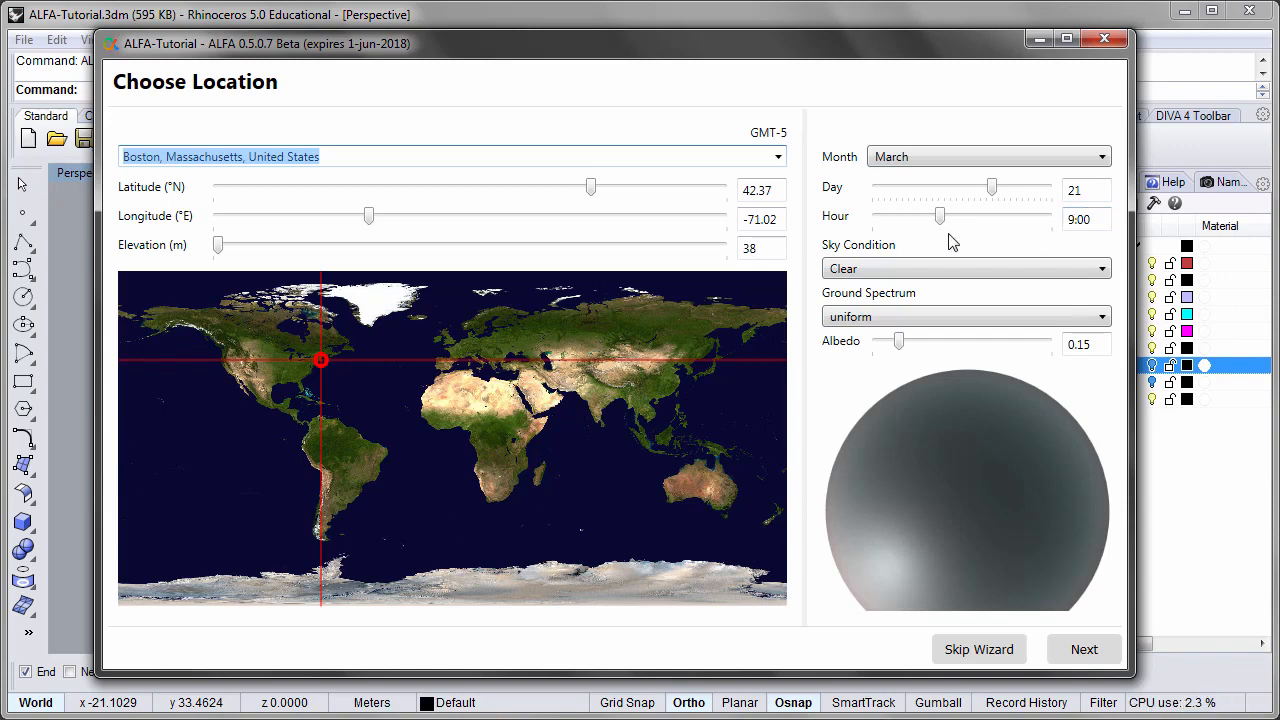
pyautogui.click(1057, 270)
pyautogui.click(1057, 270)
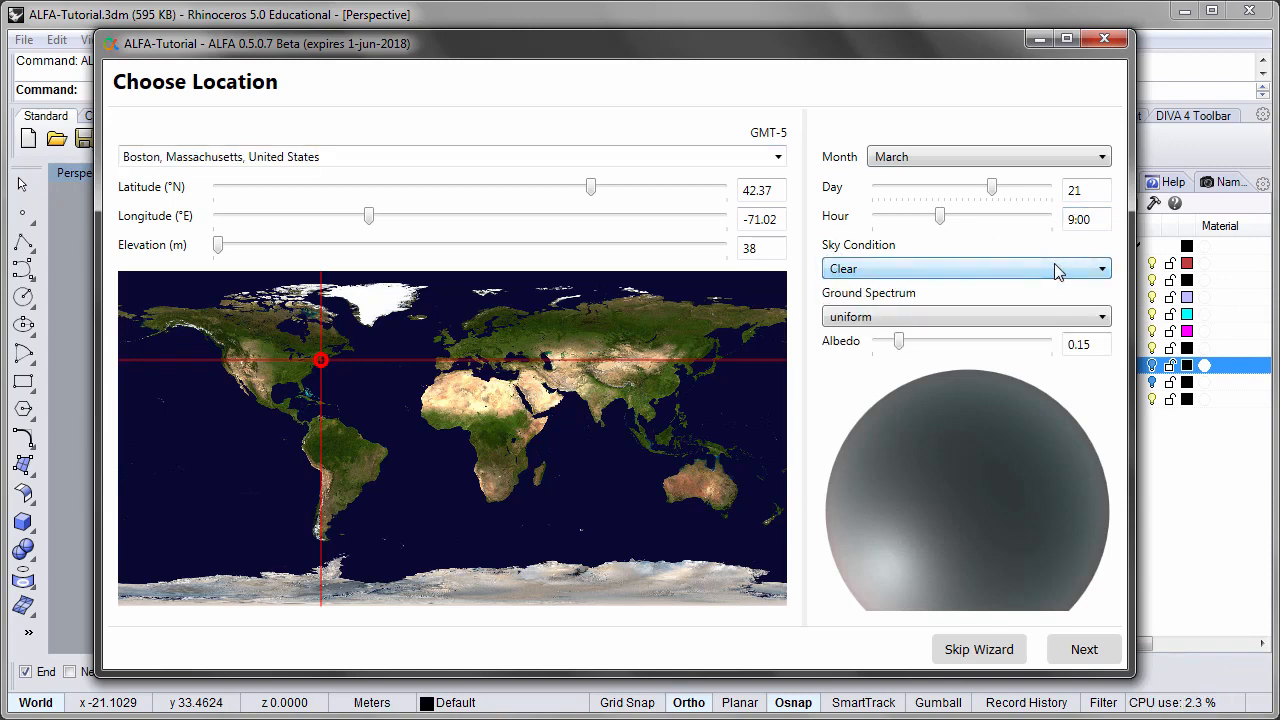
pyautogui.click(1086, 317)
pyautogui.click(1086, 318)
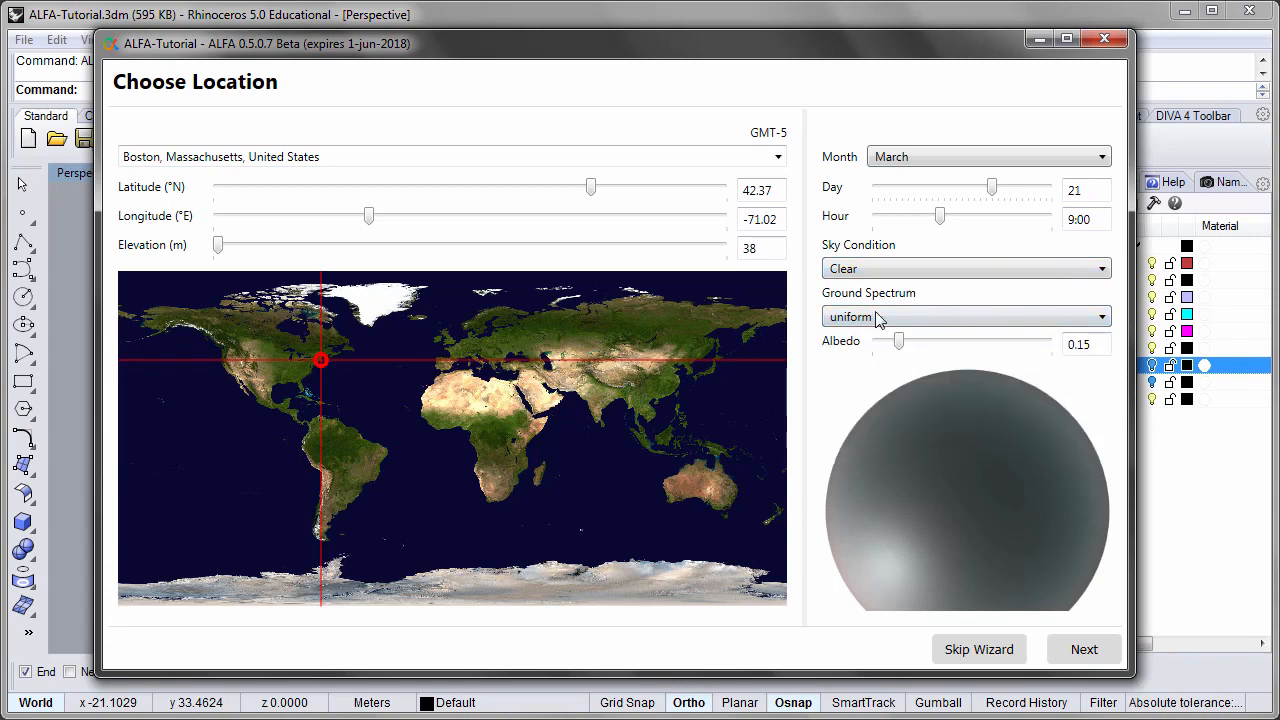
pyautogui.click(1084, 650)
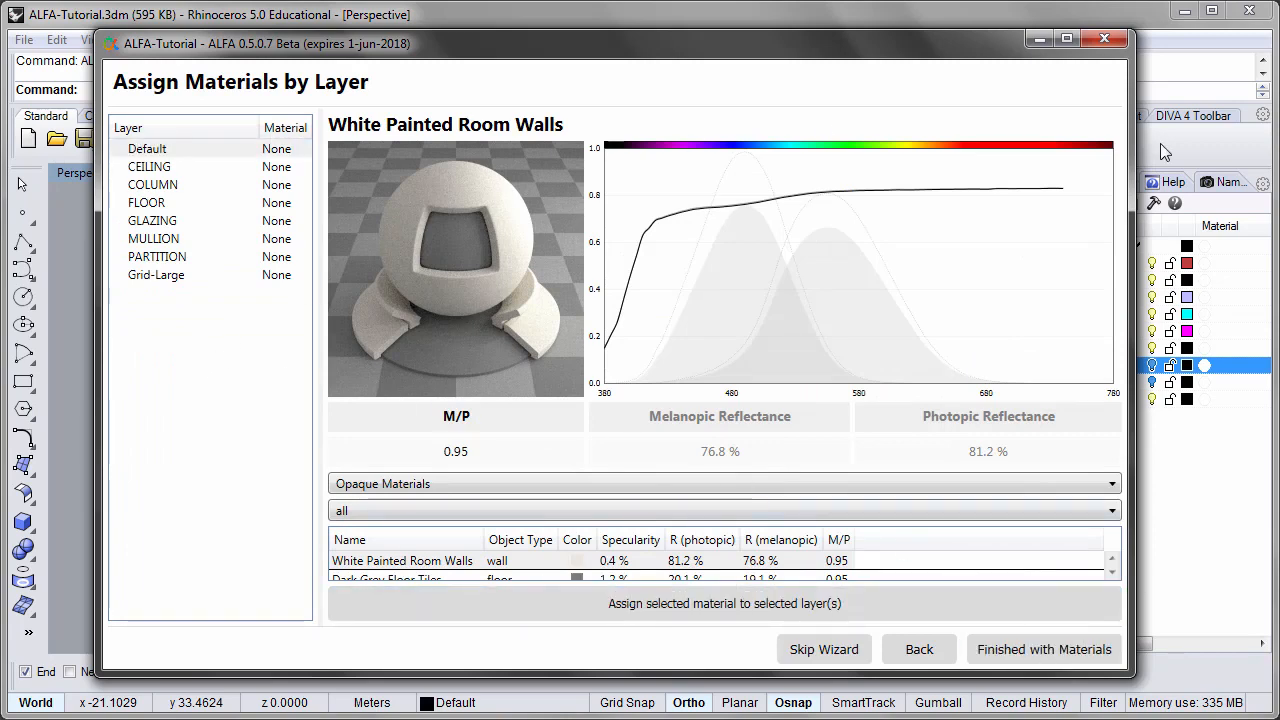
# Step: Make the wizard window narrower and taller, and assign the opaque material White Painted Room Walls to the CEILING, COLUMN and PARTITION layers
pyautogui.moveTo(1132, 152); pyautogui.dragTo(960, 152)
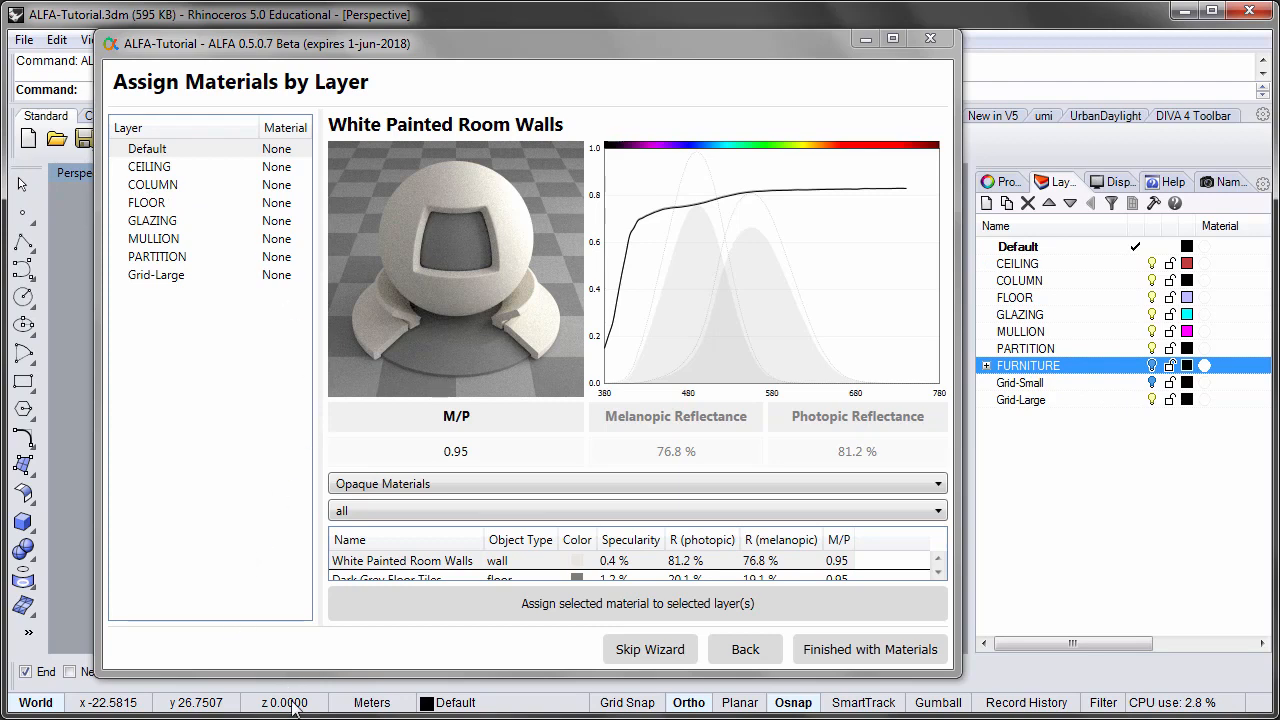
pyautogui.moveTo(297, 676); pyautogui.dragTo(297, 718)
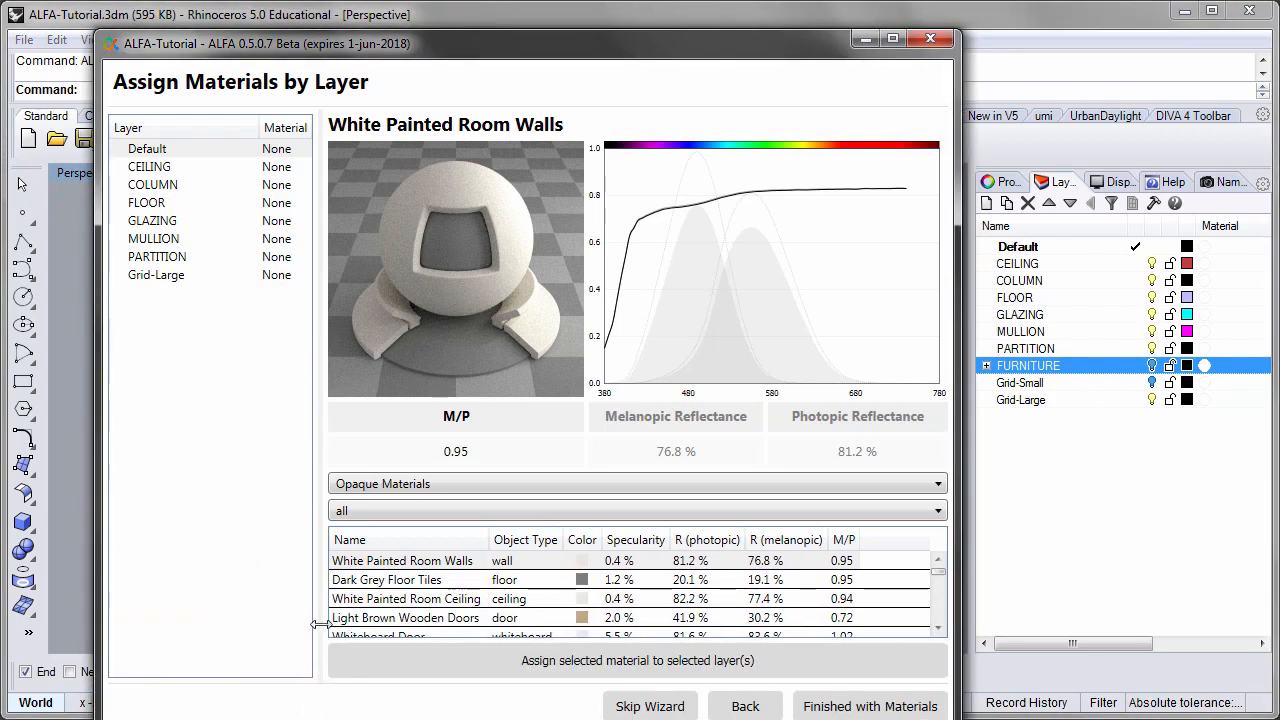
pyautogui.click(164, 168)
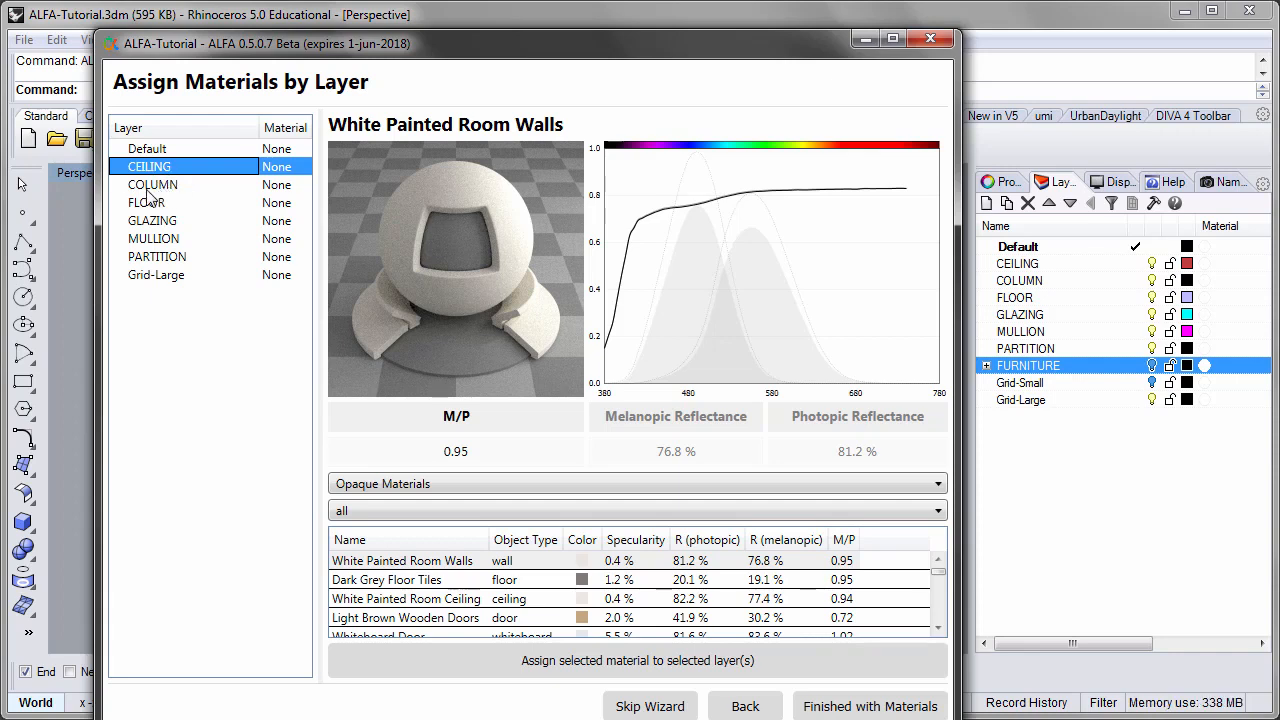
pyautogui.keyDown('ctrl'); pyautogui.click(156, 186); pyautogui.keyUp('ctrl')
pyautogui.keyDown('ctrl'); pyautogui.click(152, 256); pyautogui.keyUp('ctrl')
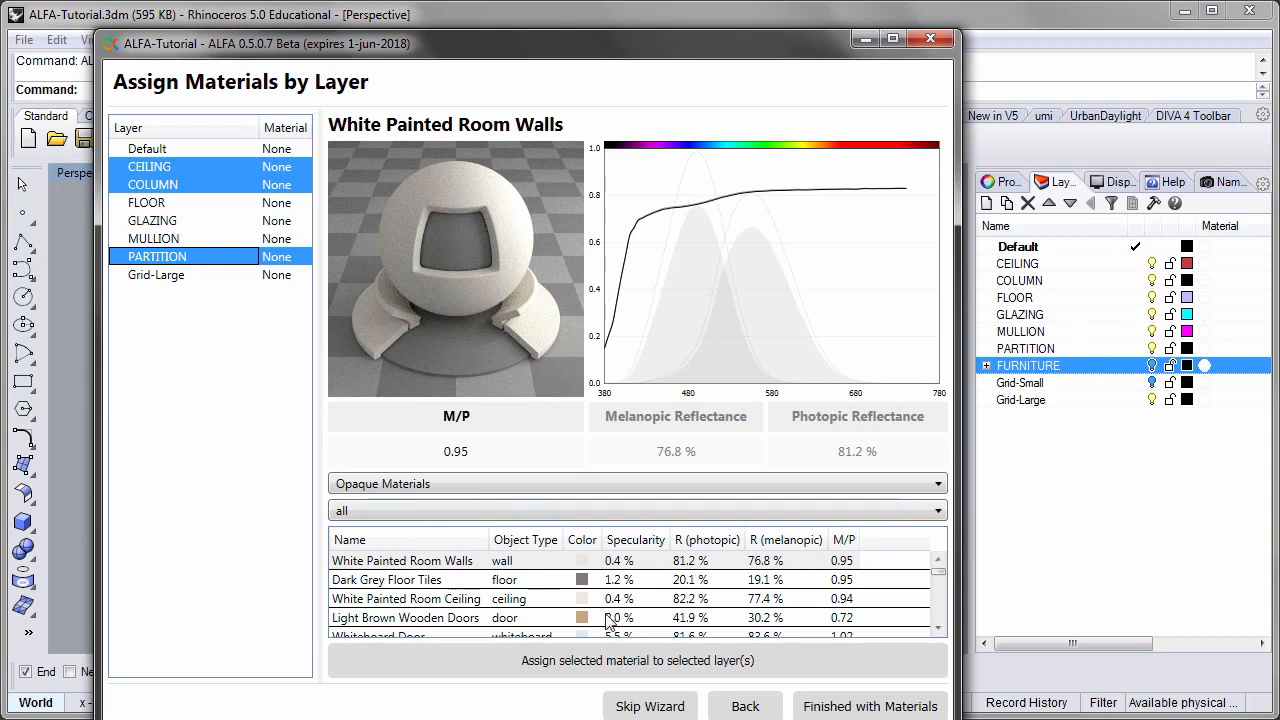
pyautogui.click(610, 660)
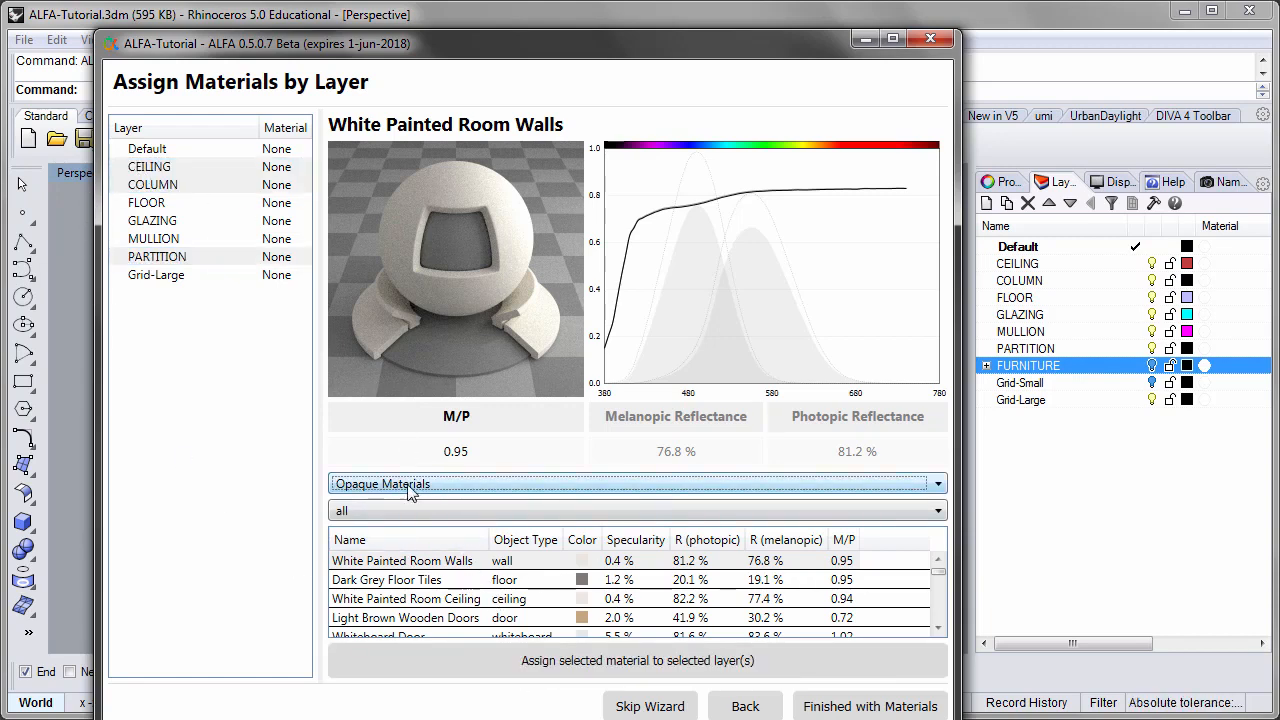
pyautogui.click(460, 486)
pyautogui.click(432, 505)
pyautogui.click(432, 510)
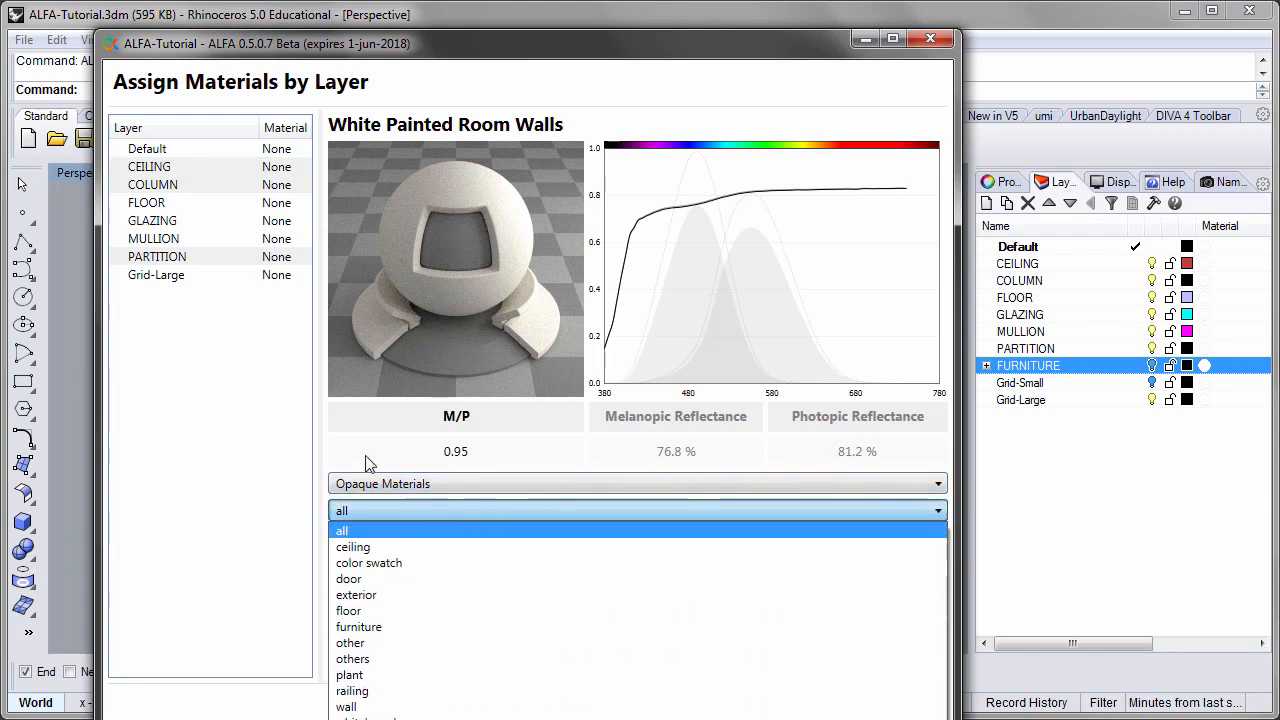
pyautogui.click(456, 515)
pyautogui.click(427, 660)
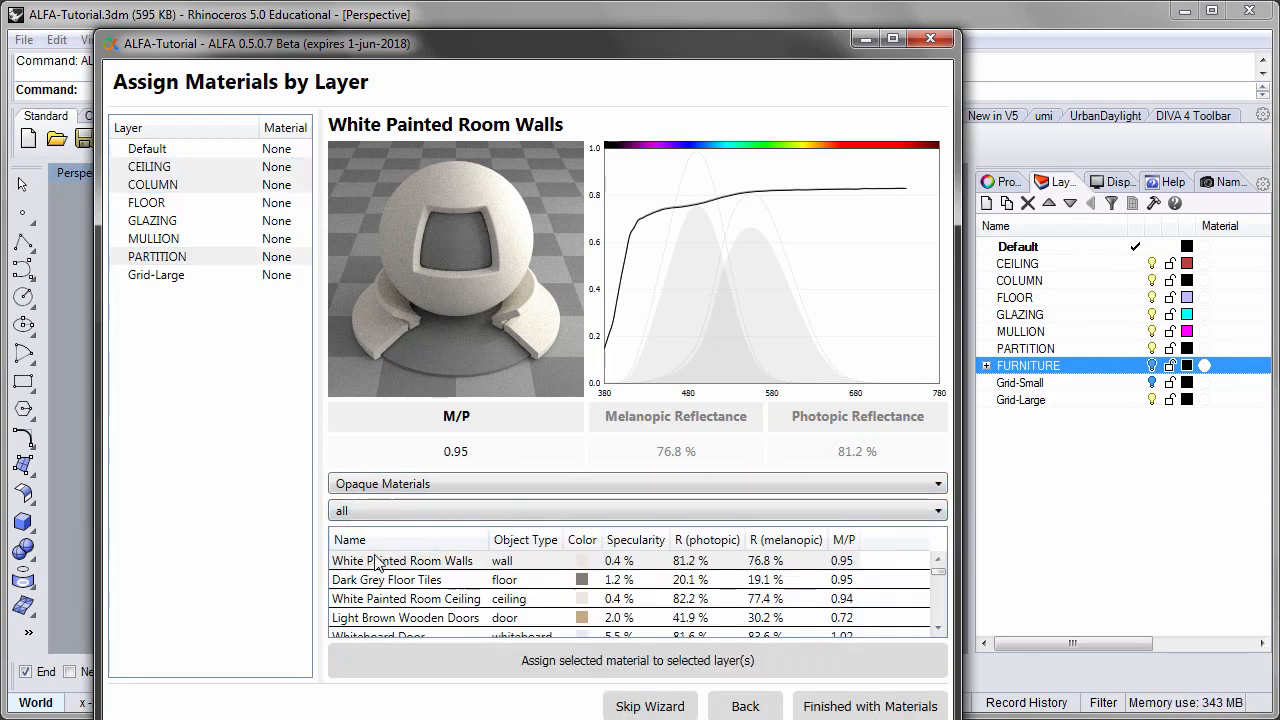
pyautogui.click(372, 564)
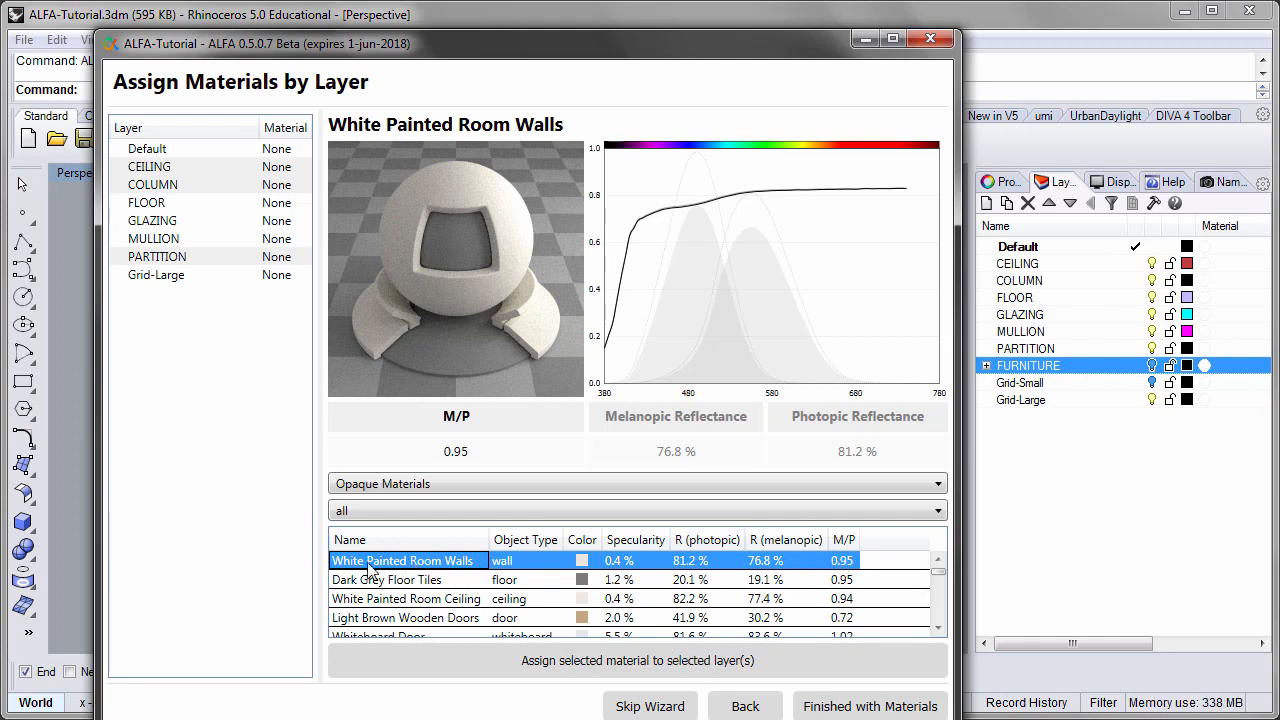
pyautogui.click(578, 668)
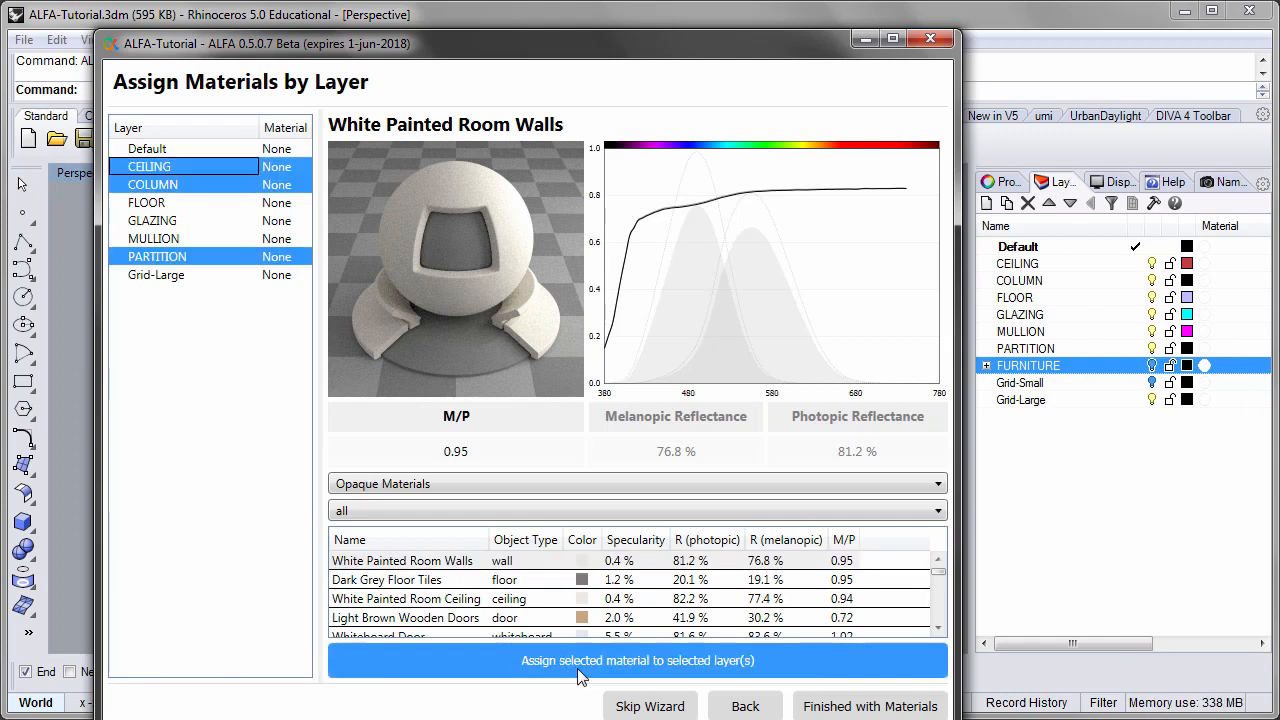
pyautogui.click(467, 660)
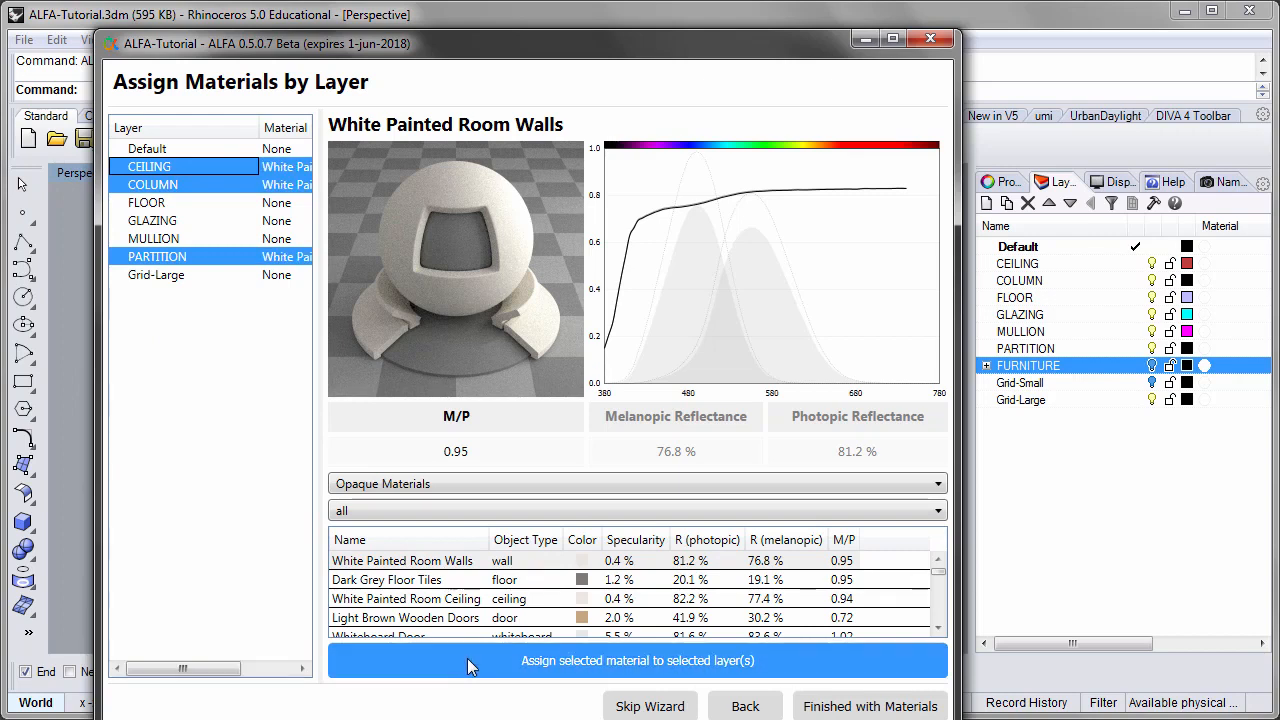
# Step: Assign the opaque material Light Grey Floor Tiles Nonslip to the FLOOR layer
pyautogui.click(156, 206)
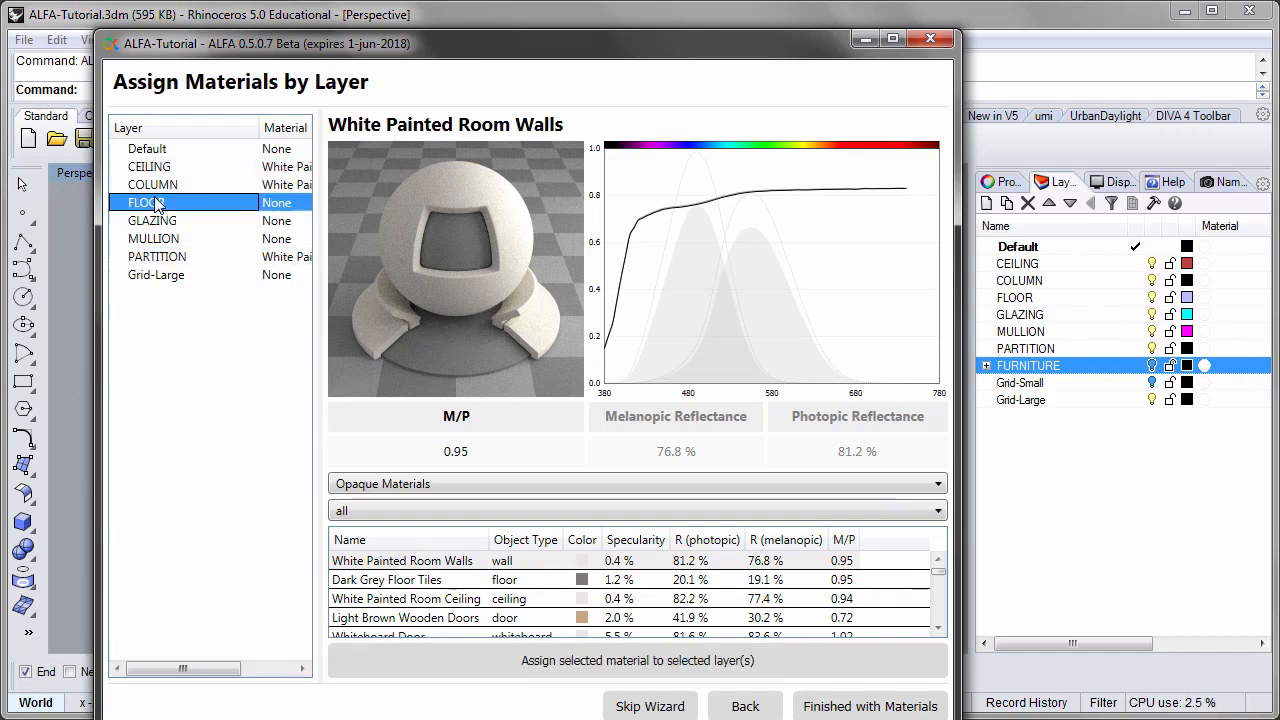
pyautogui.click(938, 628)
pyautogui.click(938, 628)
pyautogui.click(938, 628)
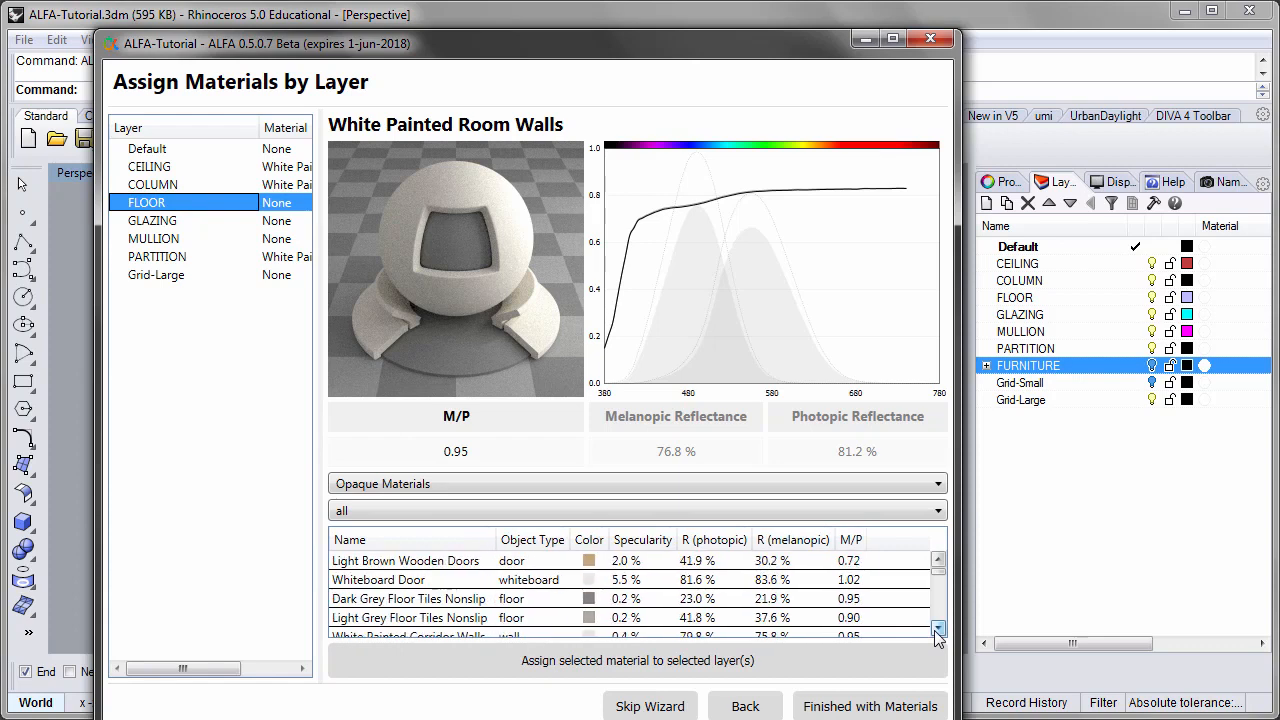
pyautogui.click(396, 619)
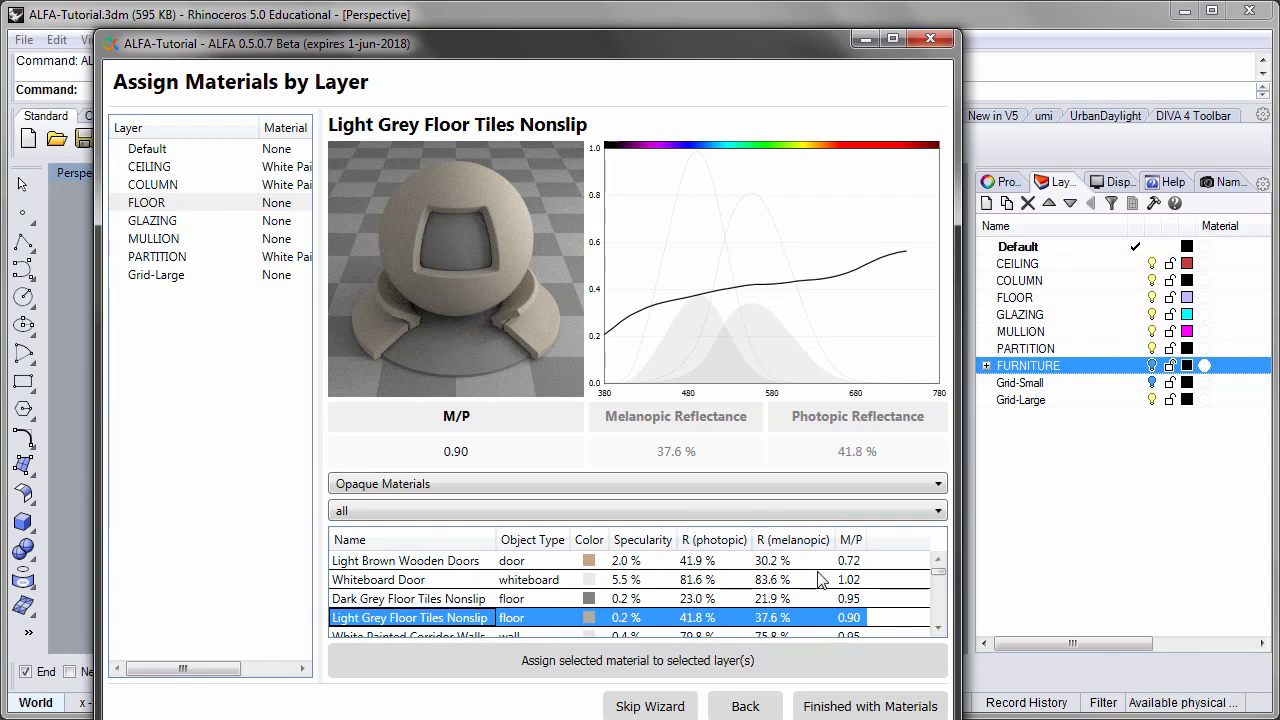
pyautogui.click(481, 660)
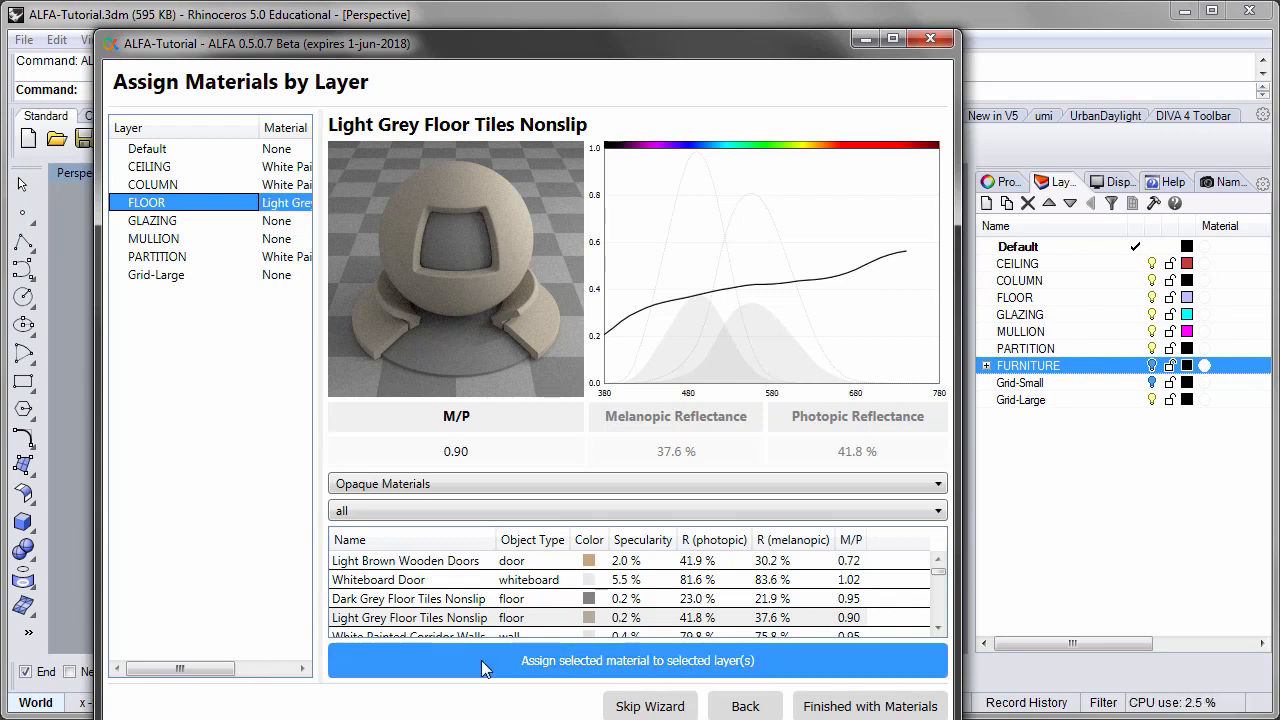
# Step: Assign the glazing material Double IGU Clear Tvis 63% to the GLAZING layer
pyautogui.click(172, 226)
pyautogui.click(505, 485)
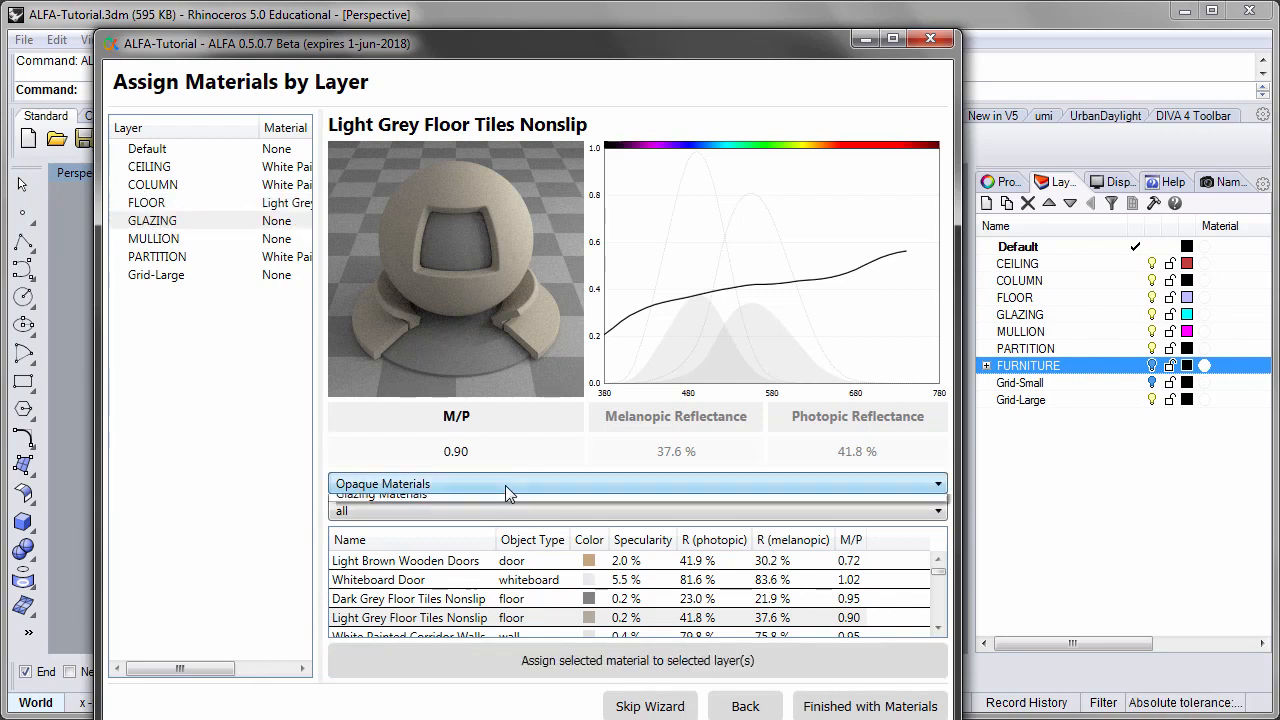
pyautogui.click(460, 519)
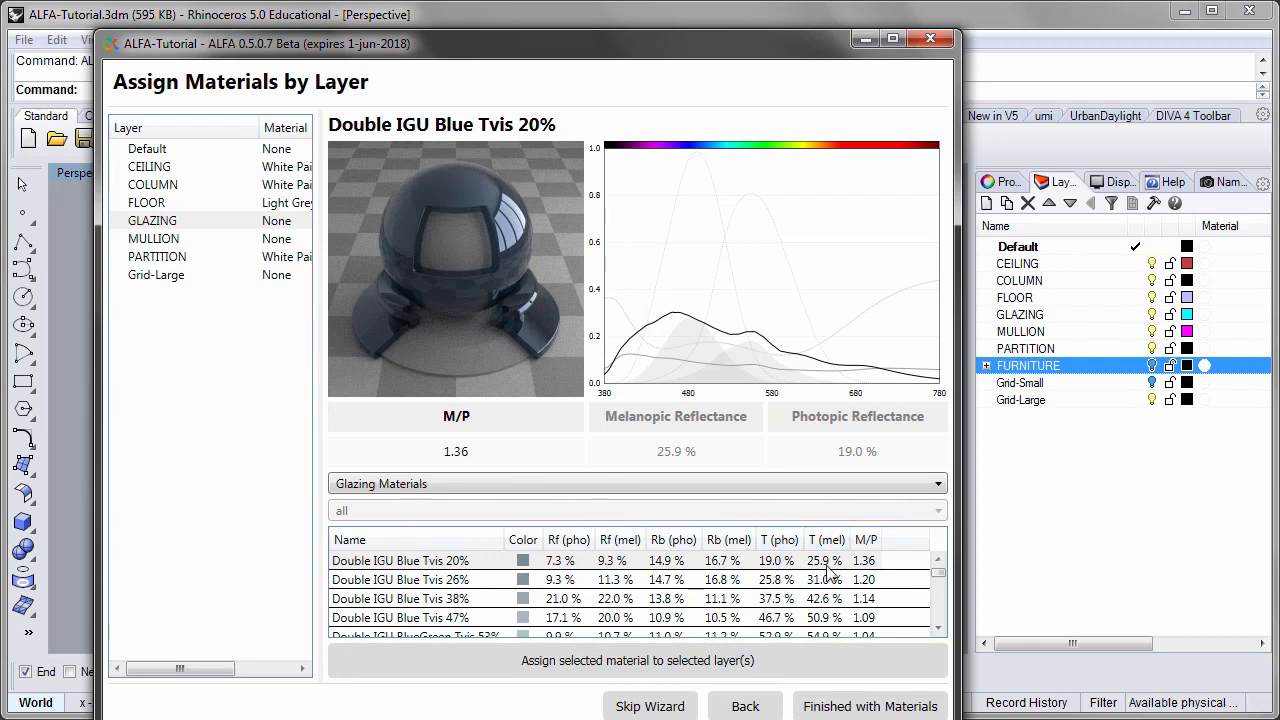
pyautogui.scroll(-6, 460, 610)
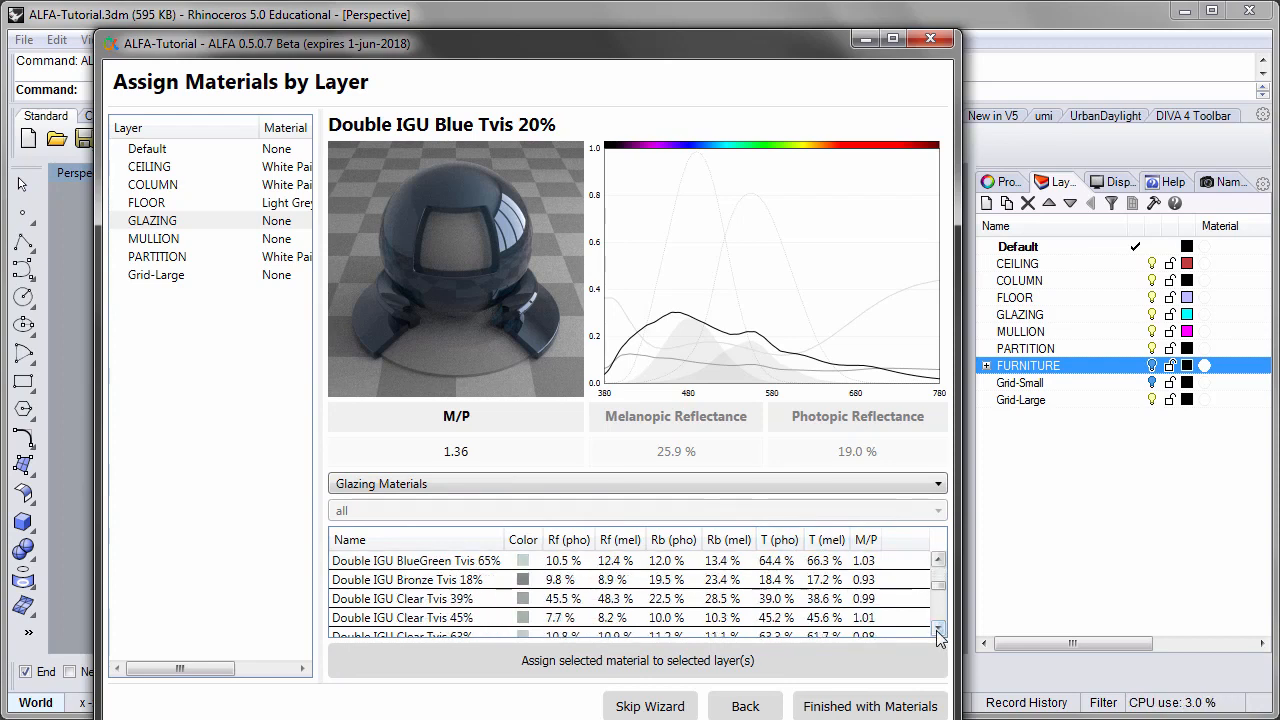
pyautogui.click(430, 618)
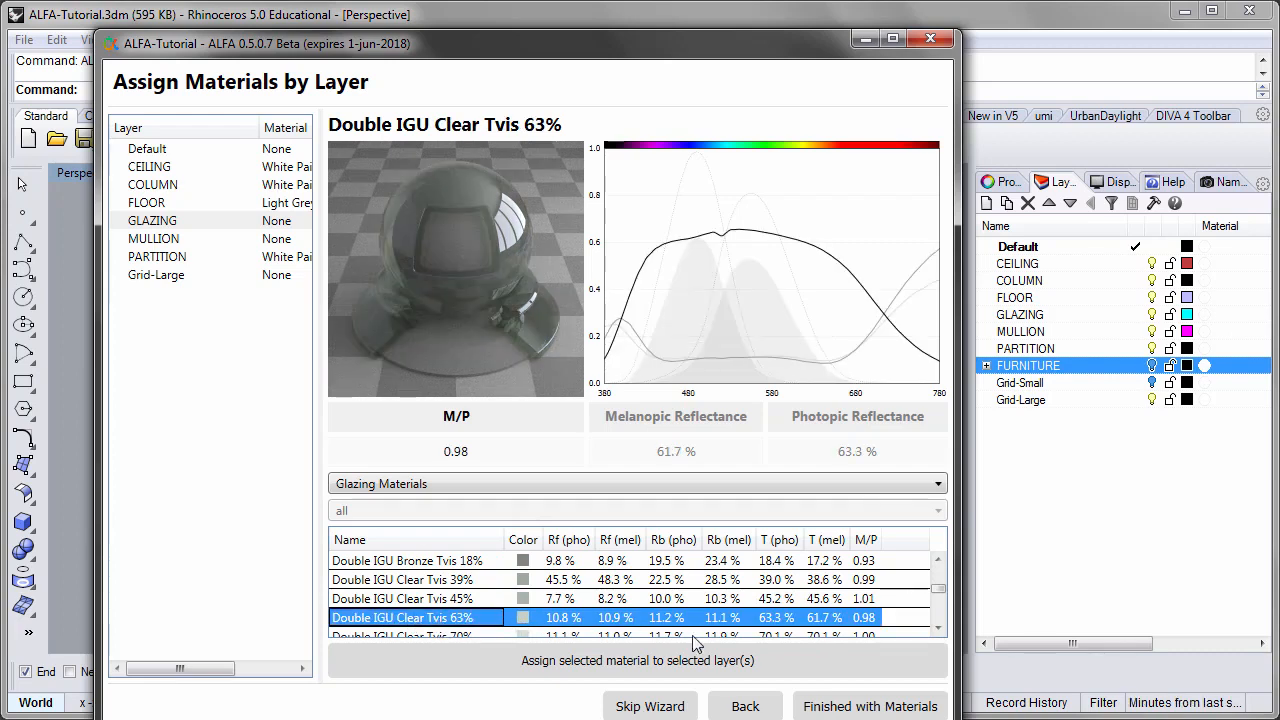
pyautogui.click(640, 662)
pyautogui.click(600, 665)
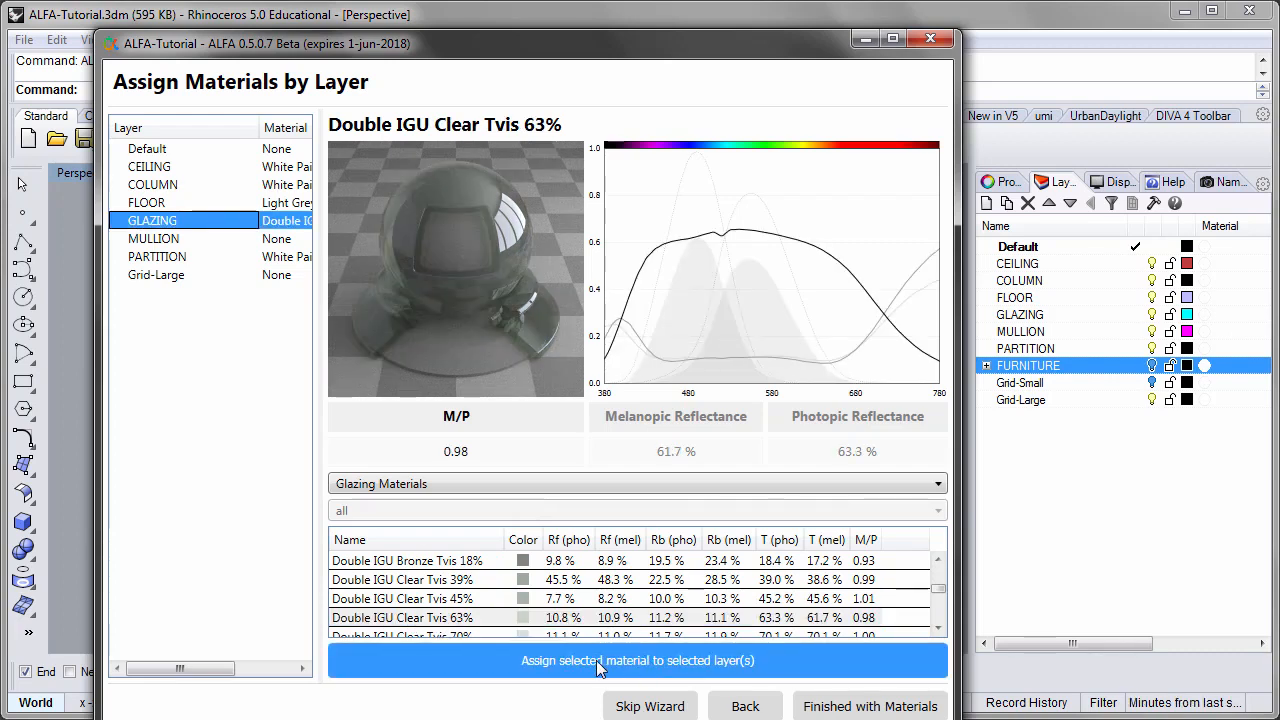
# Step: Assign the opaque material Dark Grey Floor Tiles Nonslip to the MULLION layer
pyautogui.click(442, 487)
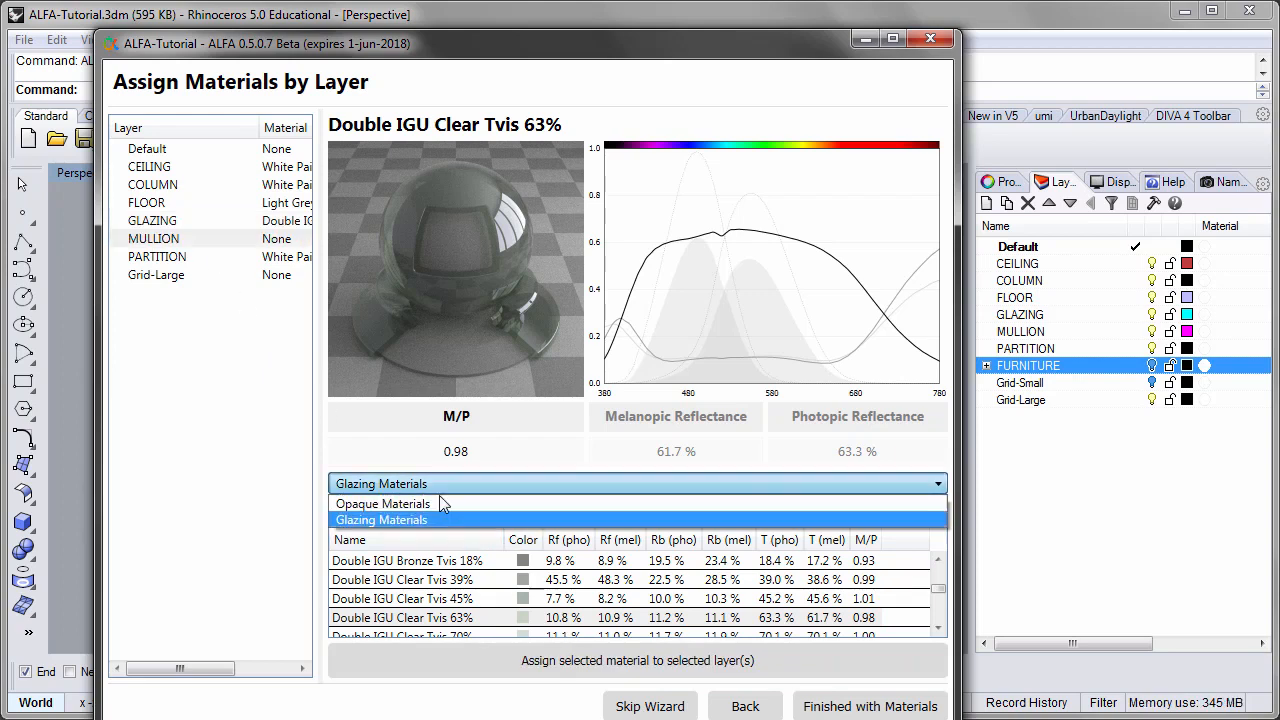
pyautogui.click(440, 503)
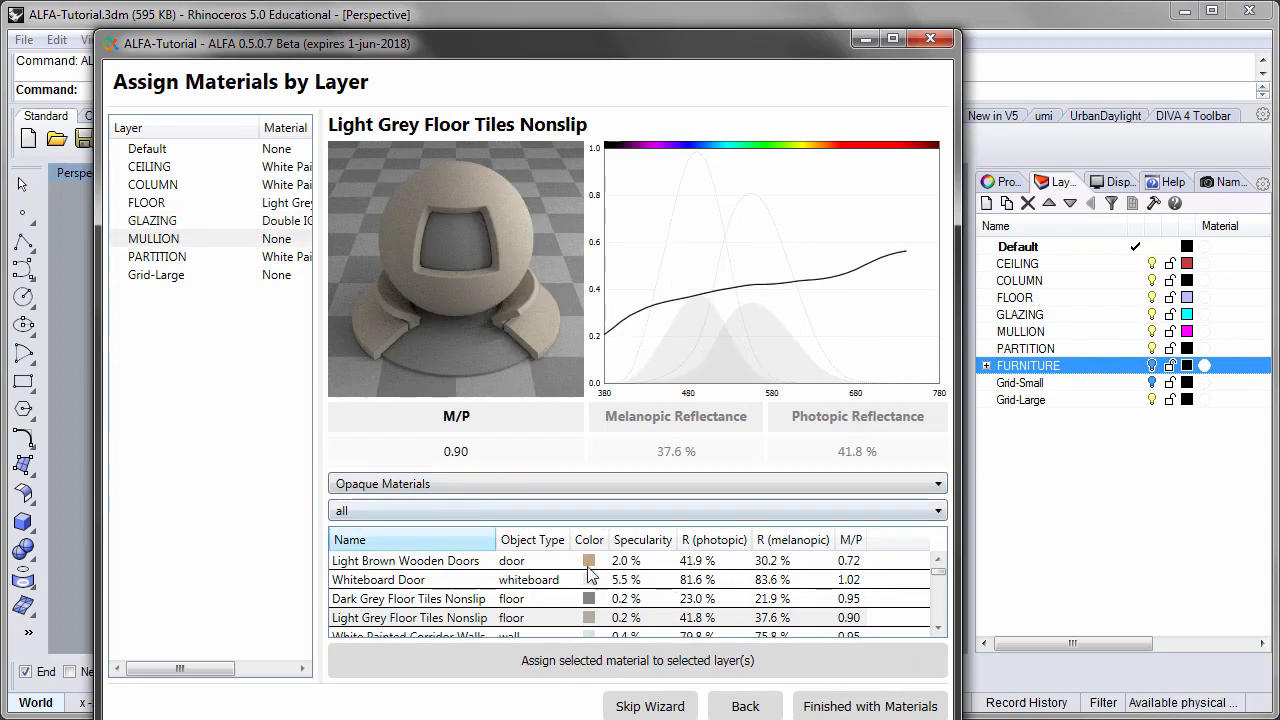
pyautogui.click(433, 600)
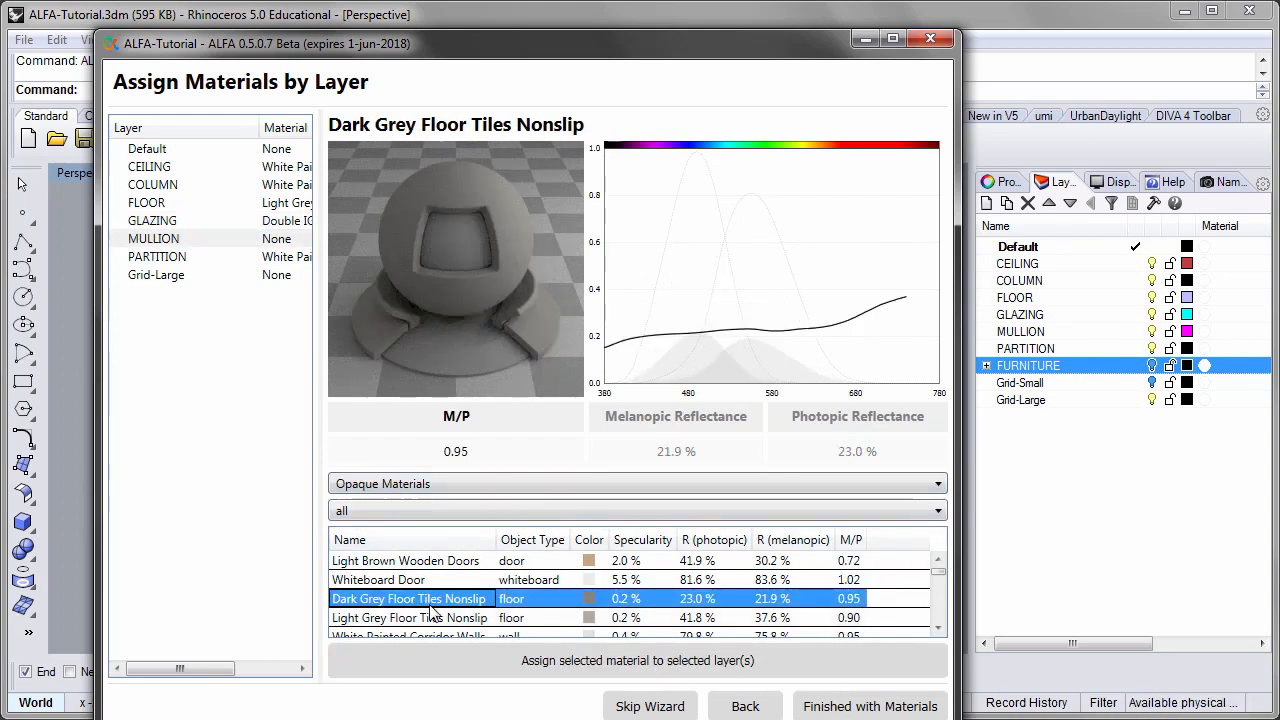
pyautogui.click(553, 670)
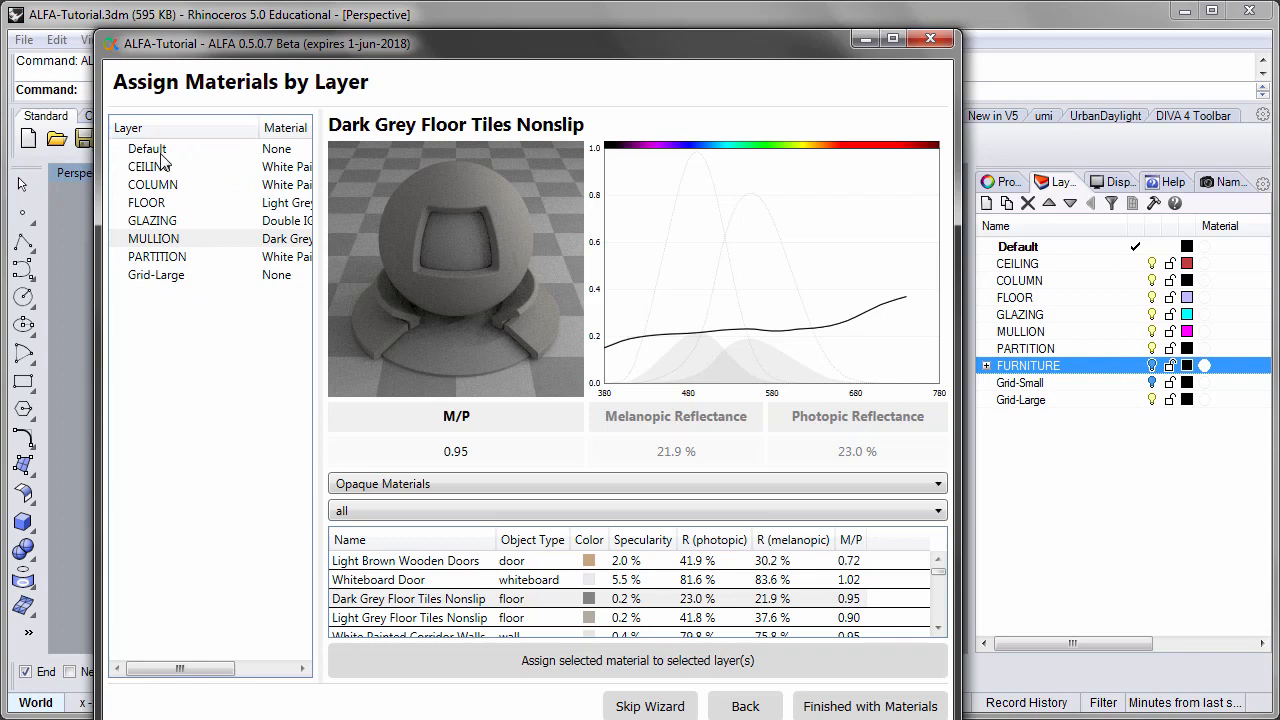
# Step: Select the Grid-Large layer in the material assignment list and reduce the height of the wizard window
pyautogui.click(160, 286)
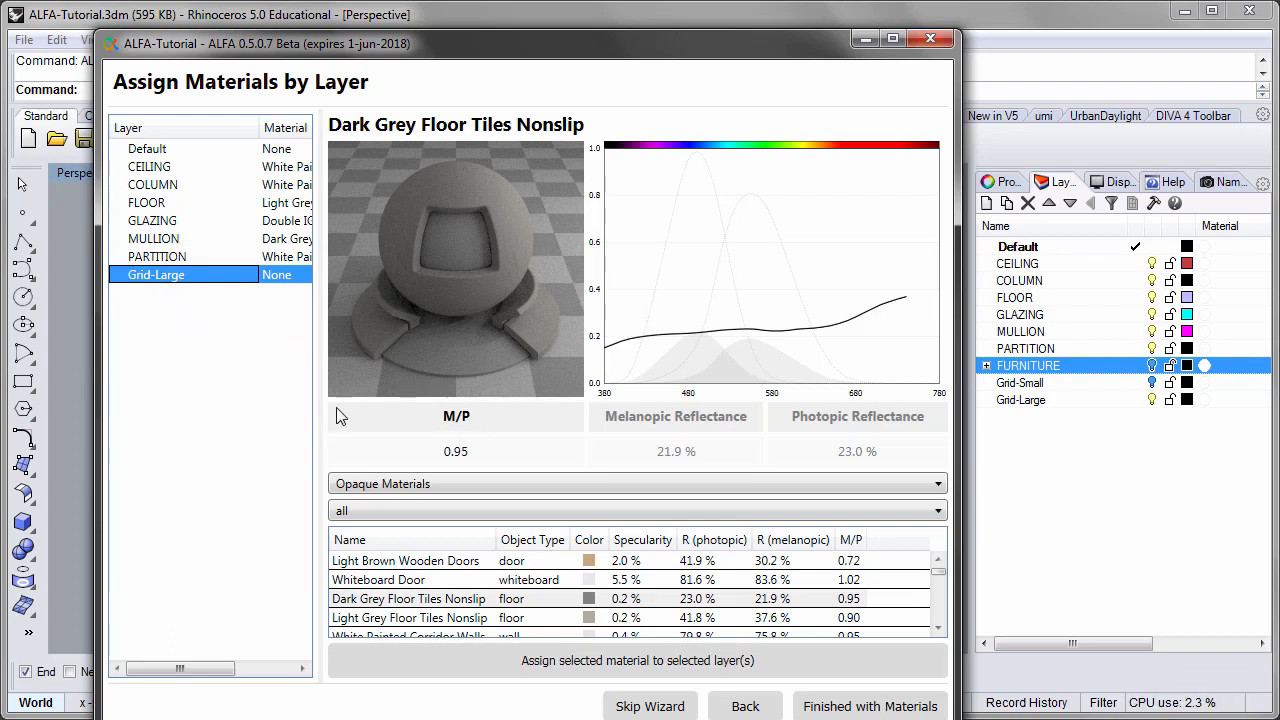
pyautogui.click(650, 705)
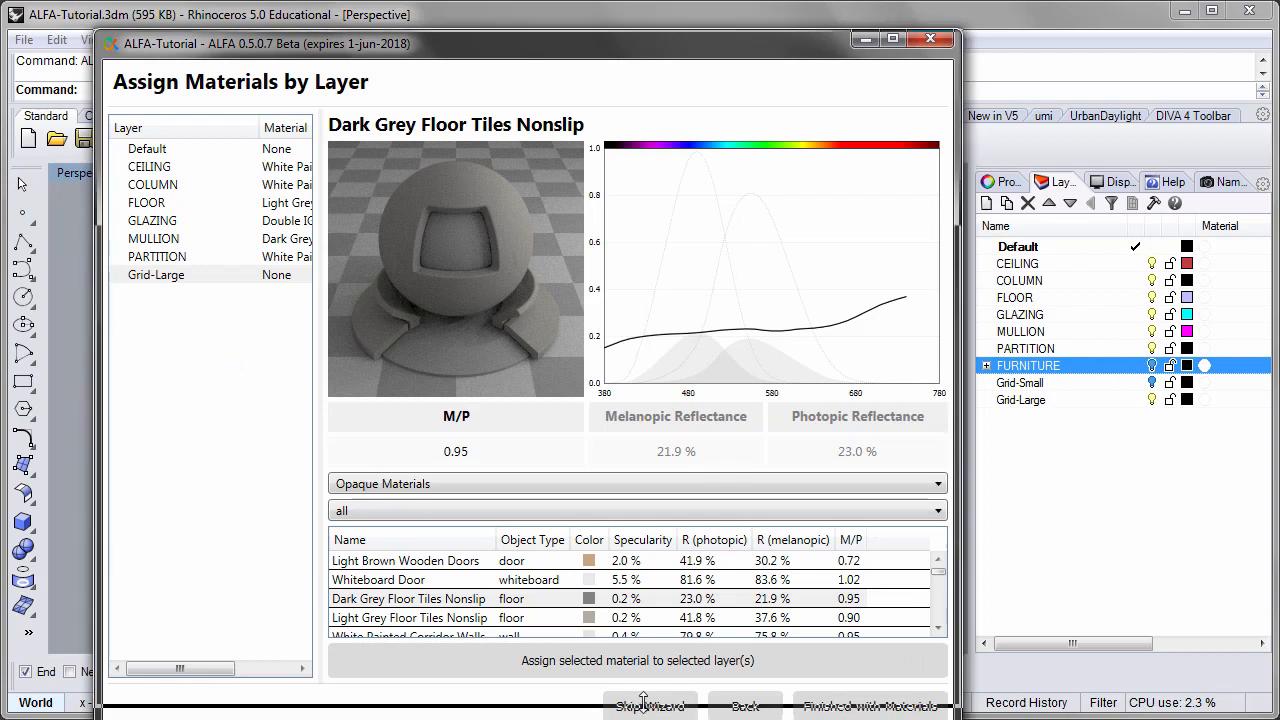
pyautogui.moveTo(651, 697); pyautogui.dragTo(651, 703)
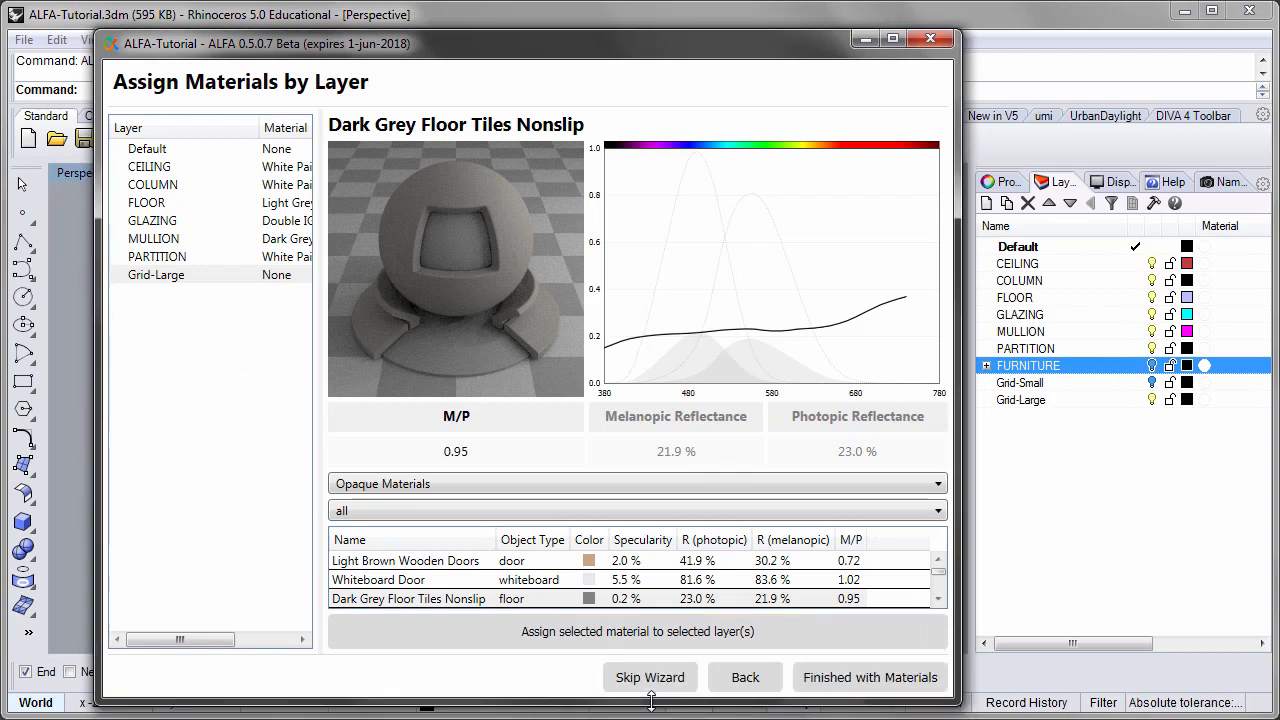
# Step: Finish the material assignment and load the IES file Linear Troffer Lensed 2x4' 5700 lm for the luminaire
pyautogui.click(824, 677)
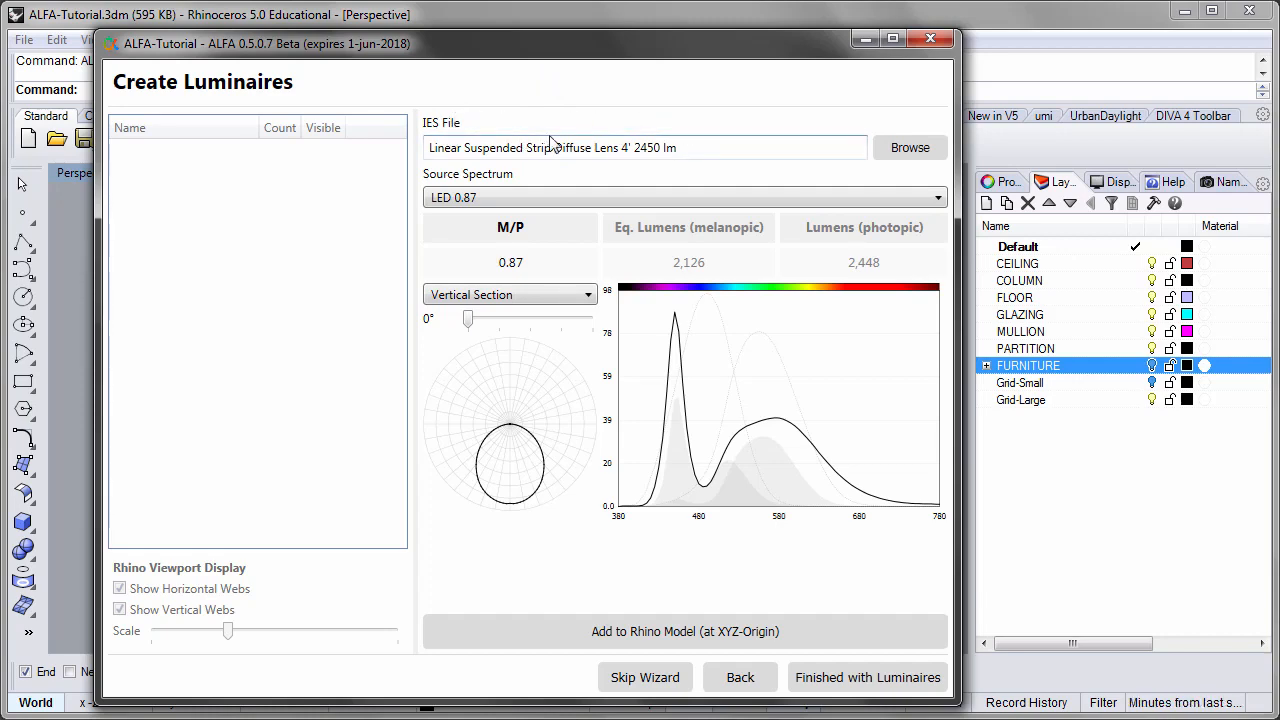
pyautogui.click(897, 150)
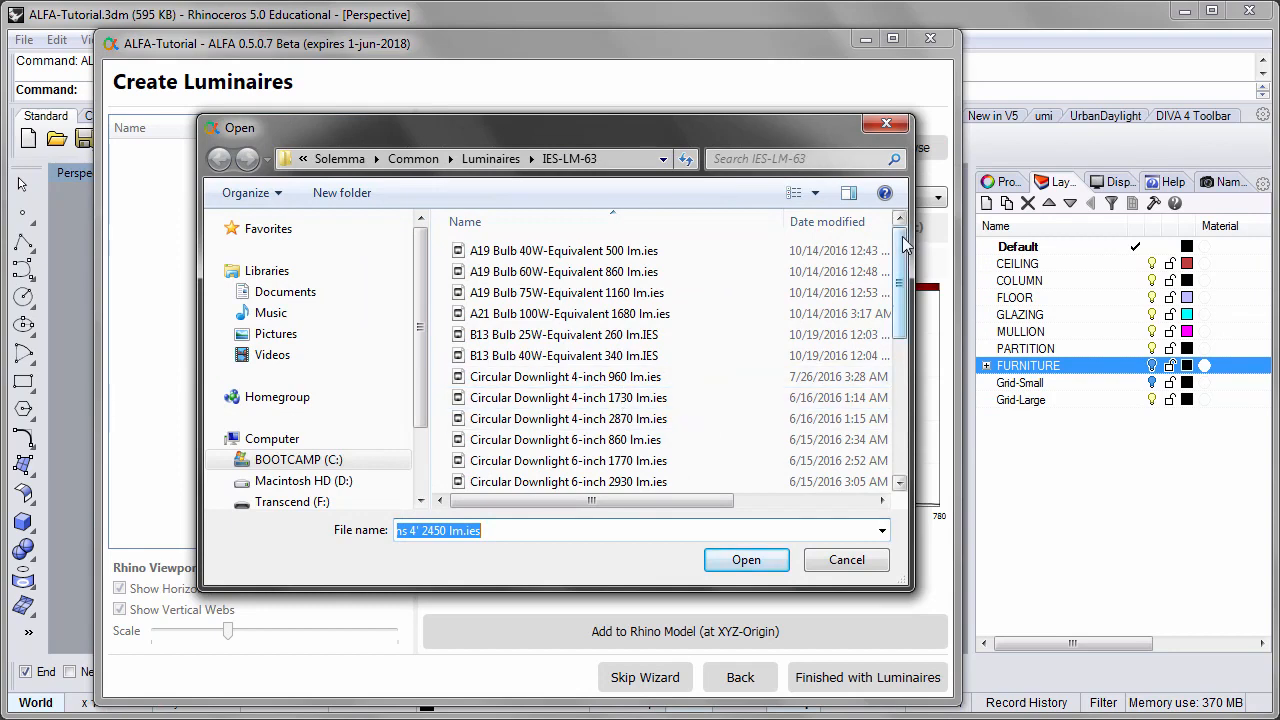
pyautogui.scroll(-3, 905, 325)
pyautogui.moveTo(905, 318)
pyautogui.mouseDown()
pyautogui.moveTo(906, 349)
pyautogui.moveTo(904, 323)
pyautogui.moveTo(907, 334)
pyautogui.mouseUp()
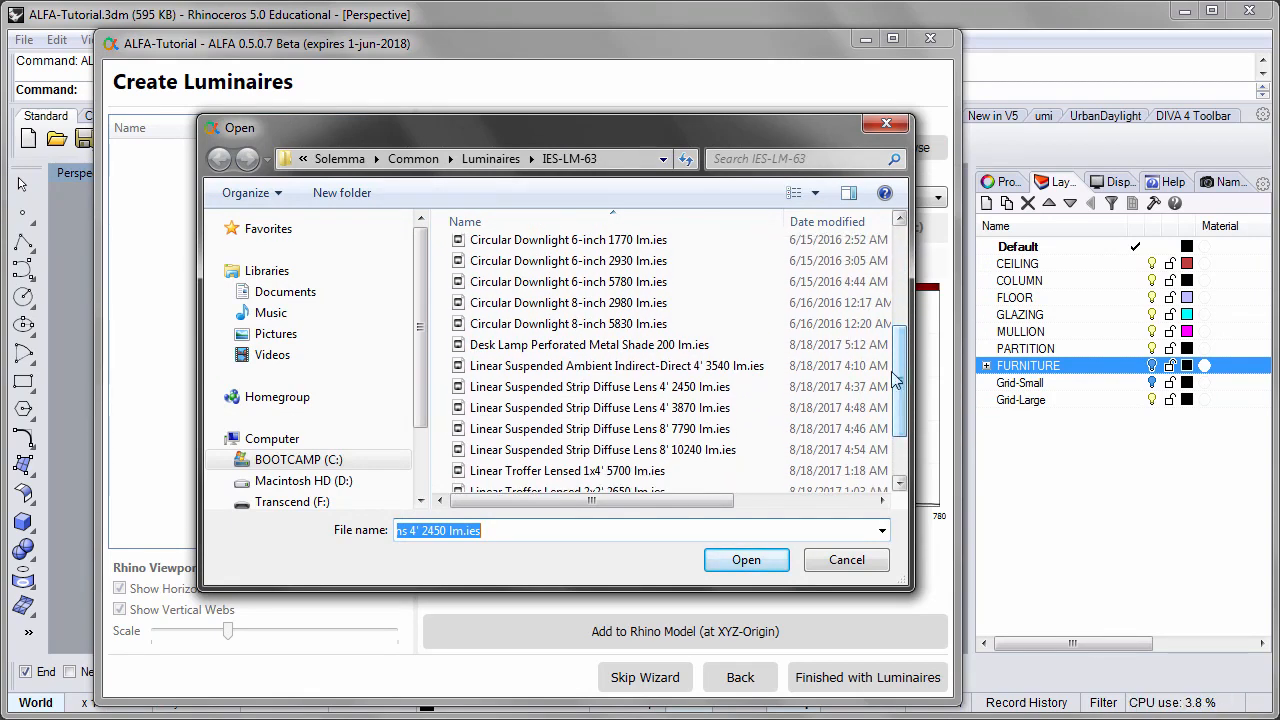
pyautogui.moveTo(899, 423); pyautogui.dragTo(899, 466)
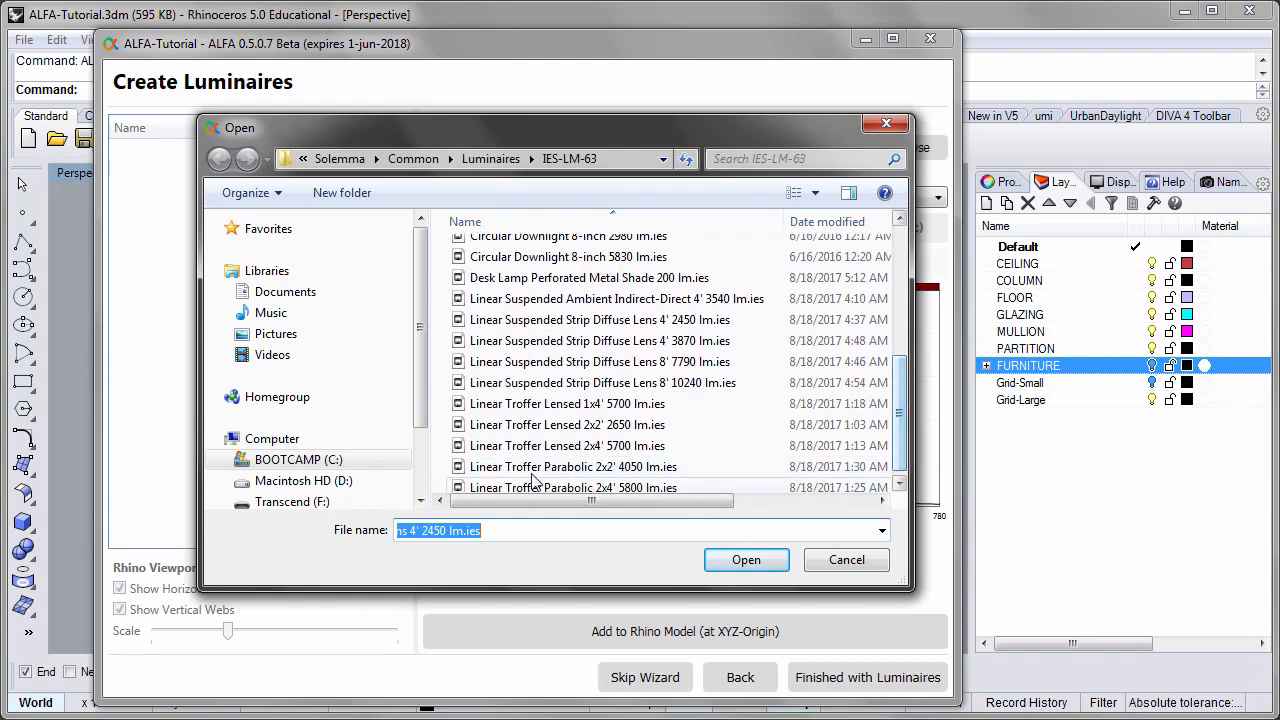
pyautogui.click(572, 448)
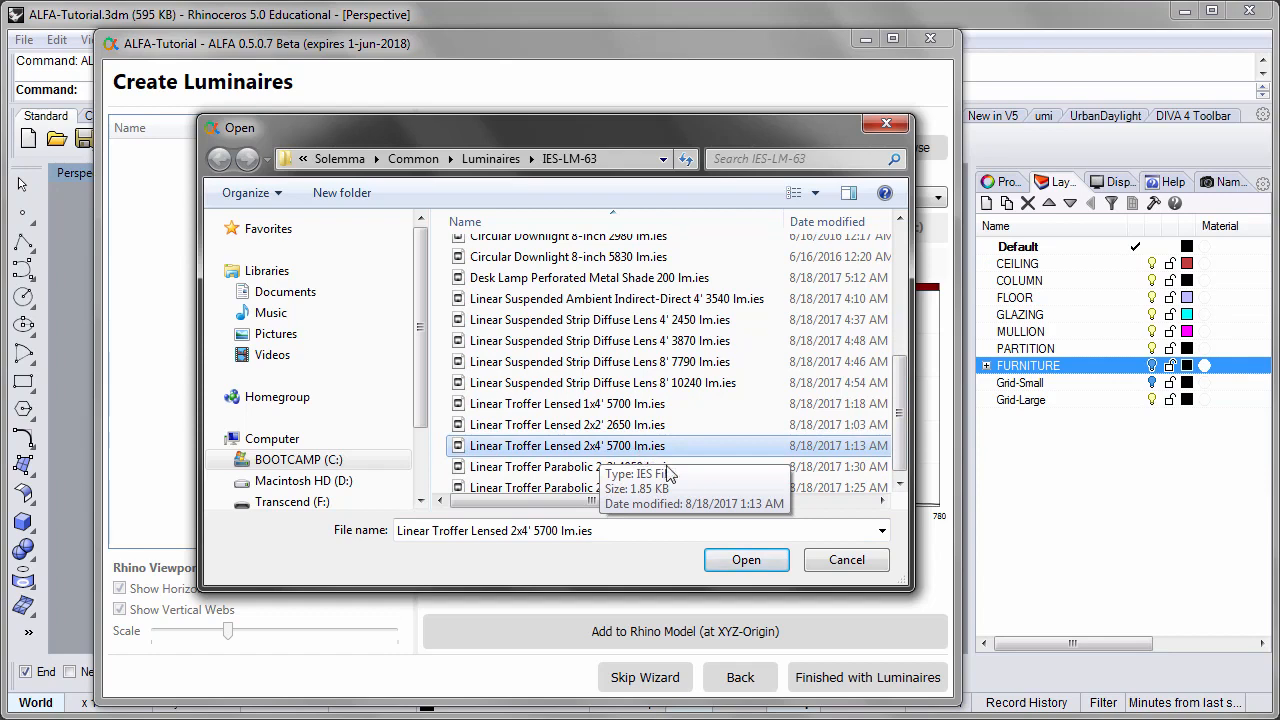
pyautogui.click(746, 563)
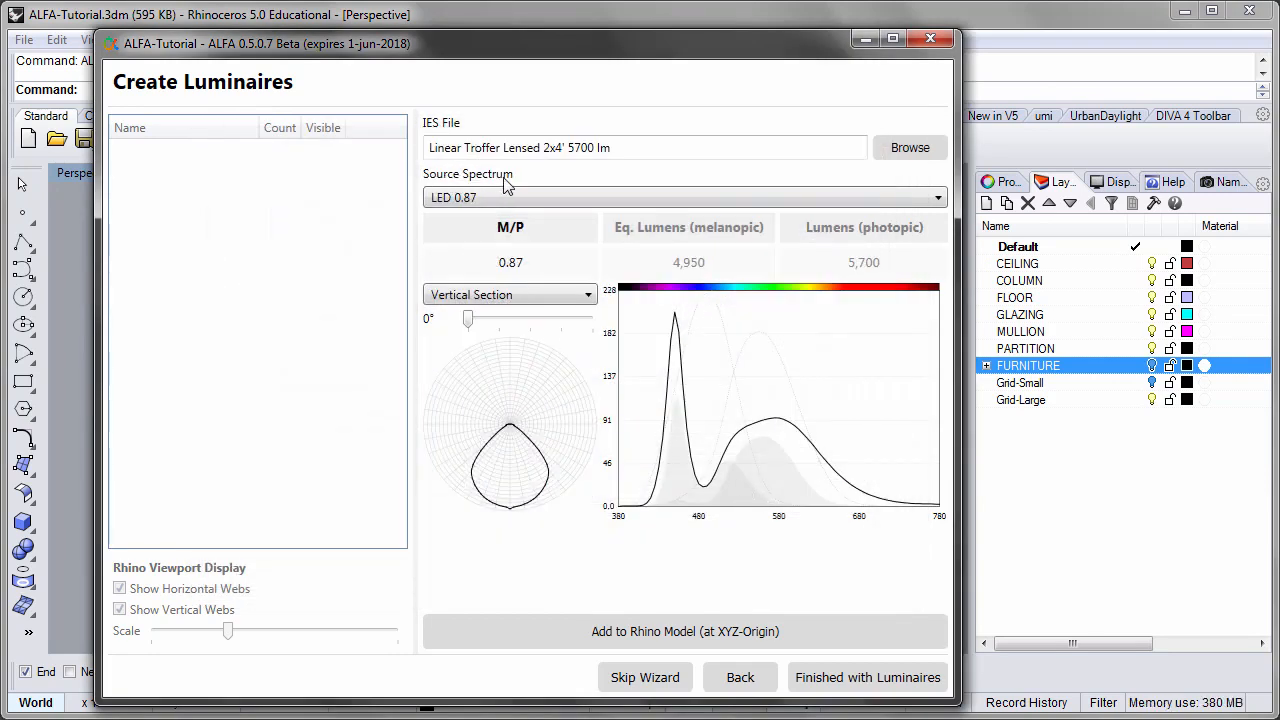
# Step: Set the luminaire's source spectrum to LED 1.00 and highlight its equivalent melanopic lumens in the spectrum graph
pyautogui.click(555, 197)
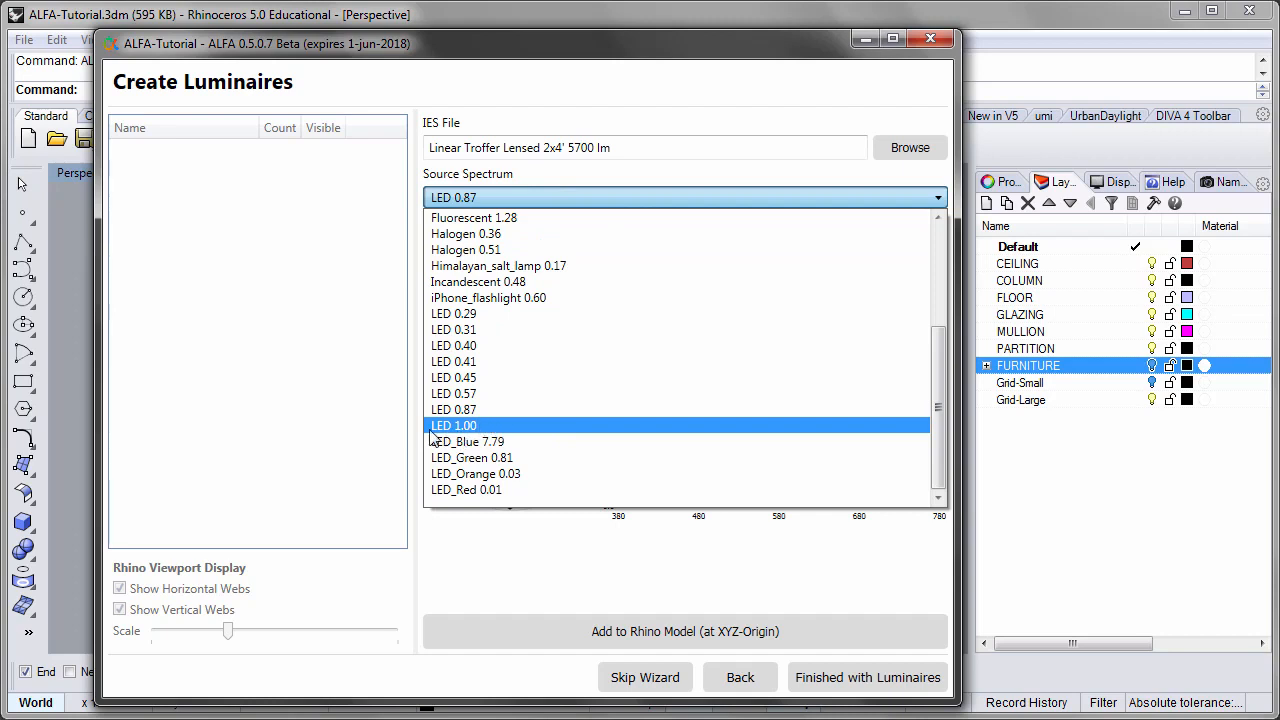
pyautogui.click(487, 430)
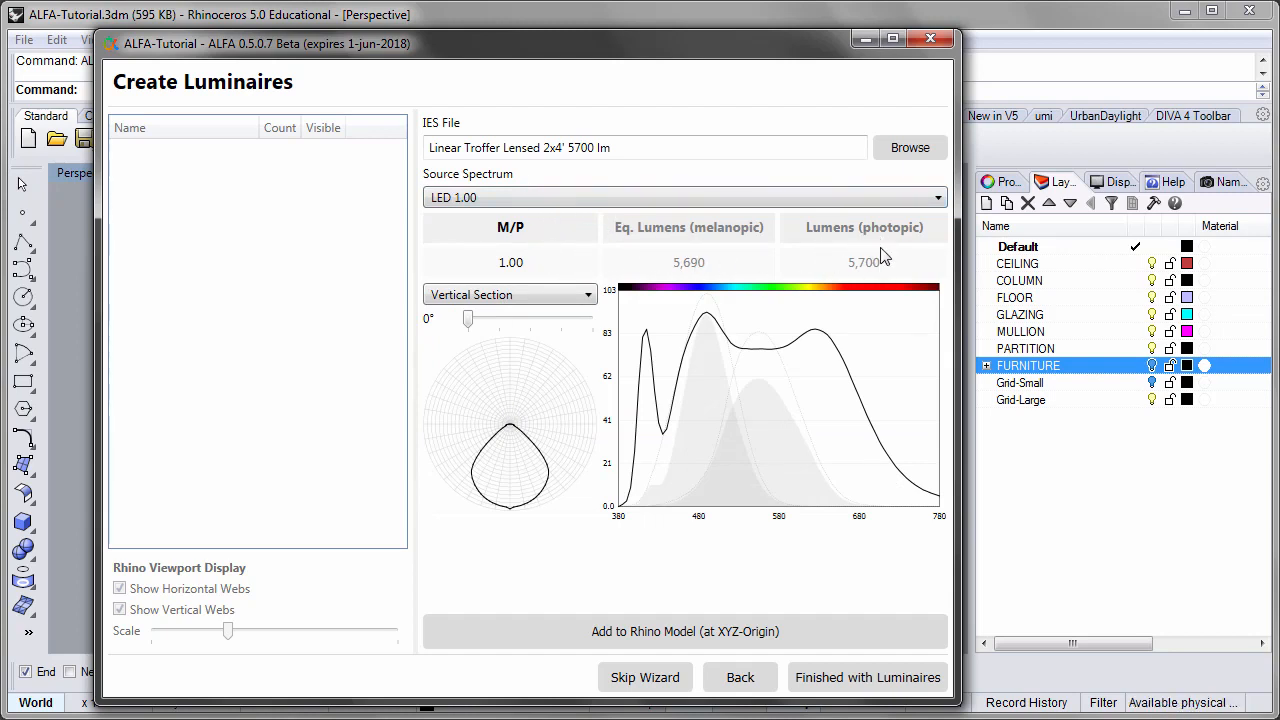
pyautogui.click(689, 262)
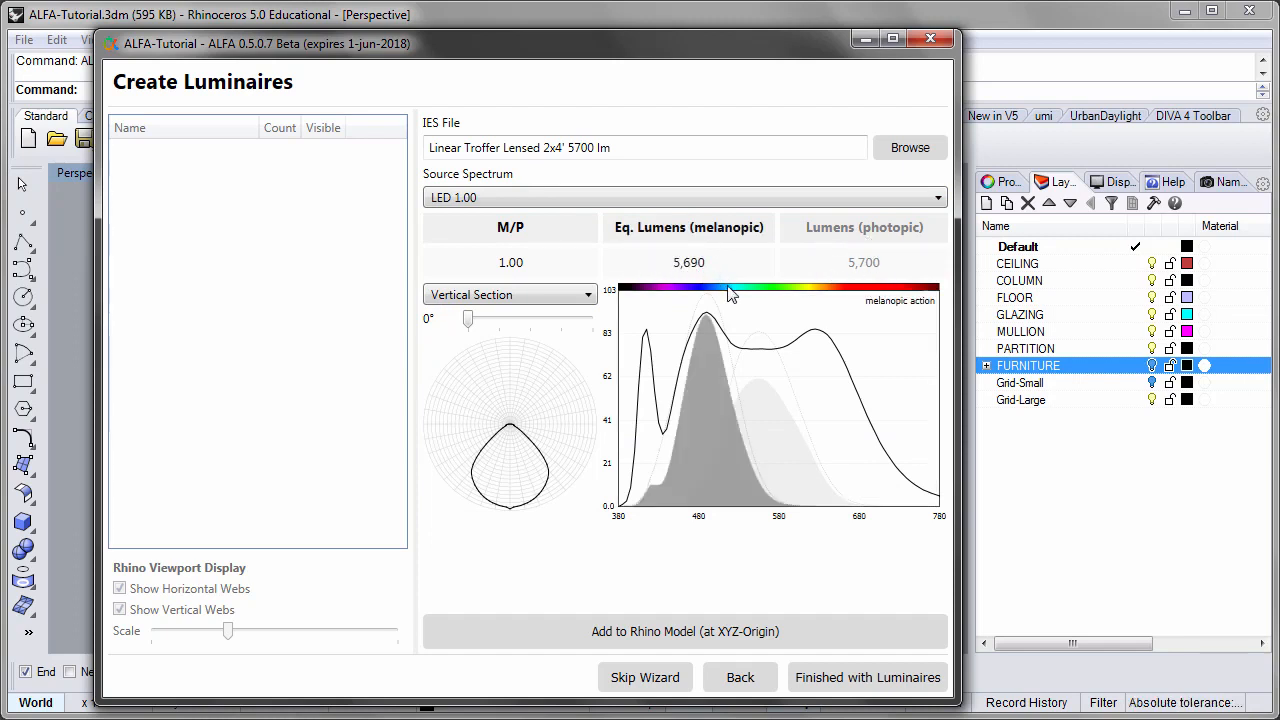
pyautogui.click(718, 258)
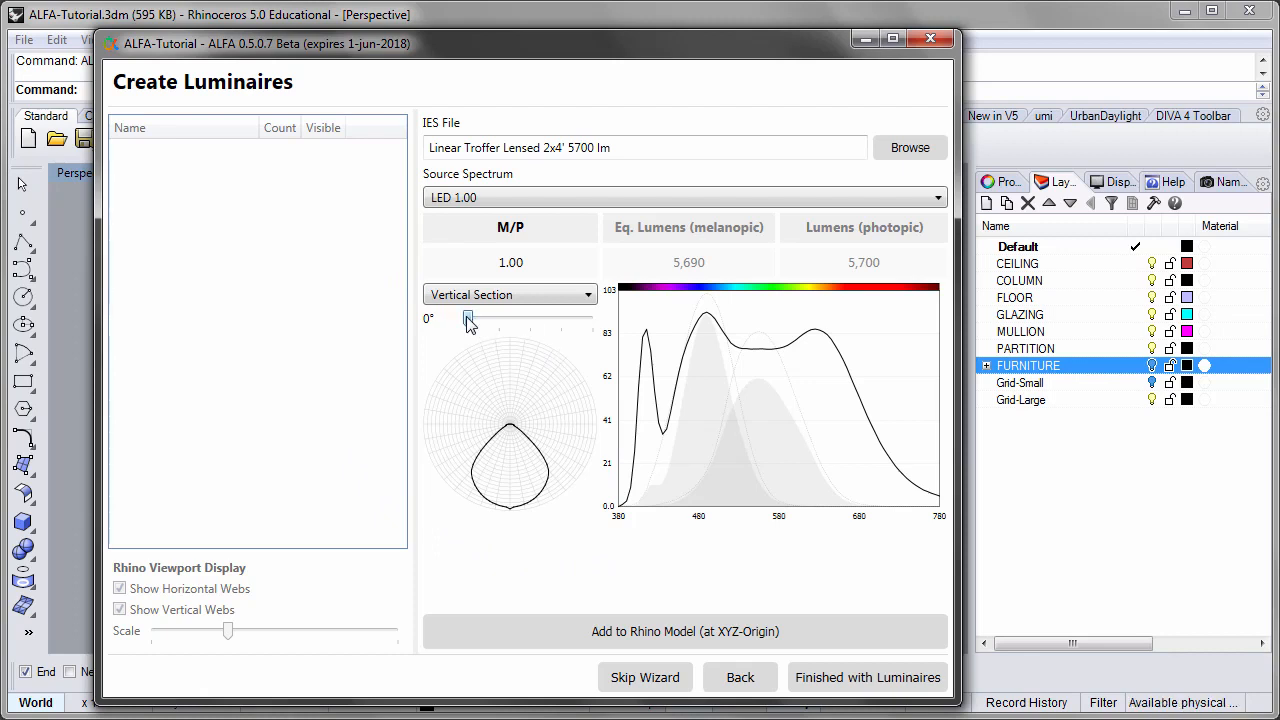
pyautogui.moveTo(474, 320); pyautogui.dragTo(438, 321)
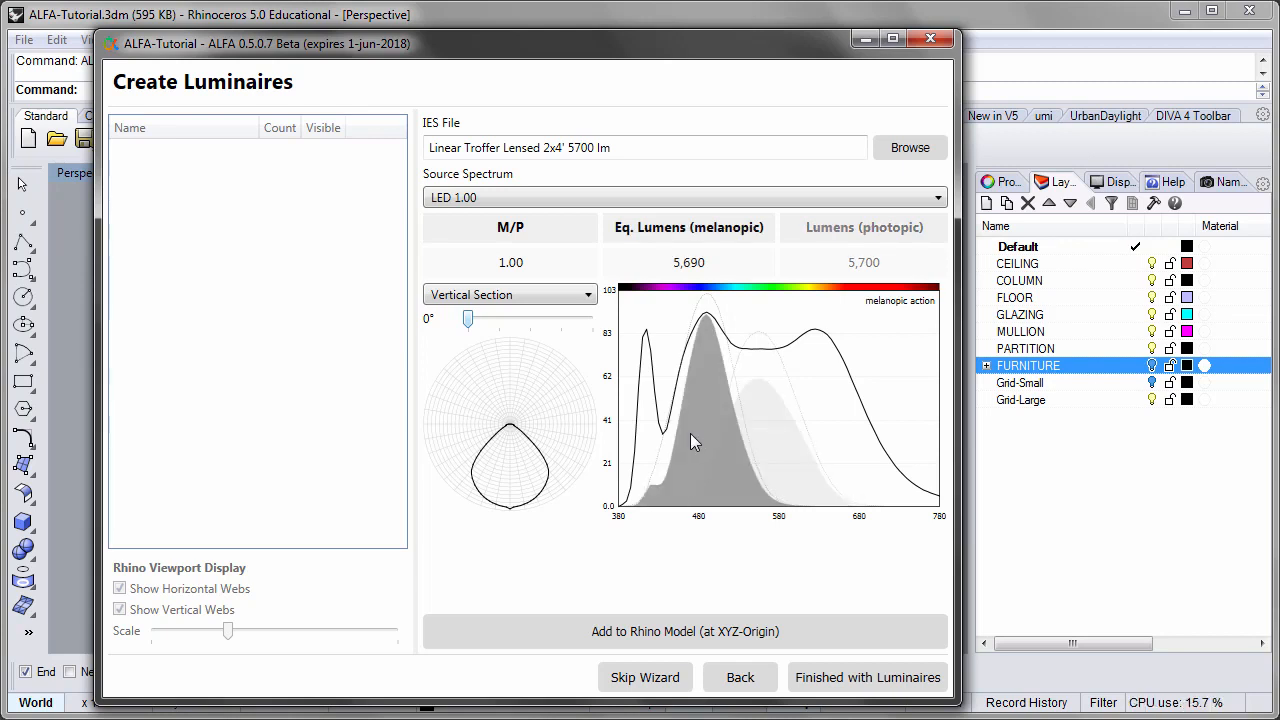
# Step: Add the luminaire to the Rhino model at the XYZ origin and rearrange the wizard window to uncover it
pyautogui.click(576, 631)
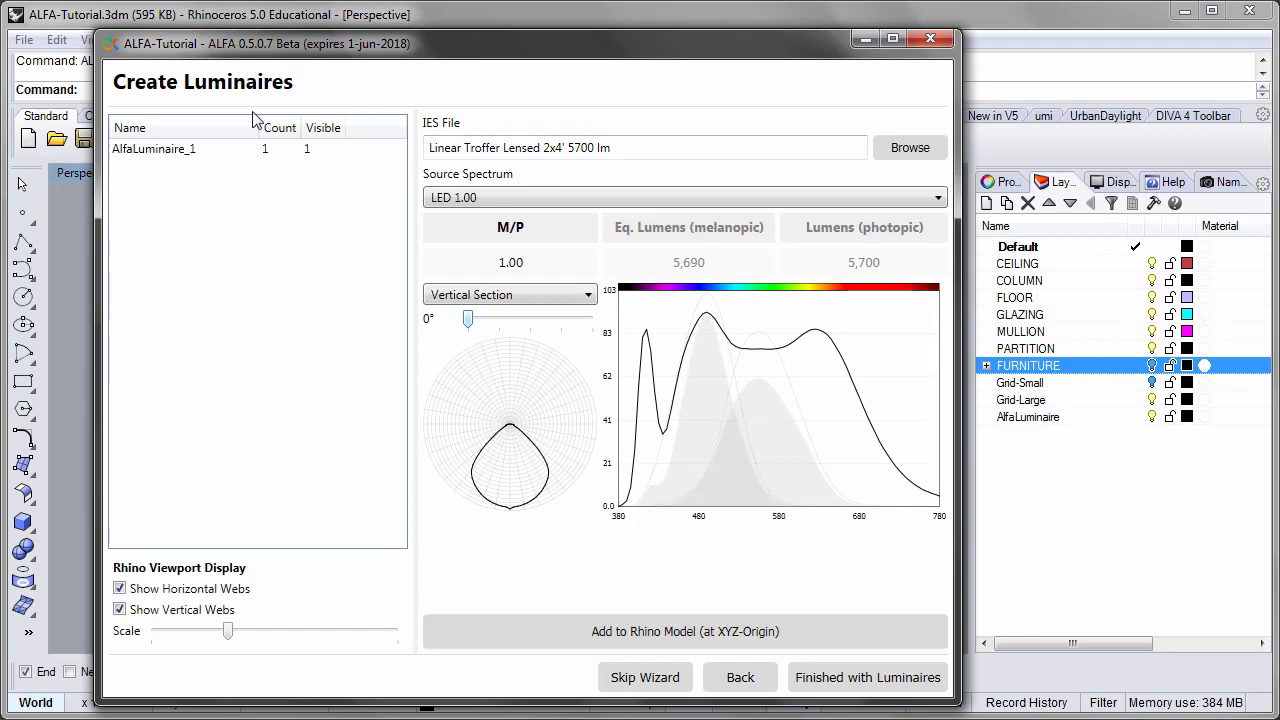
pyautogui.moveTo(101, 137); pyautogui.dragTo(448, 140)
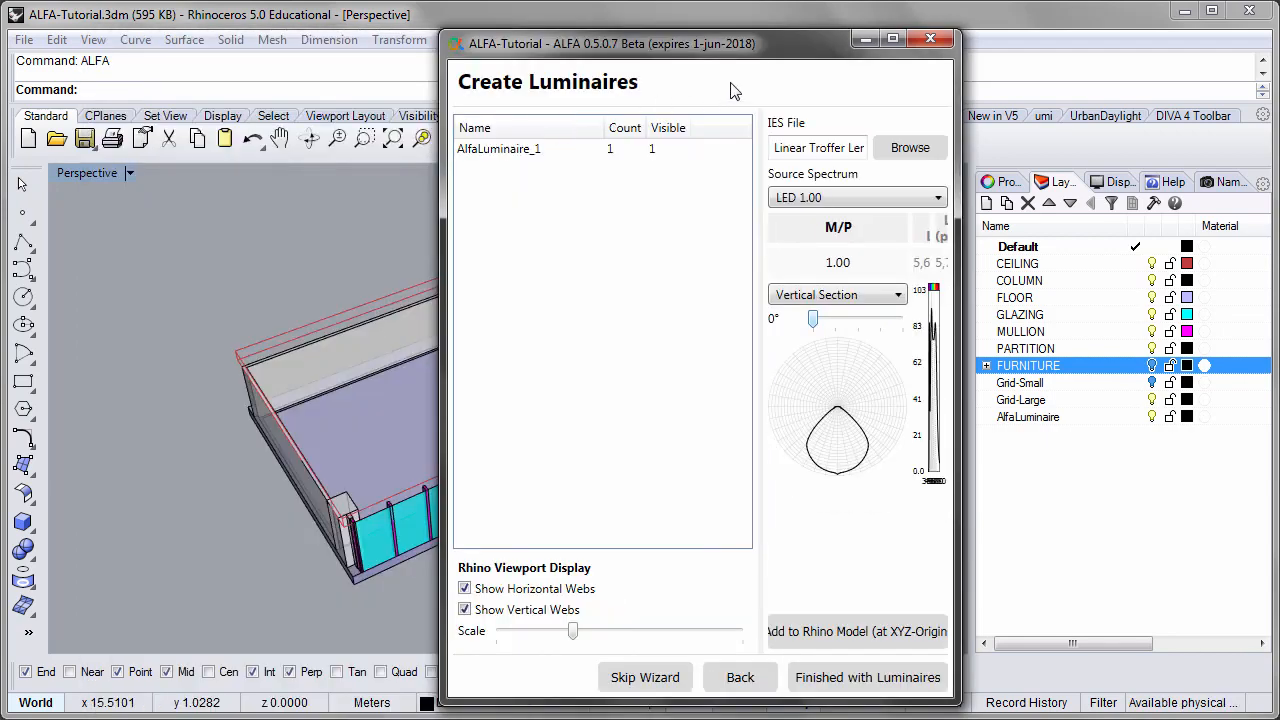
pyautogui.moveTo(730, 43); pyautogui.dragTo(312, 45)
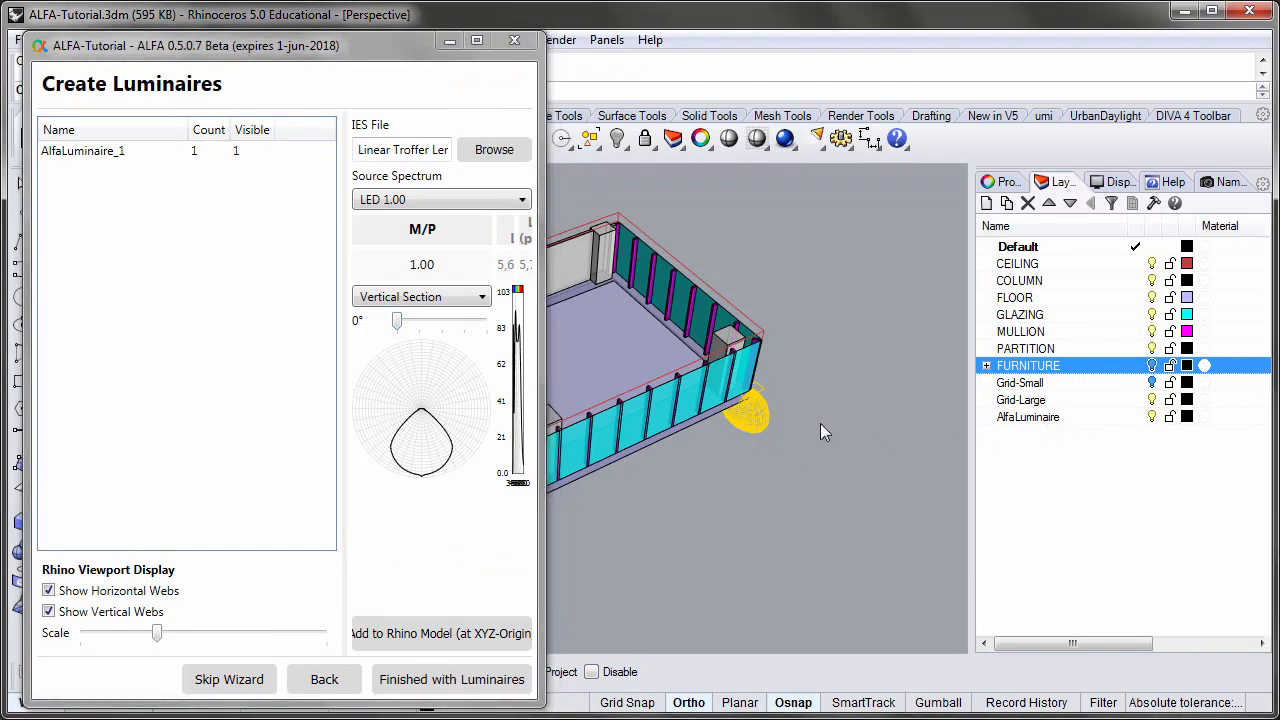
pyautogui.moveTo(820, 423); pyautogui.dragTo(771, 435, button='right')
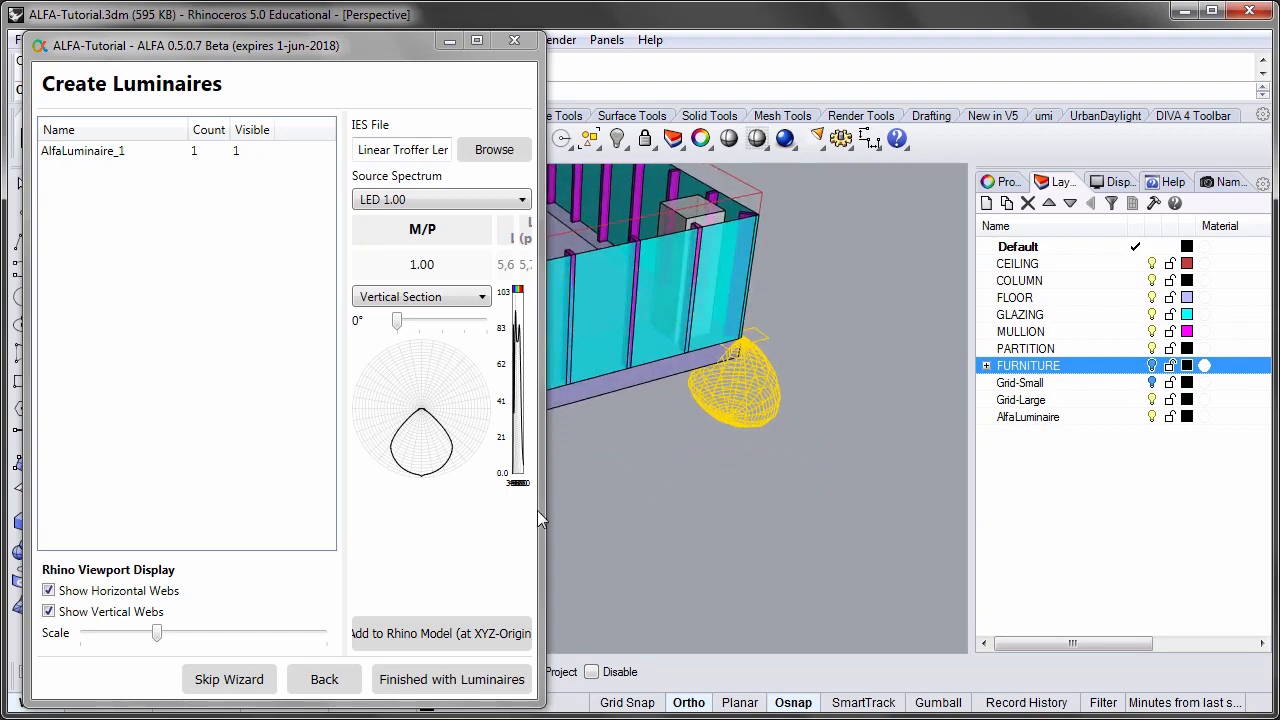
pyautogui.moveTo(538, 510); pyautogui.dragTo(620, 500)
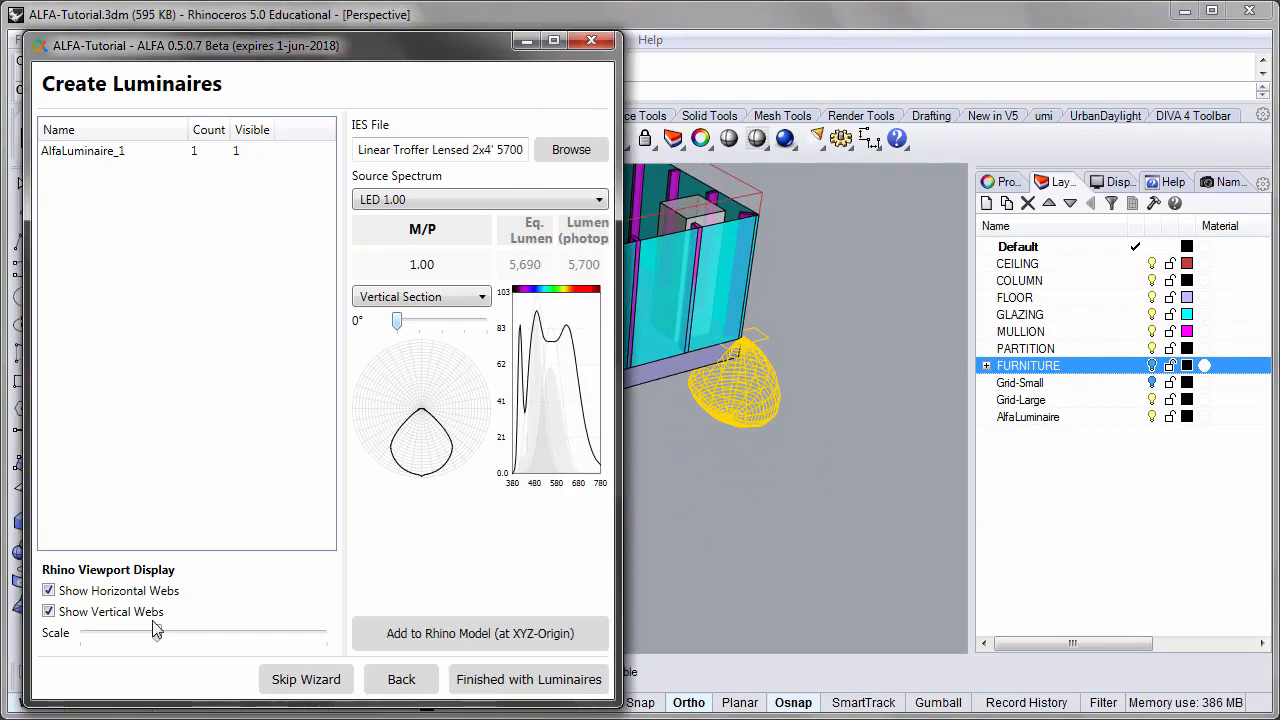
# Step: Slightly reduce the luminaire web display scale and hide both the horizontal and vertical webs
pyautogui.moveTo(160, 640)
pyautogui.mouseDown()
pyautogui.moveTo(186, 640)
pyautogui.moveTo(113, 640)
pyautogui.moveTo(215, 640)
pyautogui.moveTo(132, 643)
pyautogui.moveTo(180, 640)
pyautogui.moveTo(151, 640)
pyautogui.mouseUp()
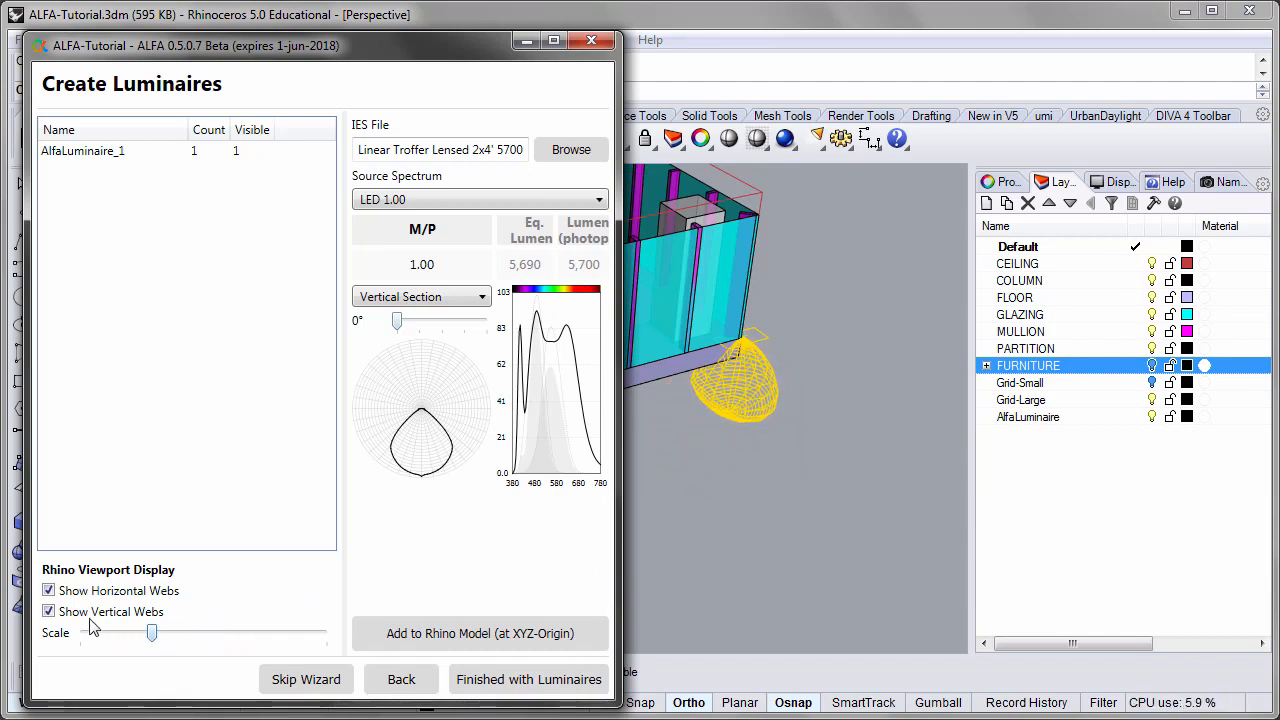
pyautogui.click(48, 591)
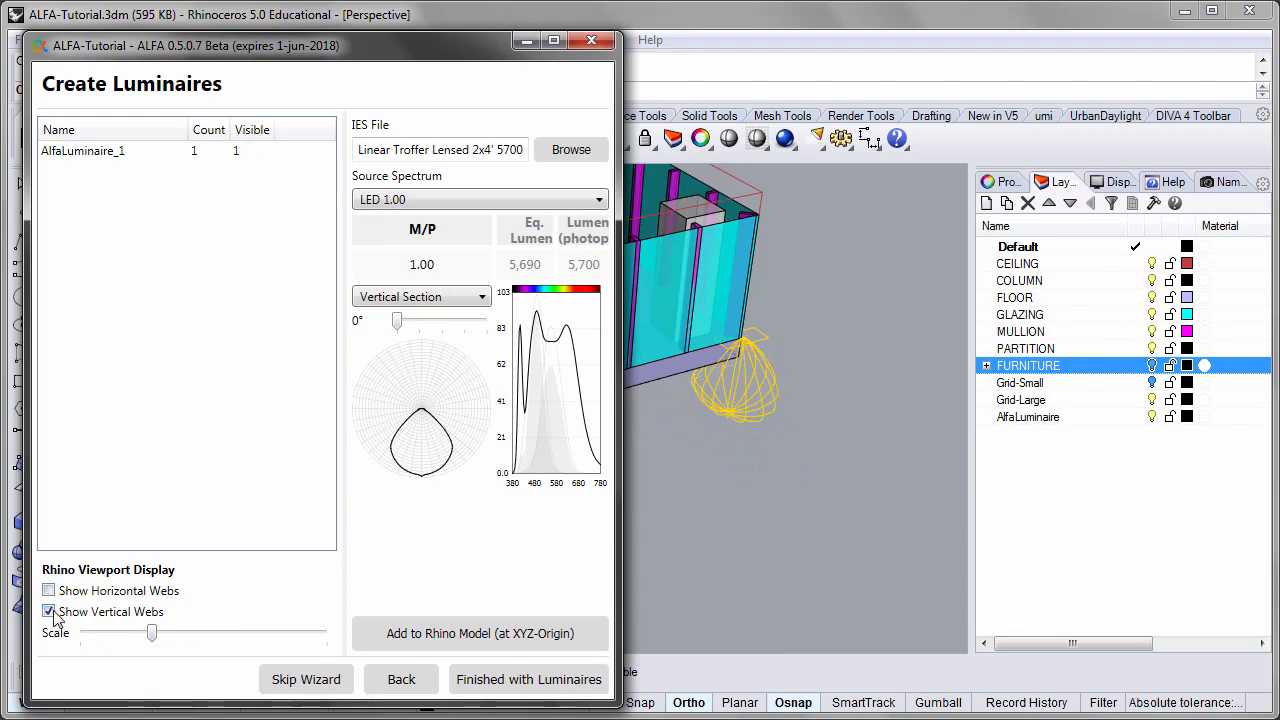
pyautogui.click(48, 611)
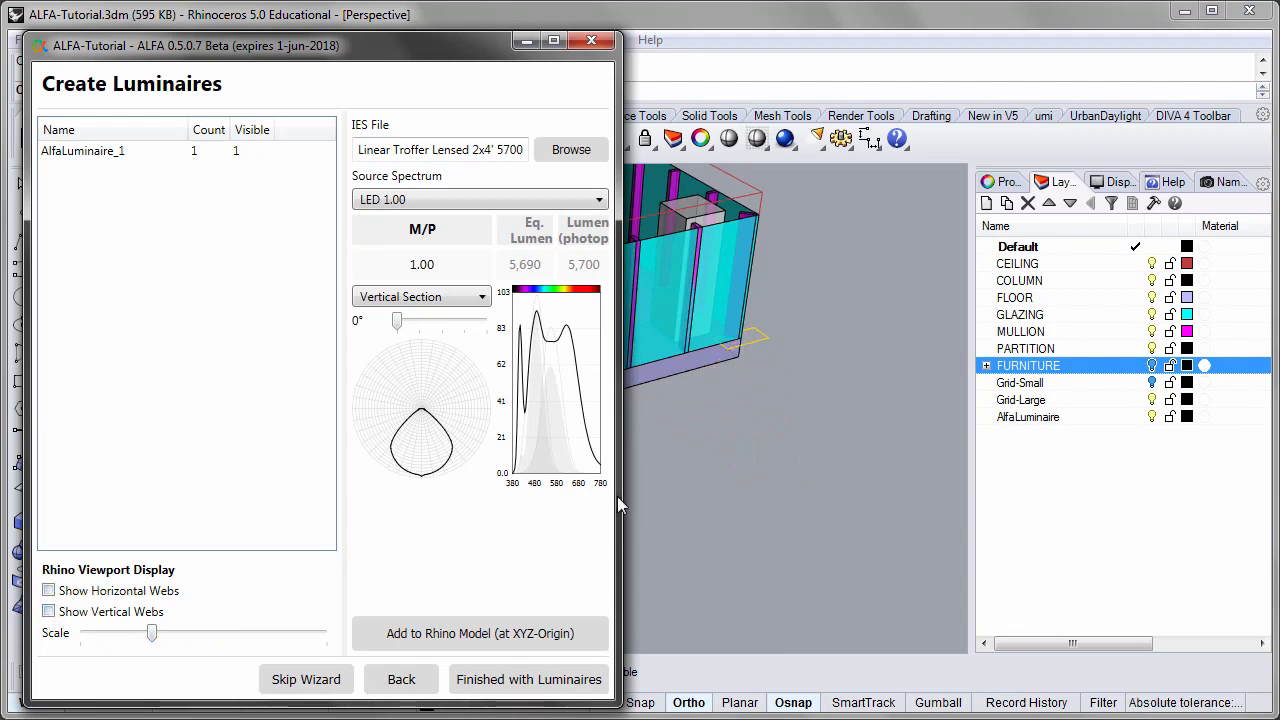
pyautogui.moveTo(620, 505); pyautogui.dragTo(770, 455)
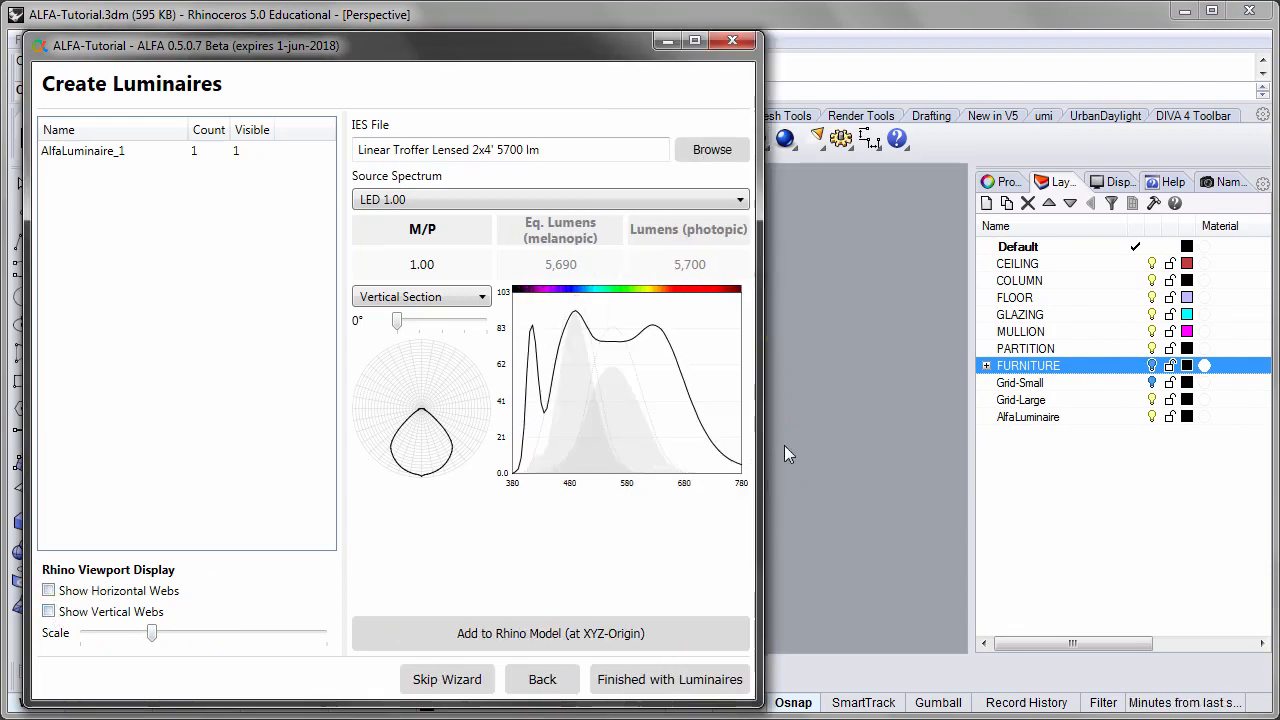
# Step: Minimise the wizard and move the luminaire block 2.98 m vertically upward in the front view
pyautogui.click(666, 42)
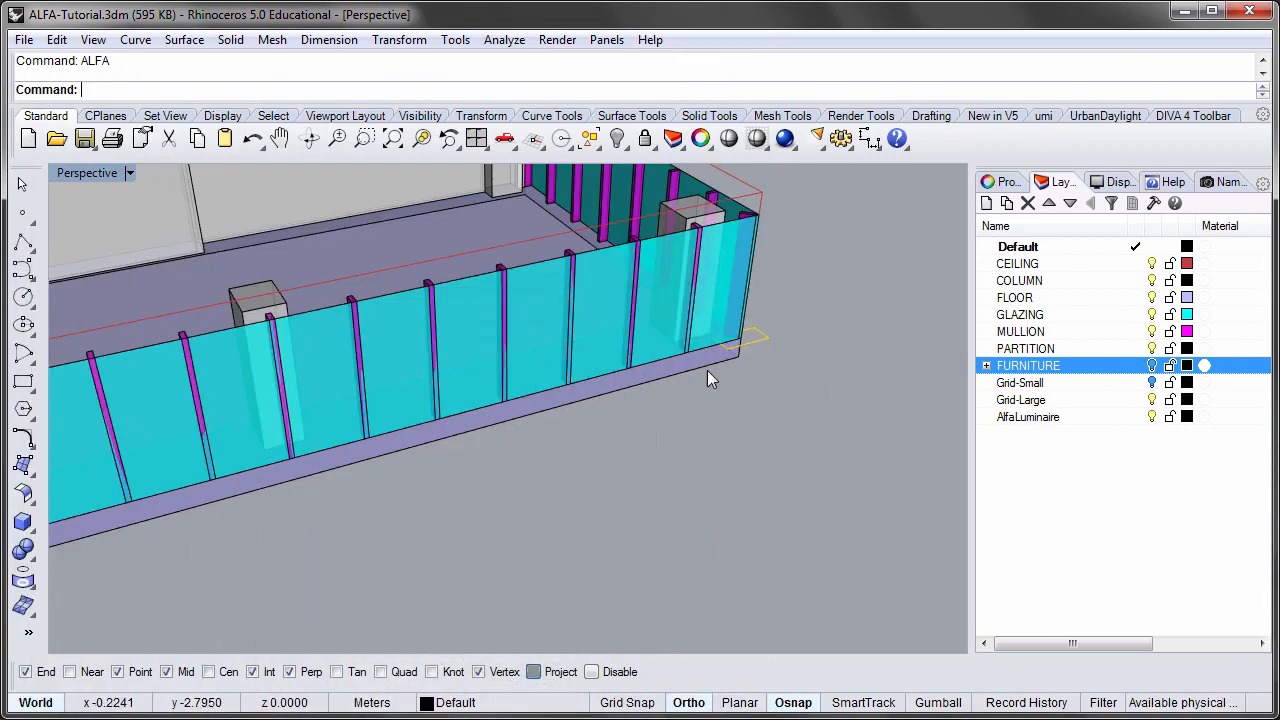
pyautogui.doubleClick(68, 175)
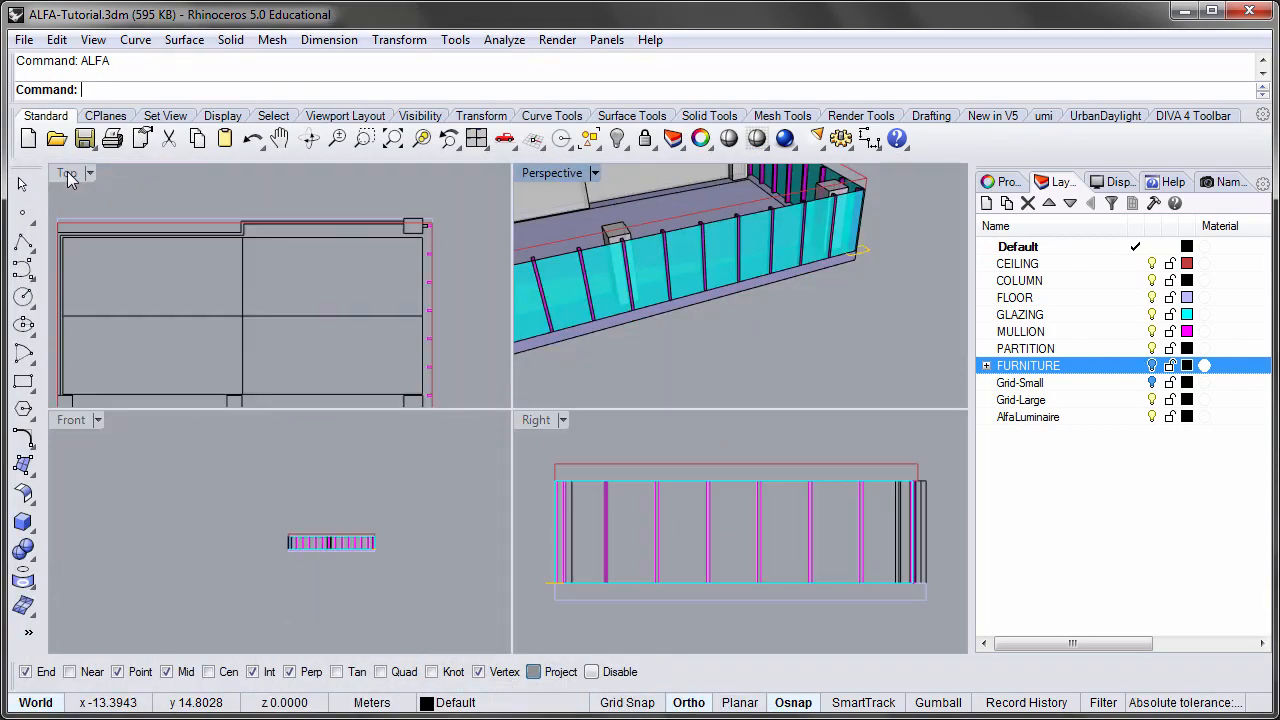
pyautogui.scroll(5, 341, 597)
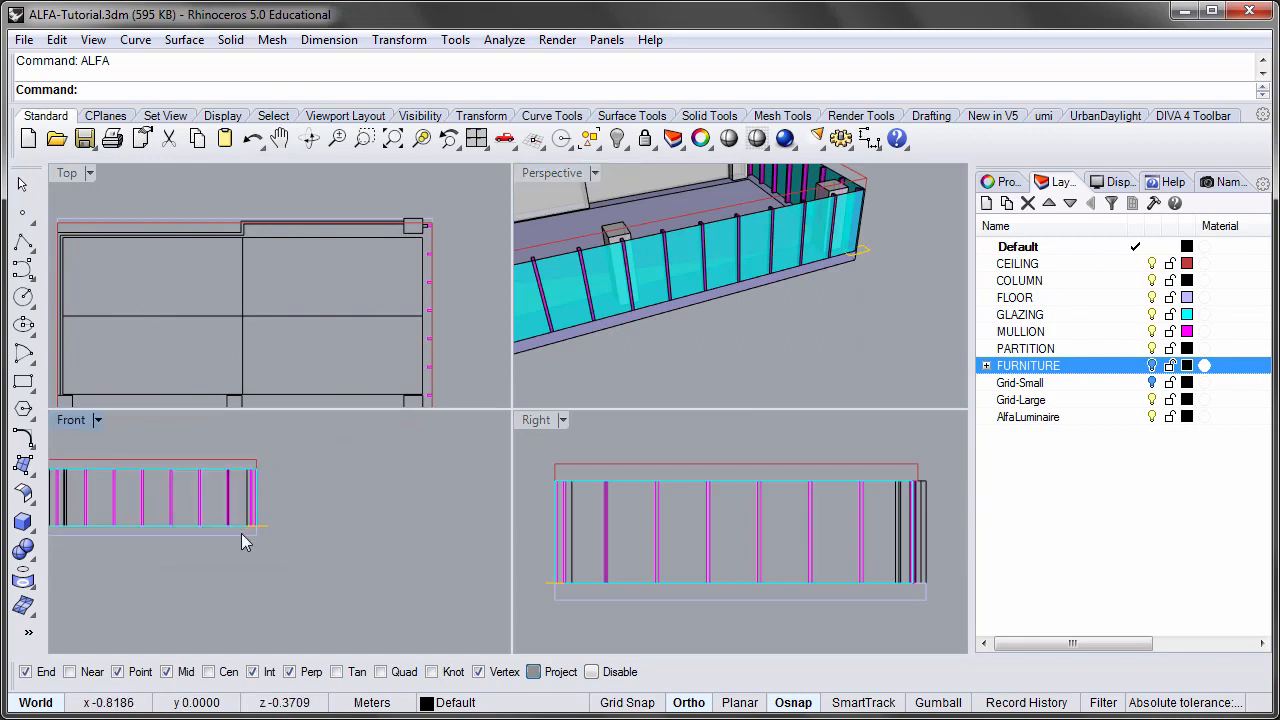
pyautogui.click(273, 519)
pyautogui.moveTo(332, 520); pyautogui.dragTo(361, 584, button='right')
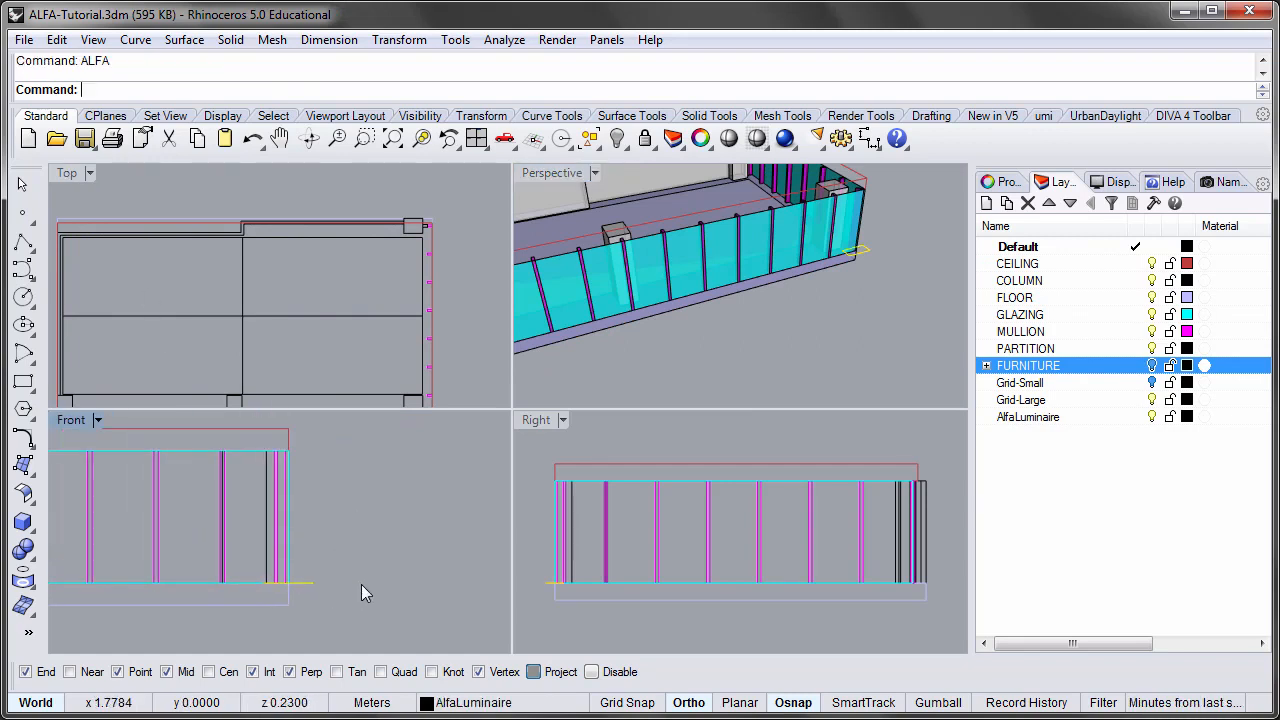
pyautogui.click(318, 598)
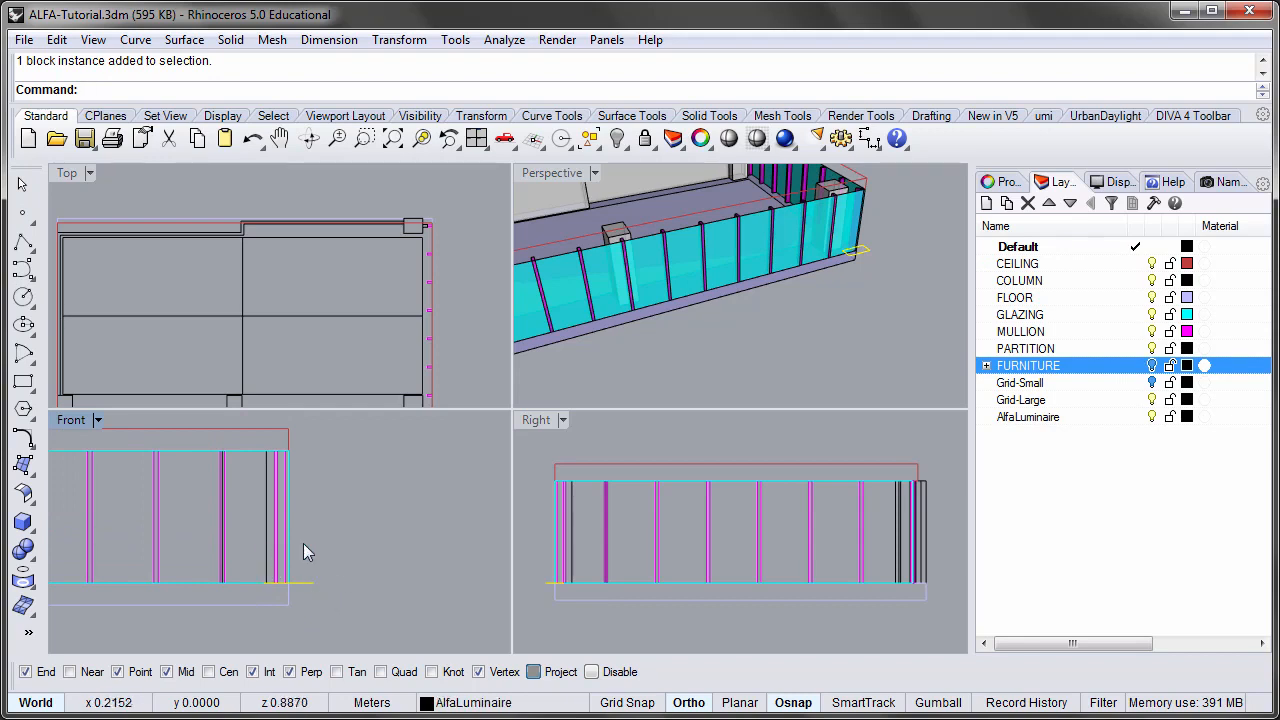
pyautogui.write('m')
pyautogui.press('Return')
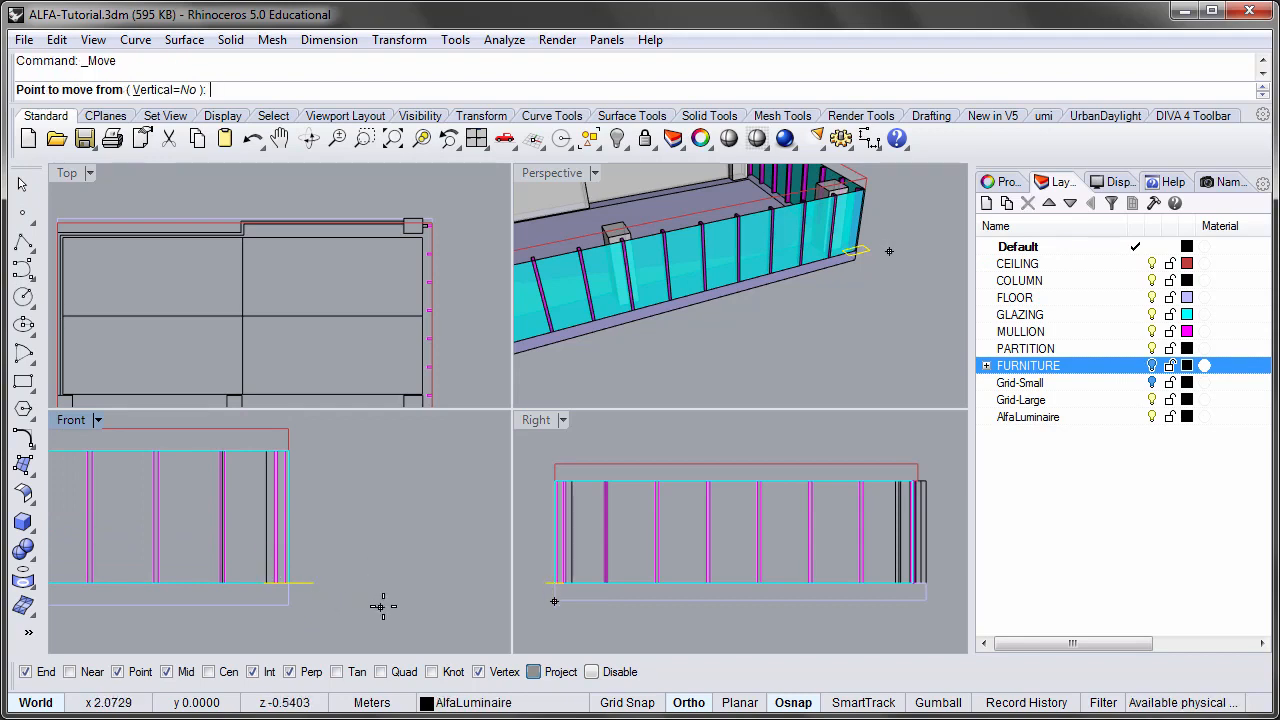
pyautogui.click(371, 604)
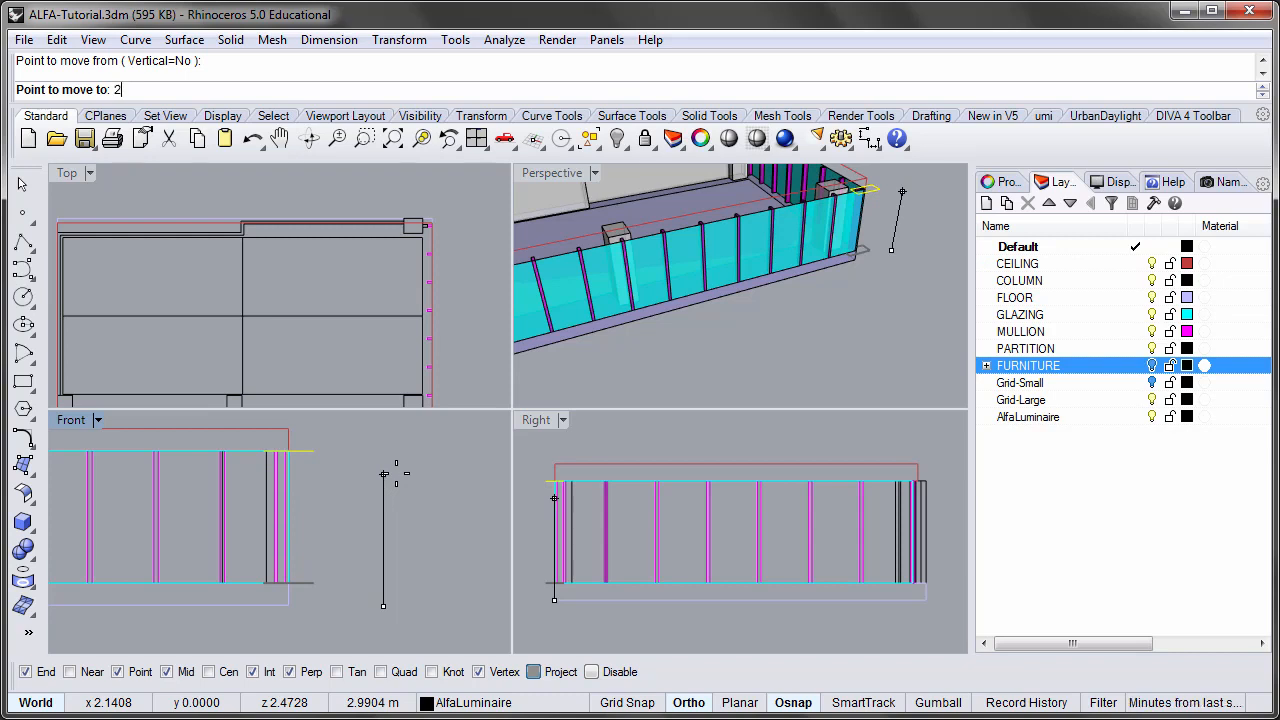
pyautogui.press('Return')
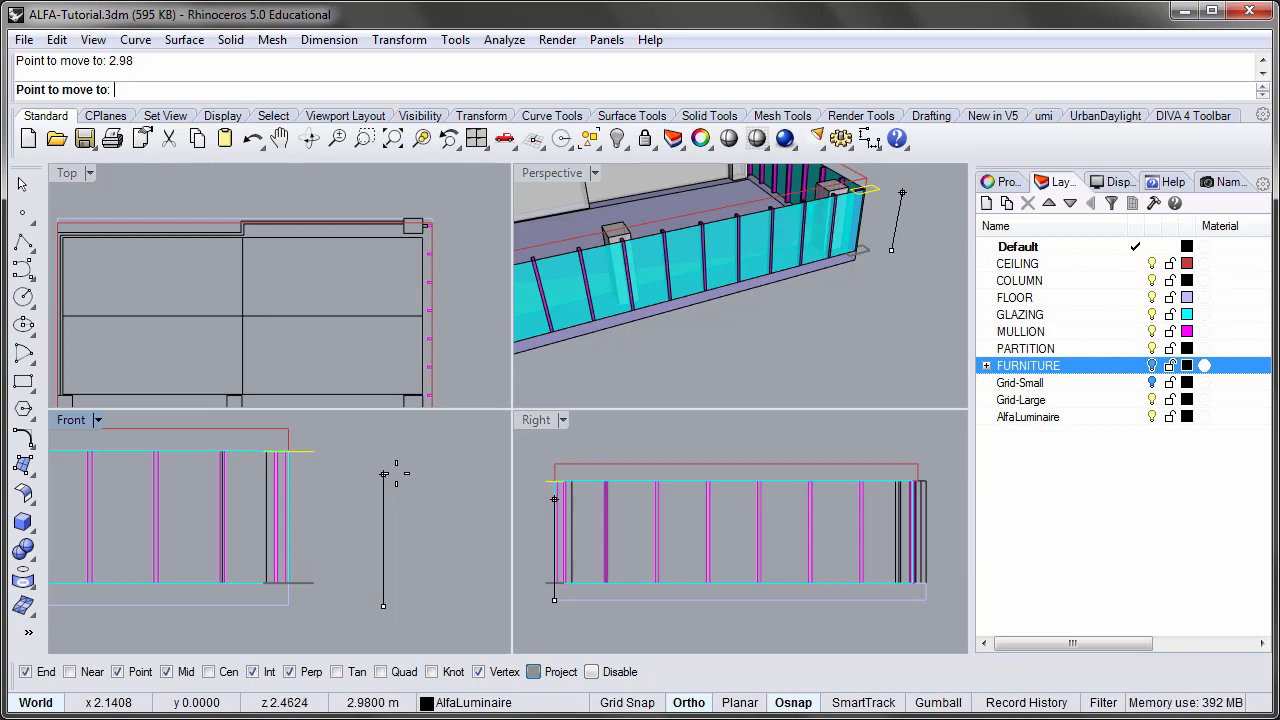
pyautogui.click(396, 469)
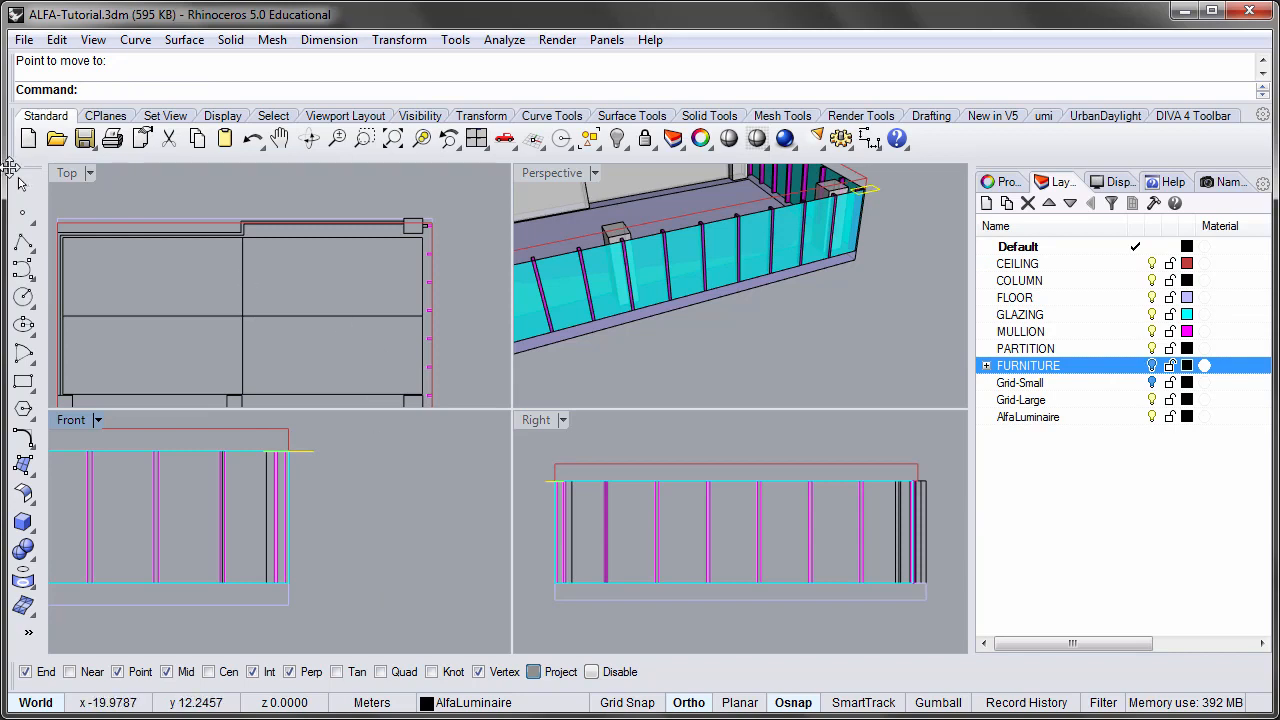
# Step: Begin moving the luminaire in a maximised top view, picking a base point outside the room
pyautogui.doubleClick(67, 175)
pyautogui.moveTo(461, 483); pyautogui.dragTo(297, 320, button='right')
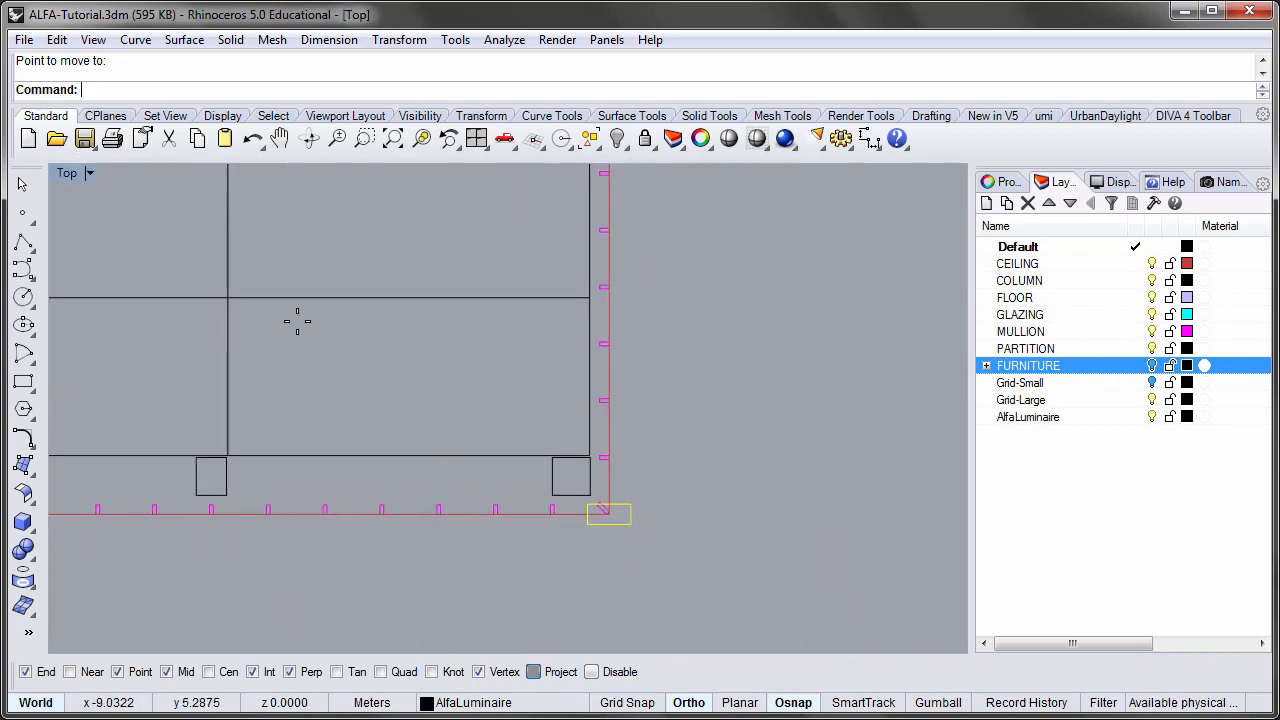
pyautogui.rightClick(297, 320)
pyautogui.scroll(-4, 485, 384)
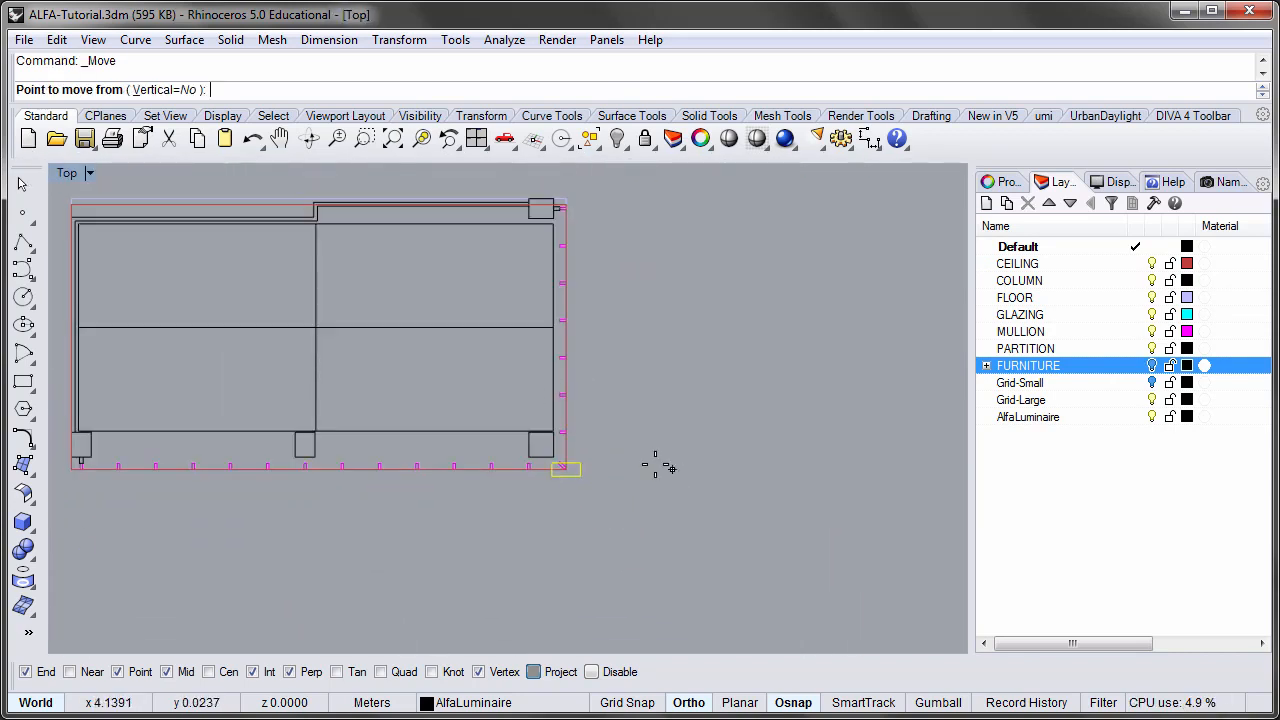
pyautogui.click(782, 491)
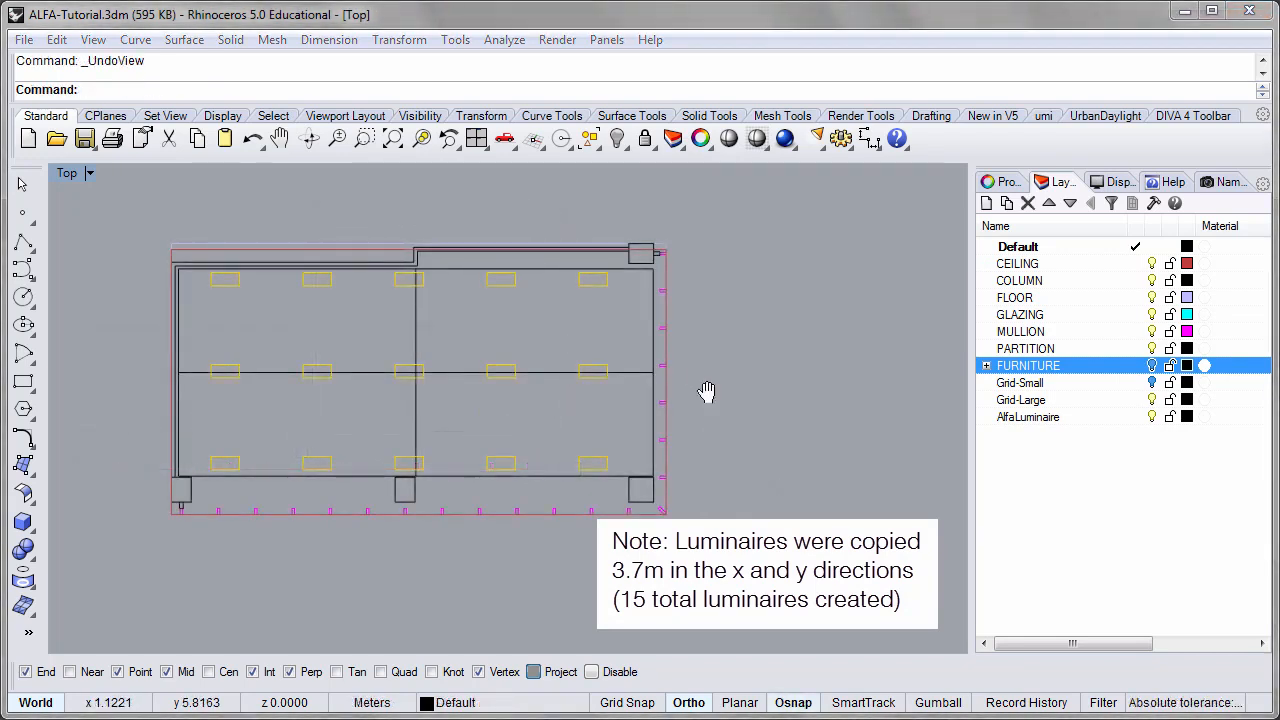
# Step: Examine the layout of the copied luminaires in the top view and across the whole room in perspective
pyautogui.moveTo(706, 392); pyautogui.dragTo(716, 362, button='right')
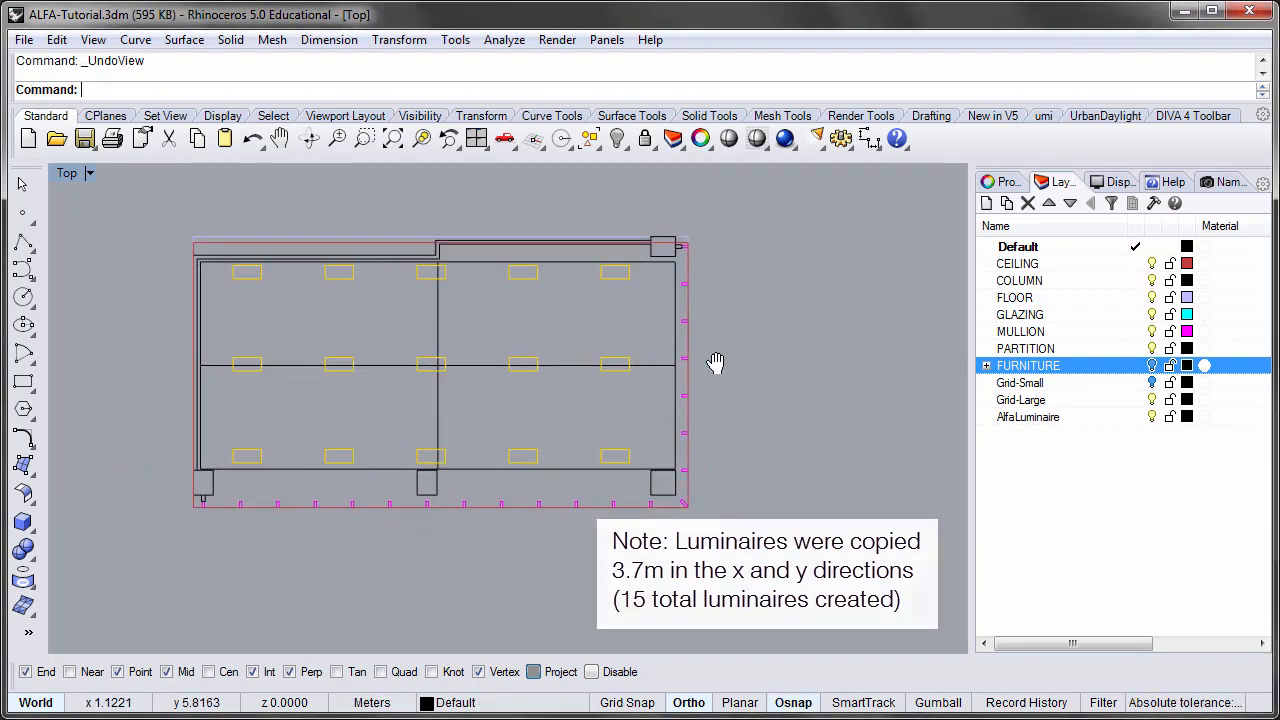
pyautogui.doubleClick(66, 173)
pyautogui.doubleClick(570, 180)
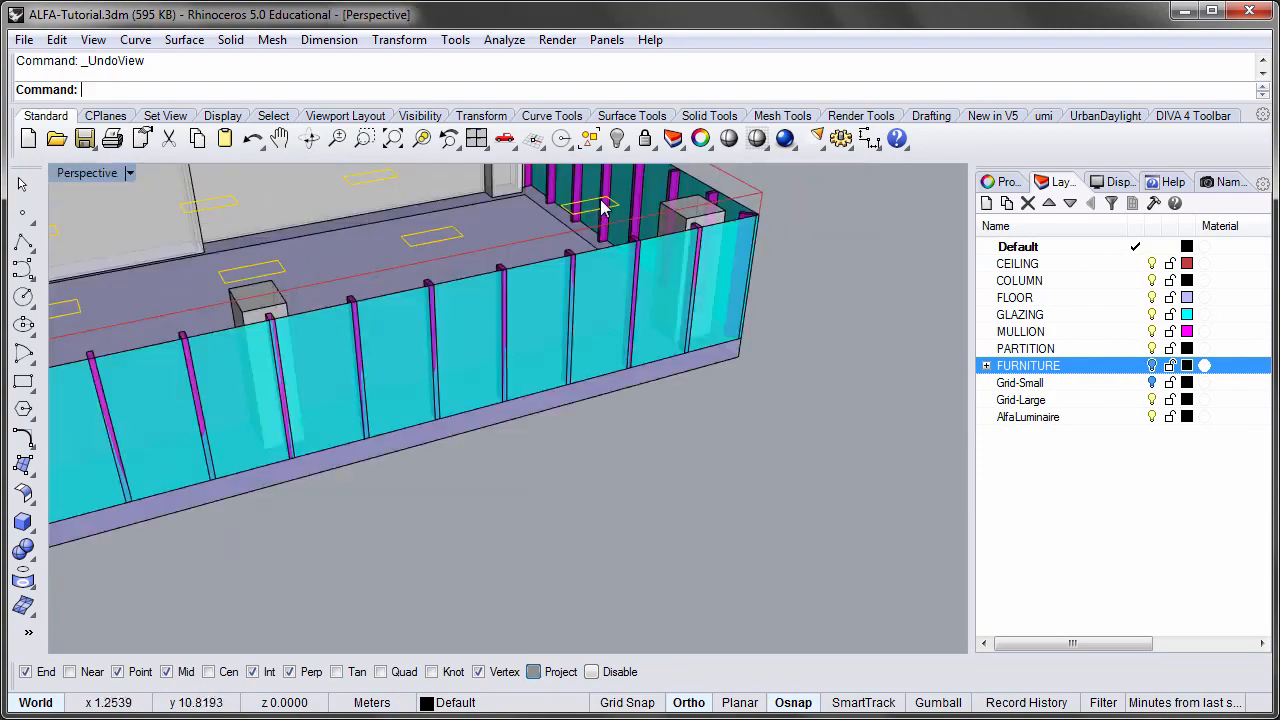
pyautogui.moveTo(500, 290); pyautogui.dragTo(700, 375, button='right')
pyautogui.moveTo(750, 430); pyautogui.dragTo(787, 423, button='right')
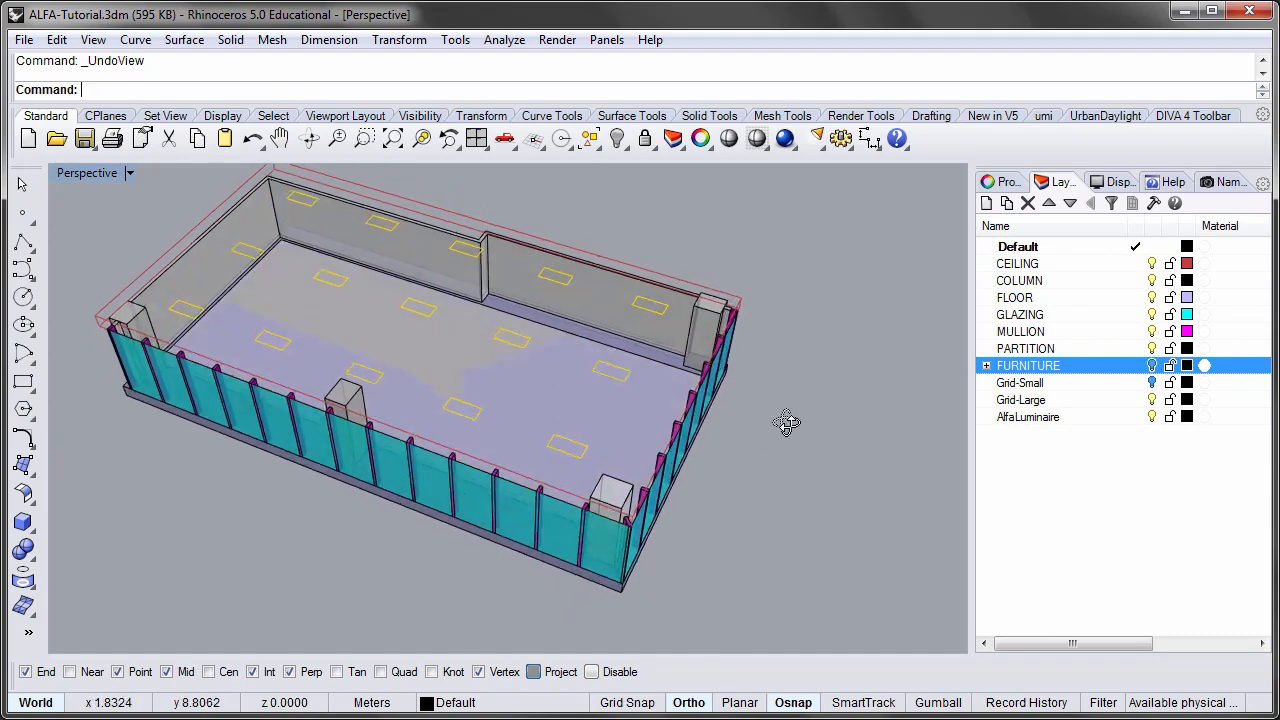
# Step: Switch to ALFA, review the AlfaLuminaire_1 entry in the enlarged window, and finish the luminaire setup
pyautogui.press('Home')
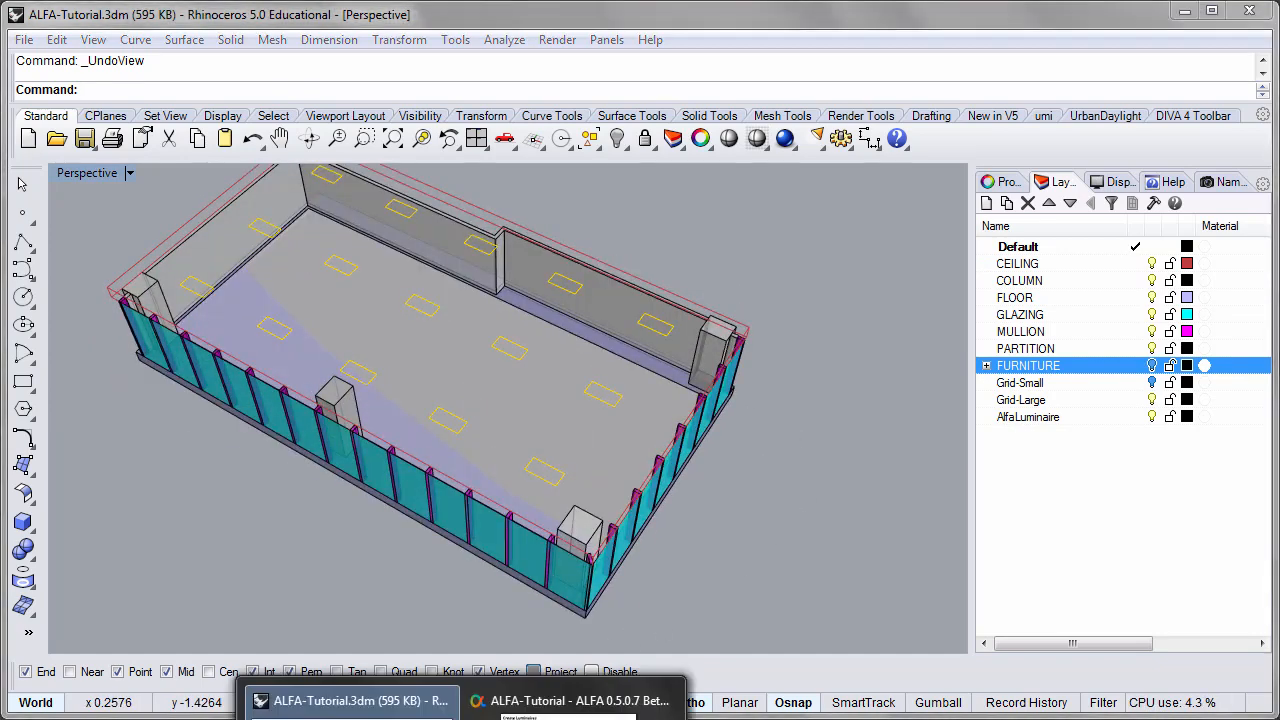
pyautogui.click(560, 705)
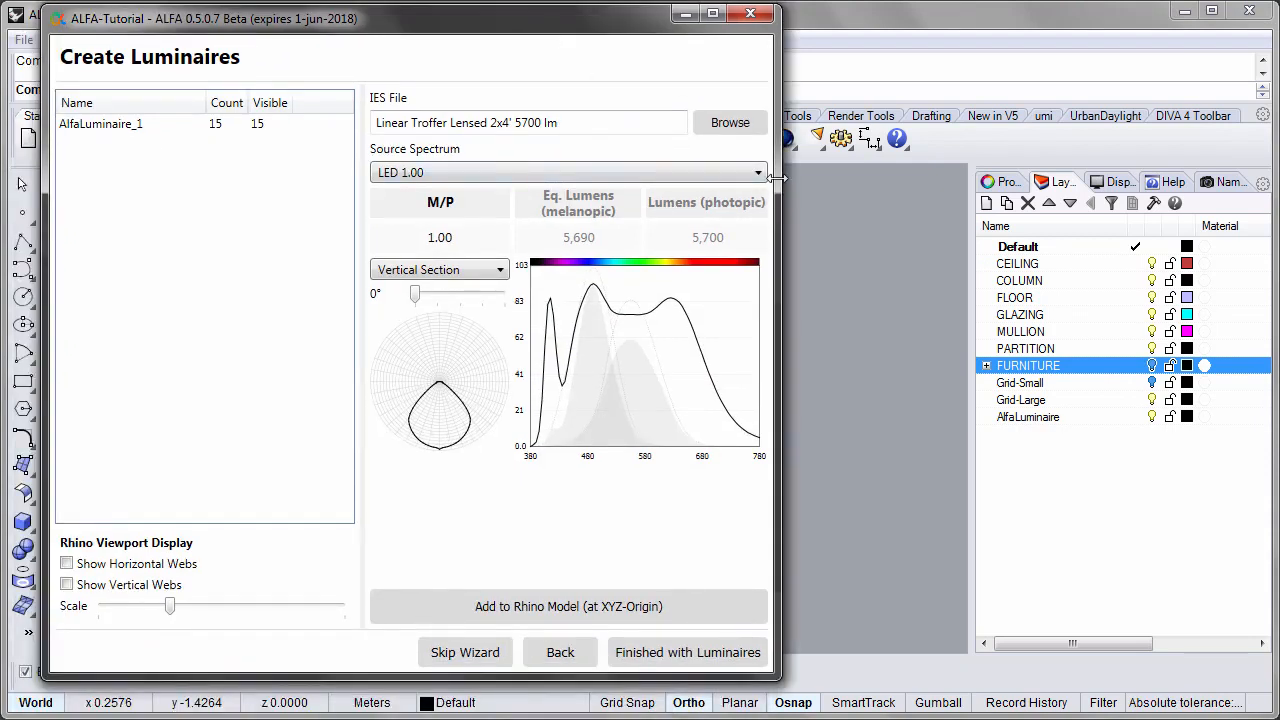
pyautogui.moveTo(777, 178); pyautogui.dragTo(1055, 150)
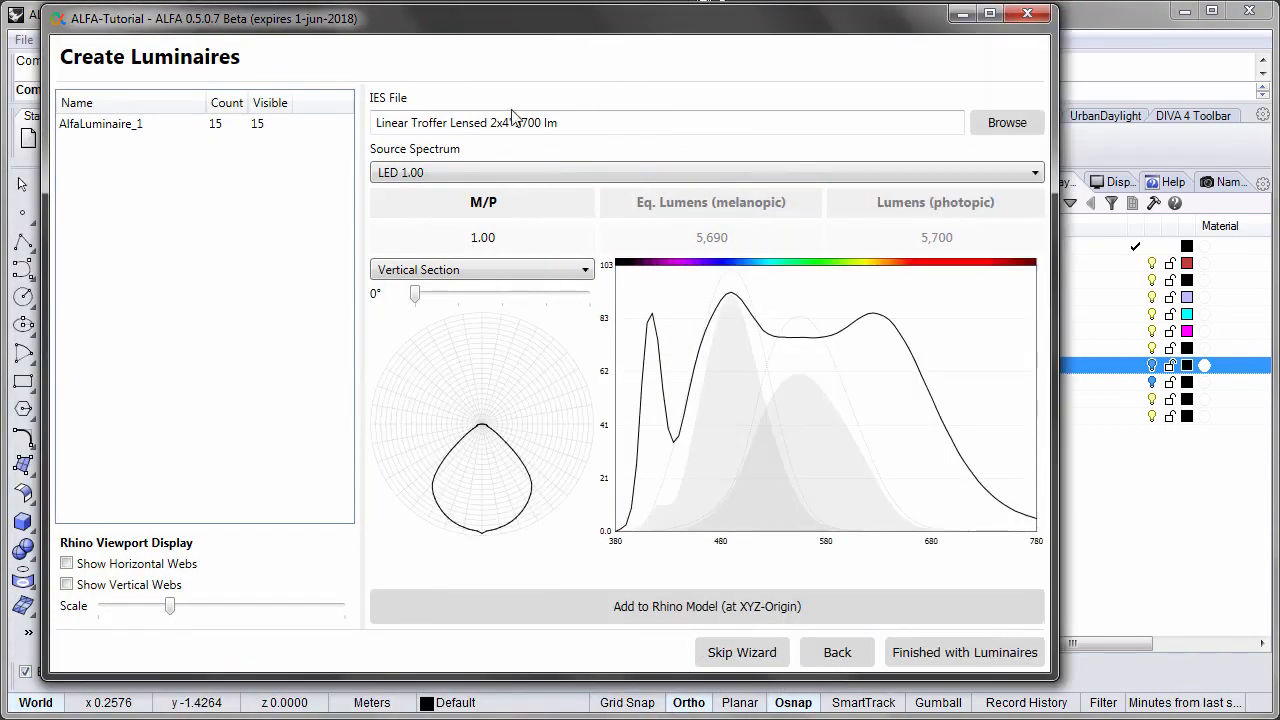
pyautogui.click(130, 128)
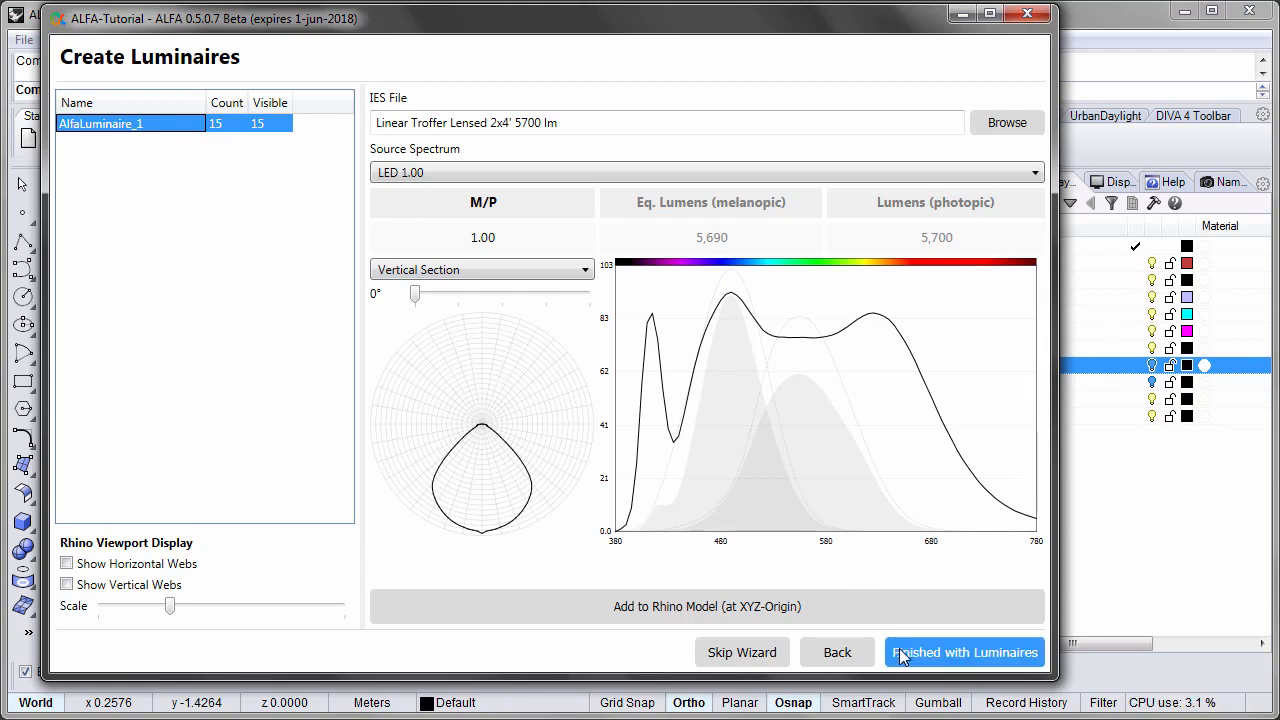
pyautogui.click(946, 660)
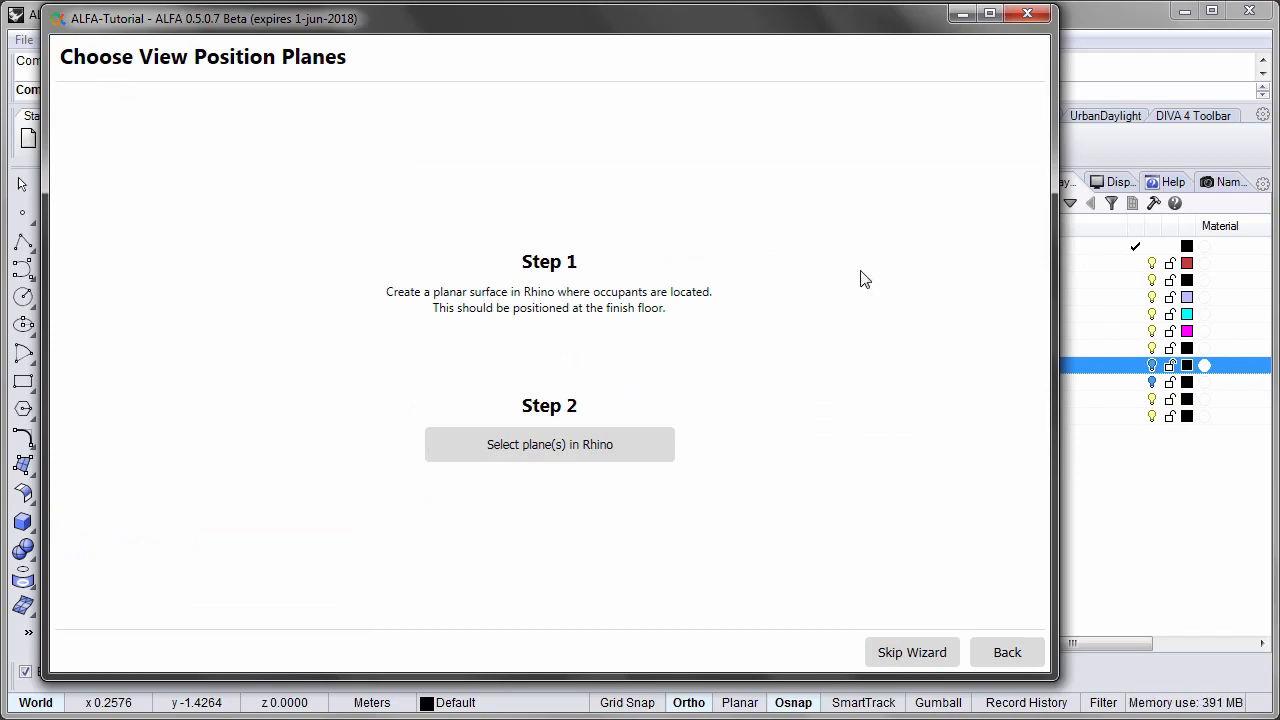
# Step: Select the large planar grid surface at floor level in the Rhino model and examine its extent across the room
pyautogui.moveTo(1055, 48); pyautogui.dragTo(493, 70)
pyautogui.scroll(2, 693, 364)
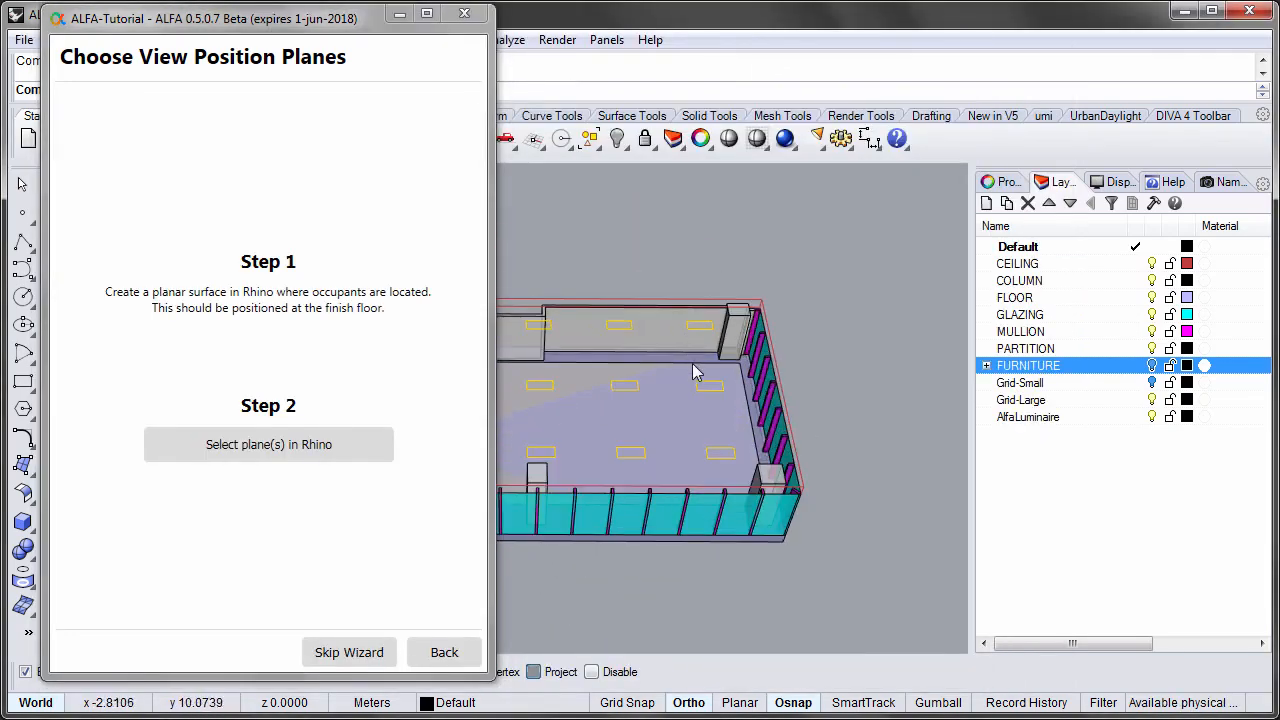
pyautogui.click(693, 364)
pyautogui.scroll(-5, 880, 438)
pyautogui.scroll(3, 676, 430)
pyautogui.moveTo(676, 429); pyautogui.dragTo(740, 445, button='right')
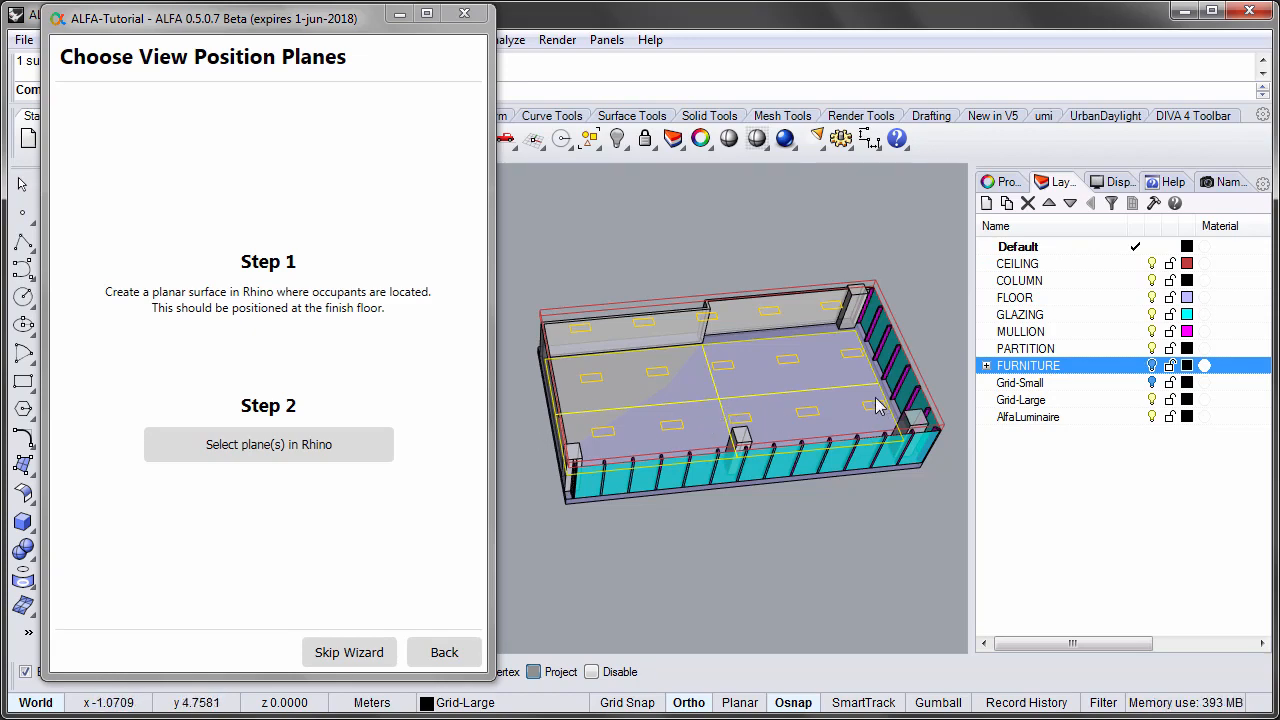
pyautogui.scroll(-4, 557, 360)
pyautogui.scroll(4, 697, 366)
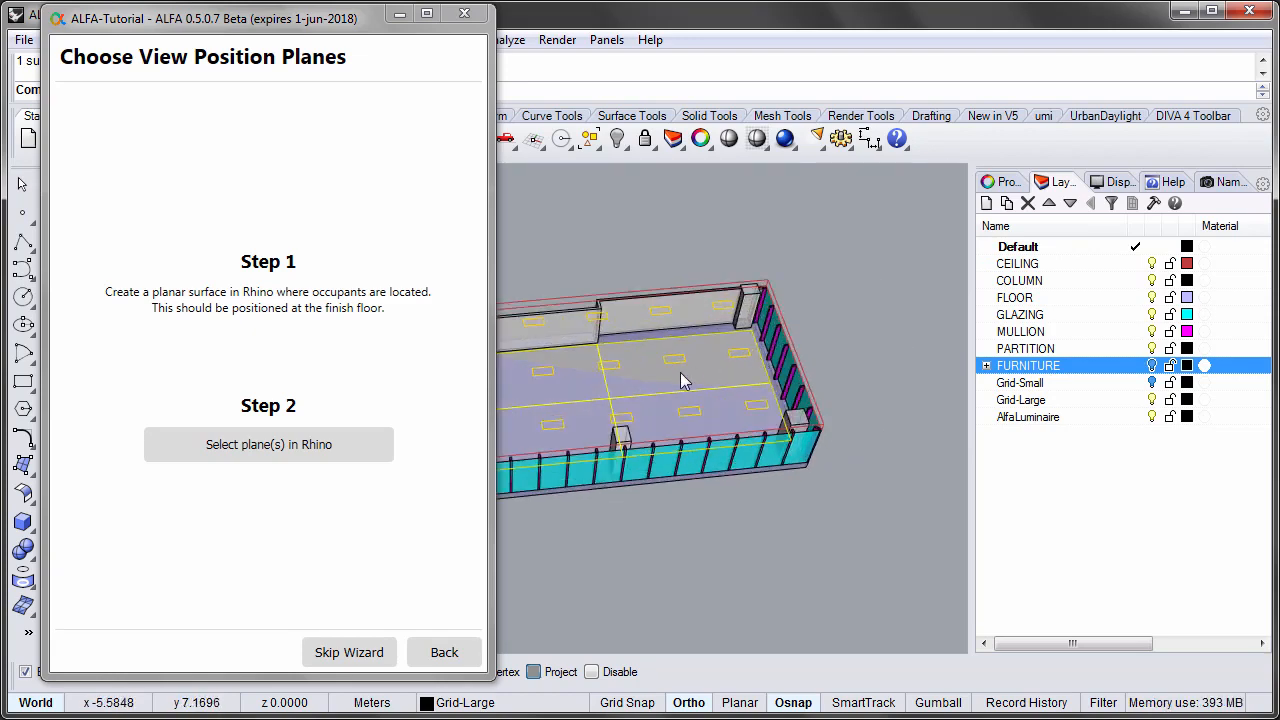
pyautogui.scroll(-4, 839, 386)
pyautogui.scroll(4, 775, 395)
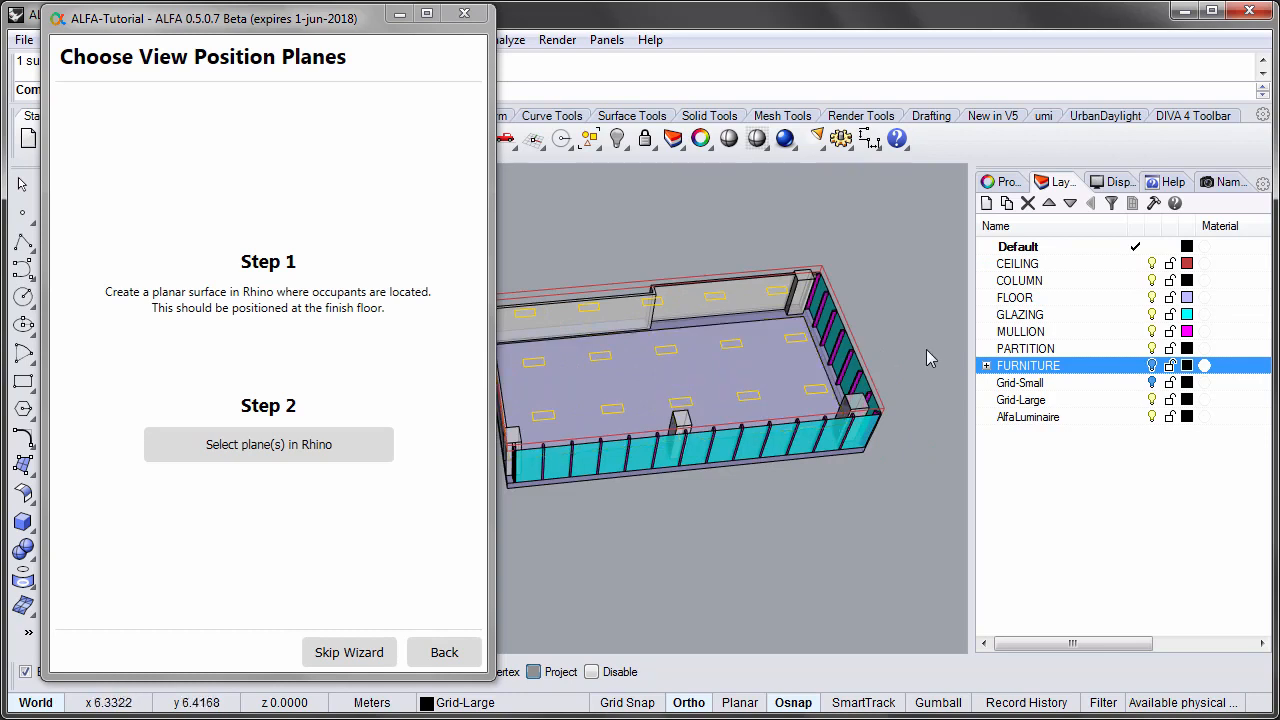
pyautogui.moveTo(516, 281); pyautogui.dragTo(680, 290)
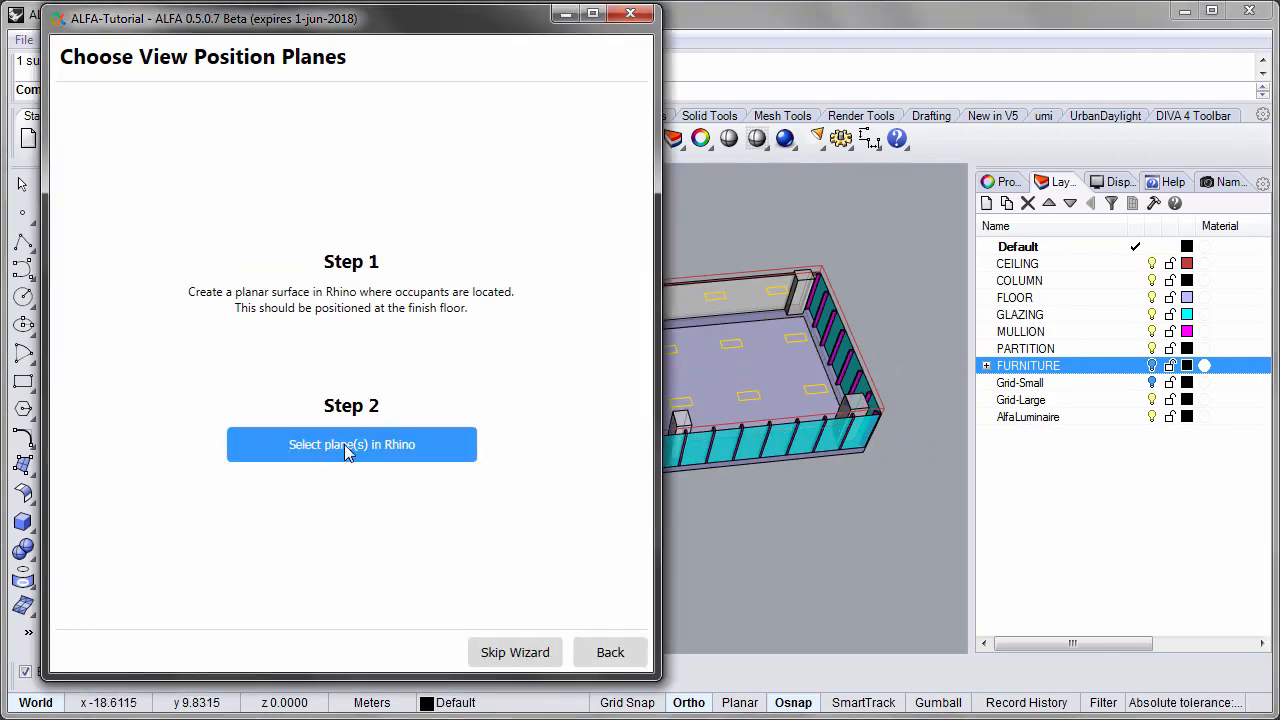
# Step: Choose the large planar surface on the room floor as the view position plane
pyautogui.click(310, 452)
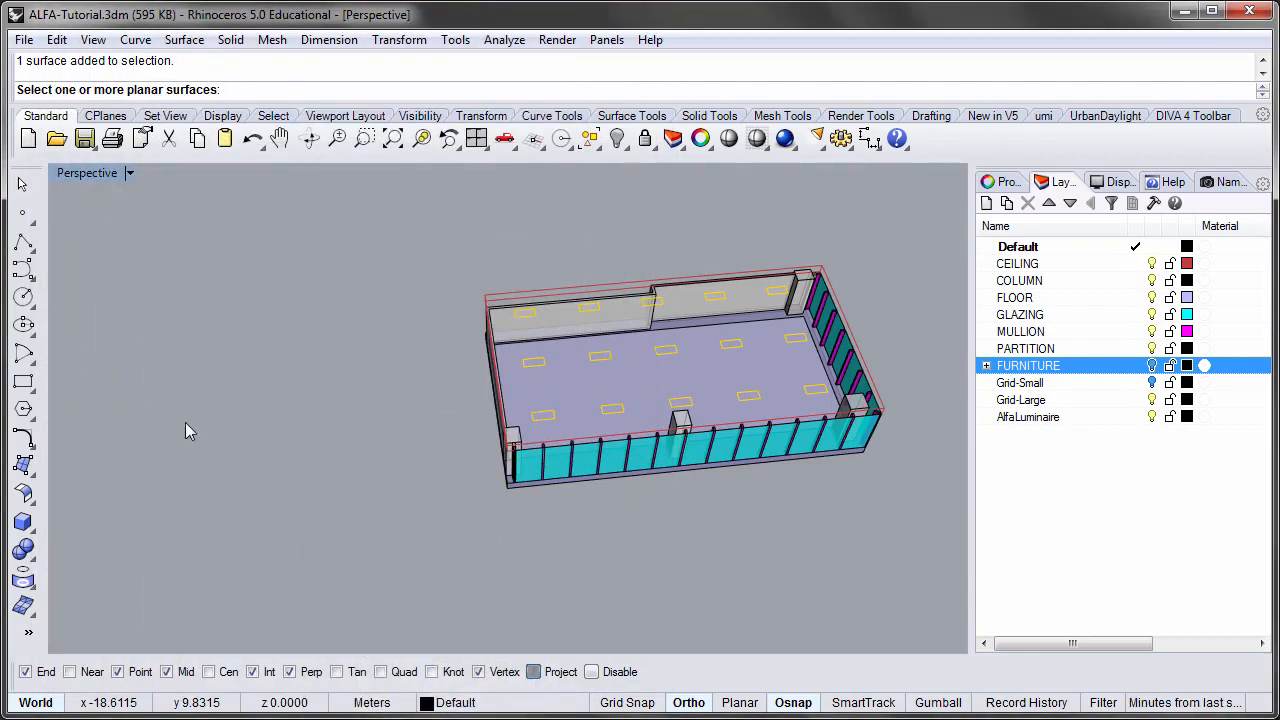
pyautogui.scroll(3, 724, 384)
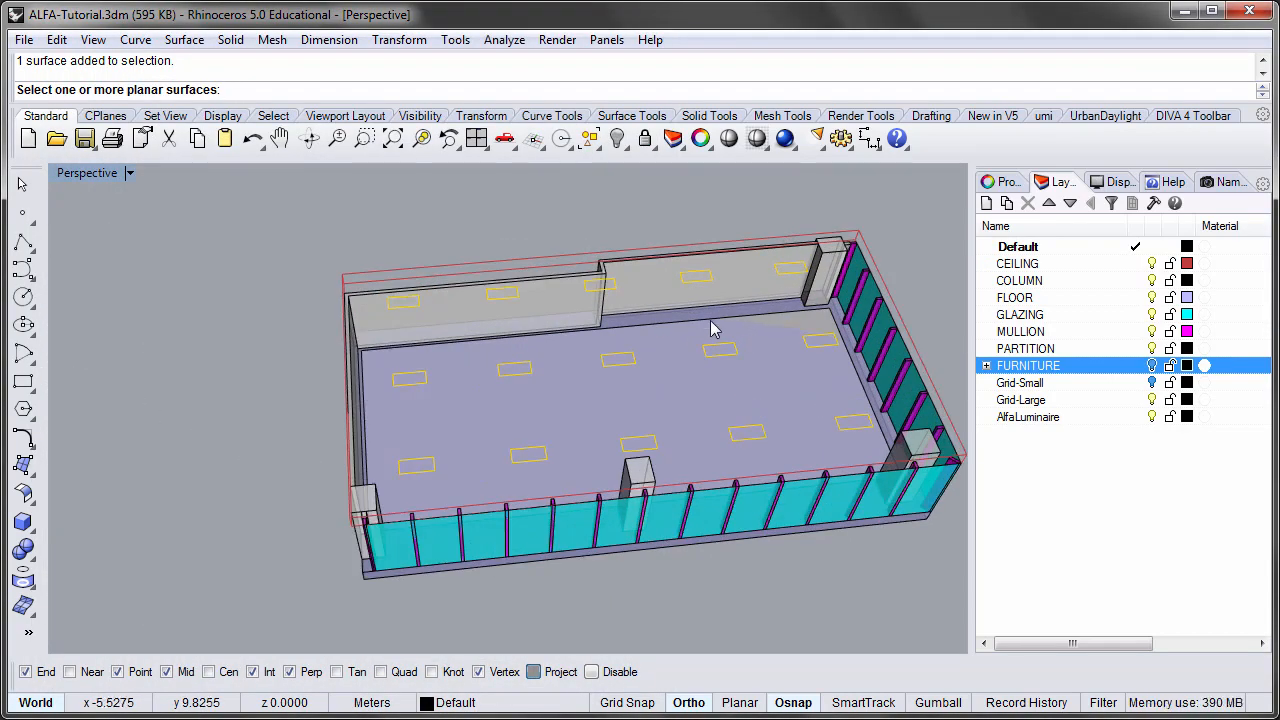
pyautogui.moveTo(711, 329); pyautogui.dragTo(760, 350, button='right')
pyautogui.scroll(5, 606, 257)
pyautogui.click(589, 291)
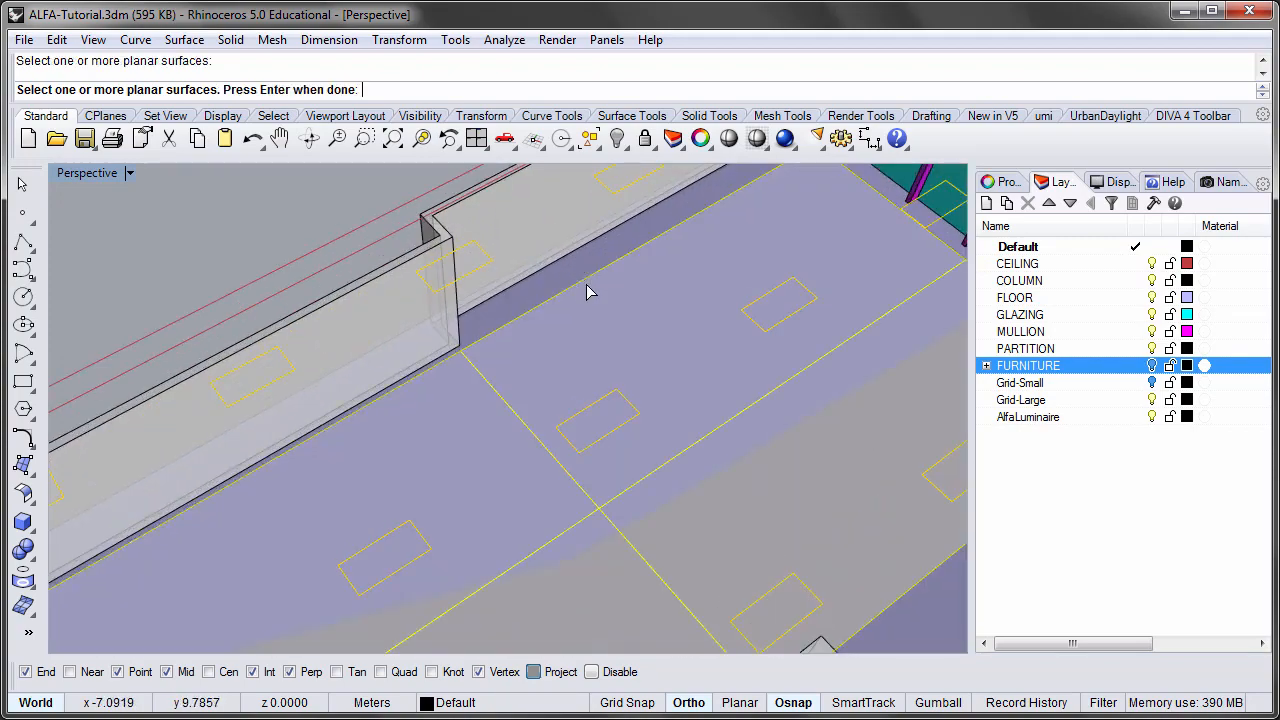
pyautogui.scroll(-5, 468, 341)
pyautogui.moveTo(470, 352); pyautogui.dragTo(571, 357, button='right')
pyautogui.press('Return')
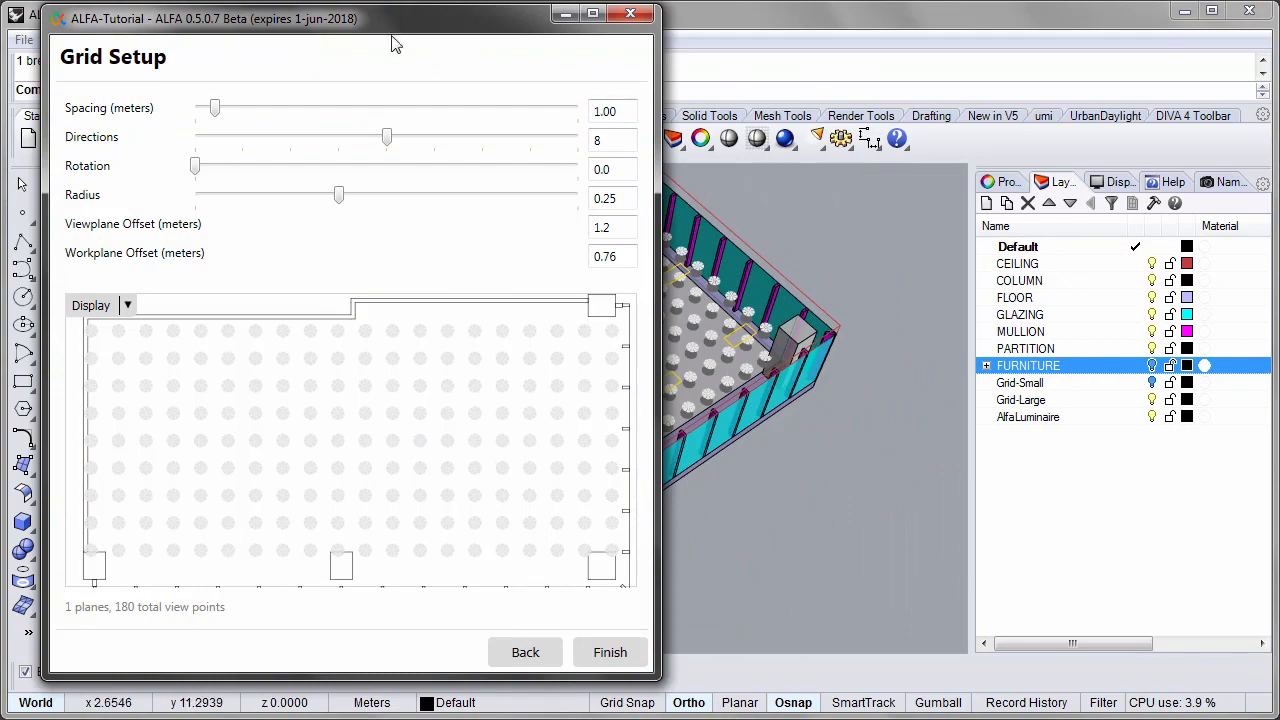
# Step: Place the grid setup window beside the model and set all linework in the plan preview to 1pt
pyautogui.moveTo(377, 28); pyautogui.dragTo(953, 28)
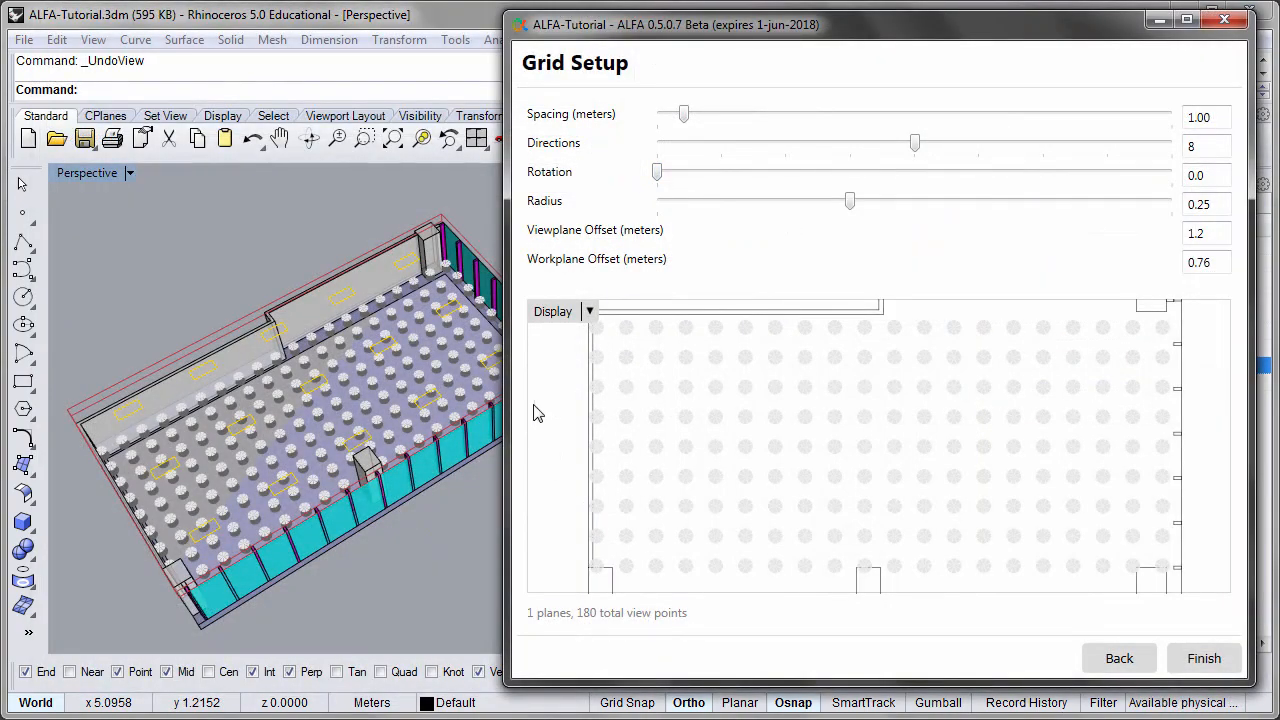
pyautogui.moveTo(562, 389); pyautogui.dragTo(563, 420)
pyautogui.scroll(-1, 574, 370)
pyautogui.moveTo(1124, 513); pyautogui.dragTo(1151, 499)
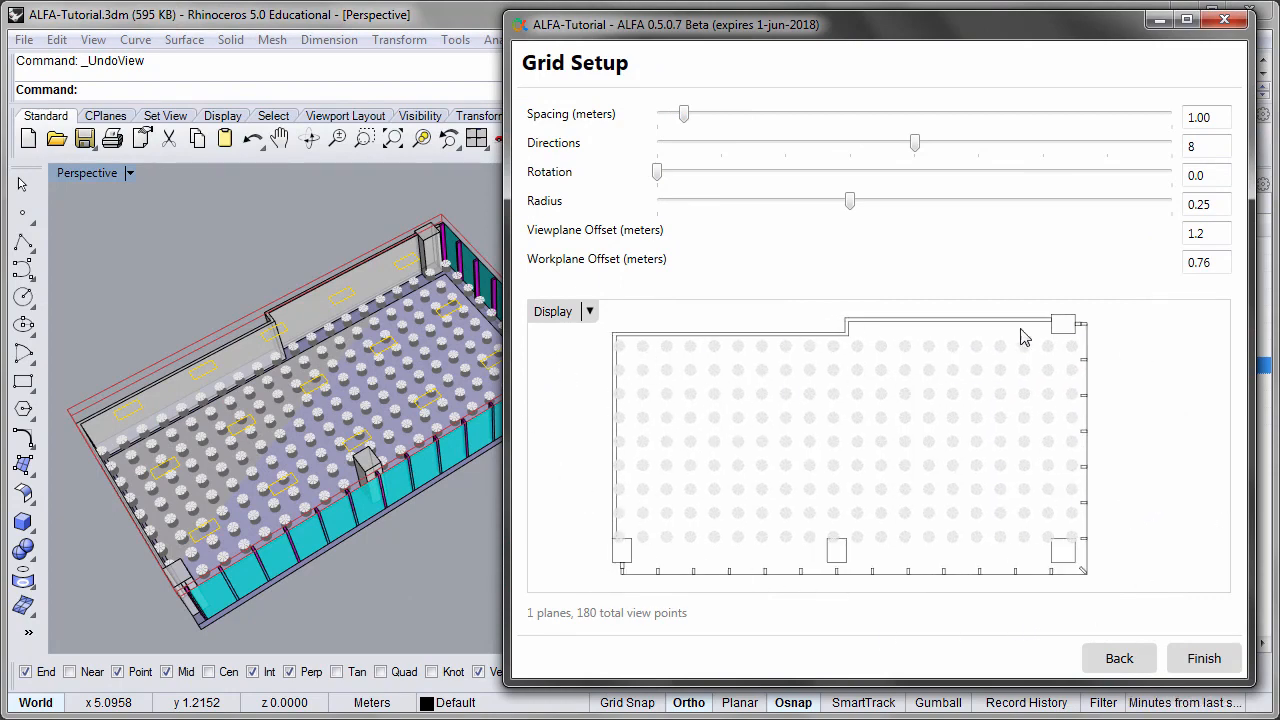
pyautogui.click(590, 312)
pyautogui.moveTo(669, 328)
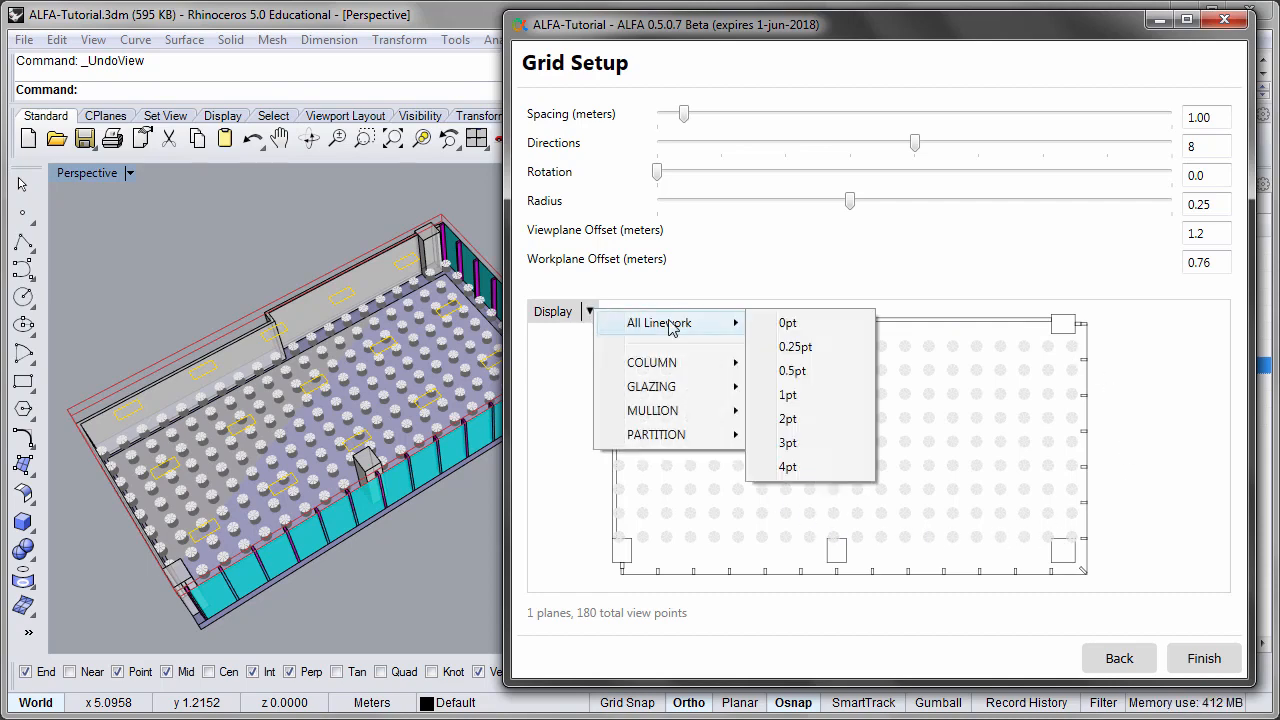
pyautogui.click(801, 397)
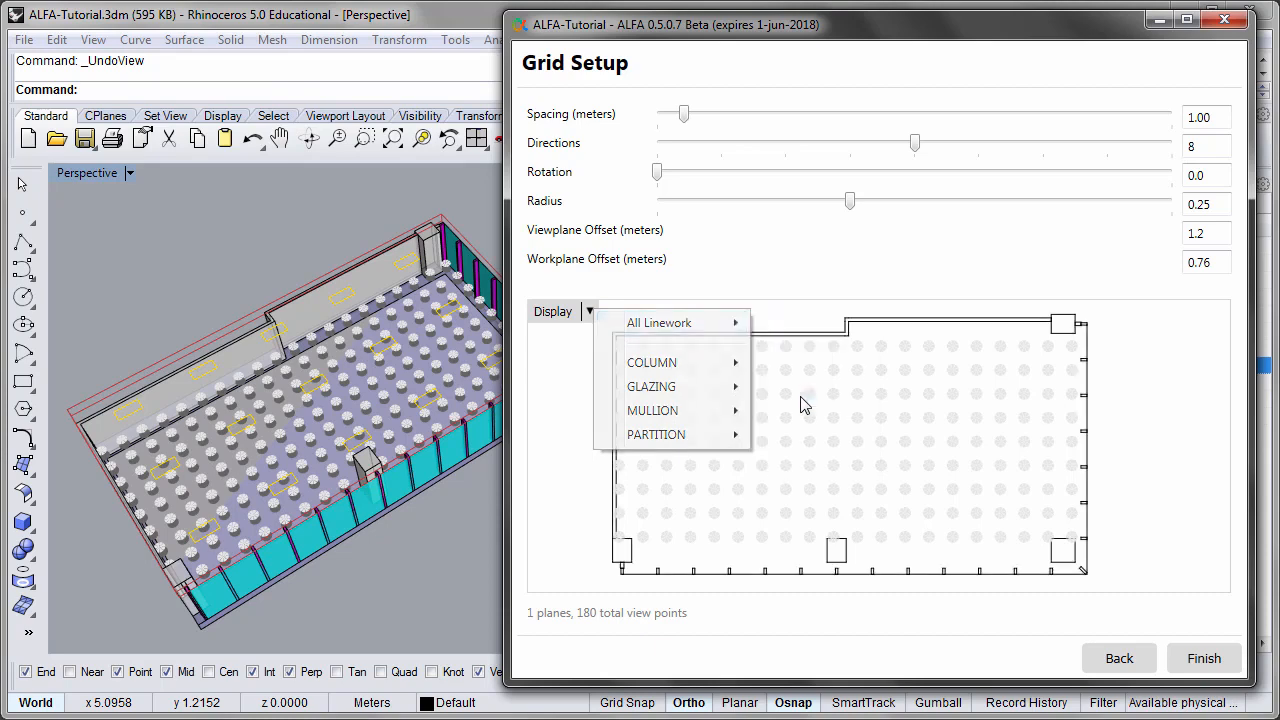
pyautogui.click(596, 310)
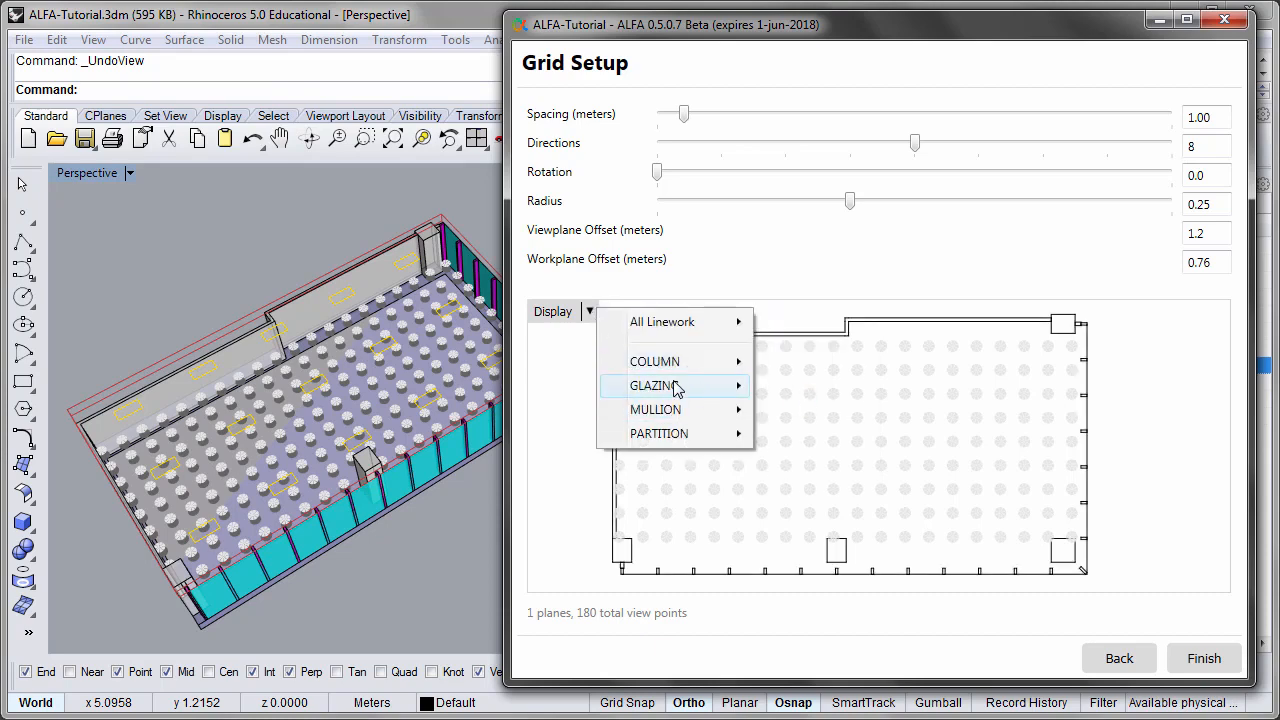
pyautogui.moveTo(676, 388)
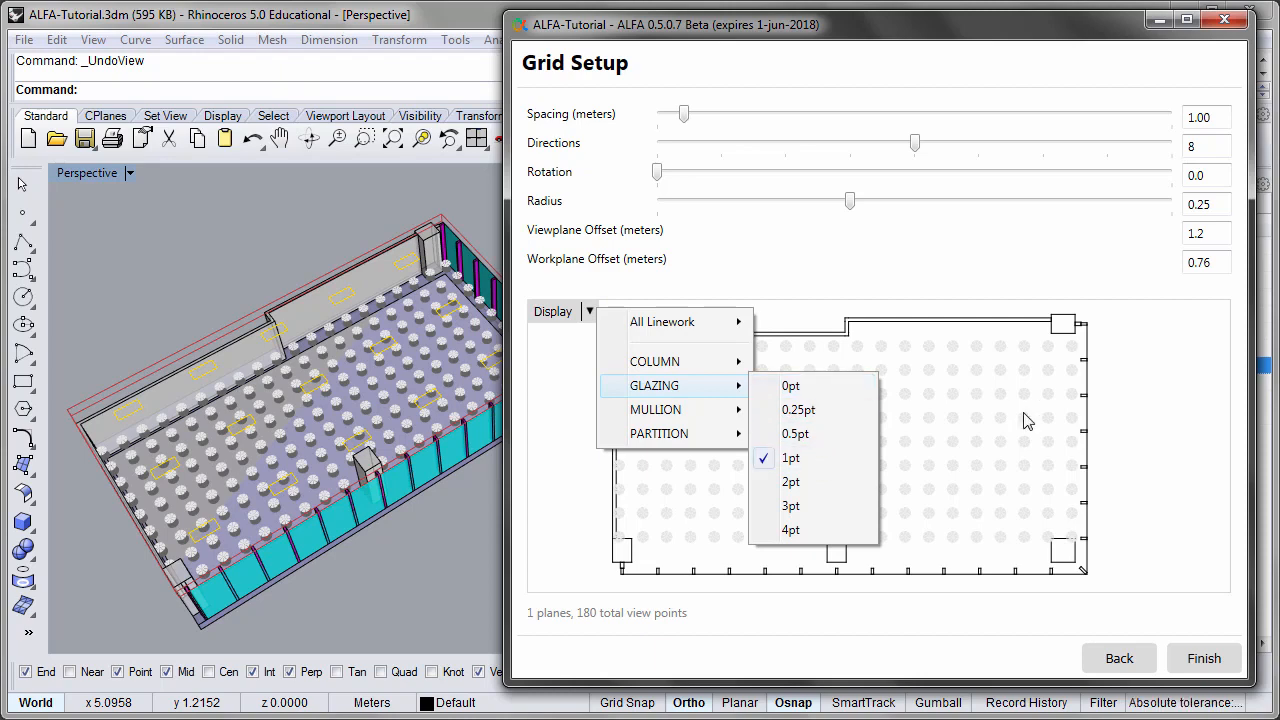
pyautogui.click(1153, 385)
pyautogui.moveTo(582, 347)
pyautogui.mouseDown()
pyautogui.moveTo(595, 362)
pyautogui.moveTo(599, 352)
pyautogui.mouseUp()
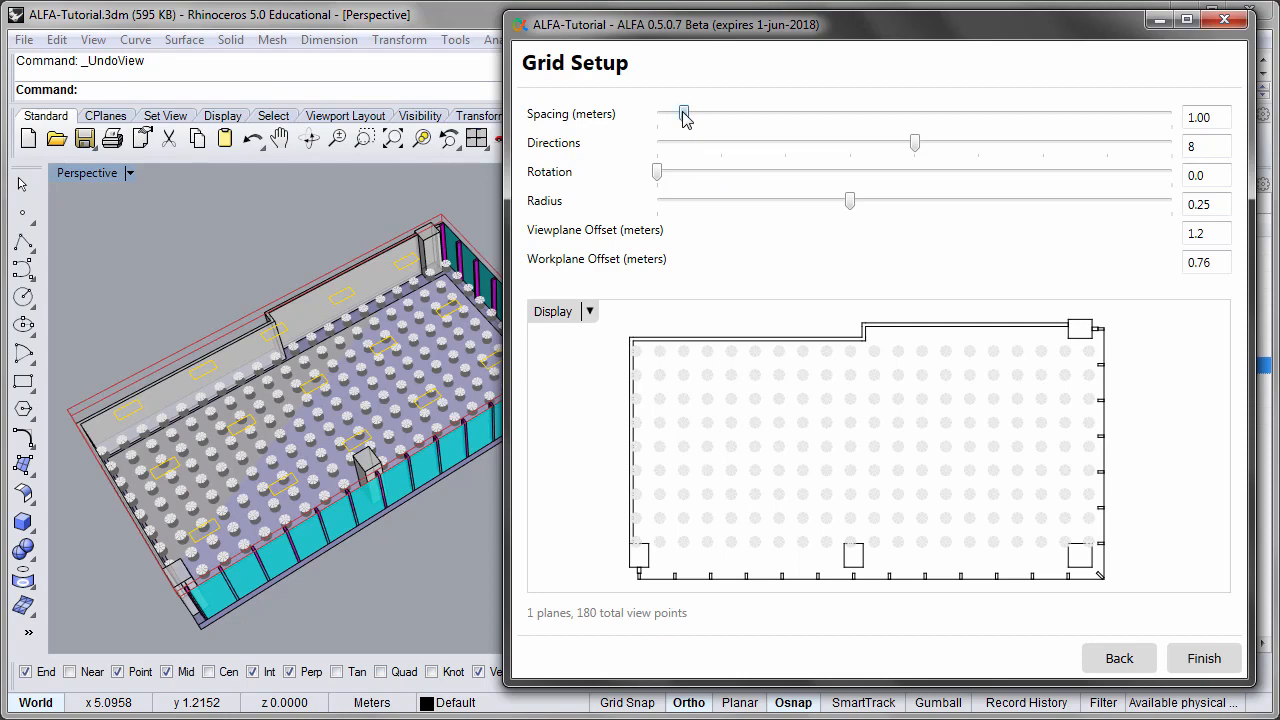
# Step: Set the view point grid spacing to 1.20 meters
pyautogui.moveTo(684, 117); pyautogui.dragTo(718, 117)
pyautogui.doubleClick(1200, 117)
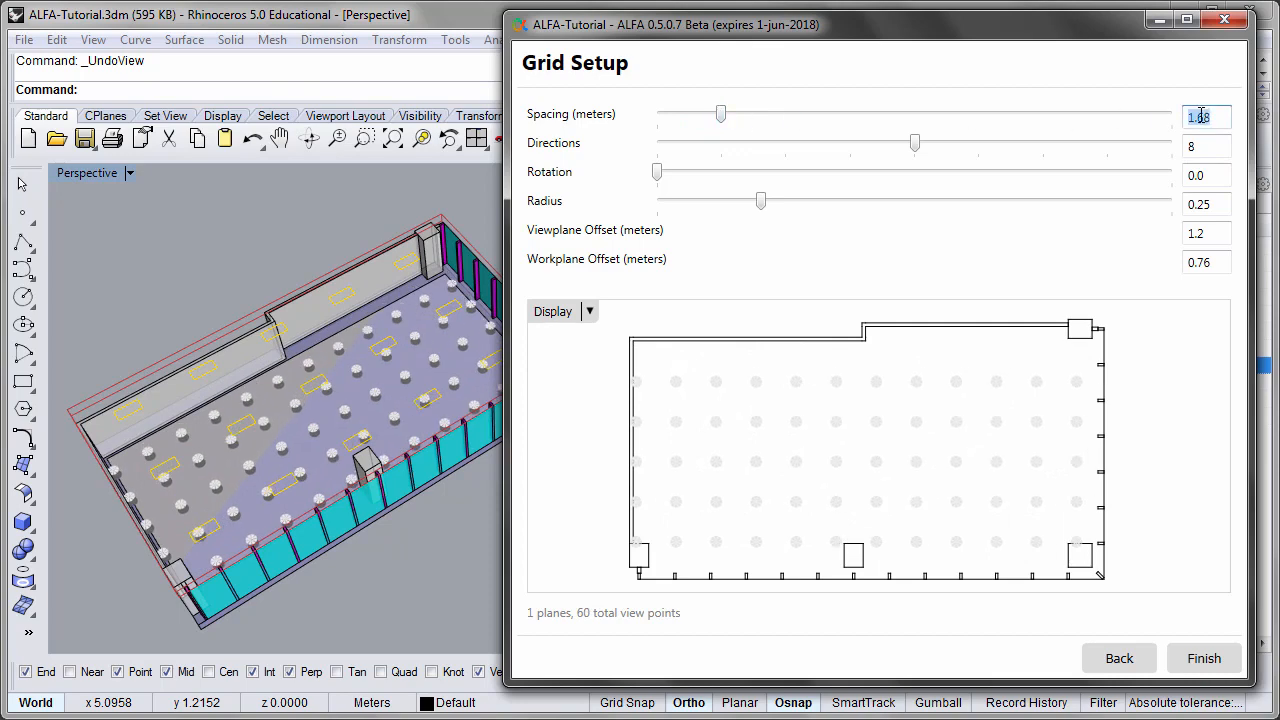
pyautogui.click(1210, 118)
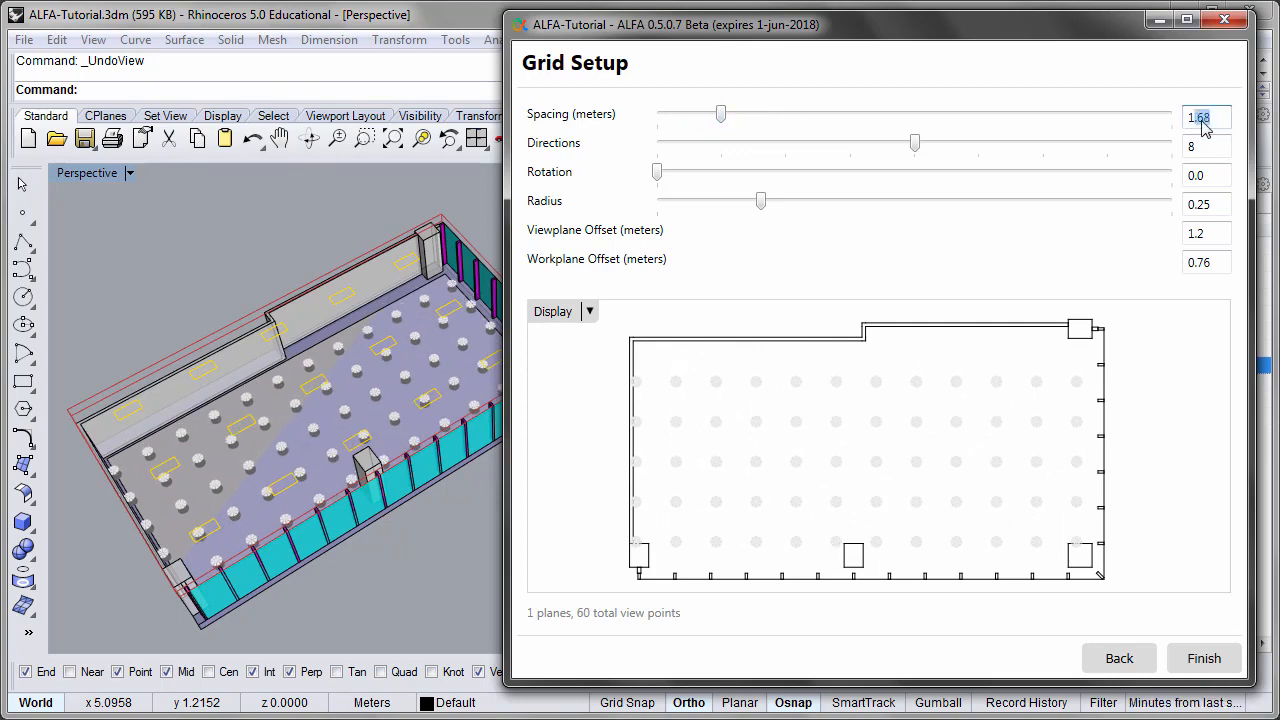
pyautogui.write('1.2')
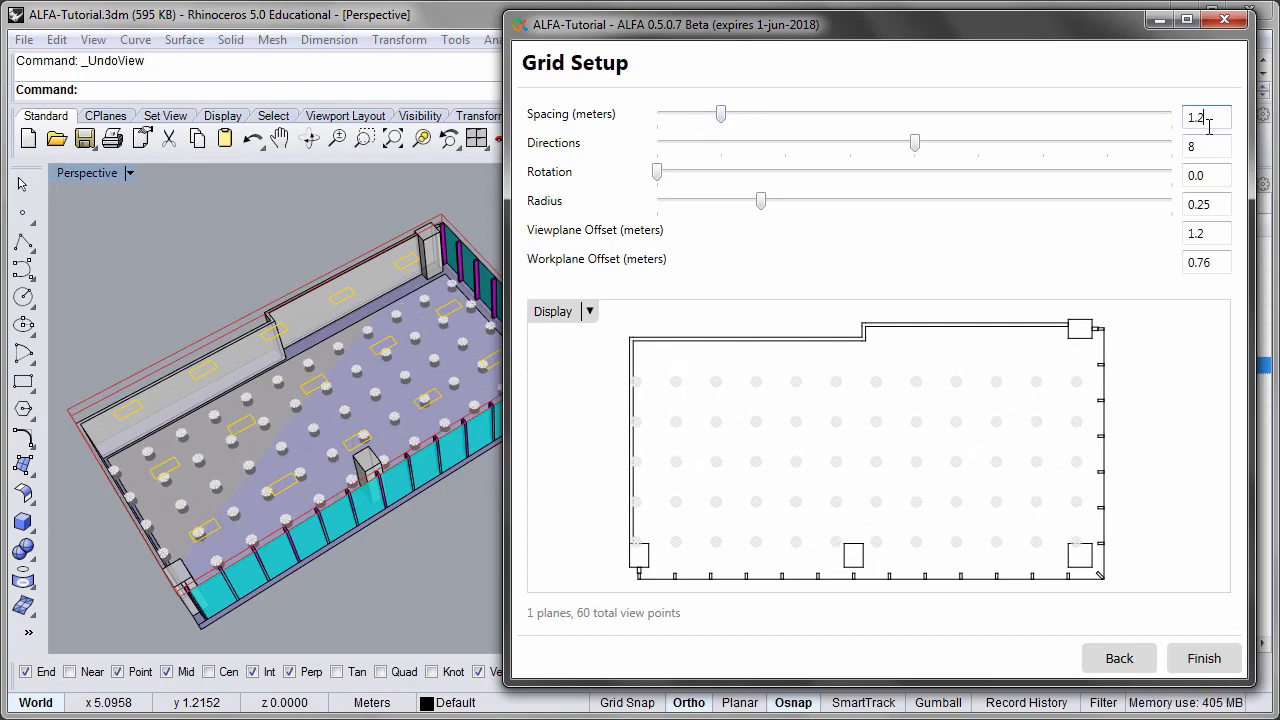
pyautogui.press('Tab')
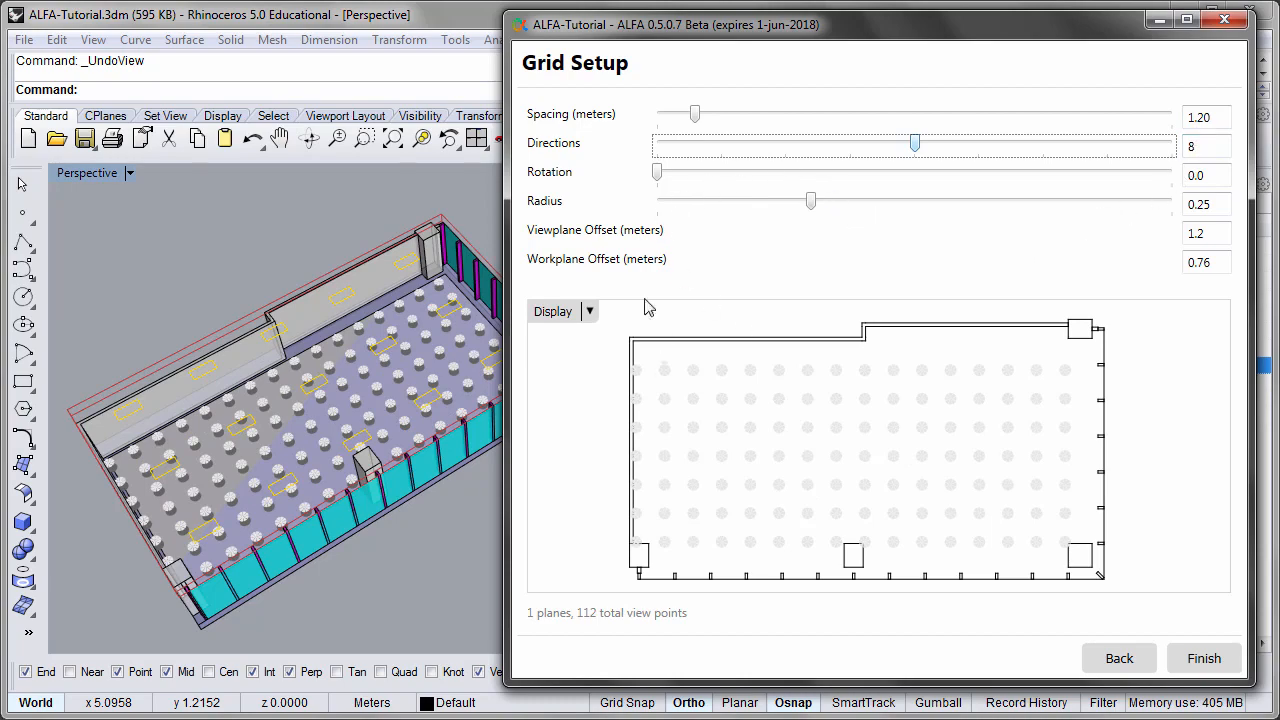
# Step: Examine the view point discs and their height above the floor up close in the perspective view
pyautogui.click(368, 486)
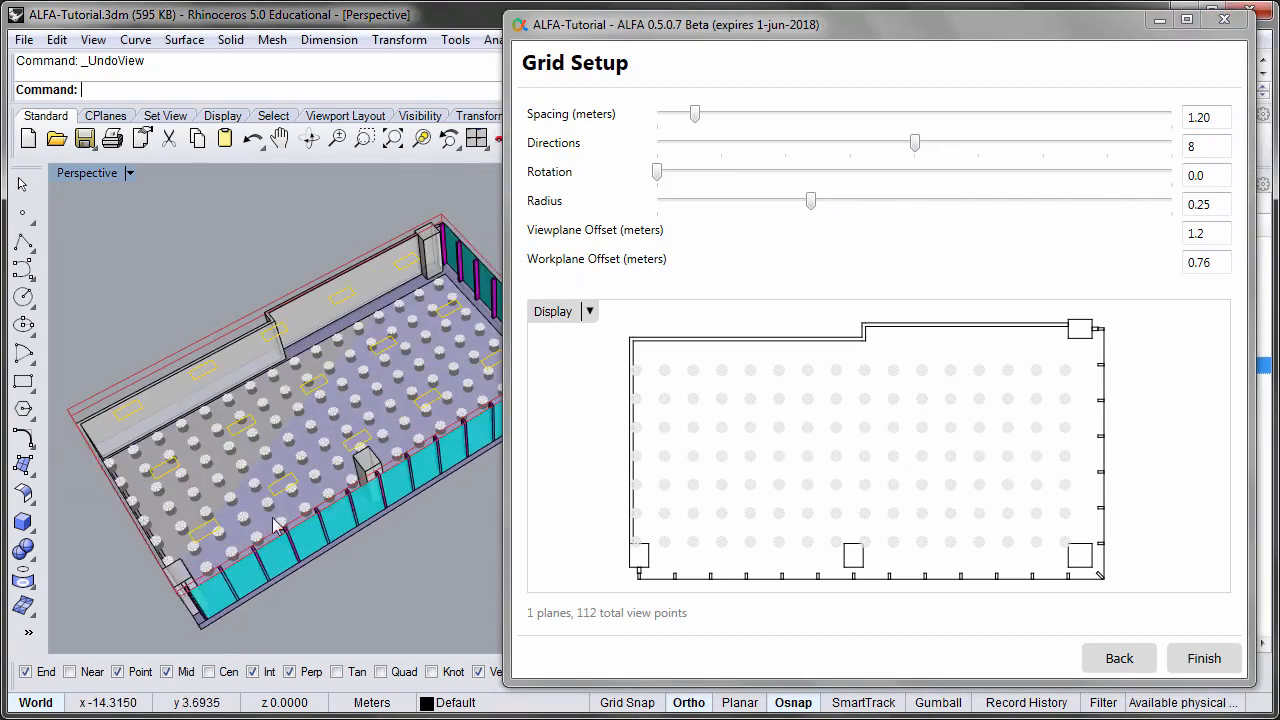
pyautogui.scroll(5, 278, 523)
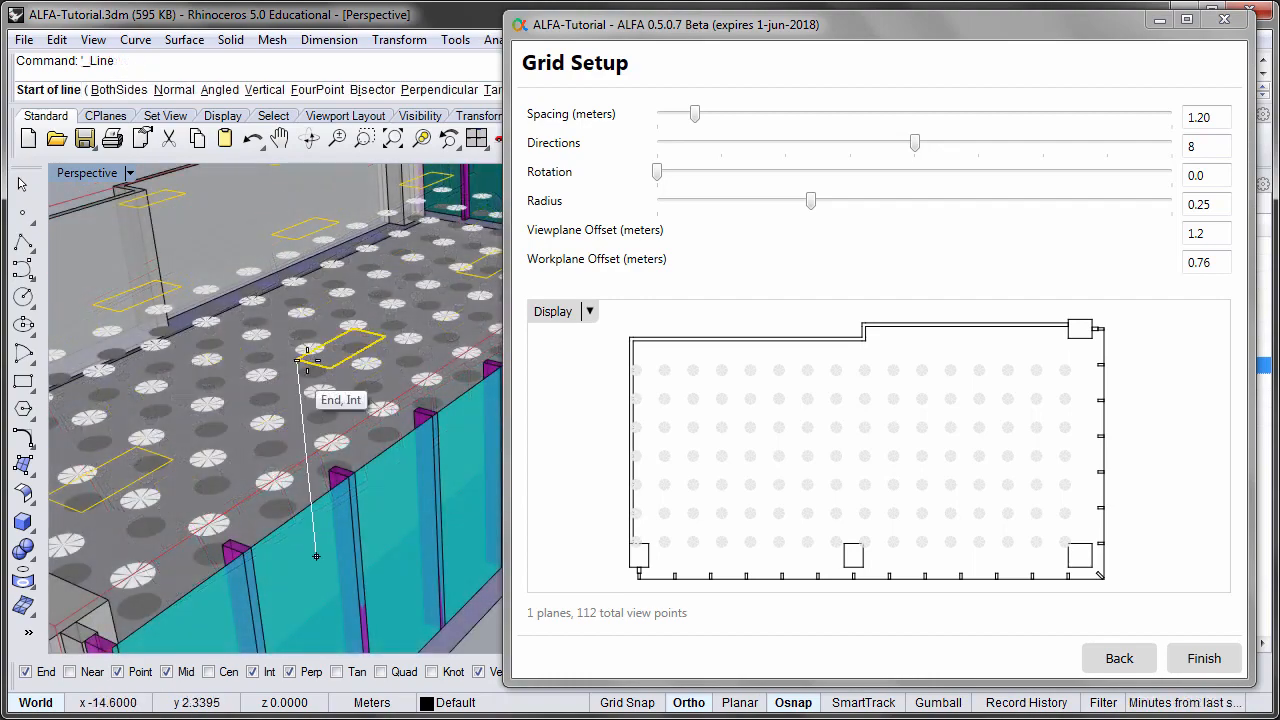
pyautogui.moveTo(304, 348); pyautogui.dragTo(271, 408, button='right')
pyautogui.press('Escape')
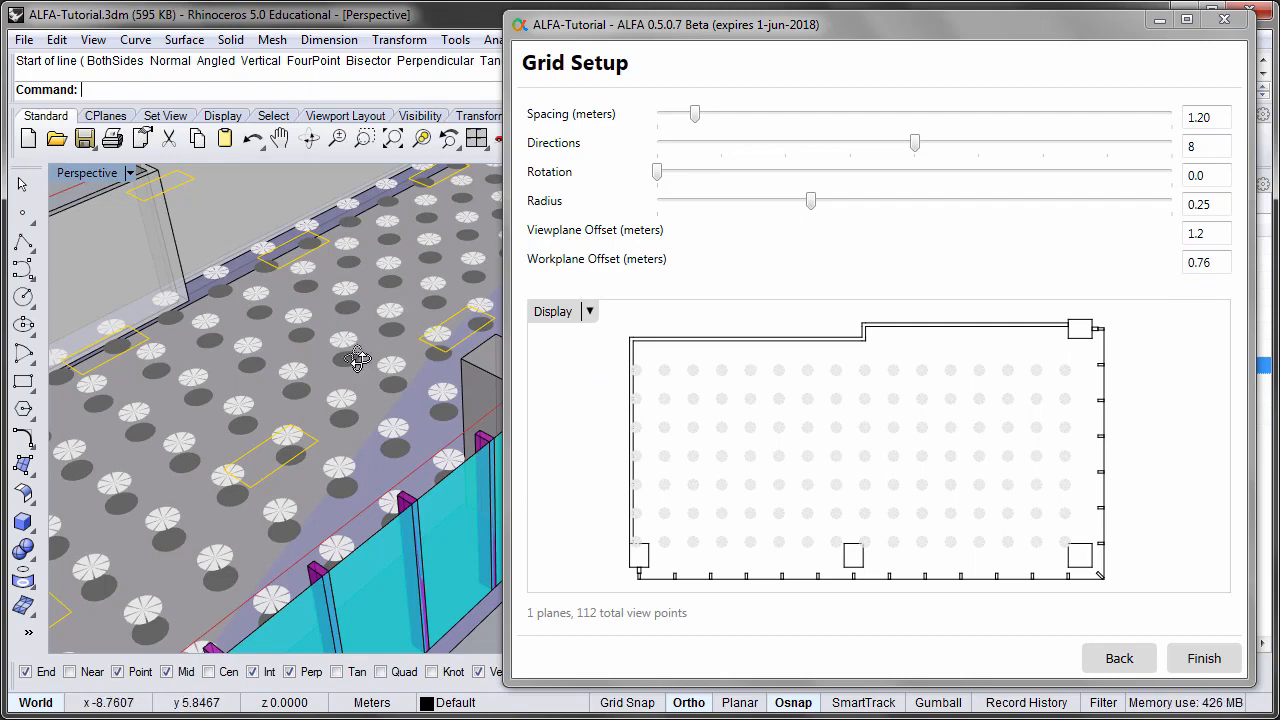
pyautogui.moveTo(357, 358); pyautogui.dragTo(294, 391, button='right')
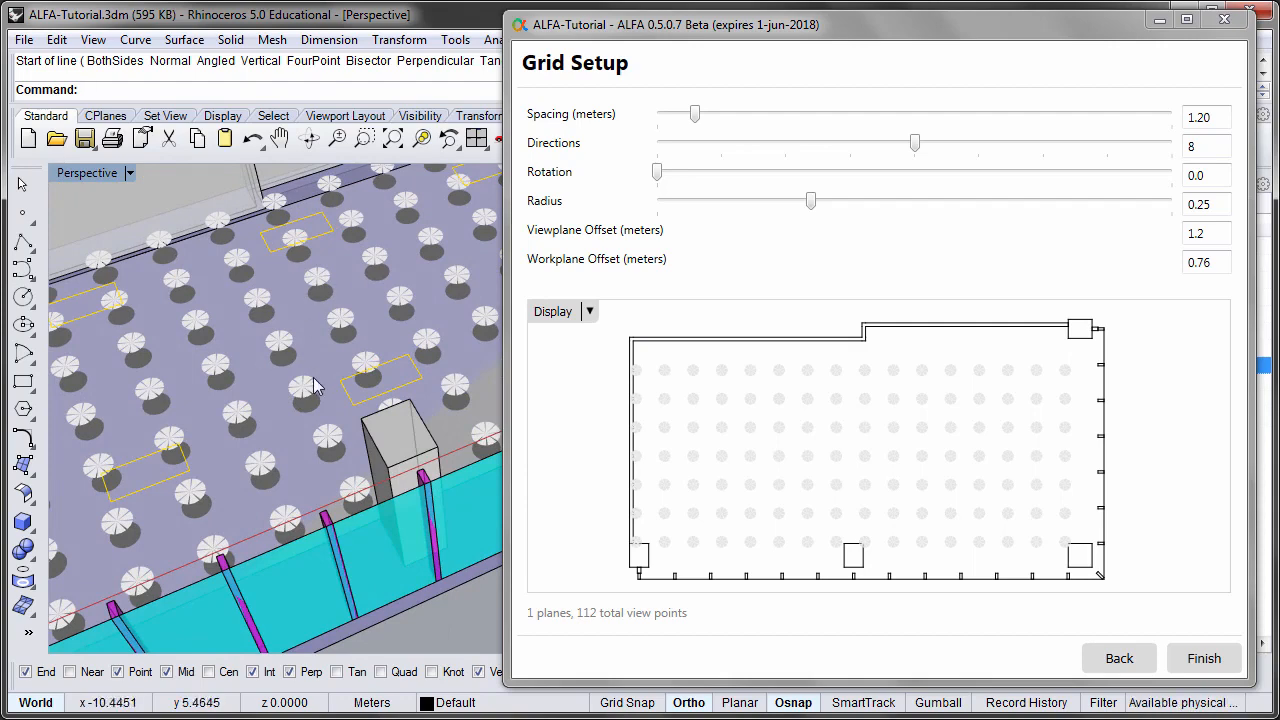
# Step: Try out the directions and rotation settings, leaving 8 directions and 0.0 rotation, and slightly enlarge the view point radius
pyautogui.click(712, 400)
pyautogui.scroll(5, 740, 449)
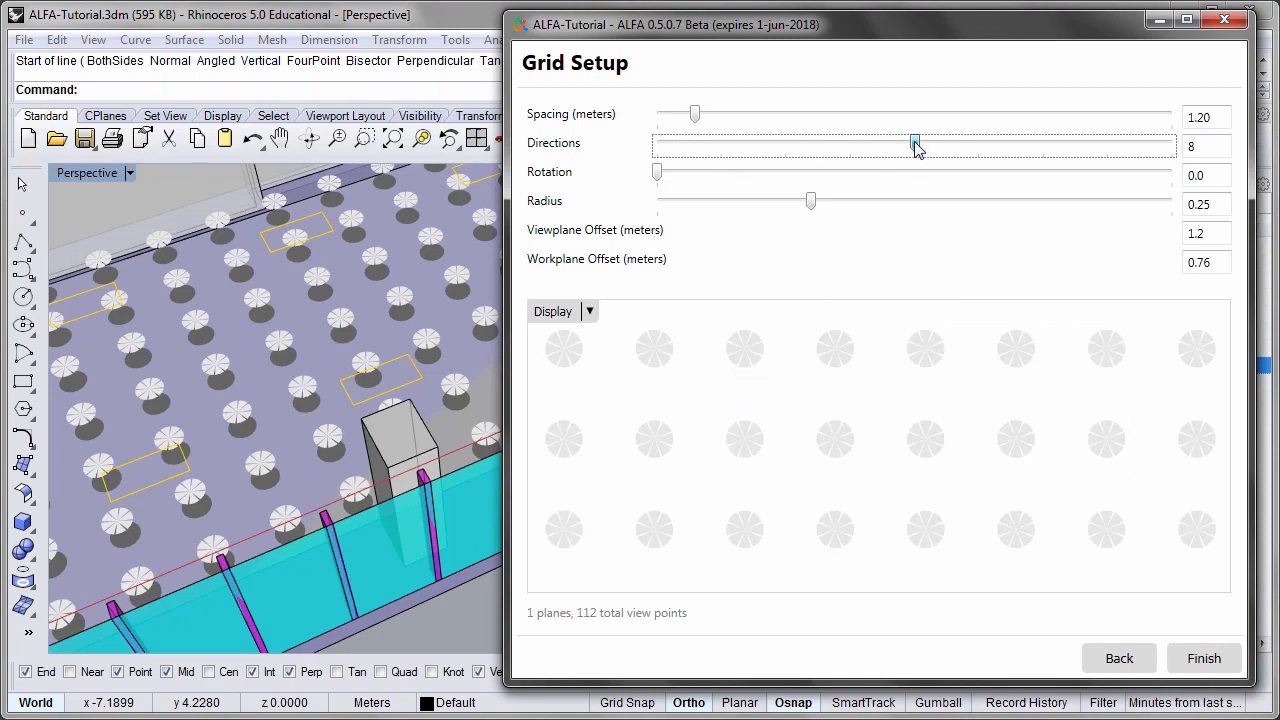
pyautogui.moveTo(914, 147)
pyautogui.mouseDown()
pyautogui.moveTo(752, 157)
pyautogui.moveTo(971, 149)
pyautogui.moveTo(937, 148)
pyautogui.mouseUp()
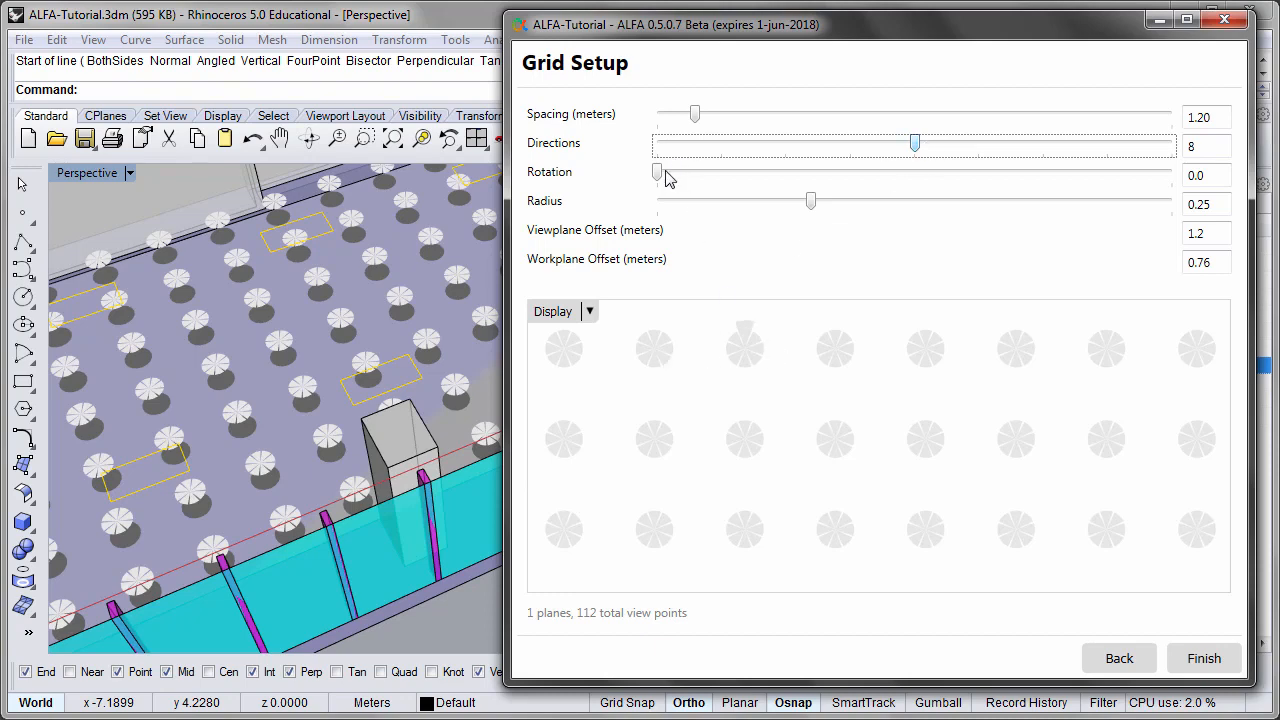
pyautogui.moveTo(661, 172); pyautogui.dragTo(613, 204)
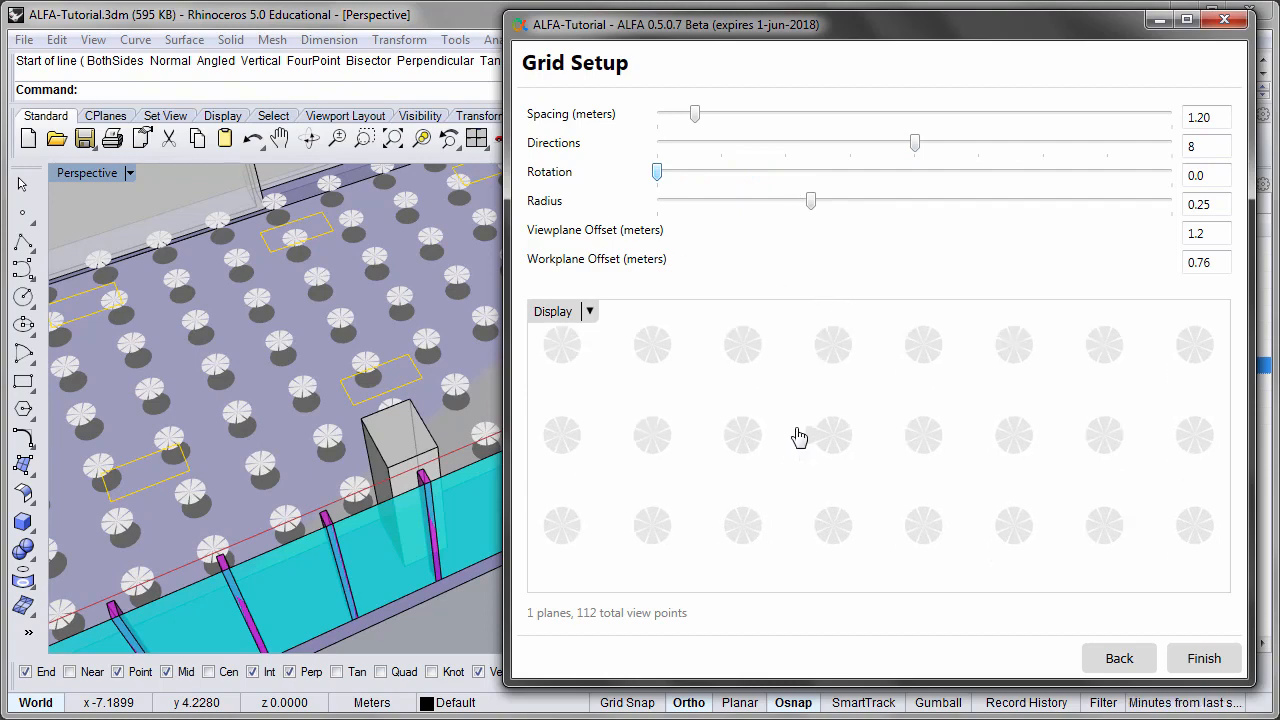
pyautogui.moveTo(811, 200)
pyautogui.mouseDown()
pyautogui.moveTo(884, 212)
pyautogui.moveTo(821, 208)
pyautogui.mouseUp()
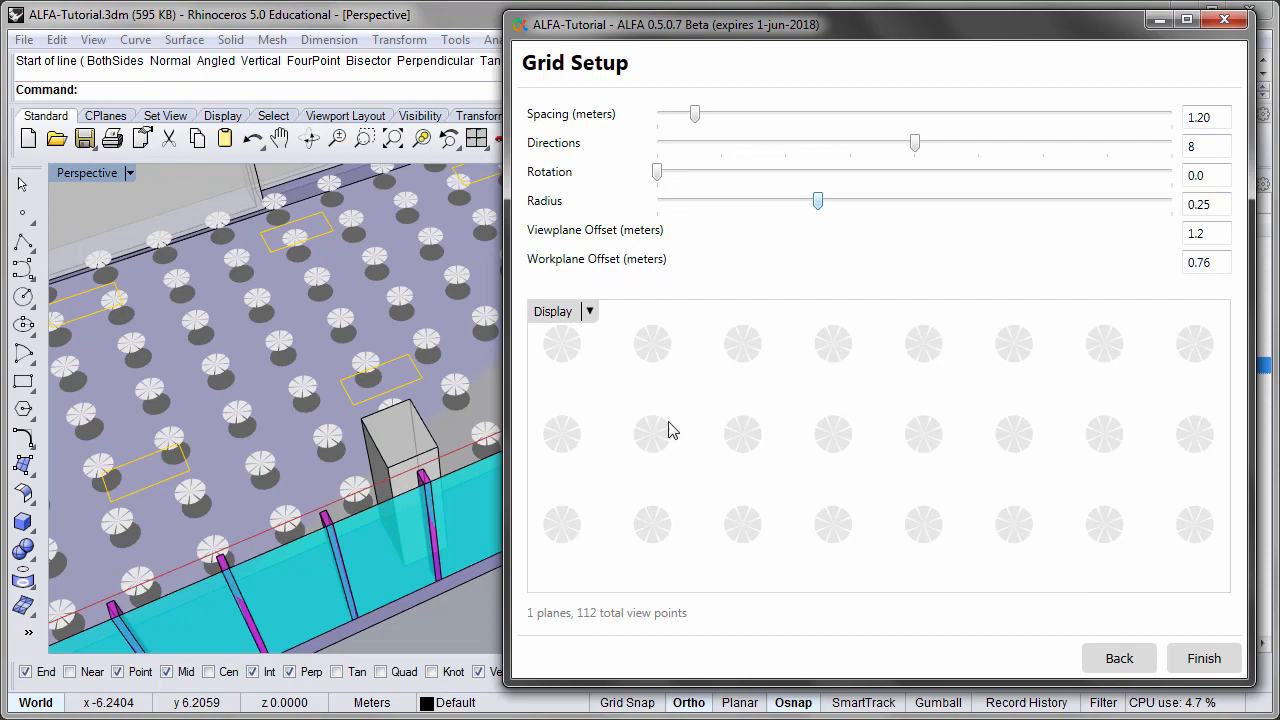
# Step: Bring the whole room plan back into the grid preview and finish the grid setup
pyautogui.moveTo(677, 486); pyautogui.dragTo(766, 460, button='right')
pyautogui.scroll(-6, 691, 414)
pyautogui.moveTo(806, 408); pyautogui.dragTo(830, 376, button='right')
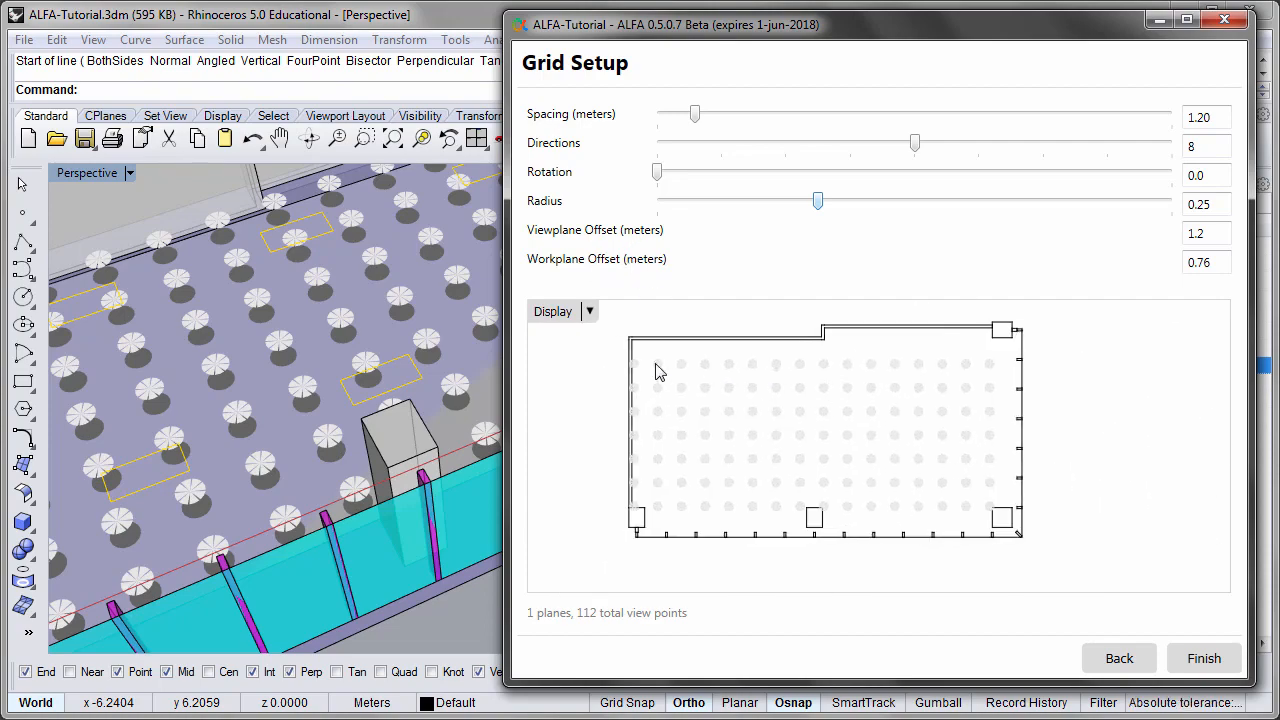
pyautogui.click(1210, 658)
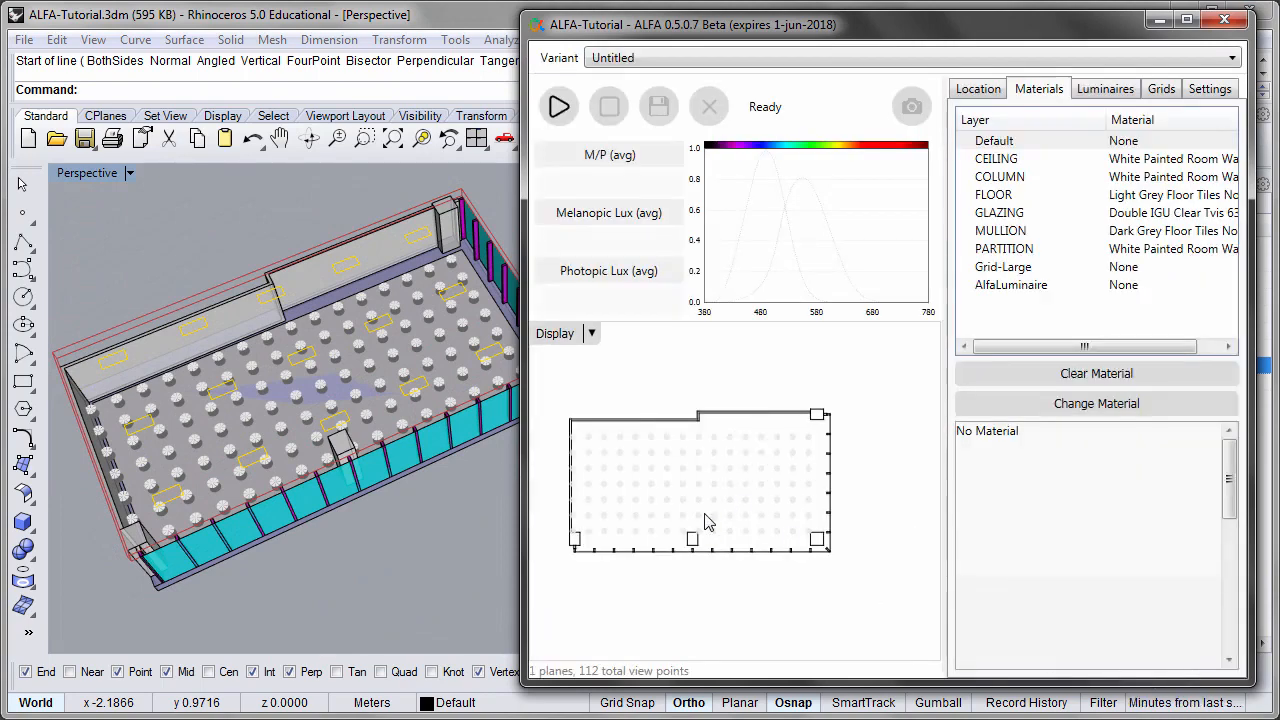
# Step: Enlarge the ALFA window and review the grid settings through to the workplane illuminance criteria
pyautogui.moveTo(528, 305); pyautogui.dragTo(405, 305)
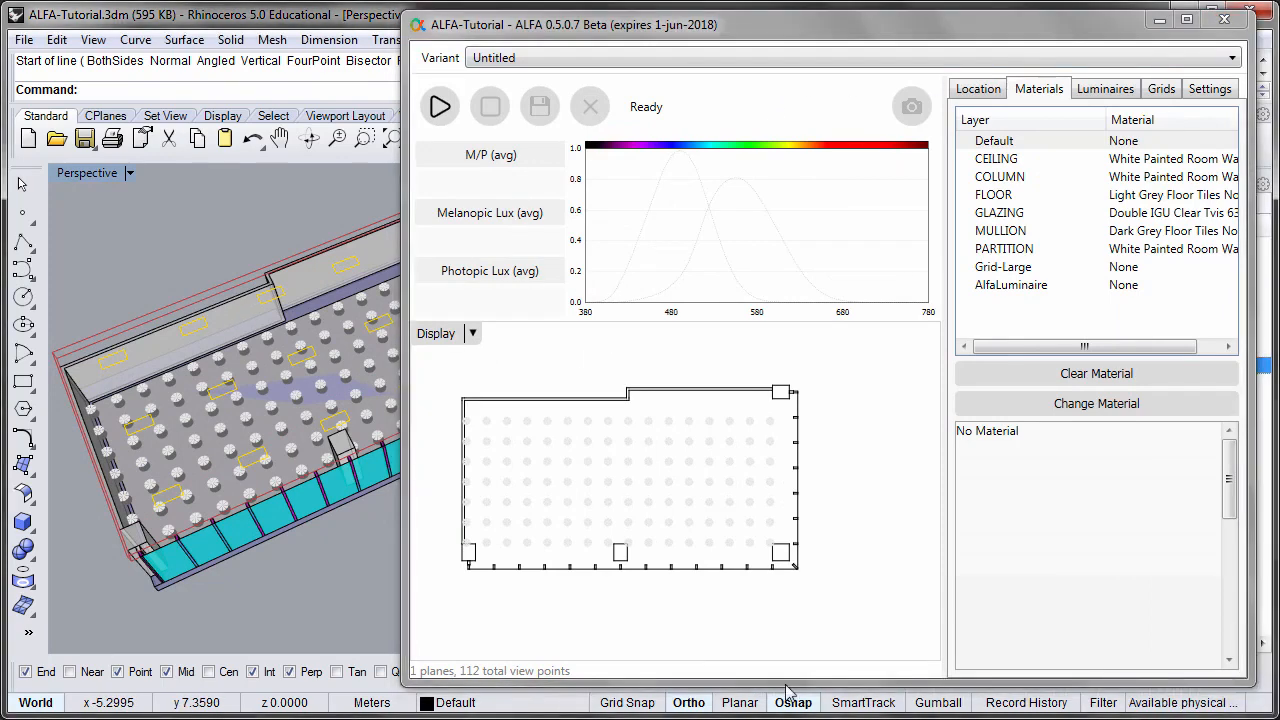
pyautogui.click(1160, 89)
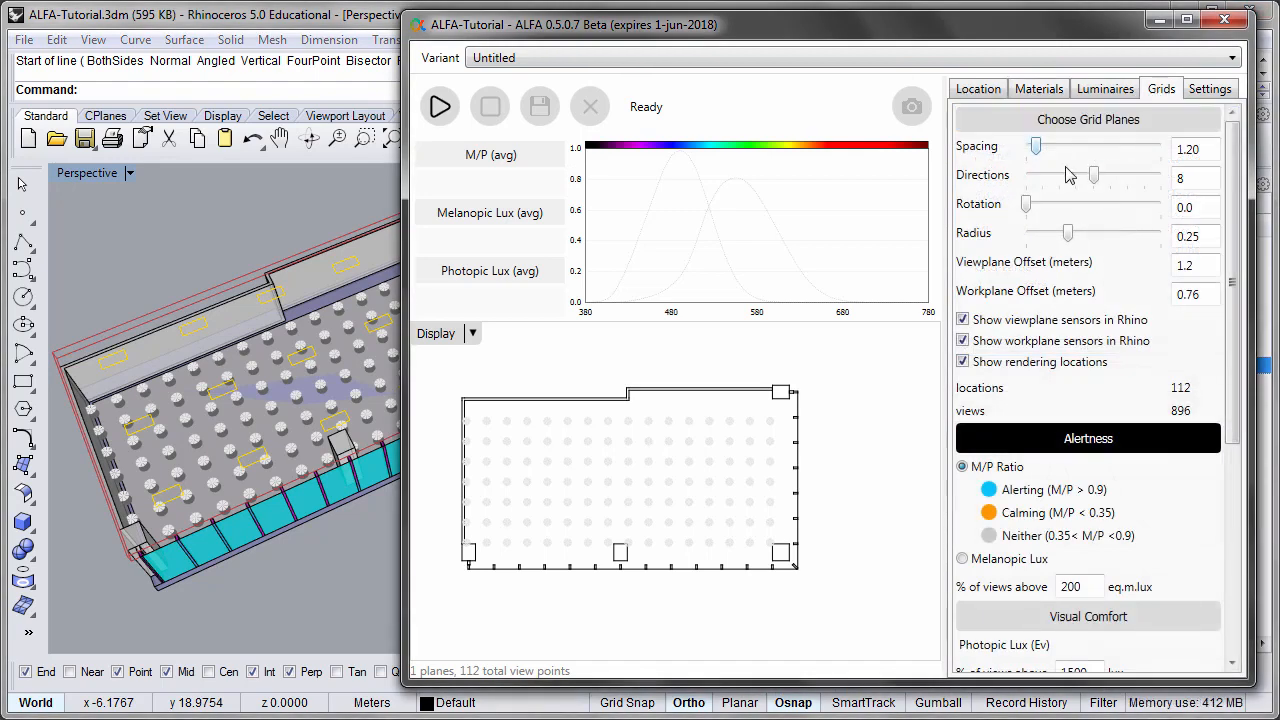
pyautogui.moveTo(407, 303); pyautogui.dragTo(401, 302)
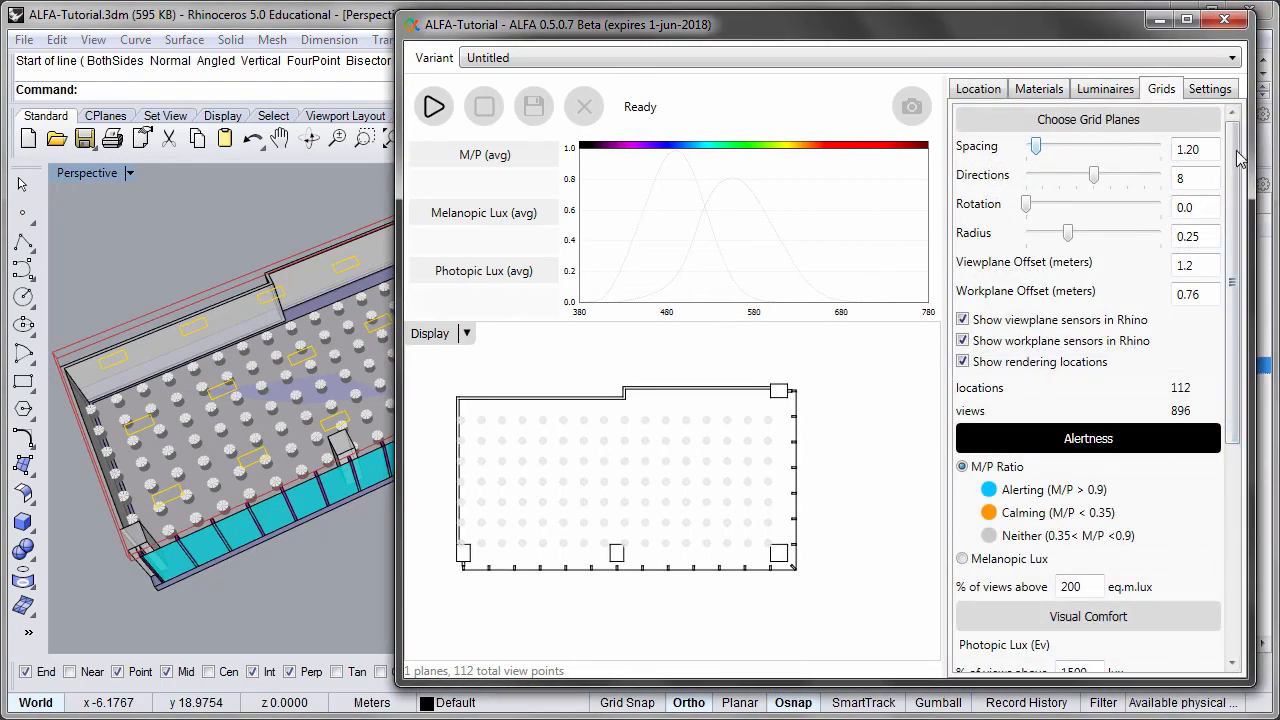
pyautogui.moveTo(1236, 157); pyautogui.dragTo(1240, 260)
pyautogui.moveTo(1232, 228); pyautogui.dragTo(1232, 258)
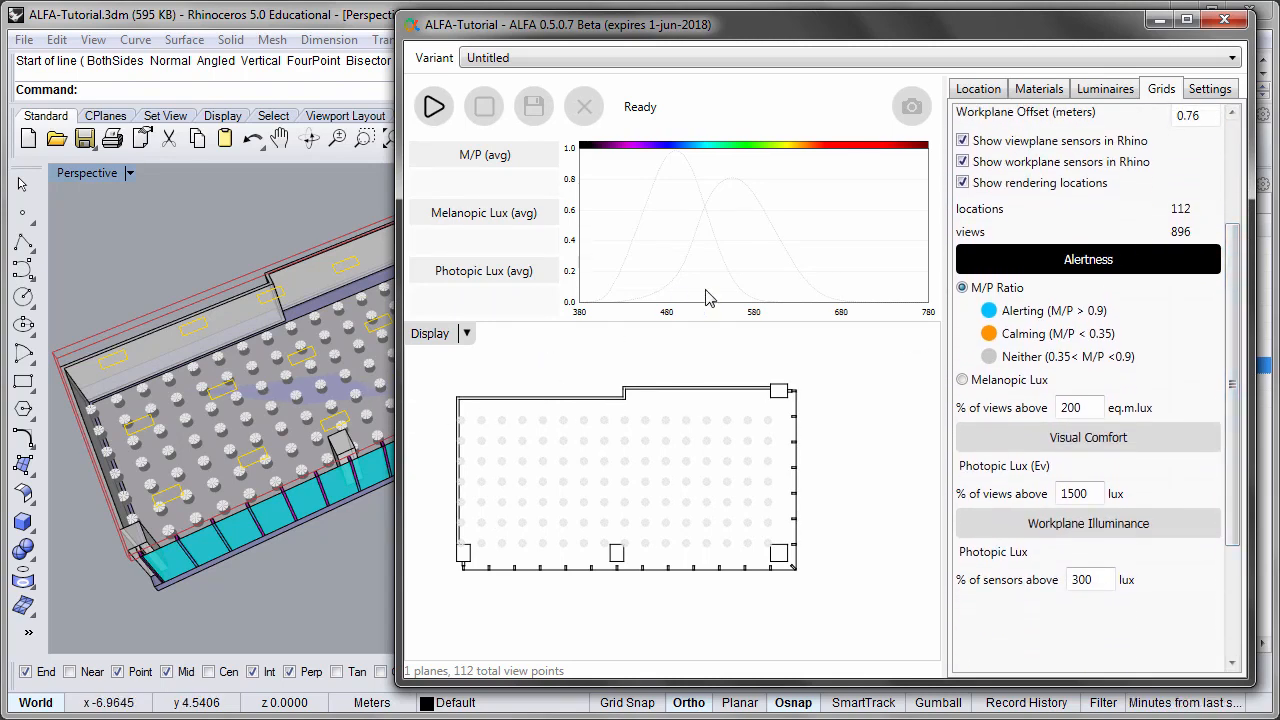
# Step: Check the location and sky settings, return to the grid settings and run the simulation for the view point grid
pyautogui.click(978, 92)
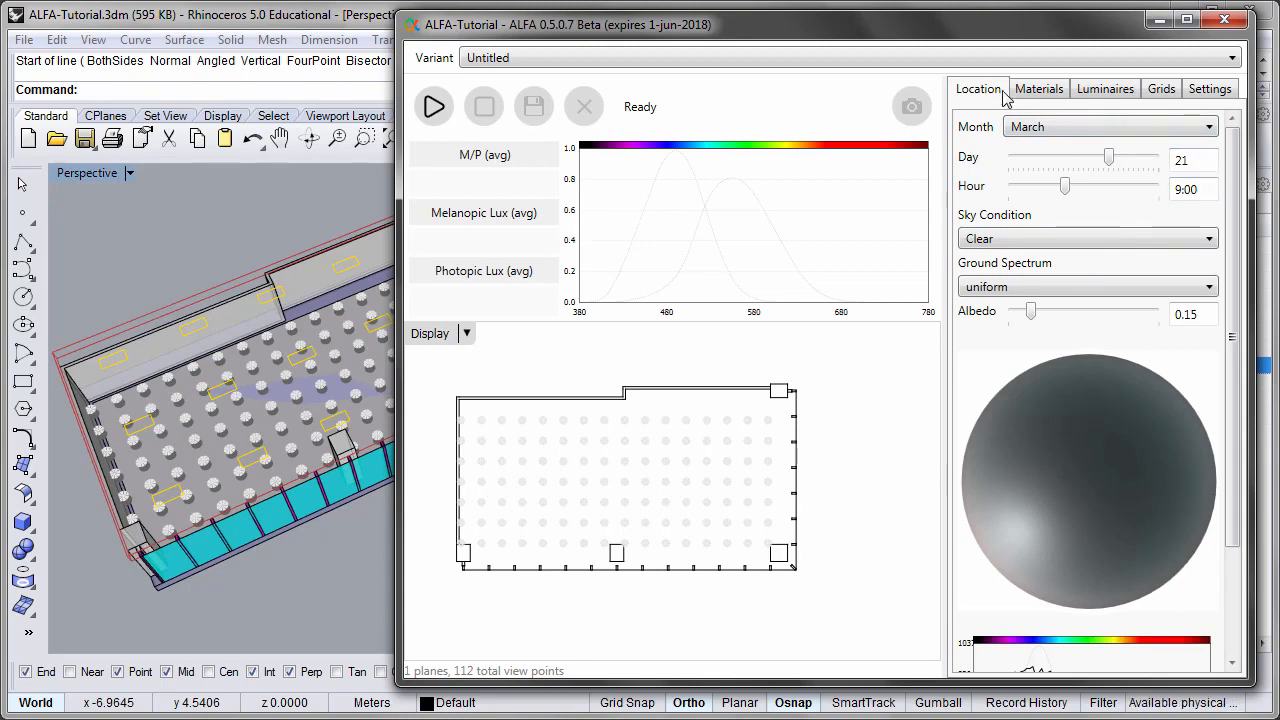
pyautogui.click(1162, 96)
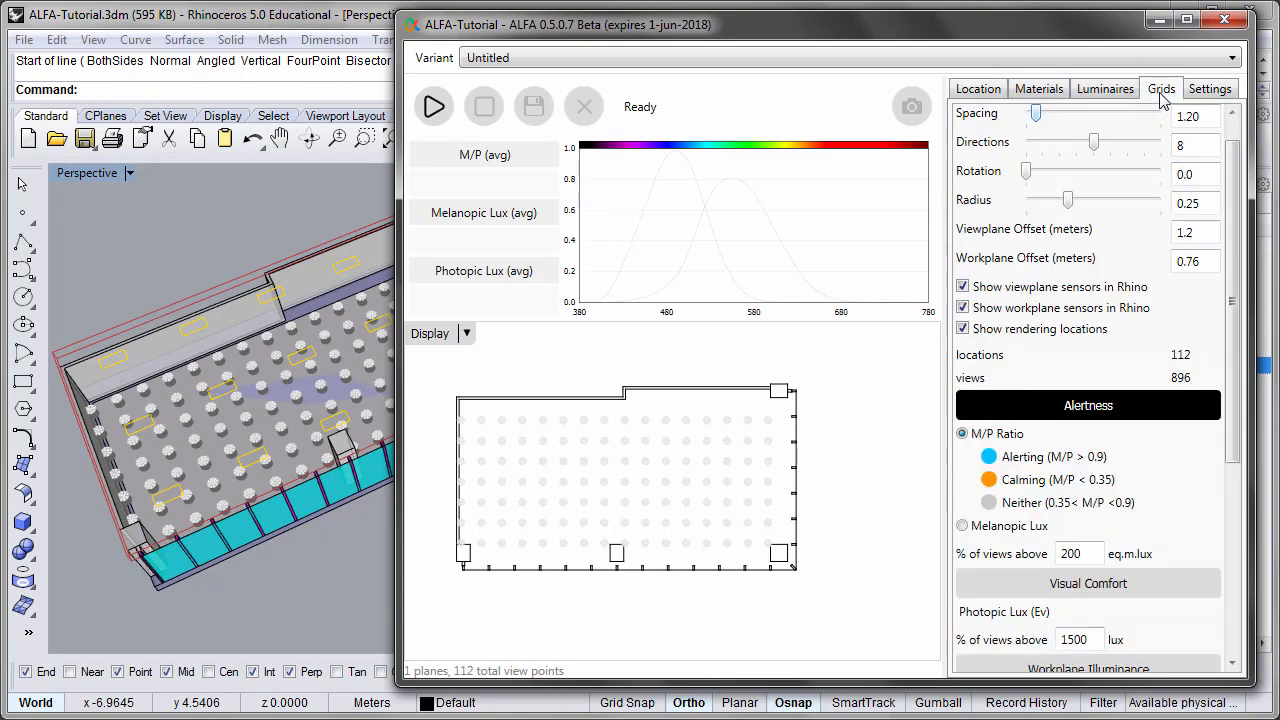
pyautogui.click(433, 108)
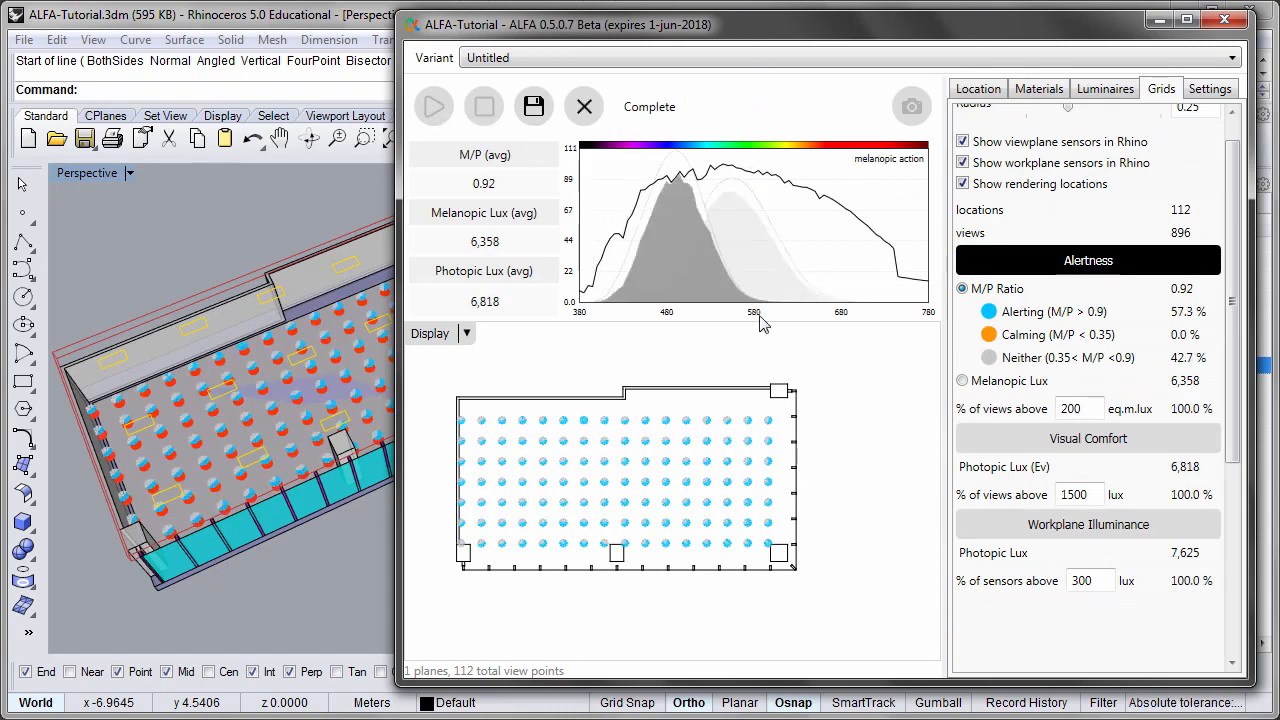
# Step: Show the visual comfort and workplane illuminance results on the plan, then return to the alertness results by M/P ratio
pyautogui.moveTo(507, 498); pyautogui.dragTo(564, 486)
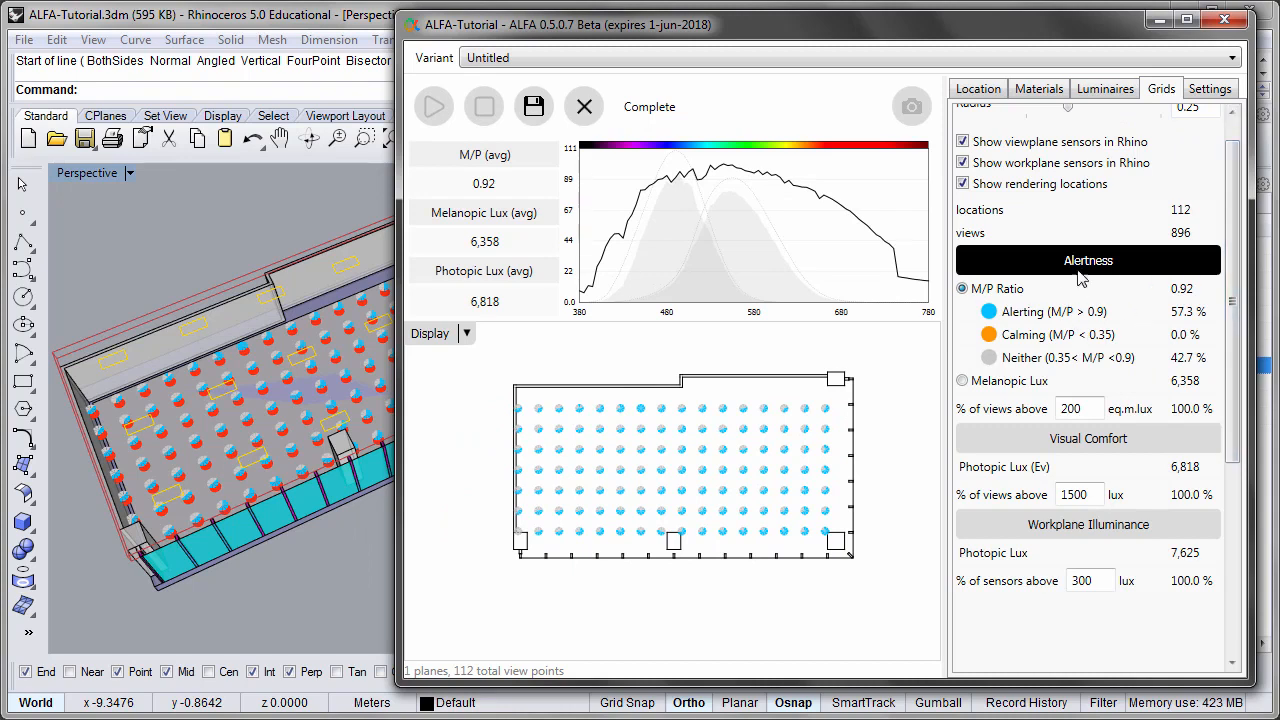
pyautogui.click(1107, 444)
pyautogui.click(1142, 566)
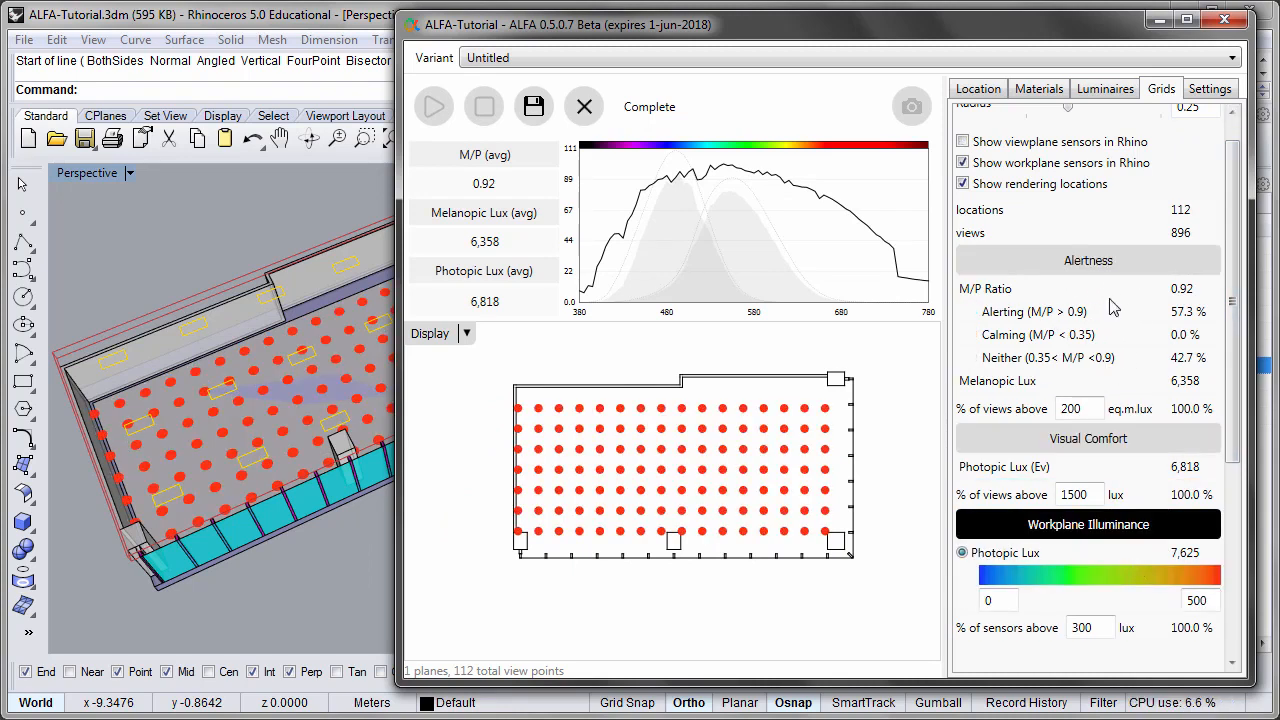
pyautogui.click(1106, 262)
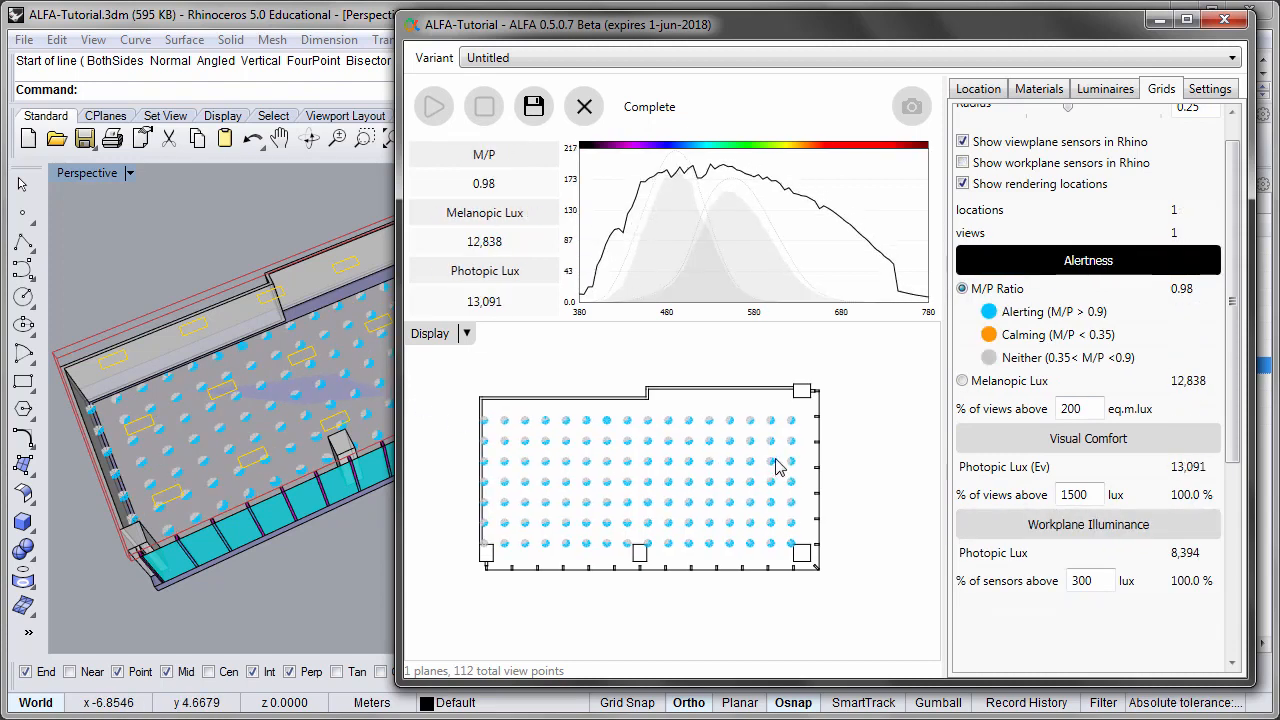
# Step: Examine the M/P ratio of individual view directions near the glazed walls in the plan and perspective views
pyautogui.scroll(3, 820, 450)
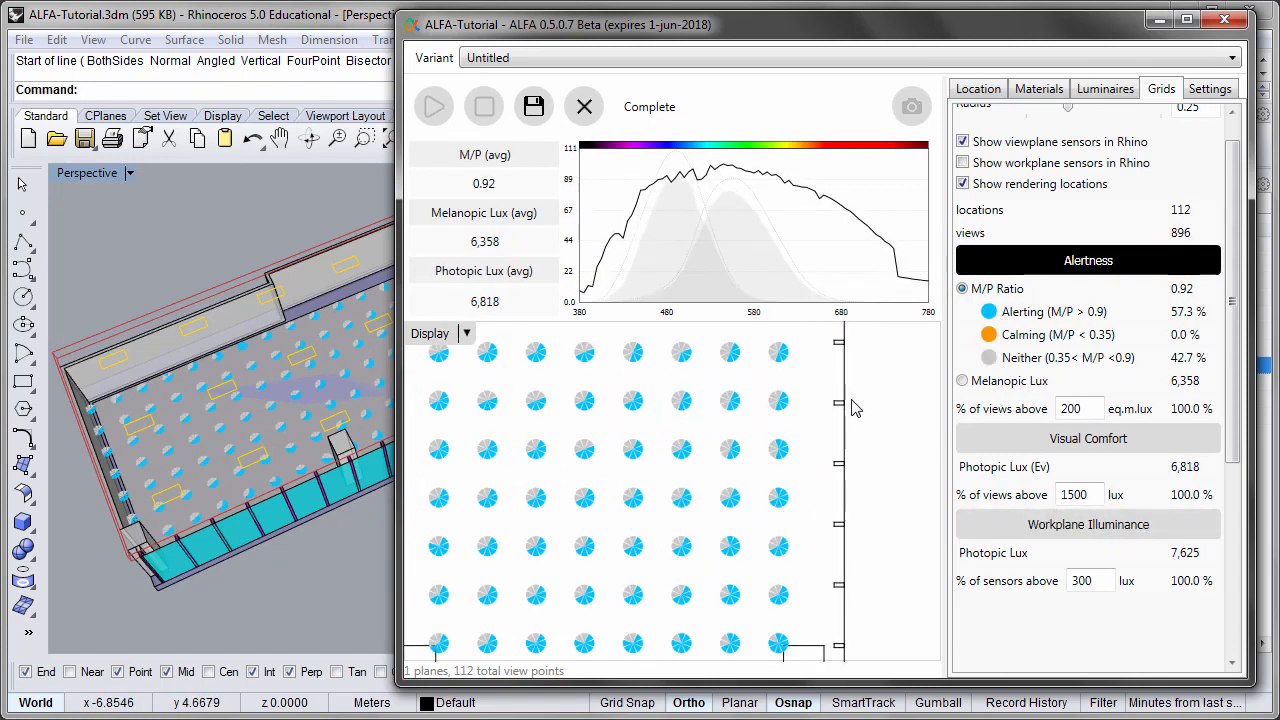
pyautogui.moveTo(889, 417); pyautogui.dragTo(939, 433)
pyautogui.moveTo(860, 437); pyautogui.dragTo(851, 425)
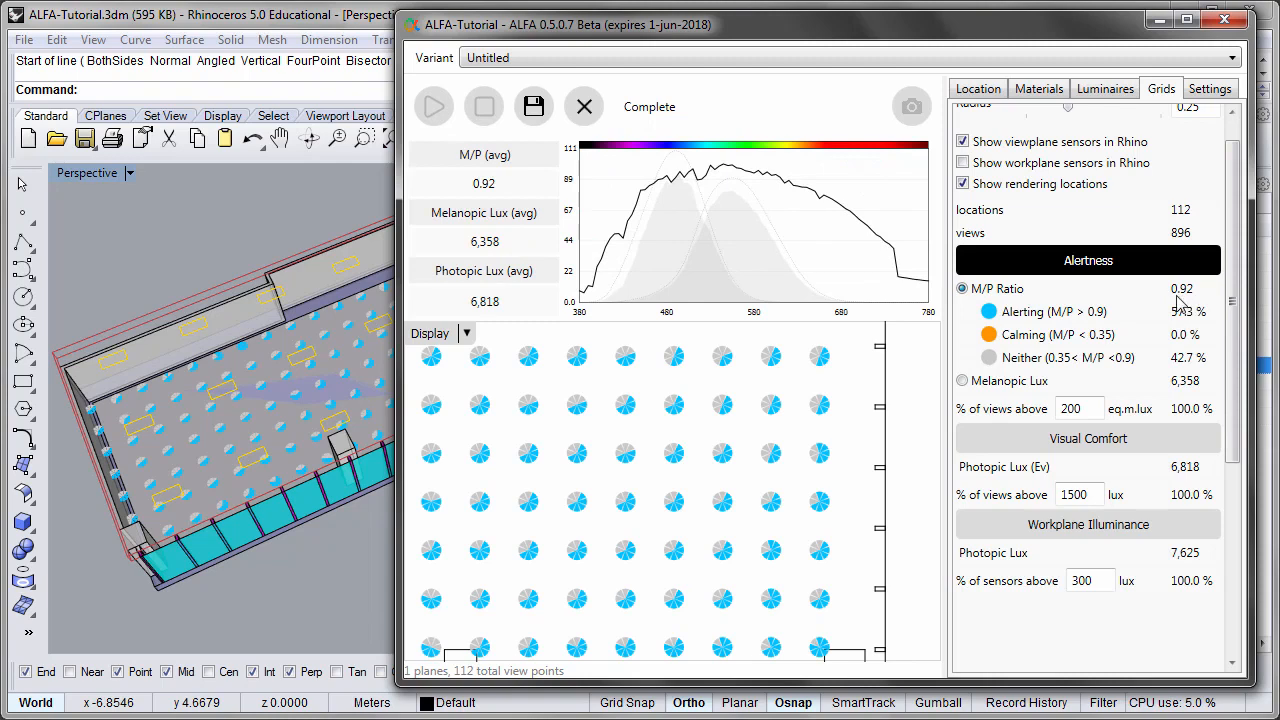
pyautogui.scroll(4, 815, 473)
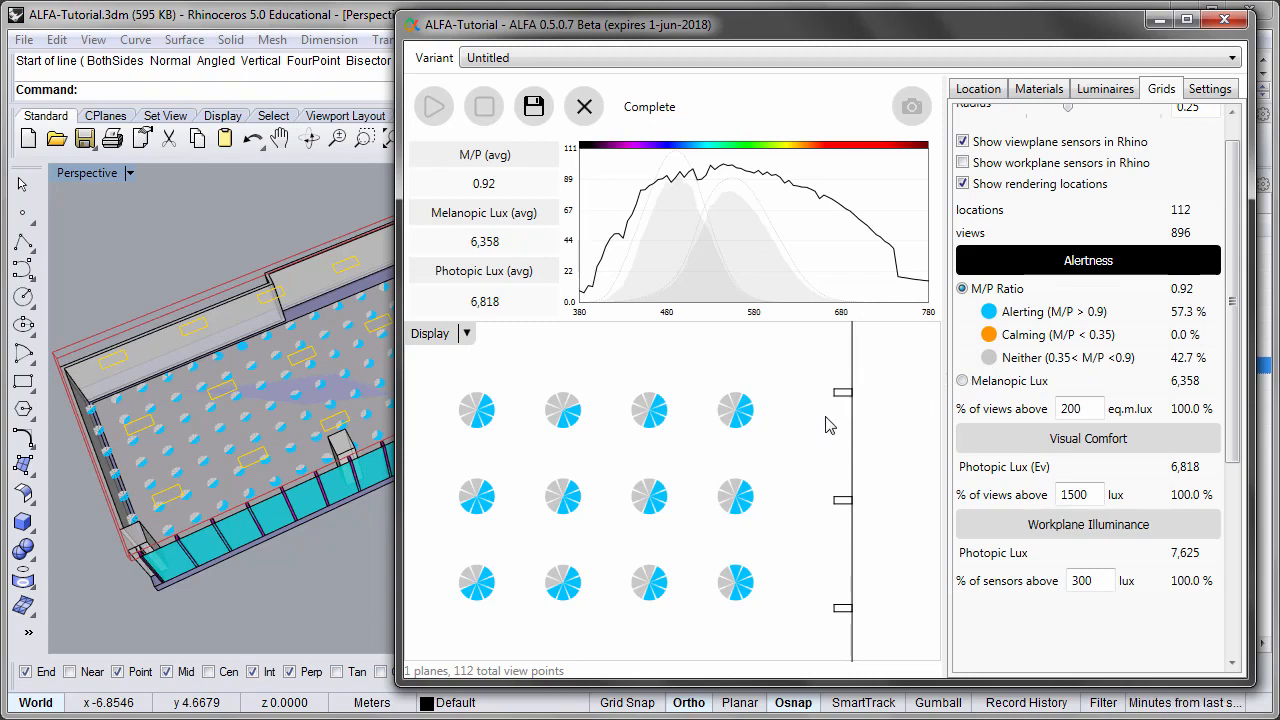
pyautogui.scroll(-3, 812, 442)
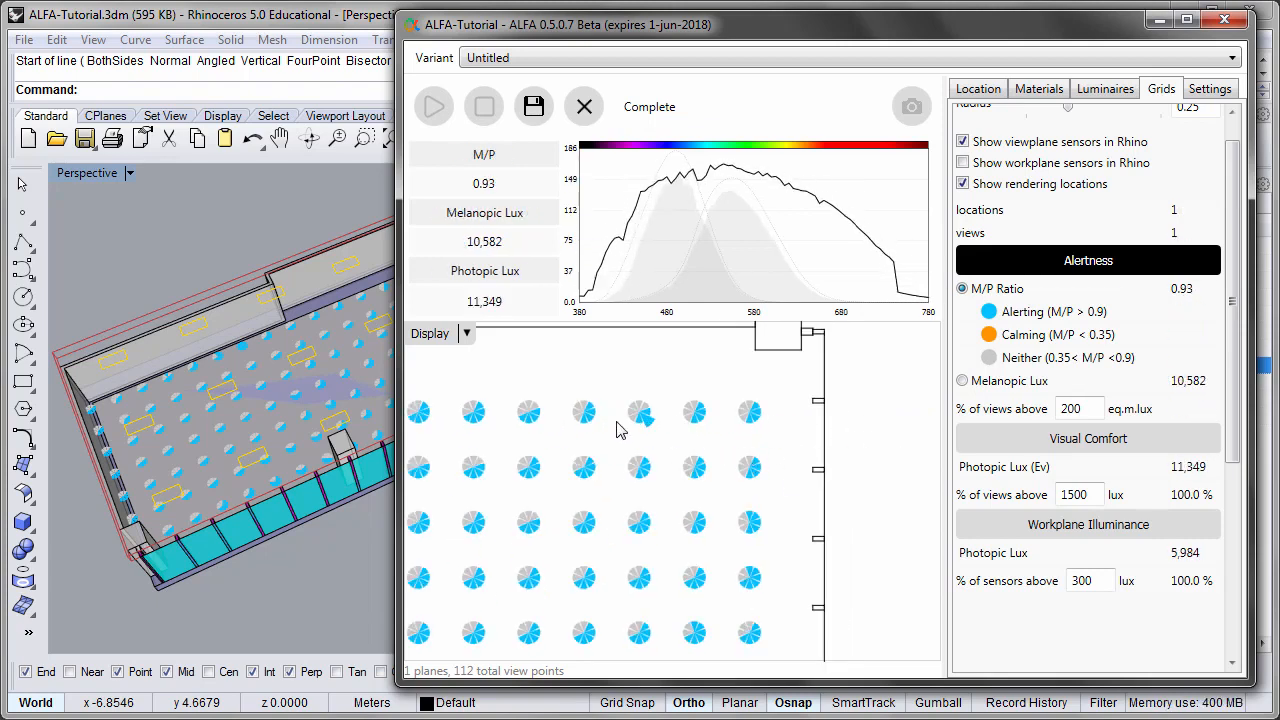
pyautogui.scroll(-1, 876, 378)
pyautogui.scroll(-1, 876, 378)
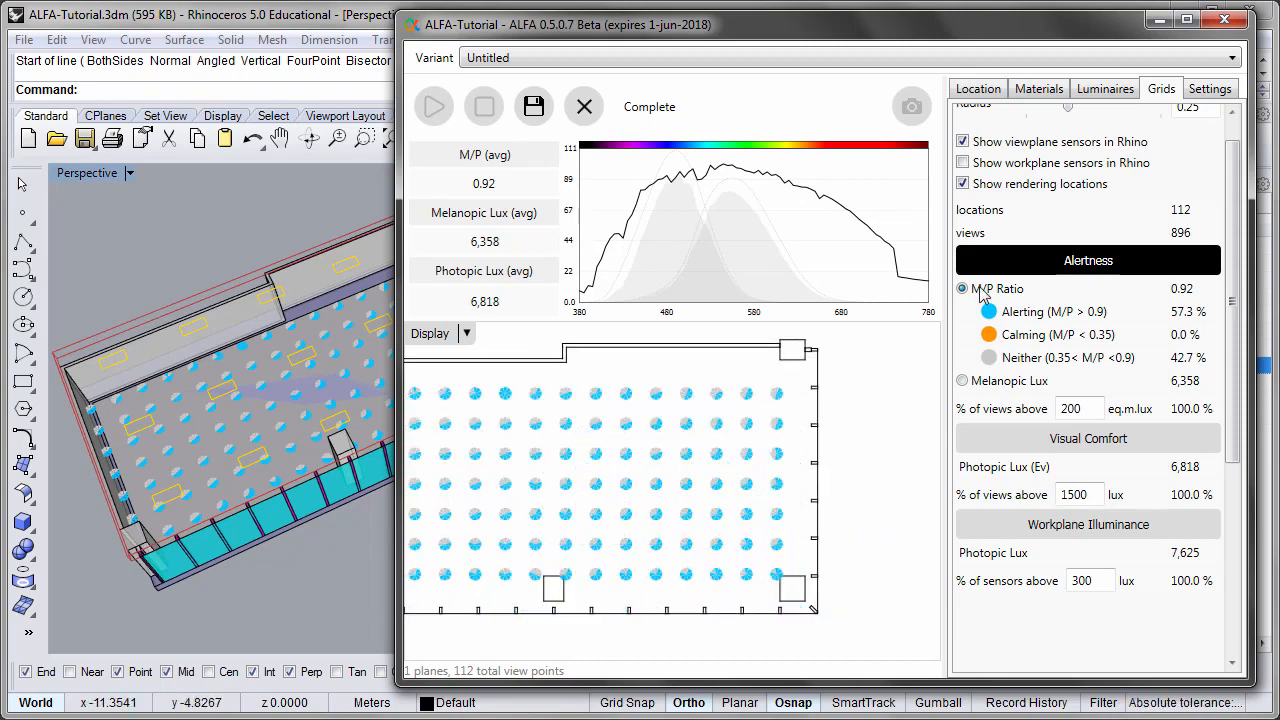
pyautogui.moveTo(209, 356); pyautogui.dragTo(266, 408, button='right')
pyautogui.scroll(5, 266, 408)
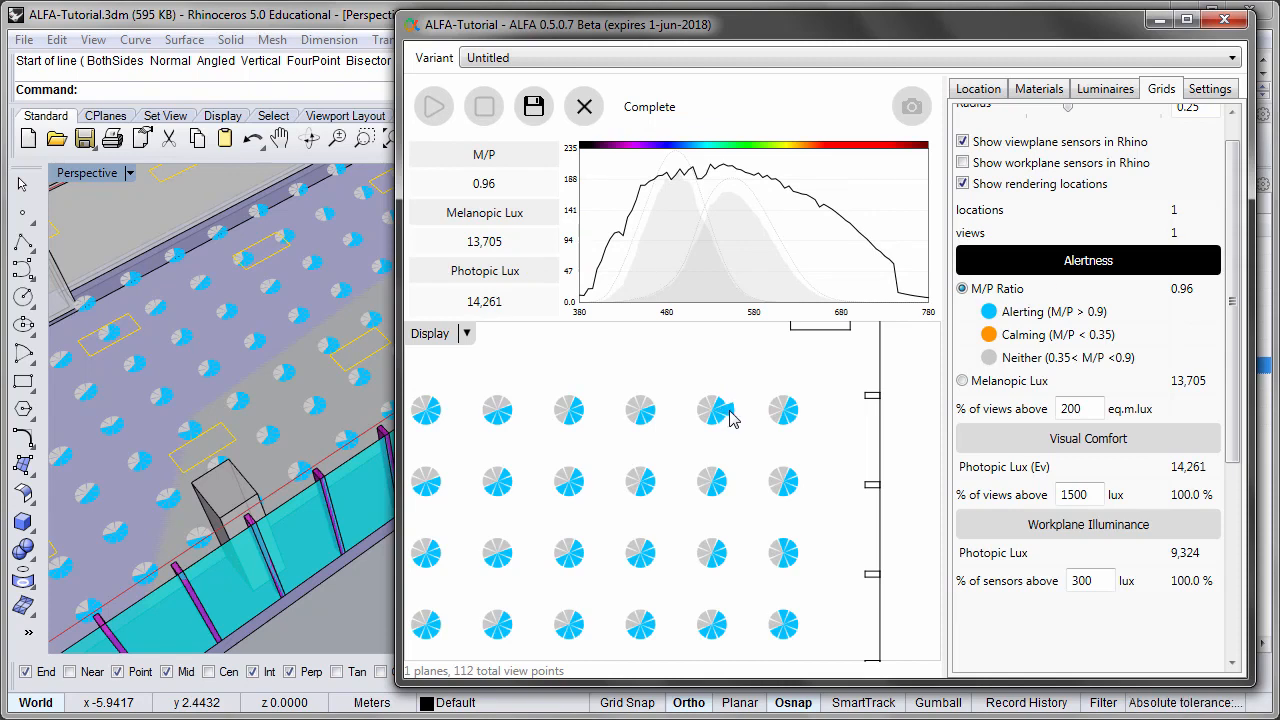
# Step: Select a single view direction on the plan, open its rendering window and start the rendering
pyautogui.scroll(-3, 754, 406)
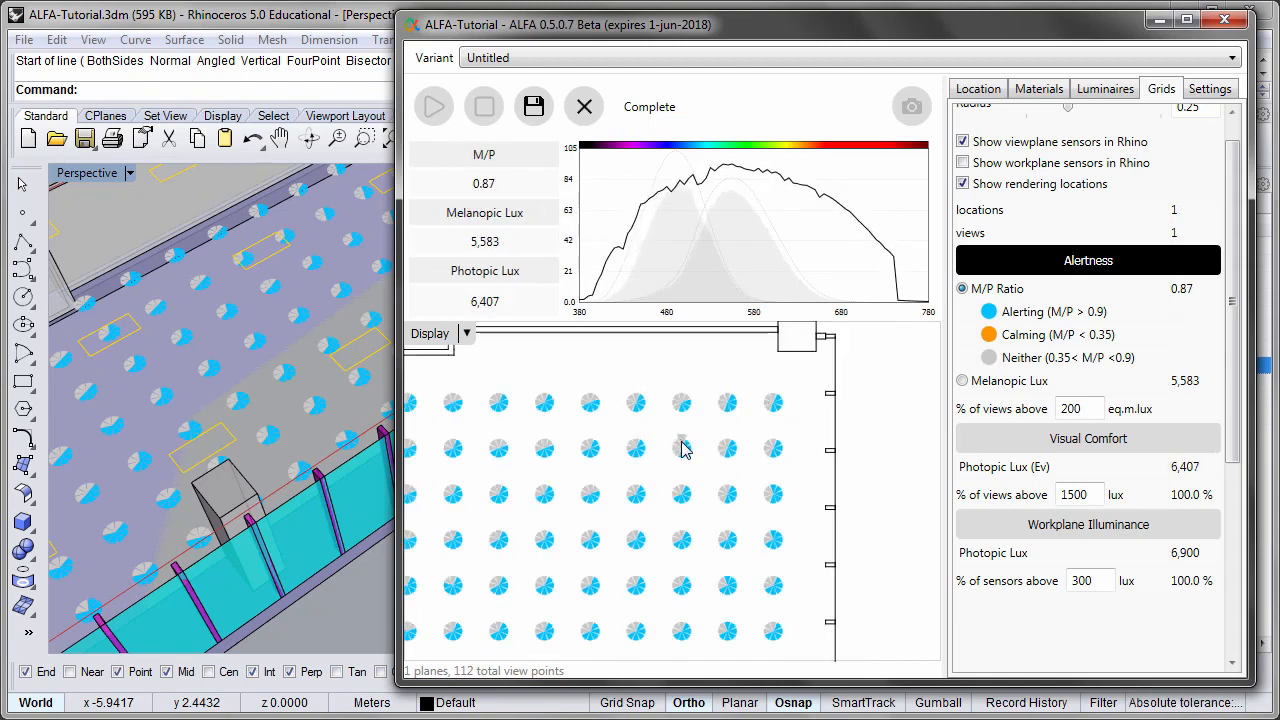
pyautogui.scroll(2, 683, 446)
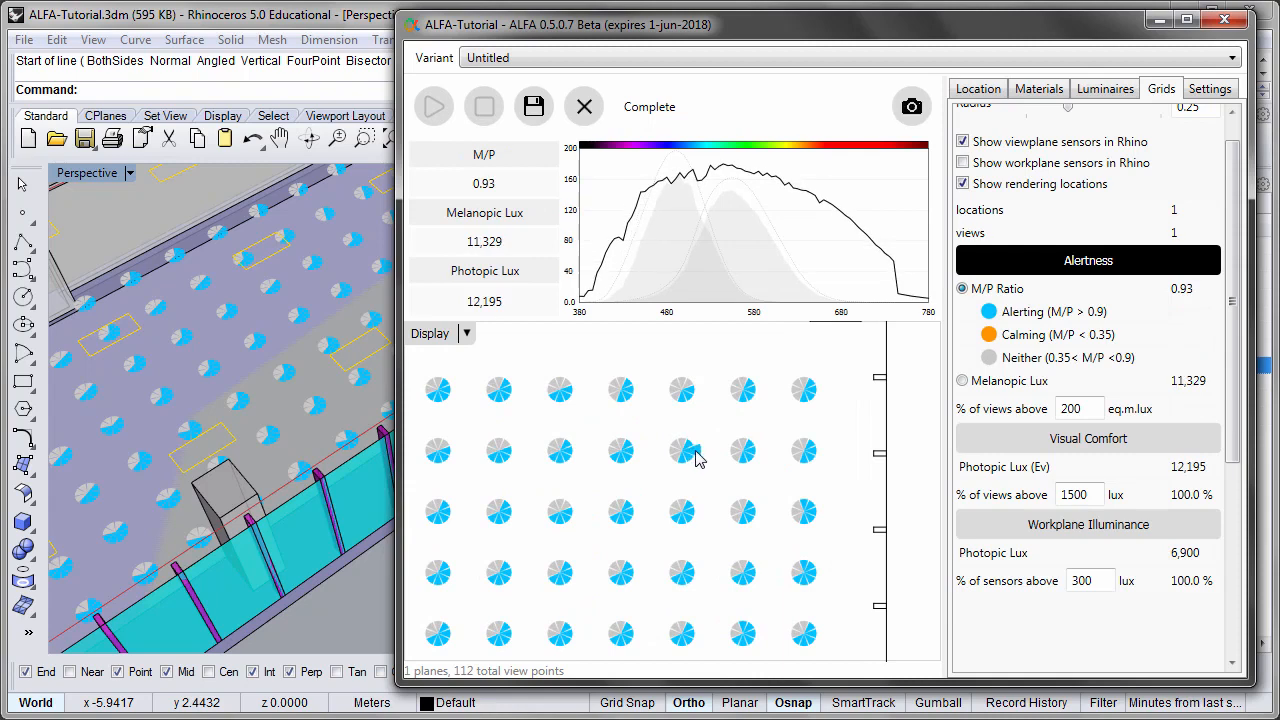
pyautogui.click(915, 106)
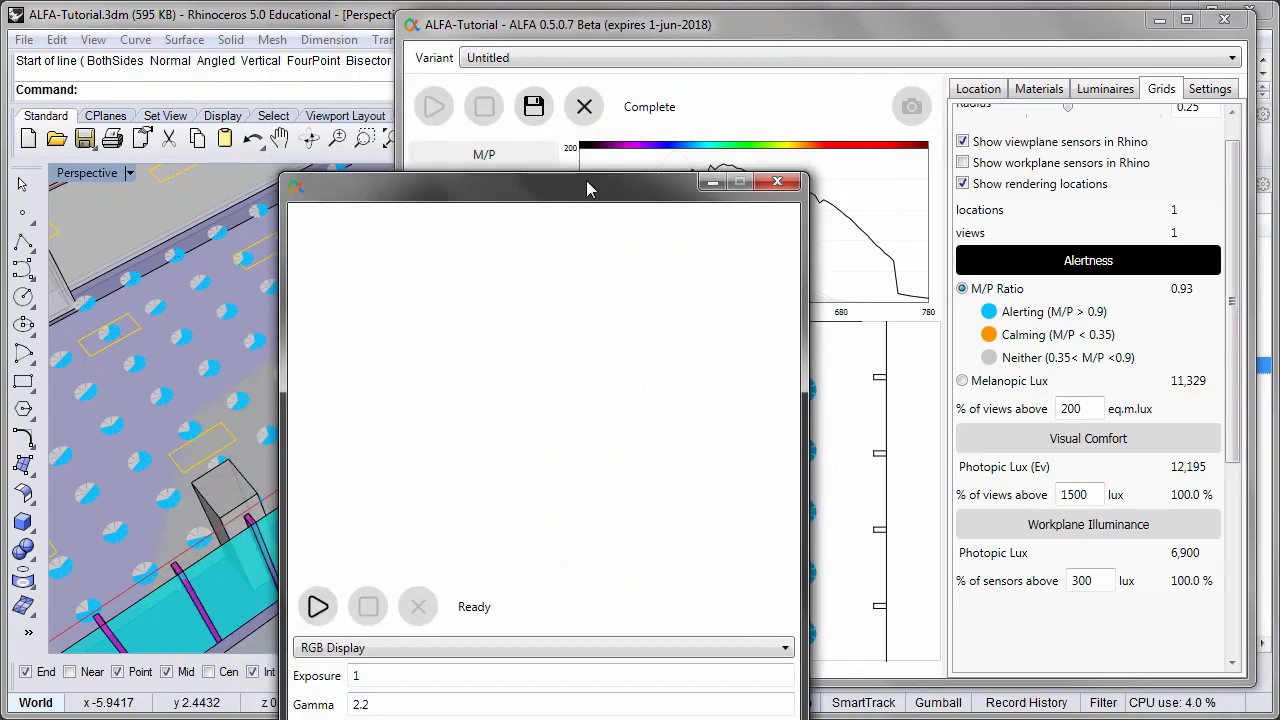
pyautogui.moveTo(588, 188); pyautogui.dragTo(603, 45)
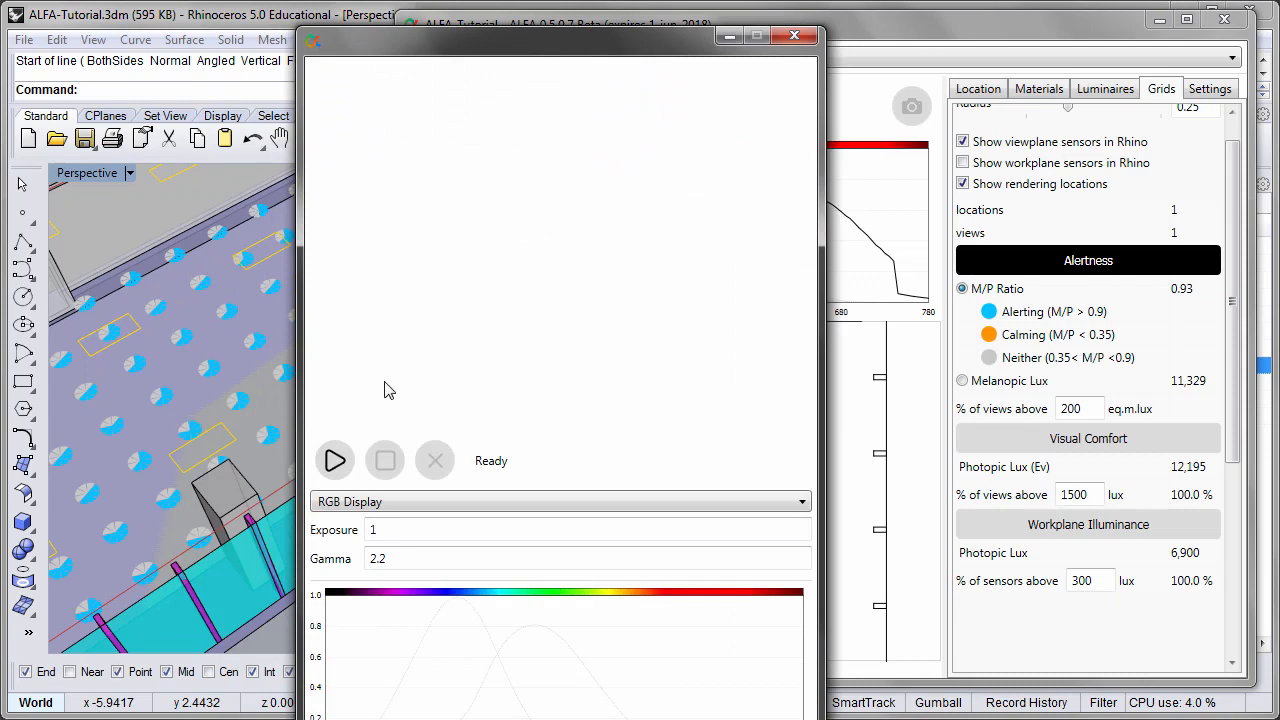
pyautogui.click(336, 462)
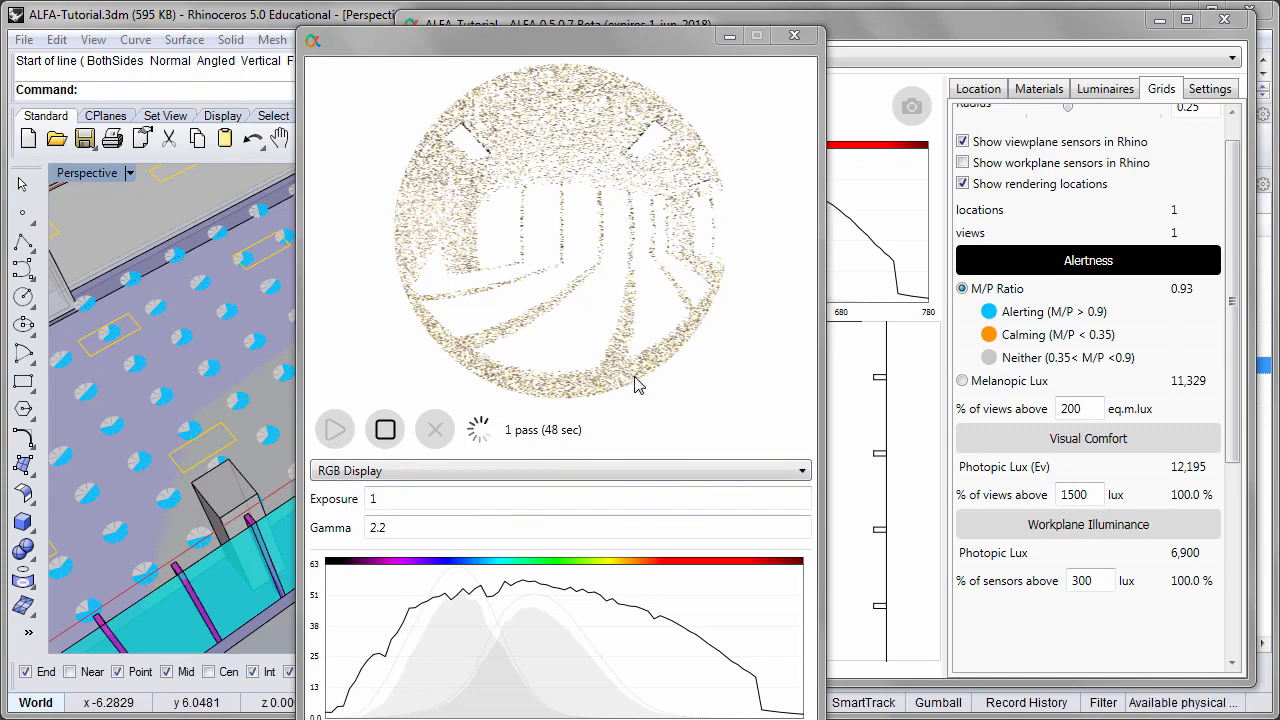
# Step: Set the exposure of the rendered view to 0.1
pyautogui.click(409, 499)
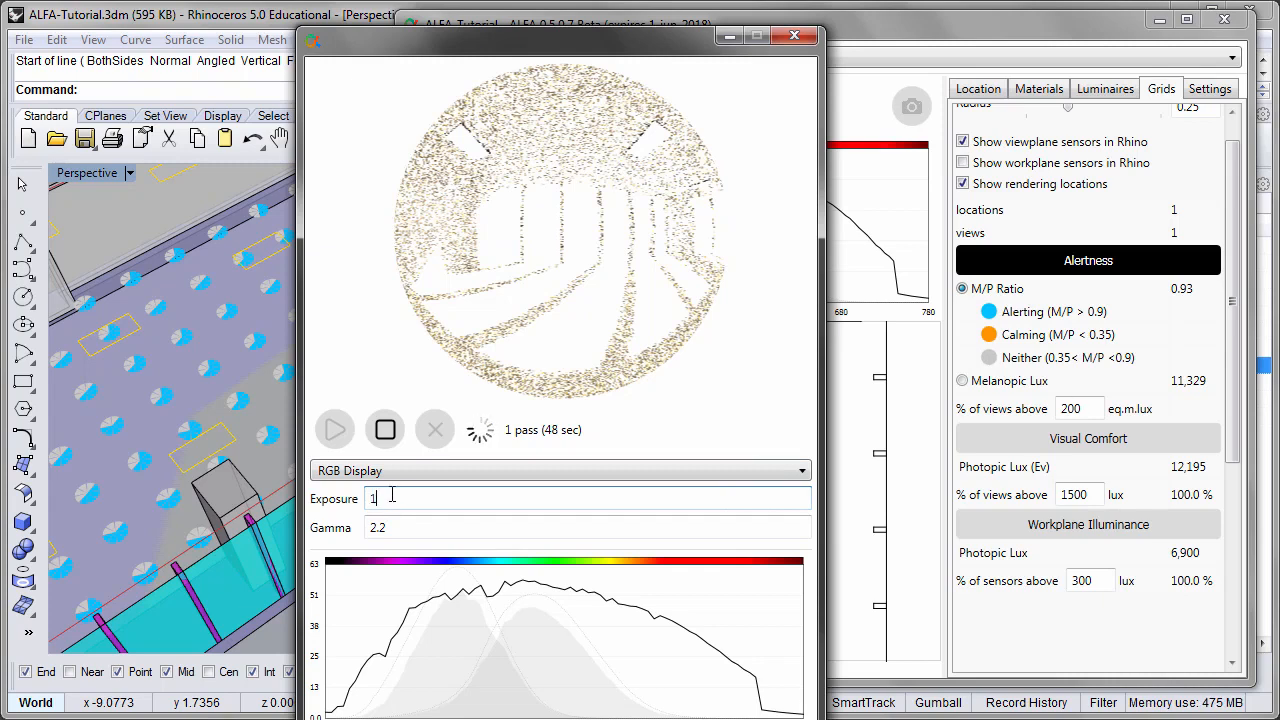
pyautogui.moveTo(392, 494); pyautogui.dragTo(347, 500)
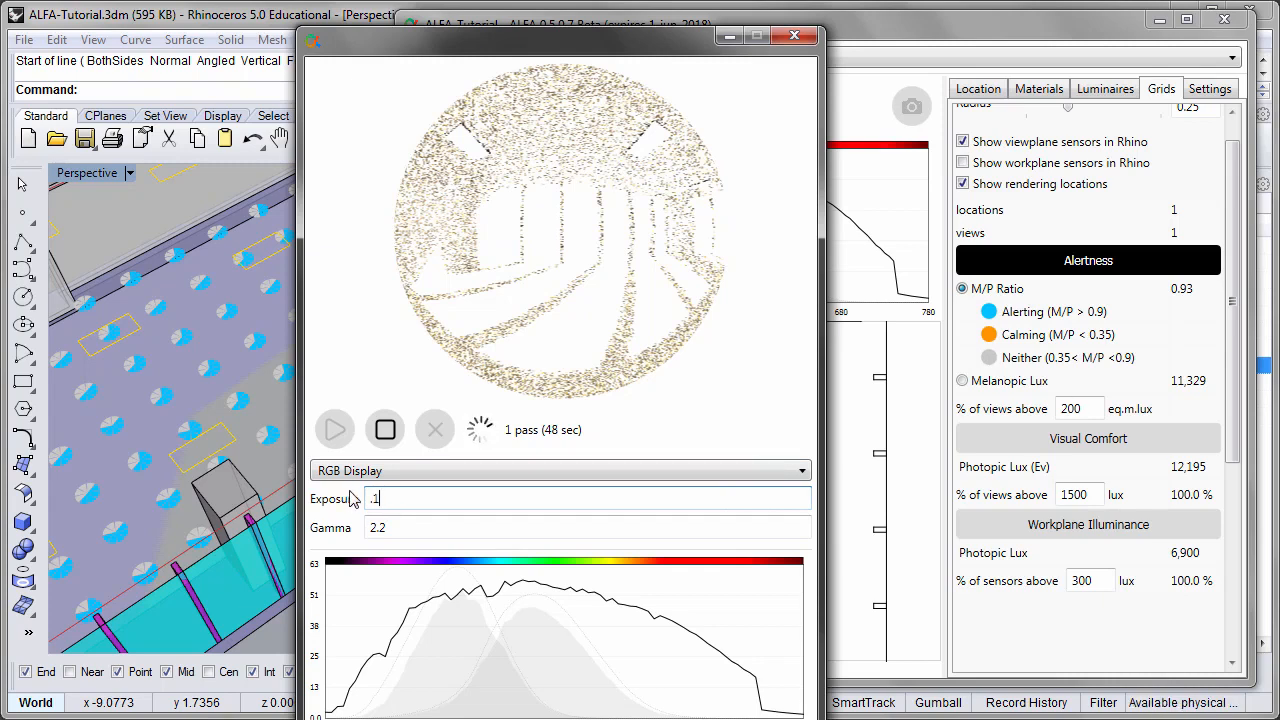
pyautogui.write('.1')
pyautogui.press('Tab')
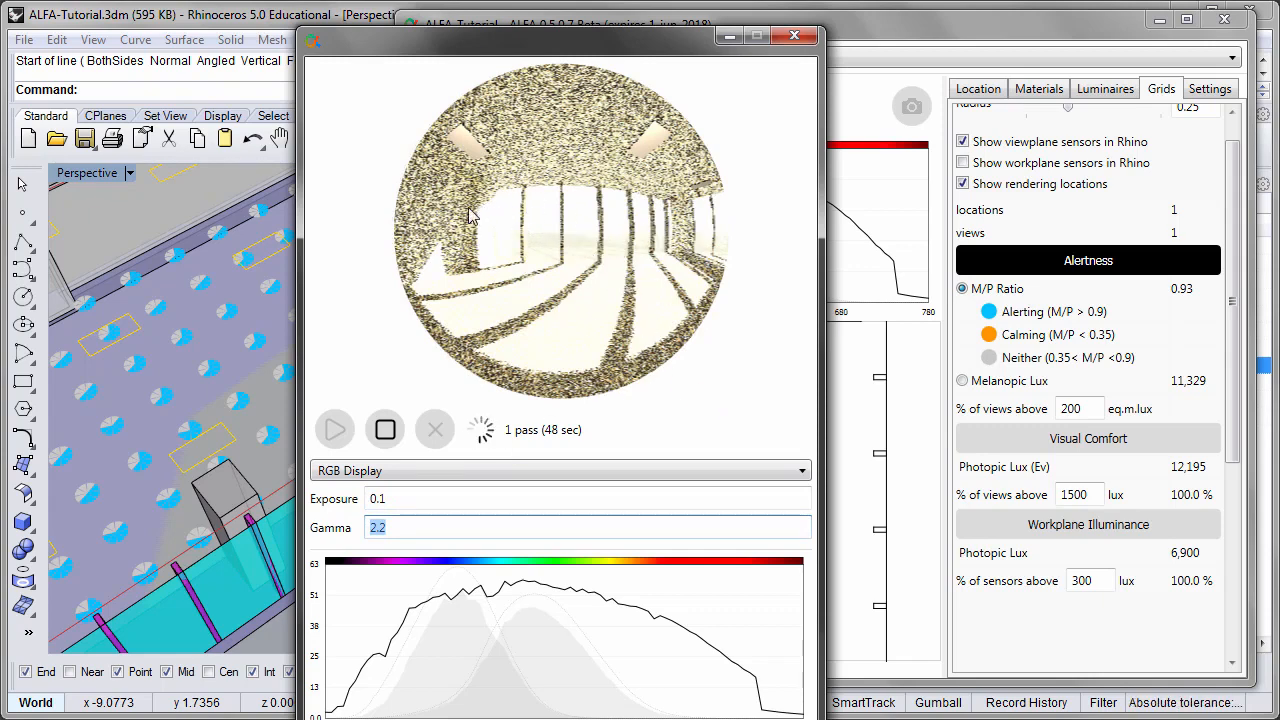
# Step: Look around the room in the fisheye rendering, stop the rendering and close its window
pyautogui.moveTo(456, 244); pyautogui.dragTo(259, 220)
pyautogui.moveTo(222, 220); pyautogui.dragTo(400, 210)
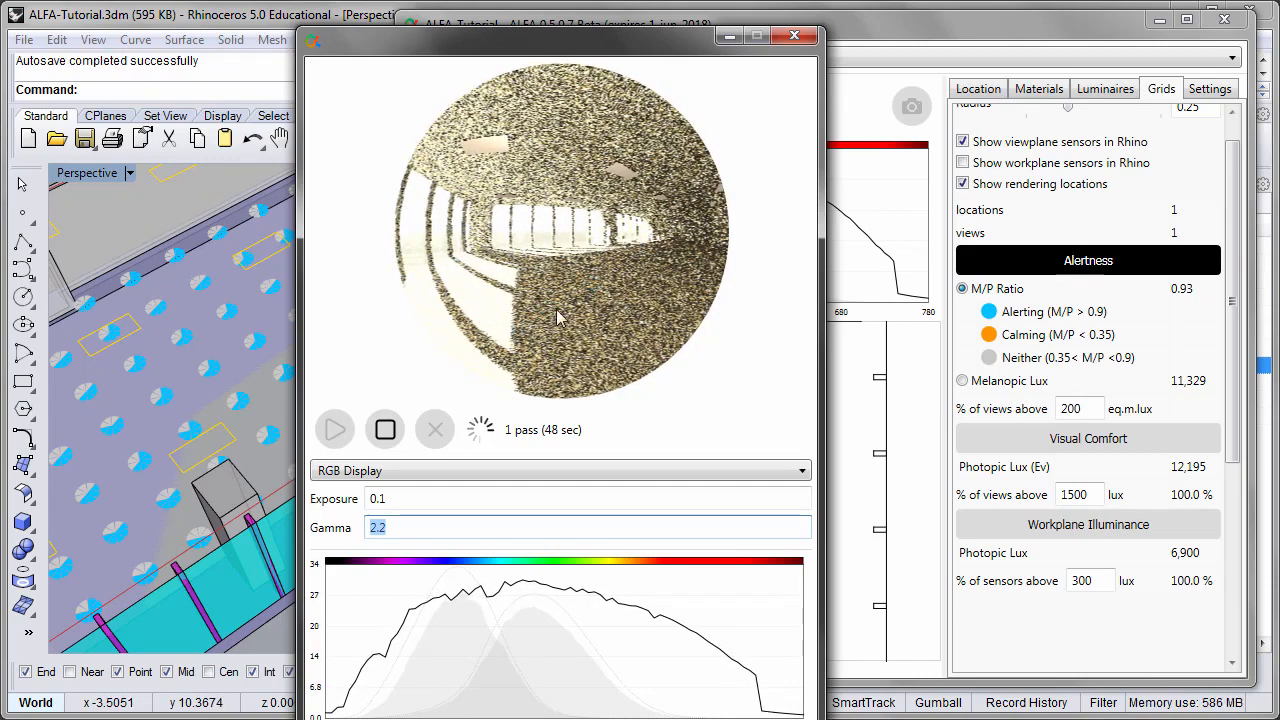
pyautogui.click(385, 430)
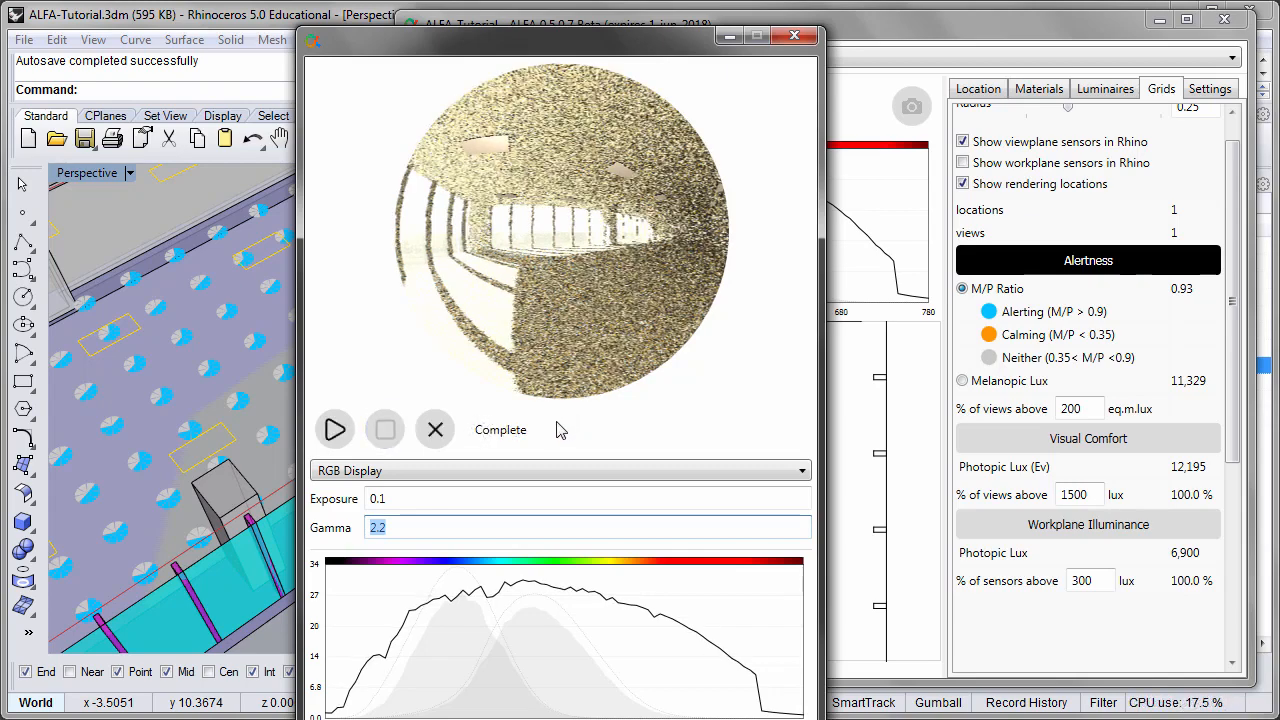
pyautogui.click(435, 430)
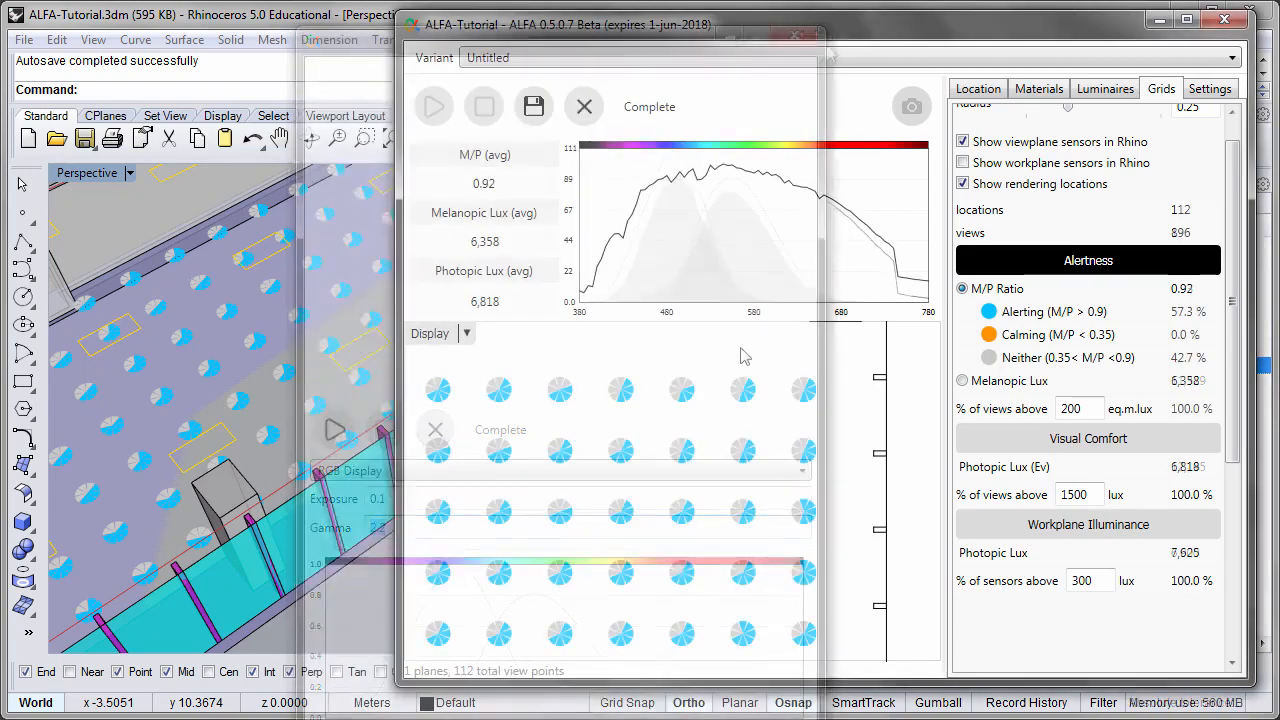
pyautogui.scroll(-2, 736, 357)
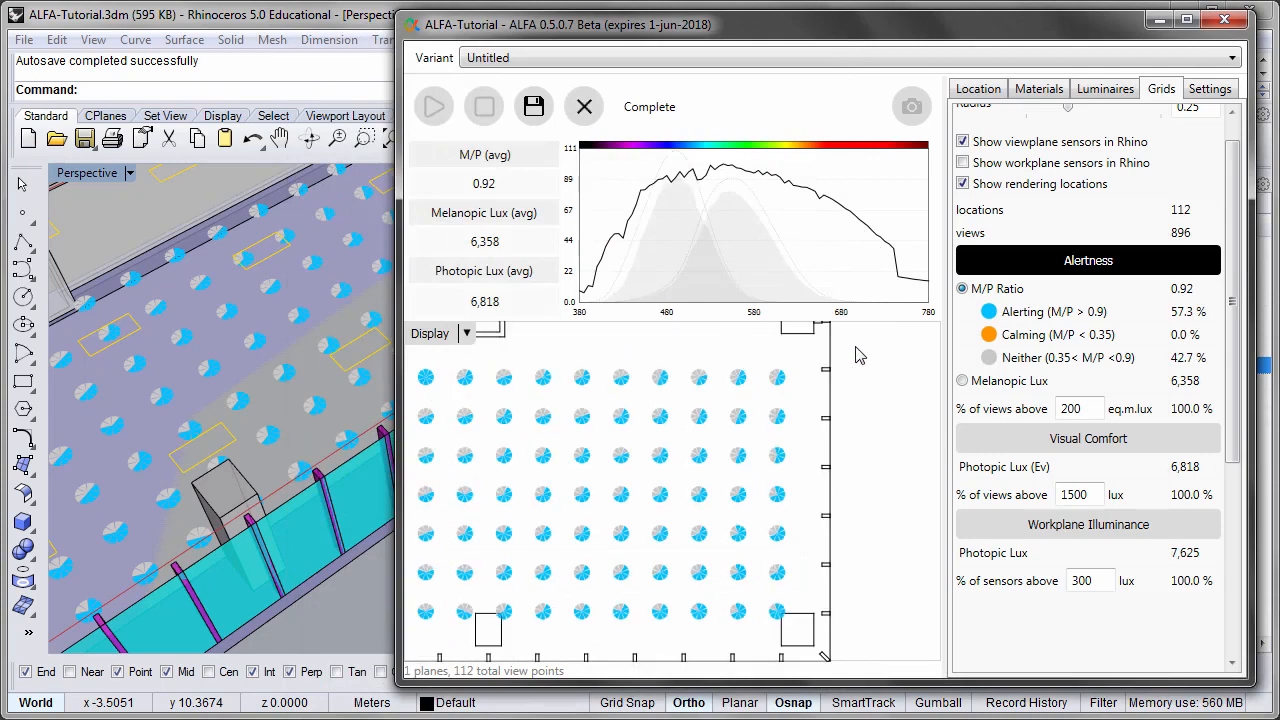
# Step: Display the alertness results as Melanopic Lux and set the upper limit of the color scale to 5000
pyautogui.click(962, 381)
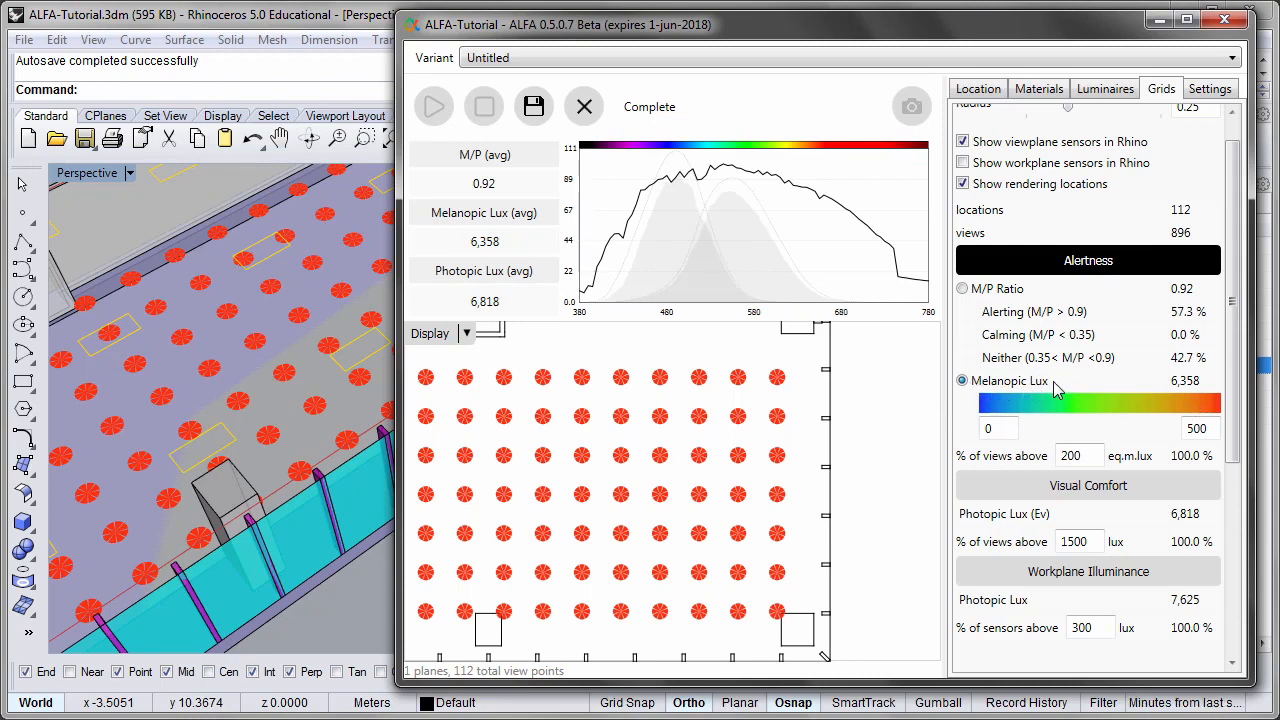
pyautogui.click(1213, 428)
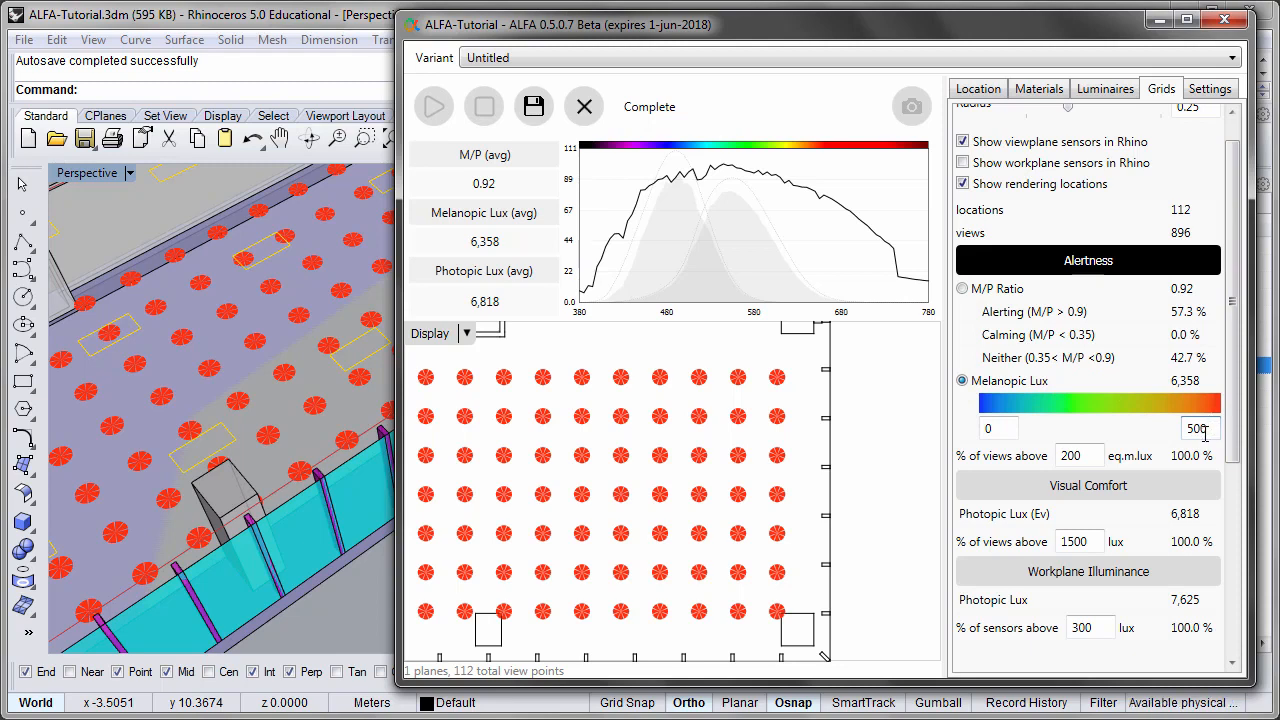
pyautogui.write('0')
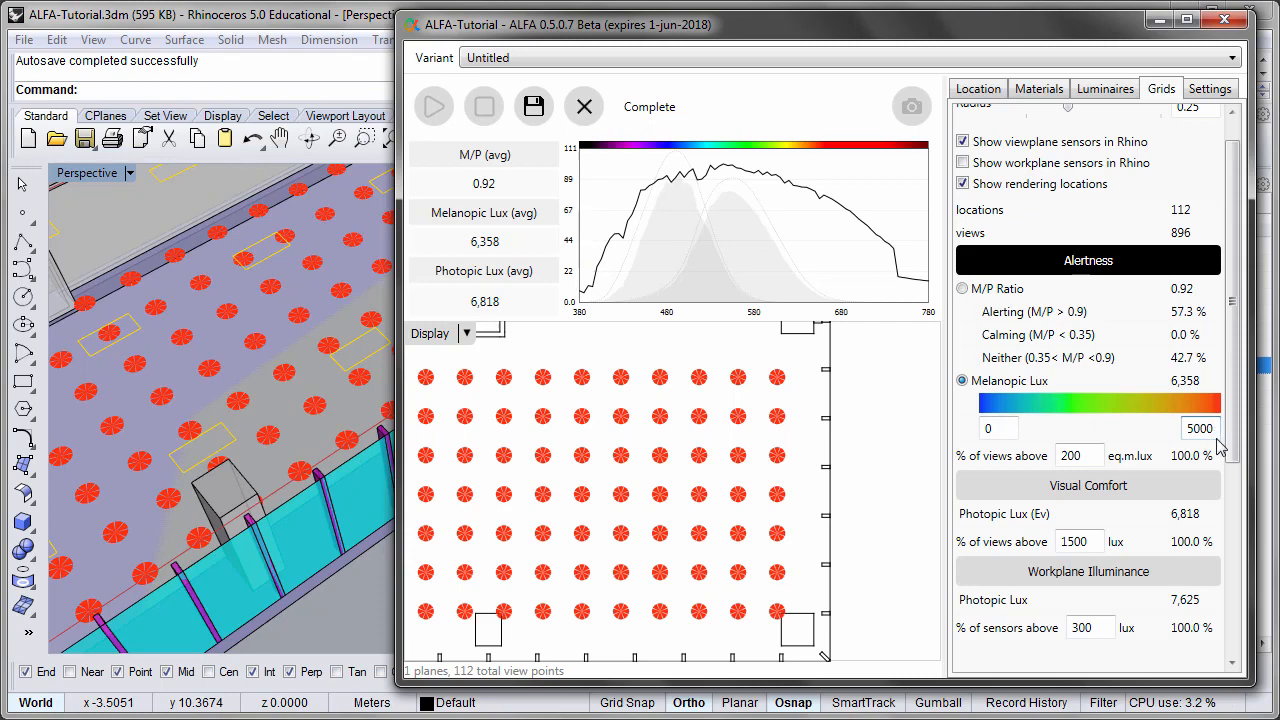
pyautogui.press('Tab')
# Step: Examine the melanopic lux distribution in the perspective and plan views, and widen the settings area to check the 200 eq.m.lux view threshold
pyautogui.moveTo(246, 385); pyautogui.dragTo(331, 380, button='right')
pyautogui.scroll(-3, 331, 380)
pyautogui.scroll(3, 331, 386)
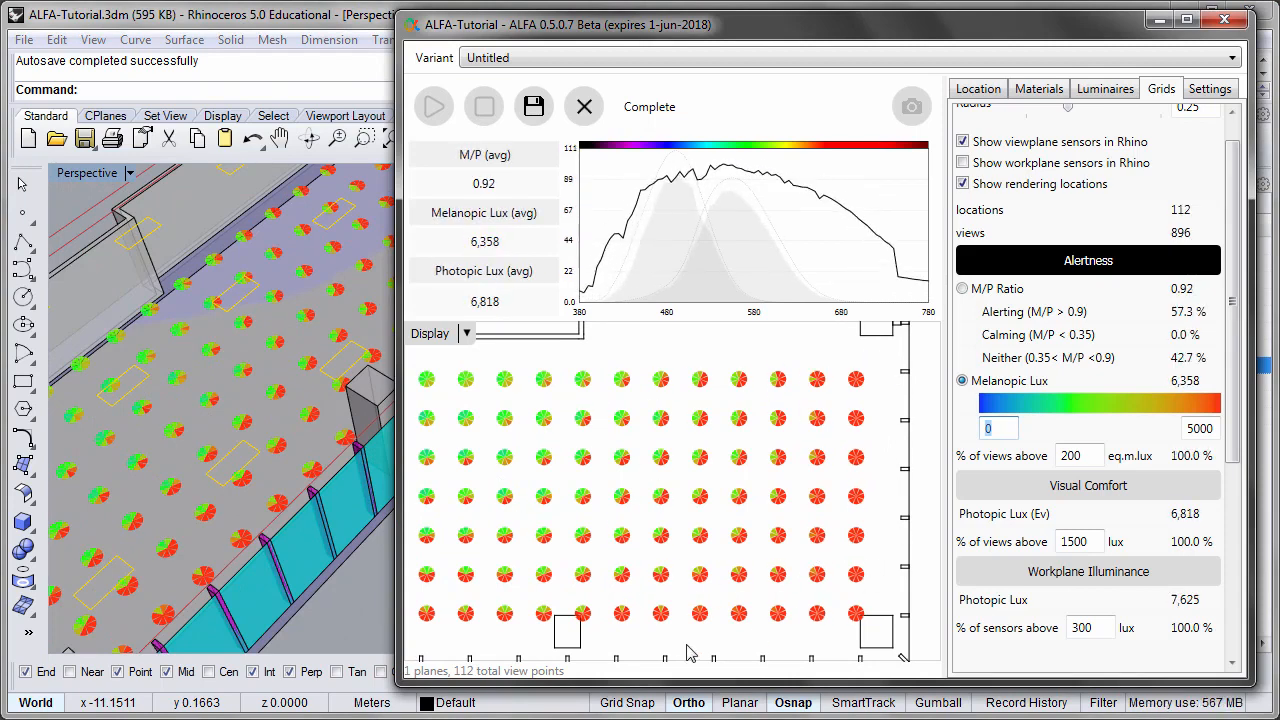
pyautogui.moveTo(678, 488); pyautogui.dragTo(755, 494, button='right')
pyautogui.scroll(-1, 757, 495)
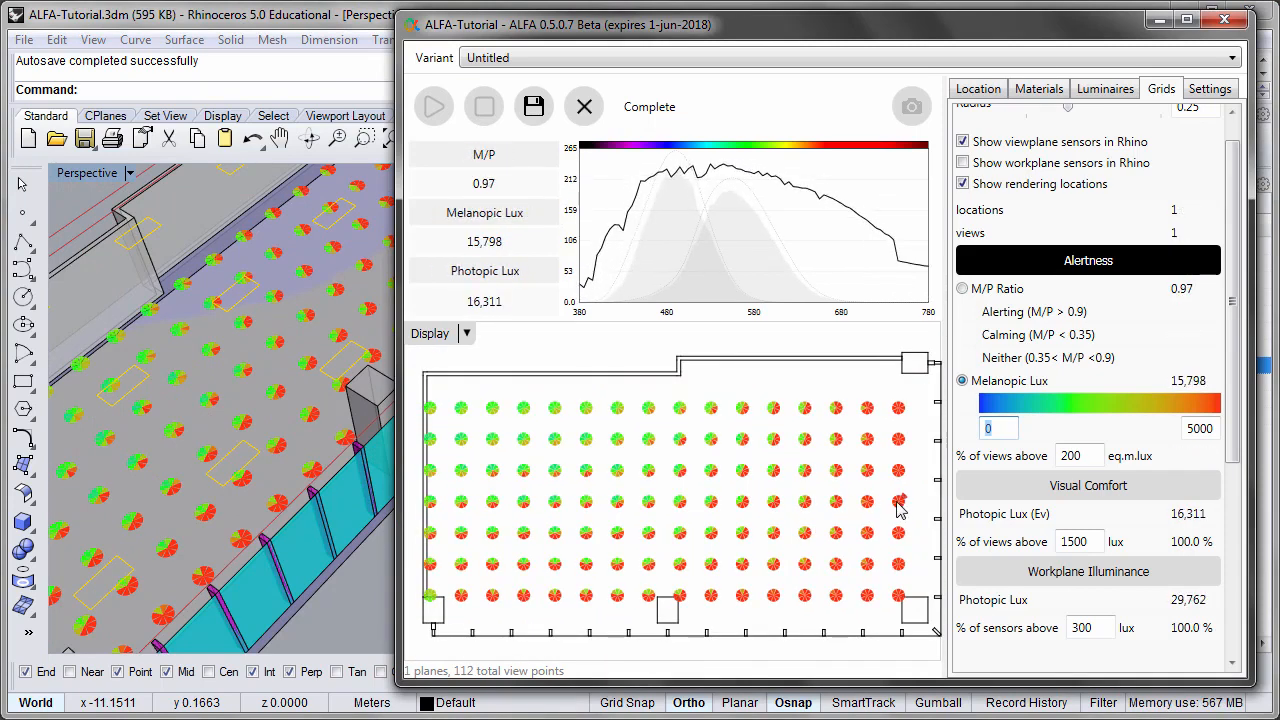
pyautogui.moveTo(944, 435); pyautogui.dragTo(902, 436)
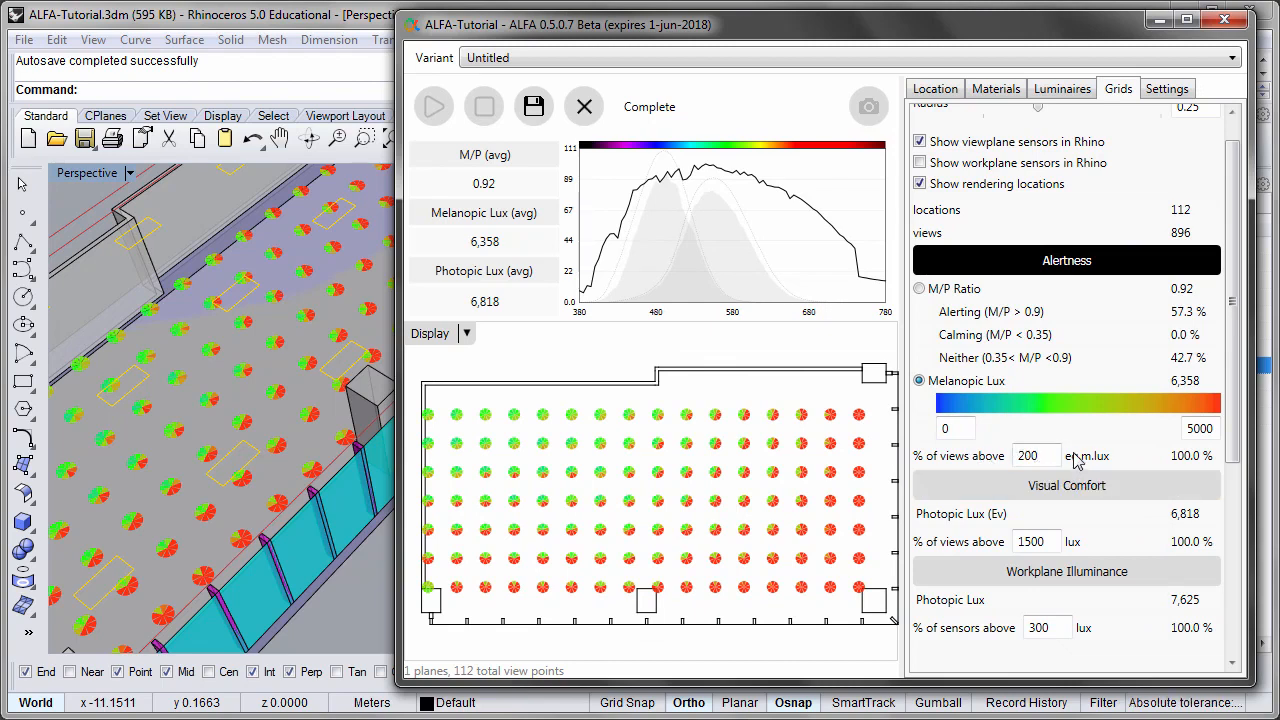
pyautogui.click(1041, 450)
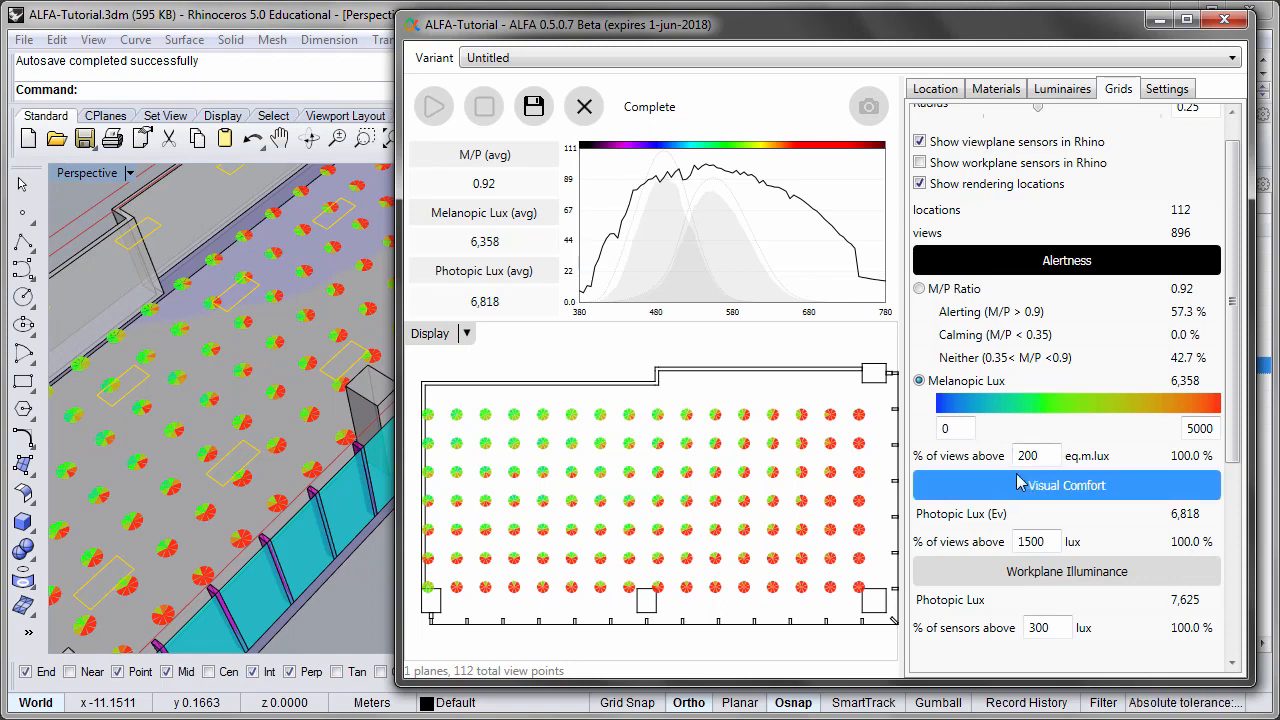
# Step: Display the Workplane Illuminance results and set the upper limit of the photopic lux color scale to 5000
pyautogui.scroll(-2, 1100, 380)
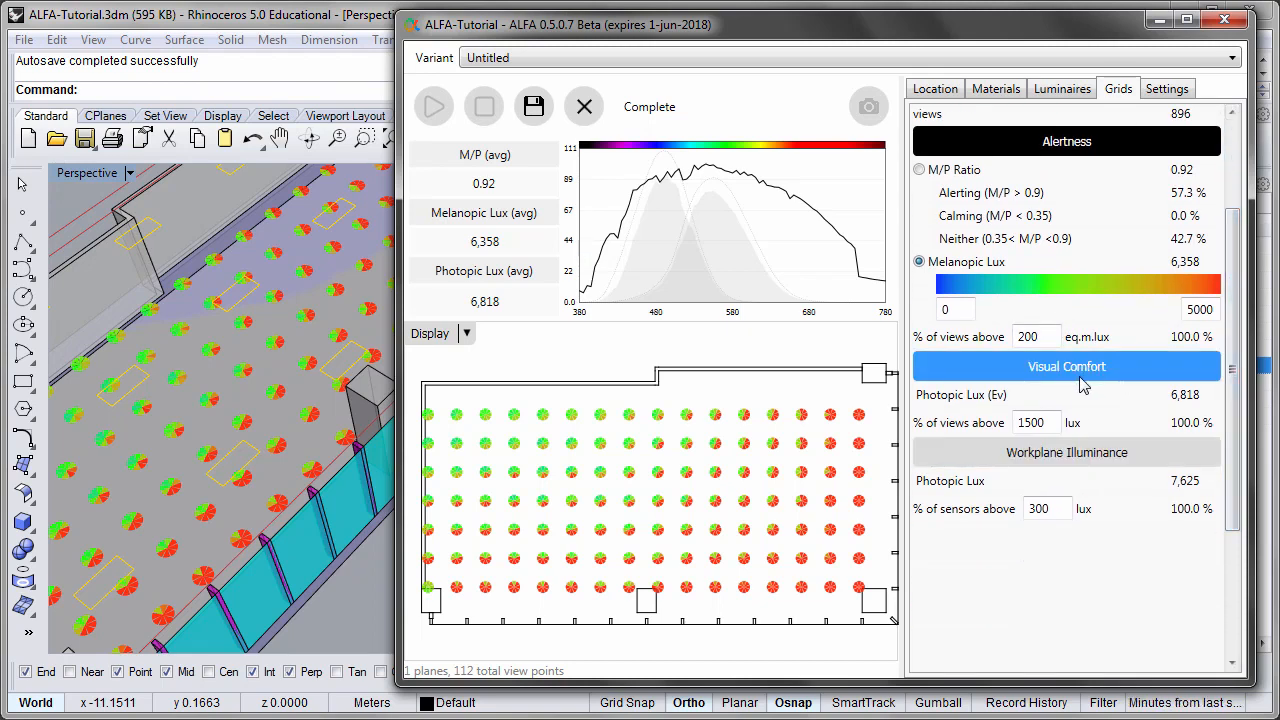
pyautogui.click(1064, 456)
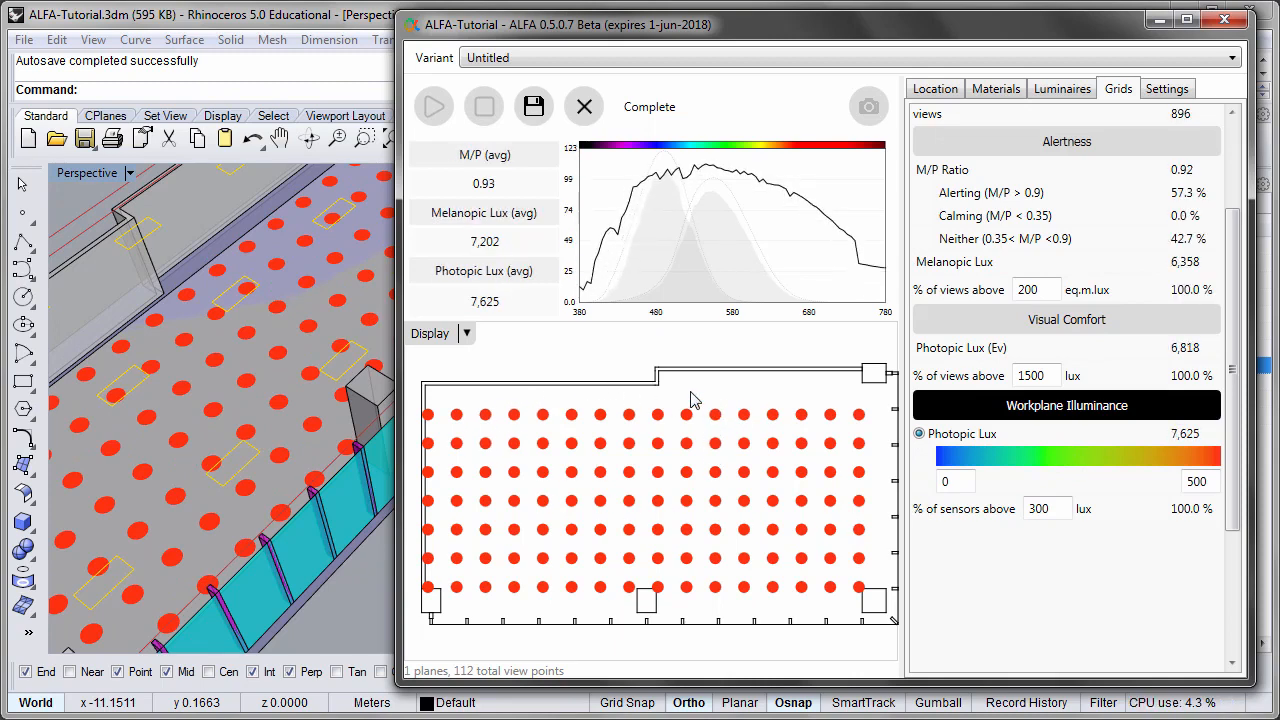
pyautogui.scroll(-1, 1059, 437)
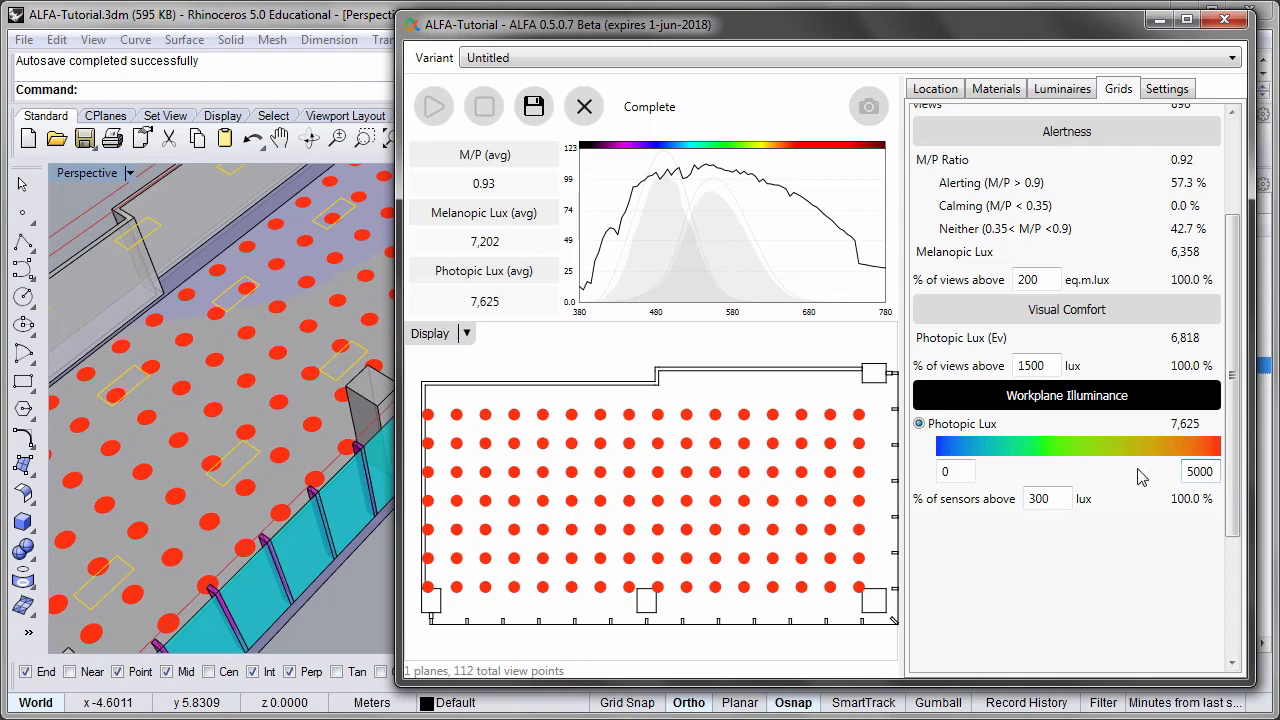
pyautogui.press('Tab')
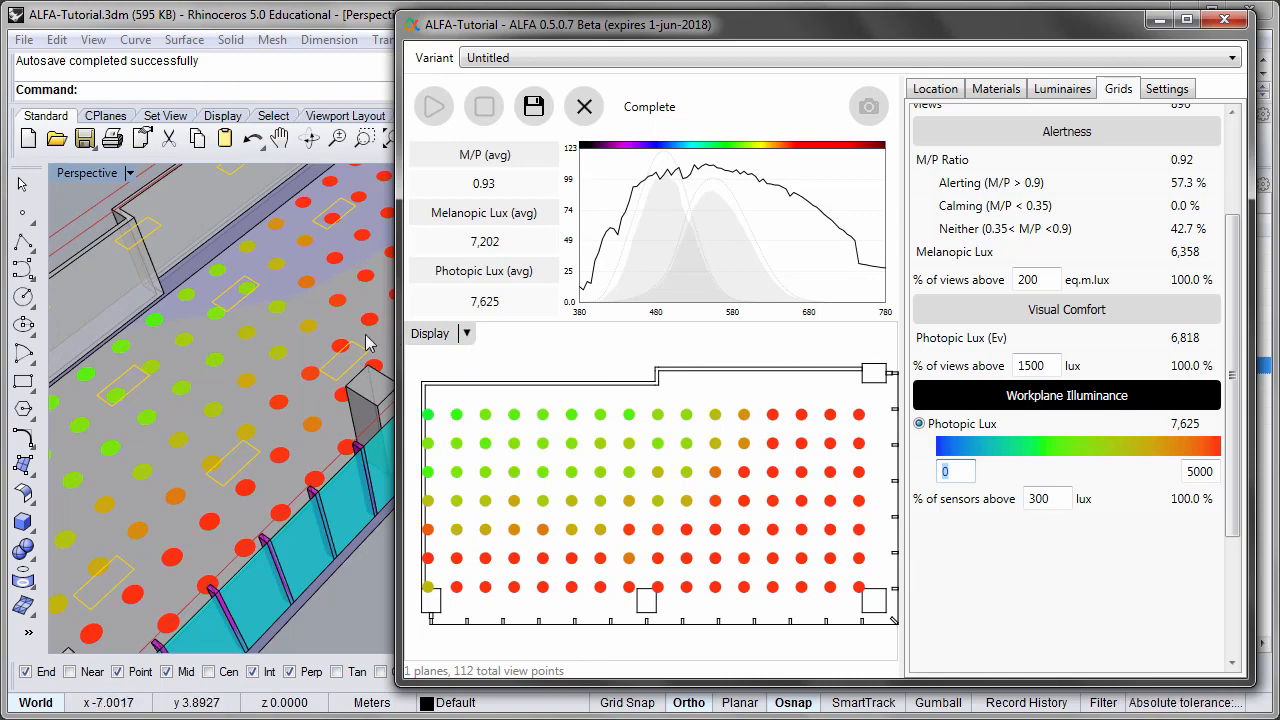
pyautogui.scroll(-8, 250, 425)
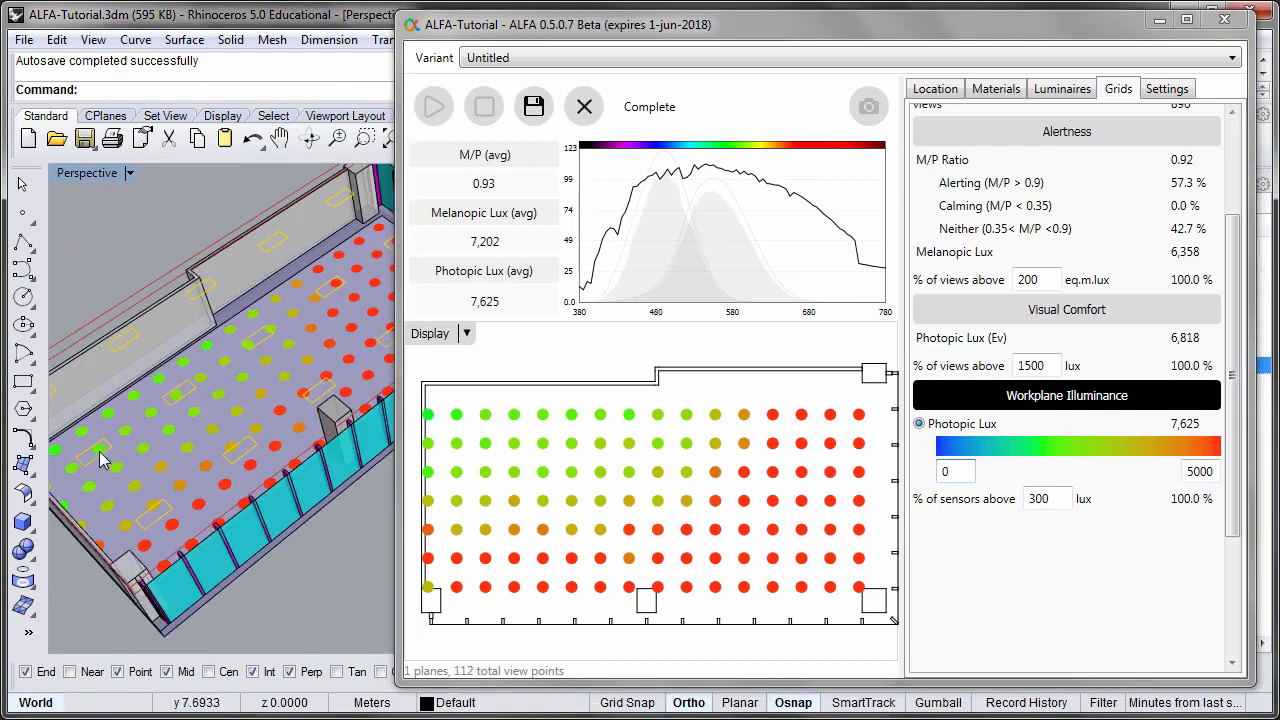
pyautogui.scroll(1, 170, 400)
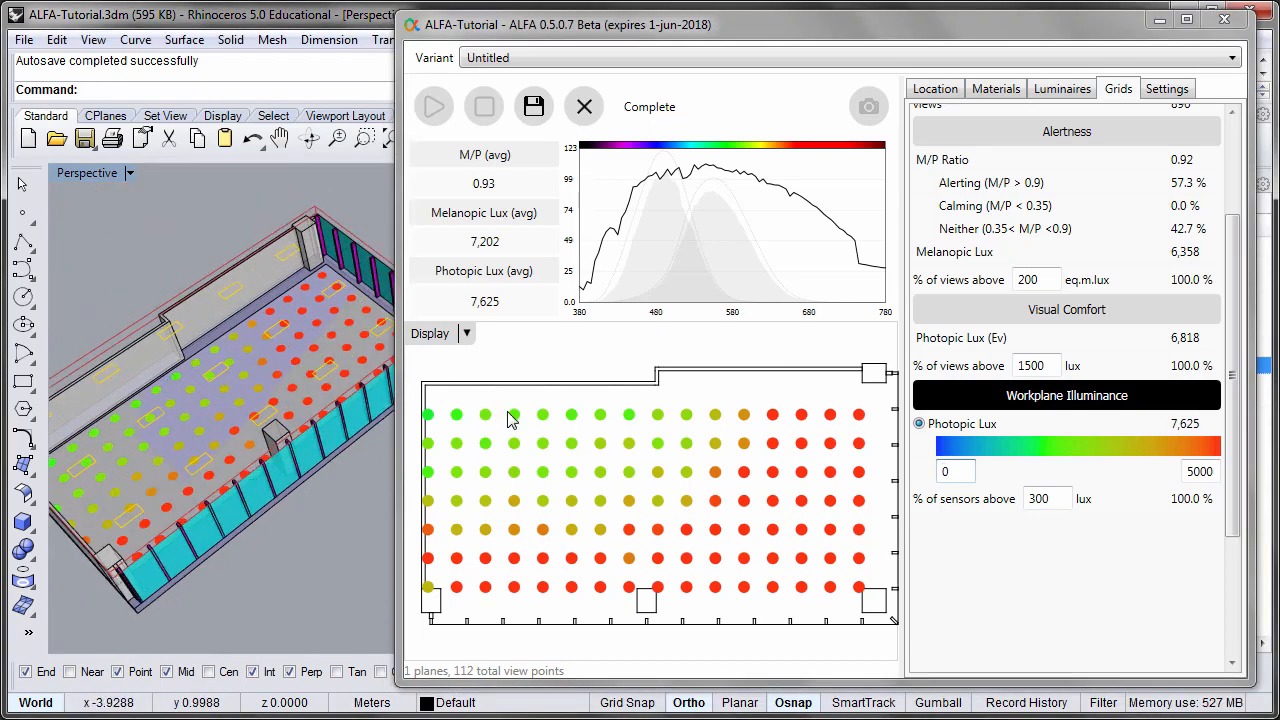
pyautogui.moveTo(680, 372)
pyautogui.mouseDown()
pyautogui.moveTo(731, 400)
pyautogui.moveTo(731, 374)
pyautogui.moveTo(694, 371)
pyautogui.mouseUp()
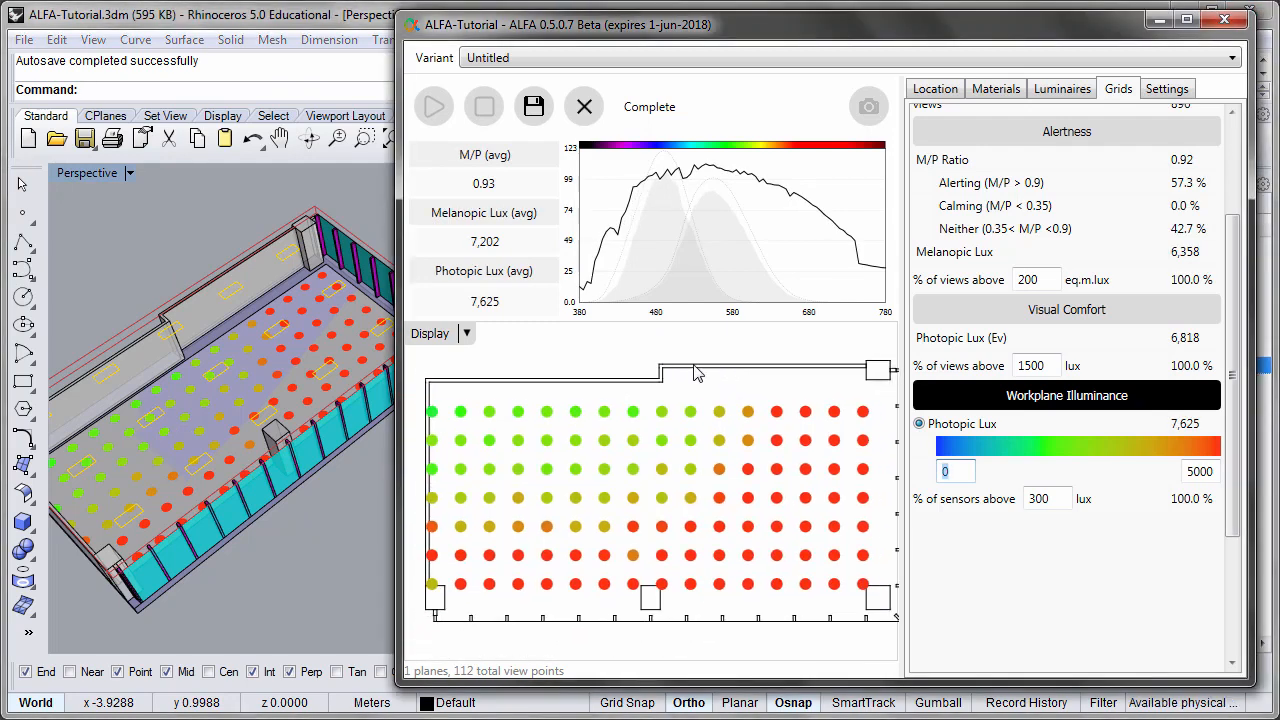
# Step: Clear the completed simulation results and set the simulation hour to 22:00, keeping the March 21 date
pyautogui.click(578, 116)
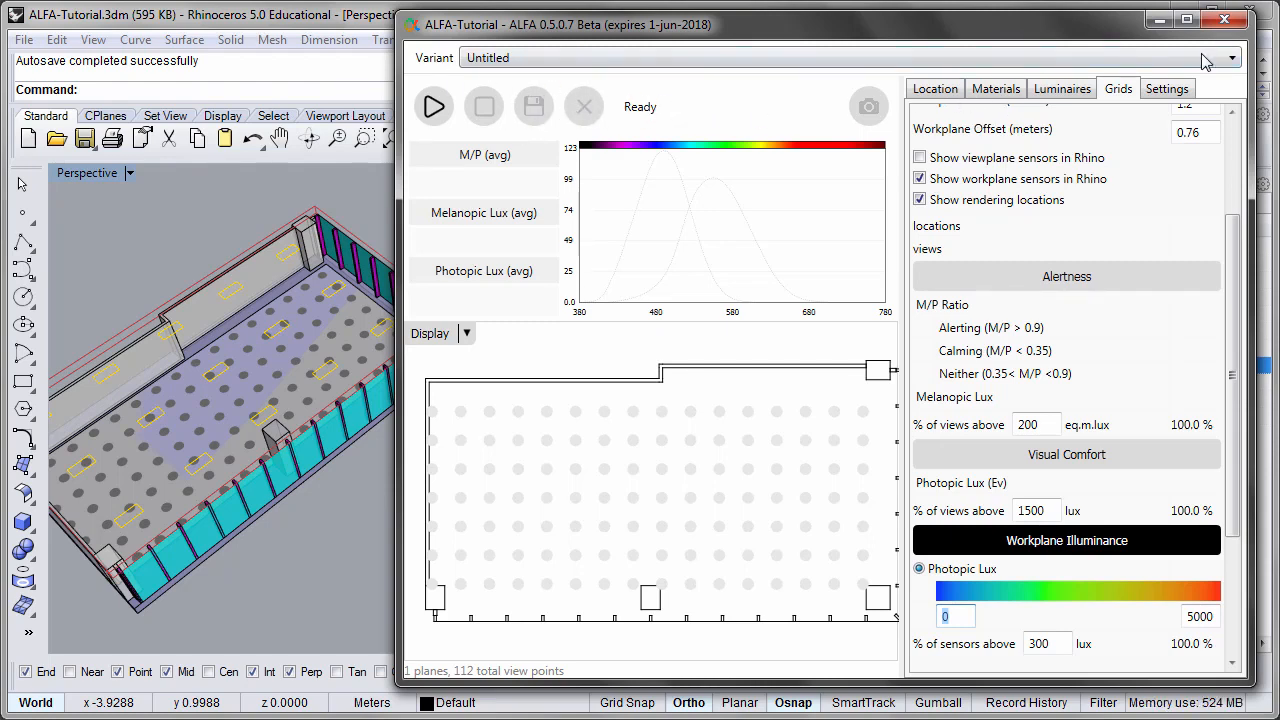
pyautogui.scroll(3, 1239, 244)
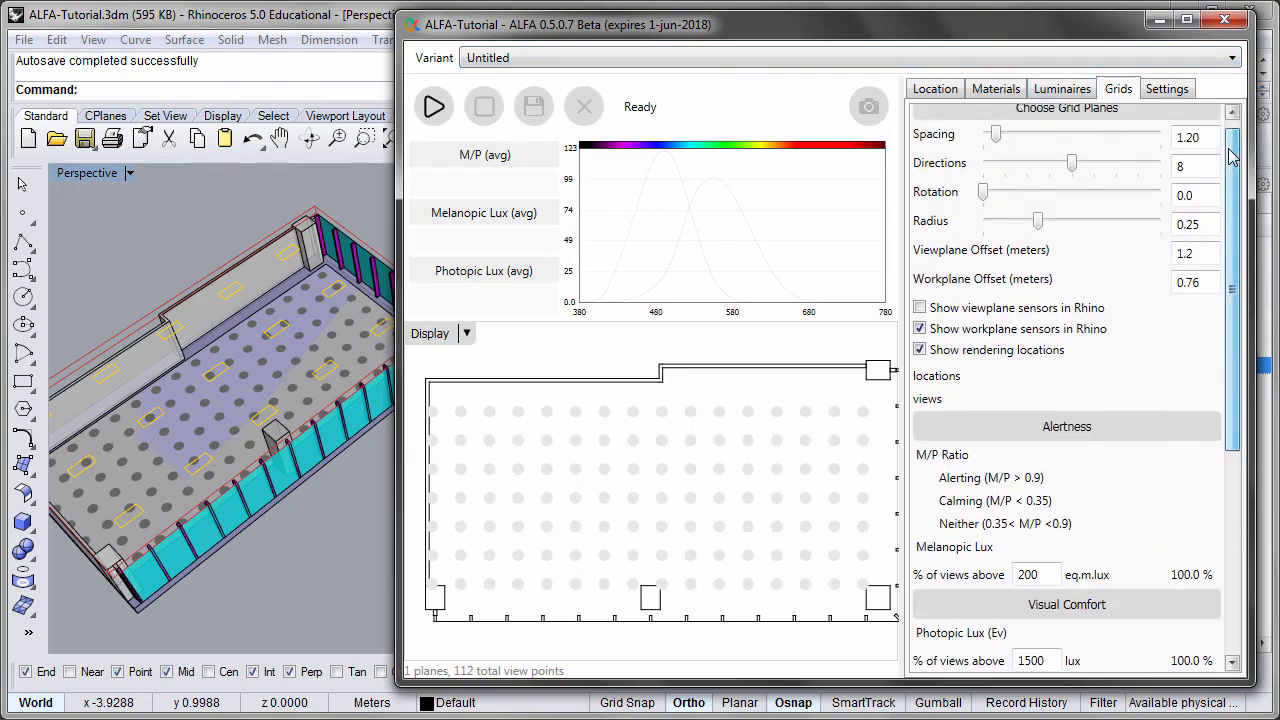
pyautogui.click(993, 90)
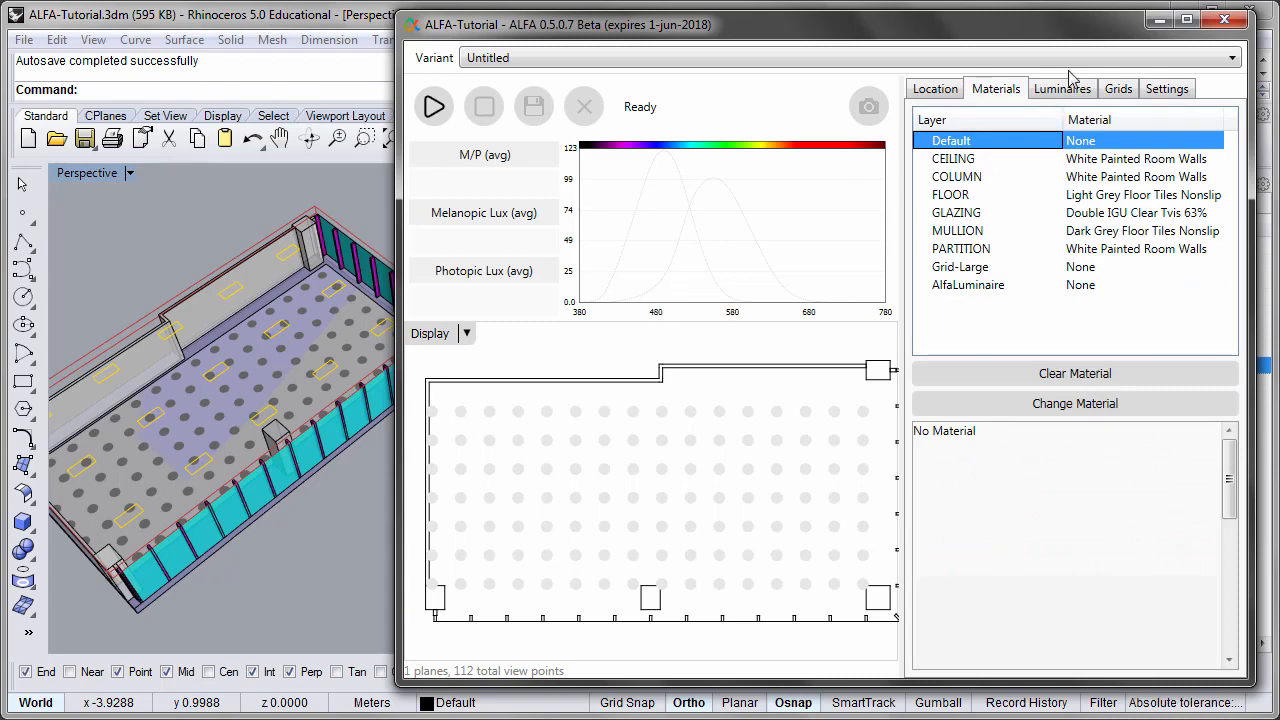
pyautogui.click(935, 92)
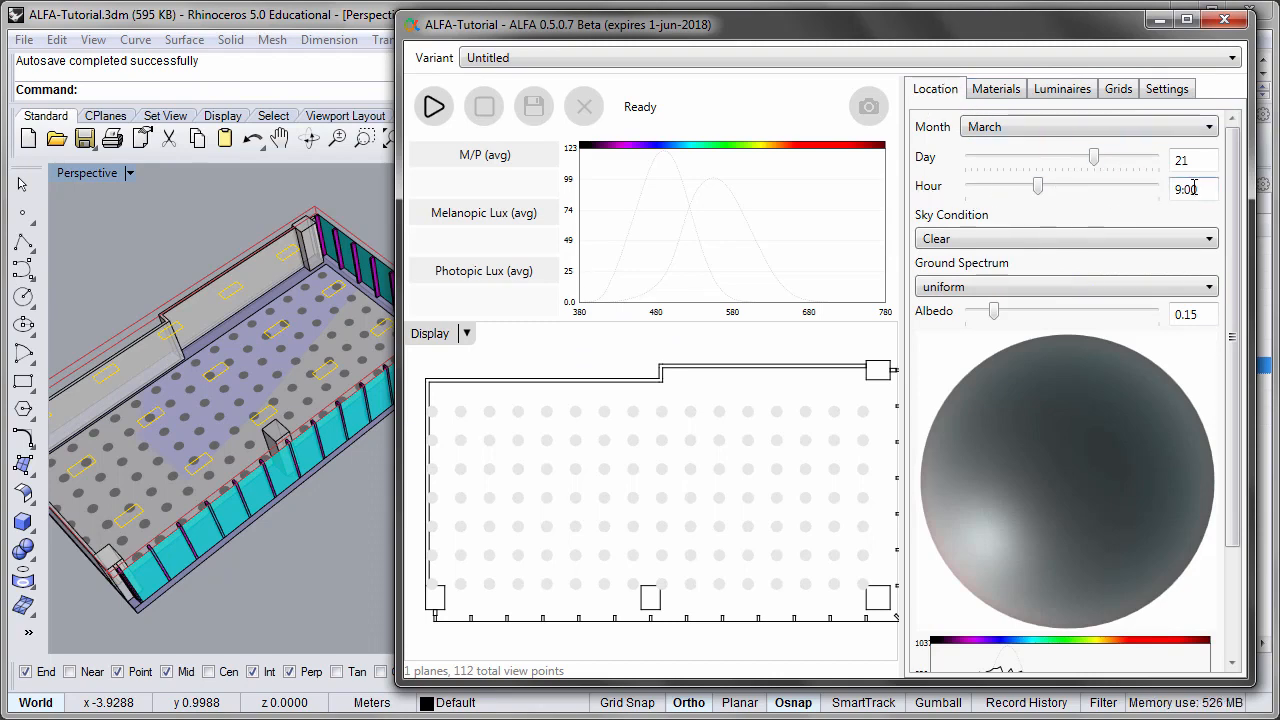
pyautogui.moveTo(1039, 187); pyautogui.dragTo(1150, 194)
pyautogui.write('22')
pyautogui.press('Tab')
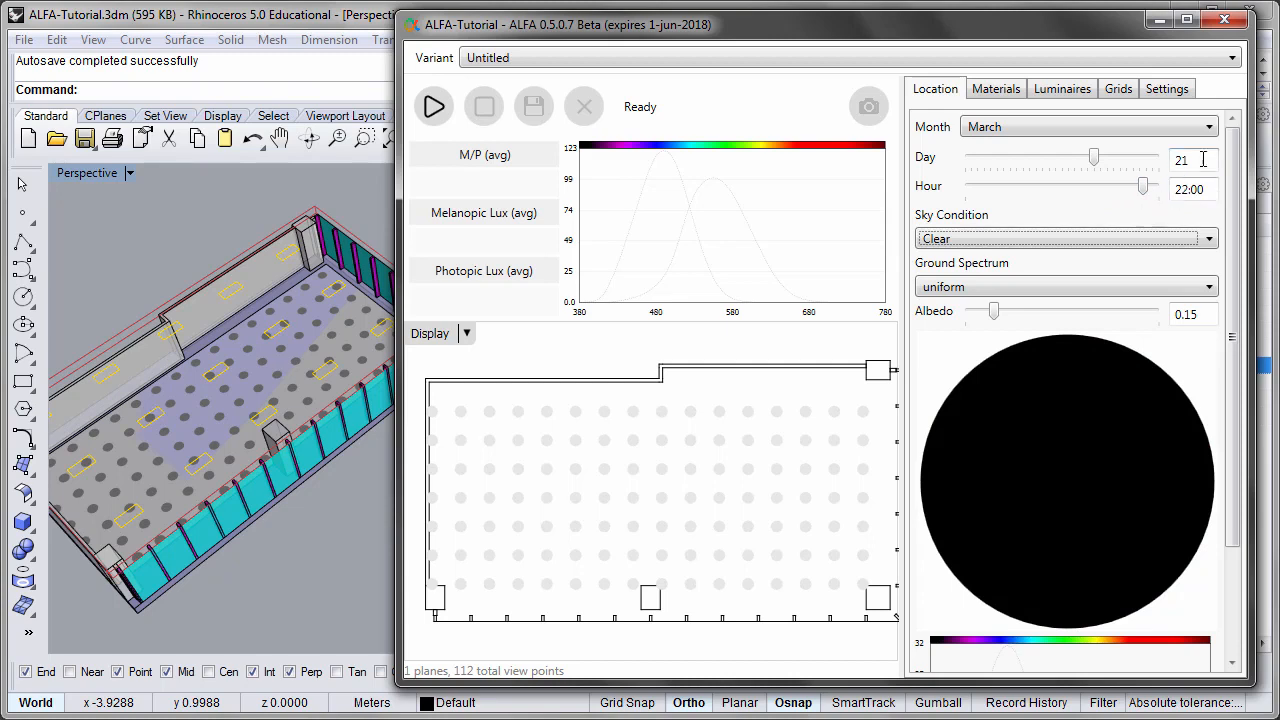
# Step: Run the nighttime simulation and set the upper limit of the workplane photopic lux color scale to 500
pyautogui.click(1000, 89)
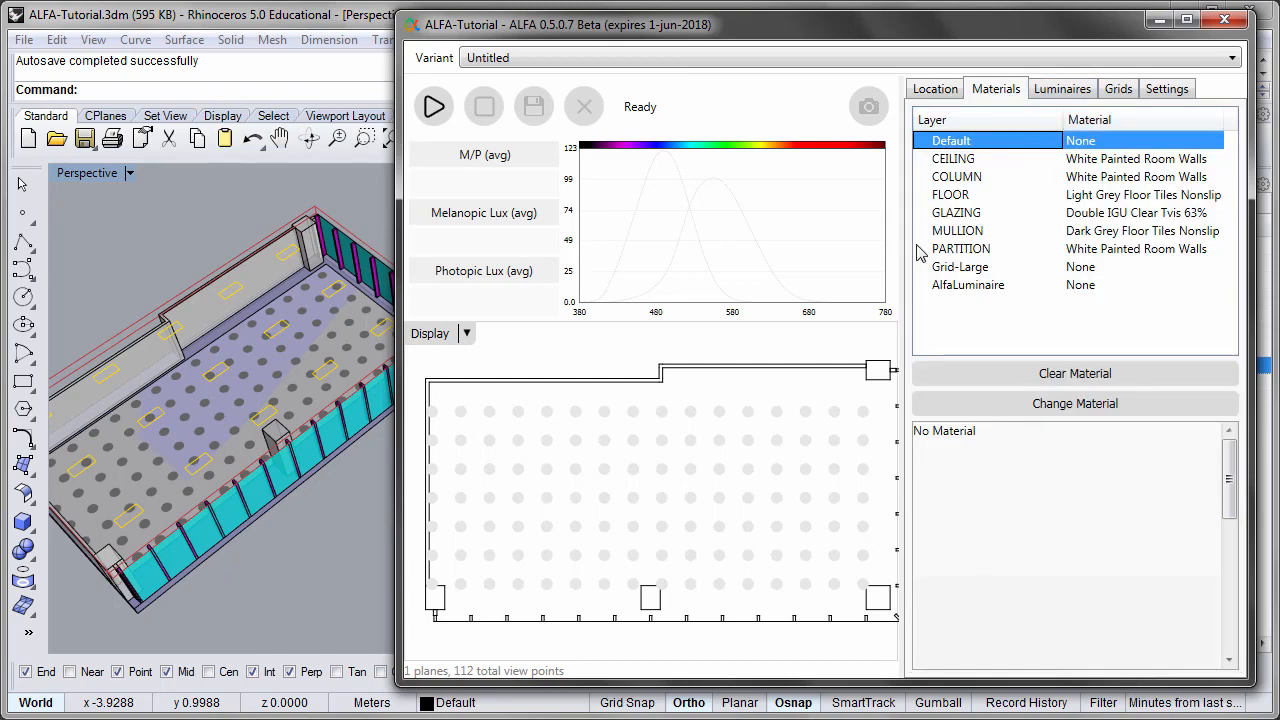
pyautogui.click(1060, 92)
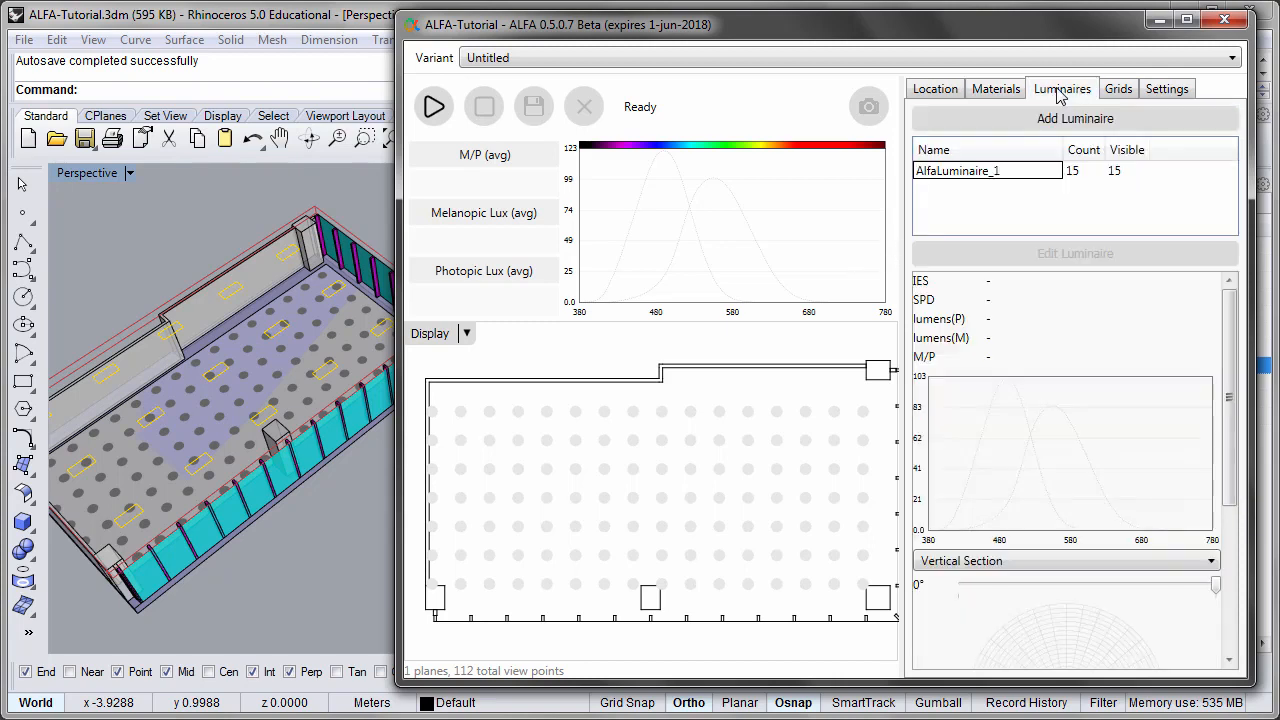
pyautogui.click(1112, 92)
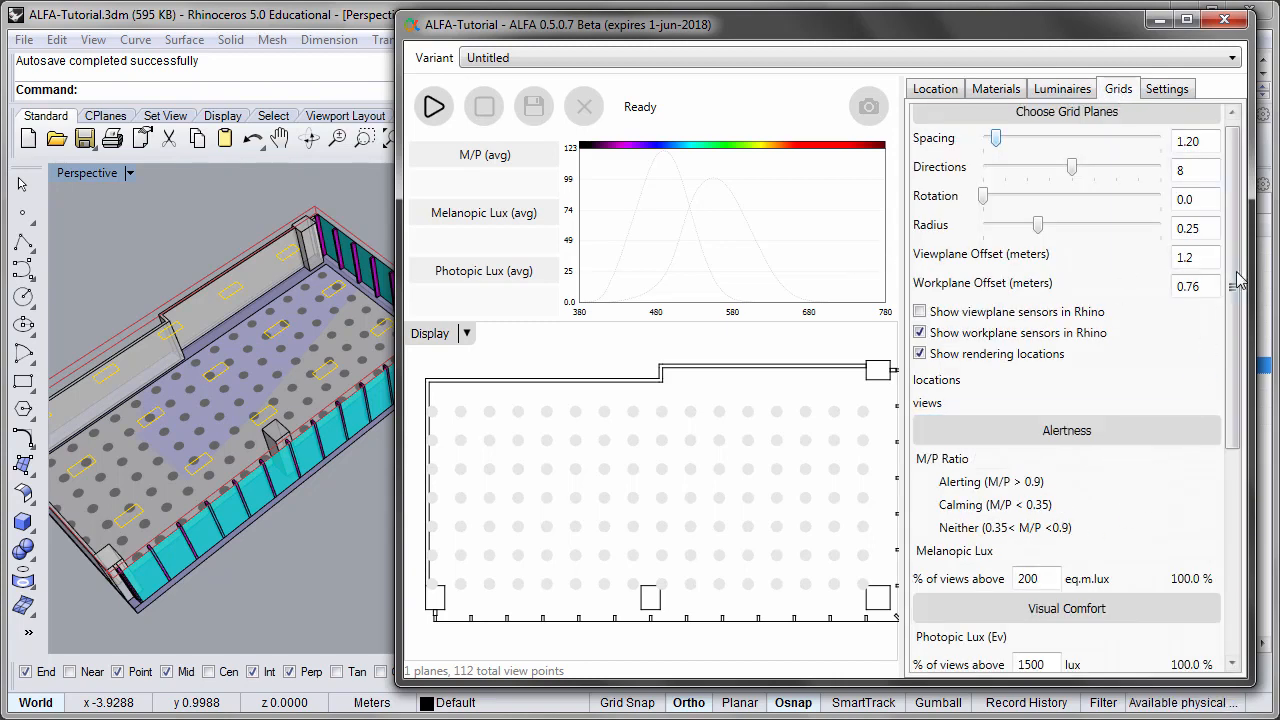
pyautogui.scroll(-3, 1000, 470)
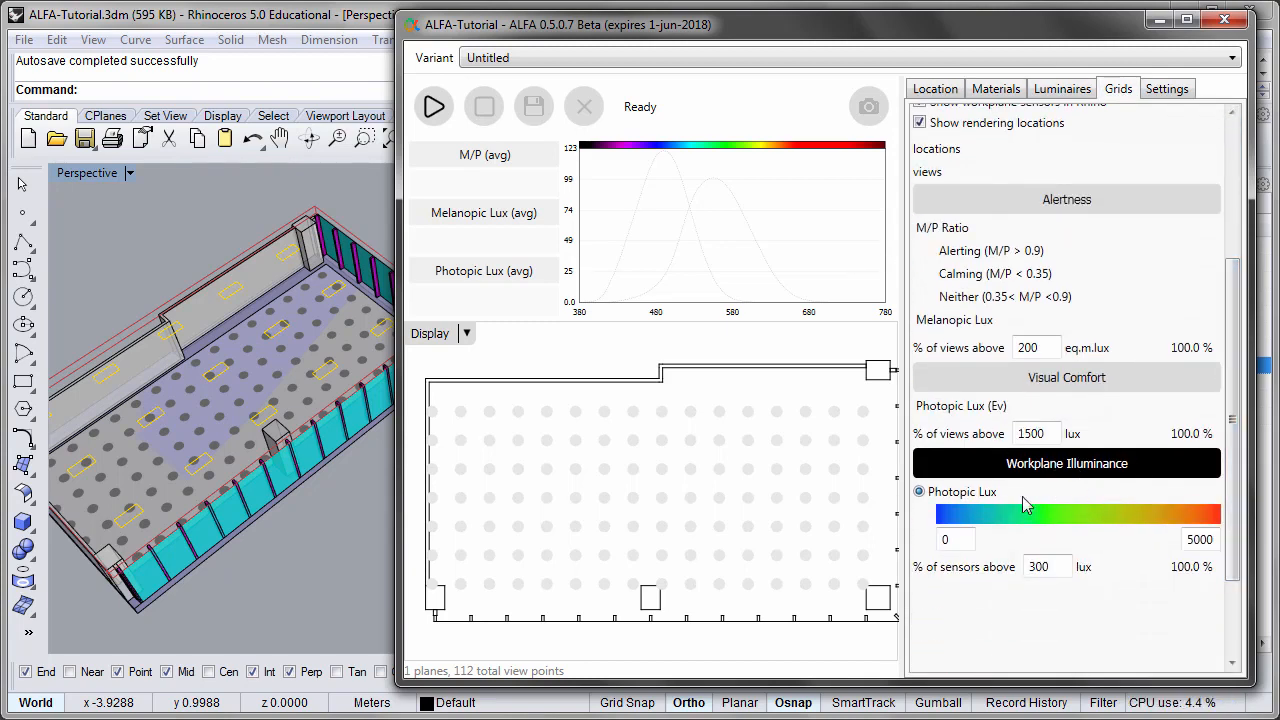
pyautogui.click(433, 108)
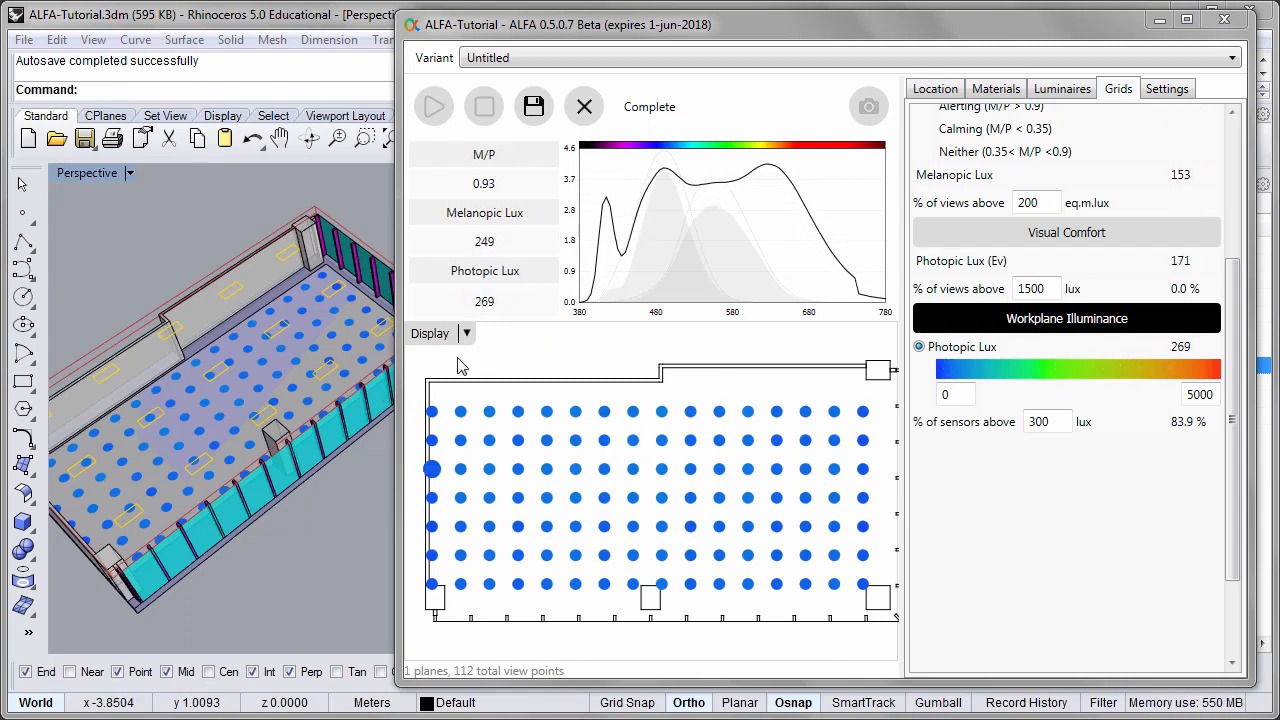
pyautogui.click(1214, 394)
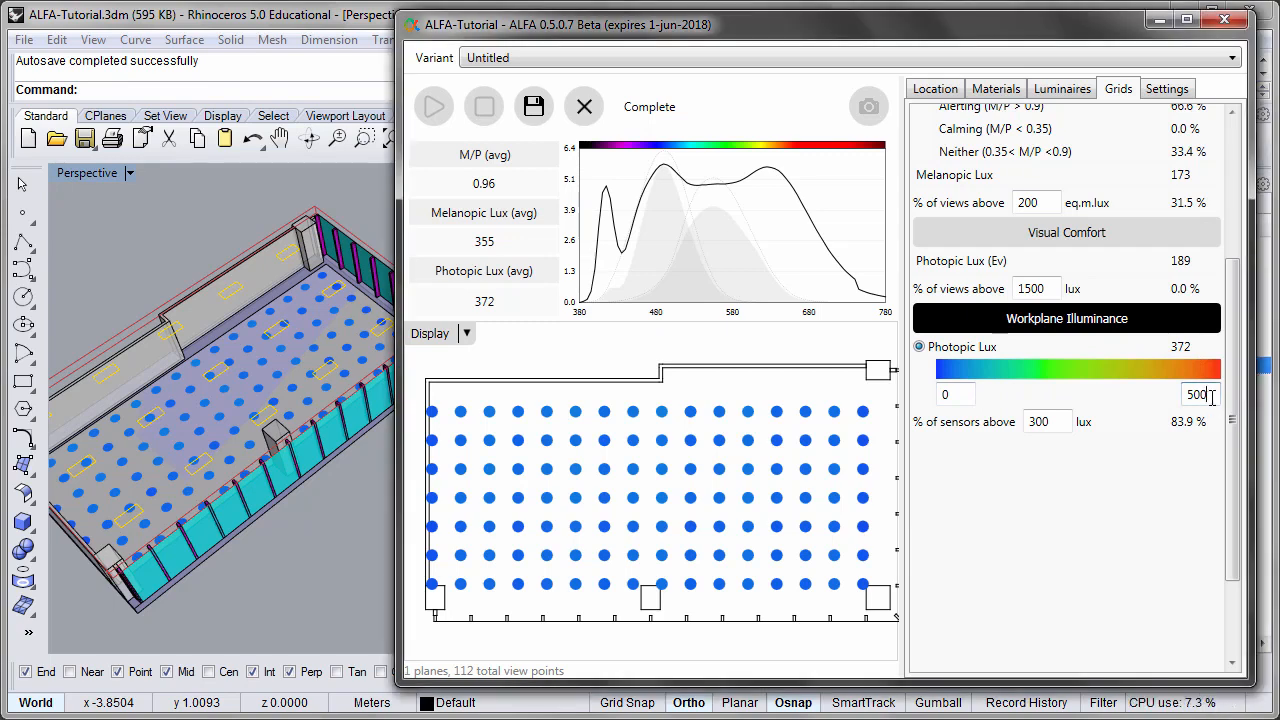
pyautogui.hotkey('shift', 'Tab')
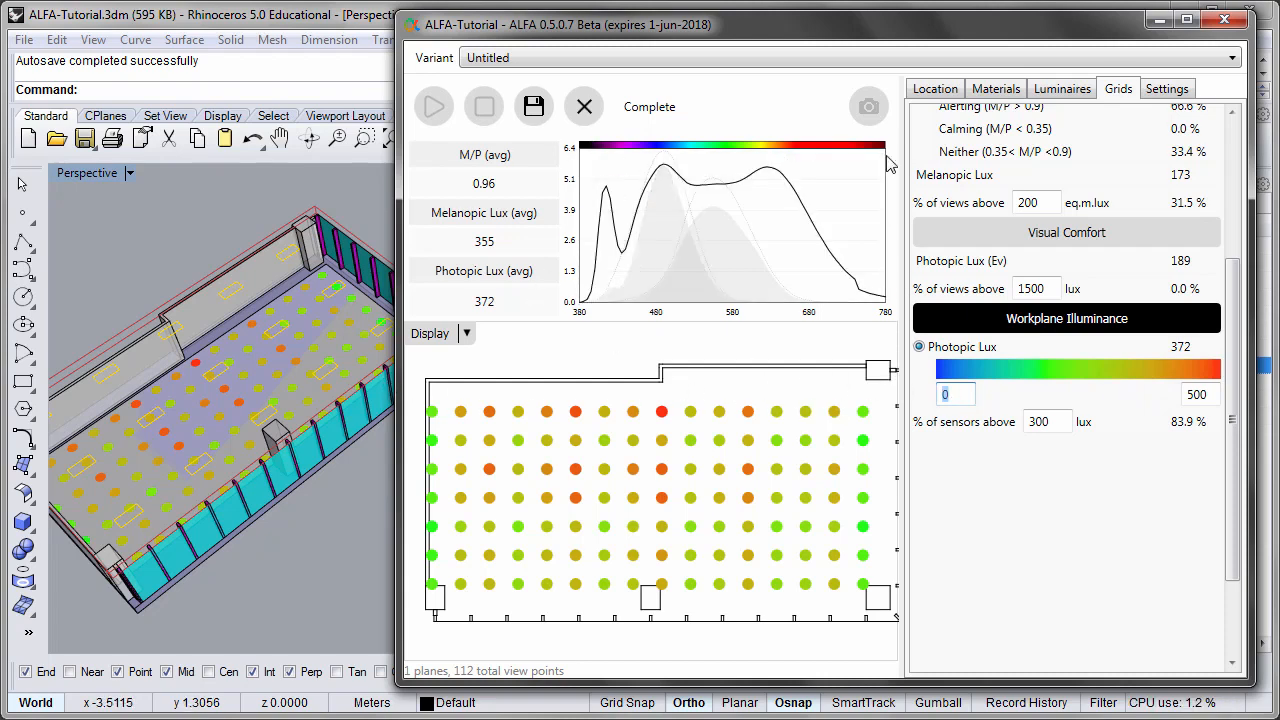
# Step: Clear the nighttime simulation results and minimize the ALFA window to return to the Rhino model
pyautogui.click(586, 108)
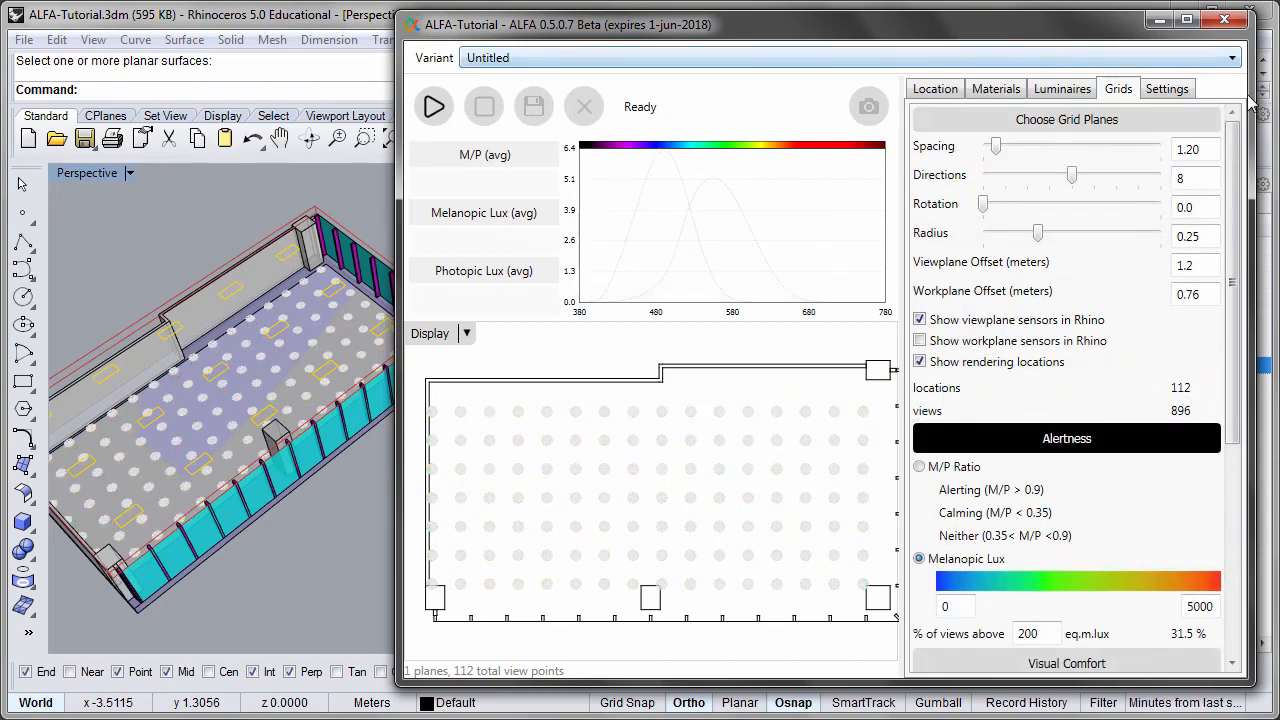
pyautogui.click(996, 90)
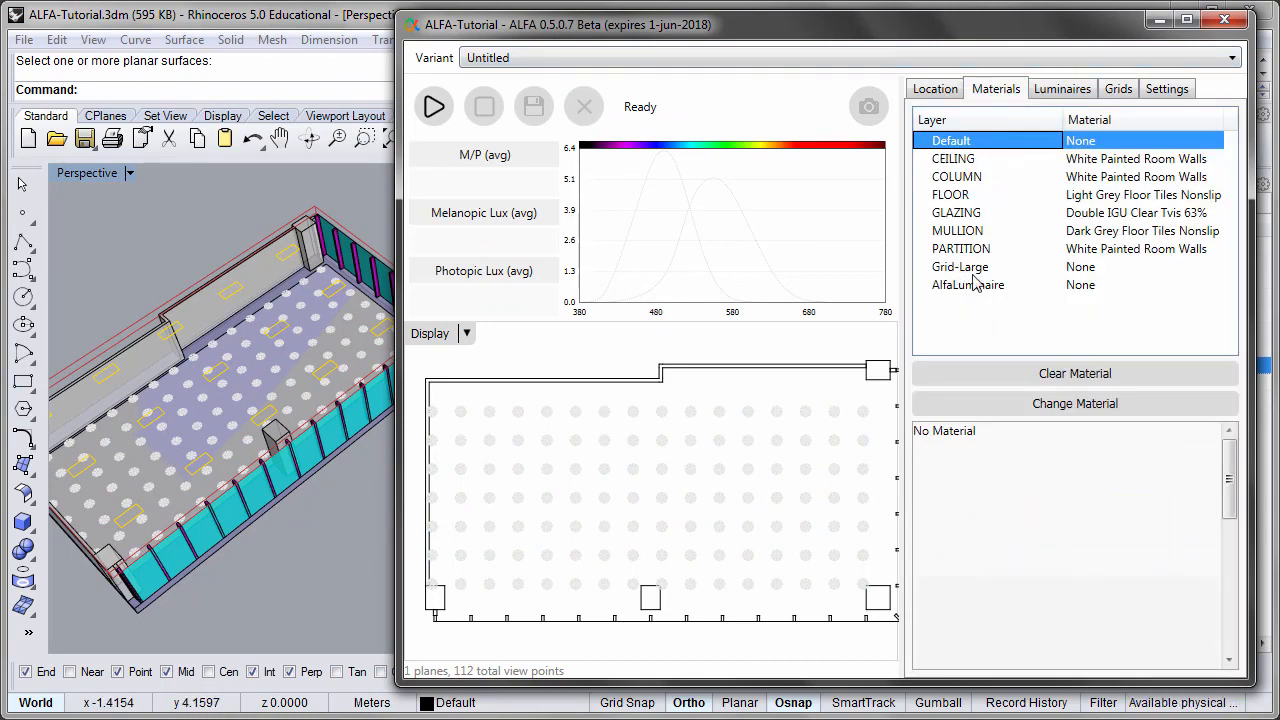
pyautogui.click(1158, 22)
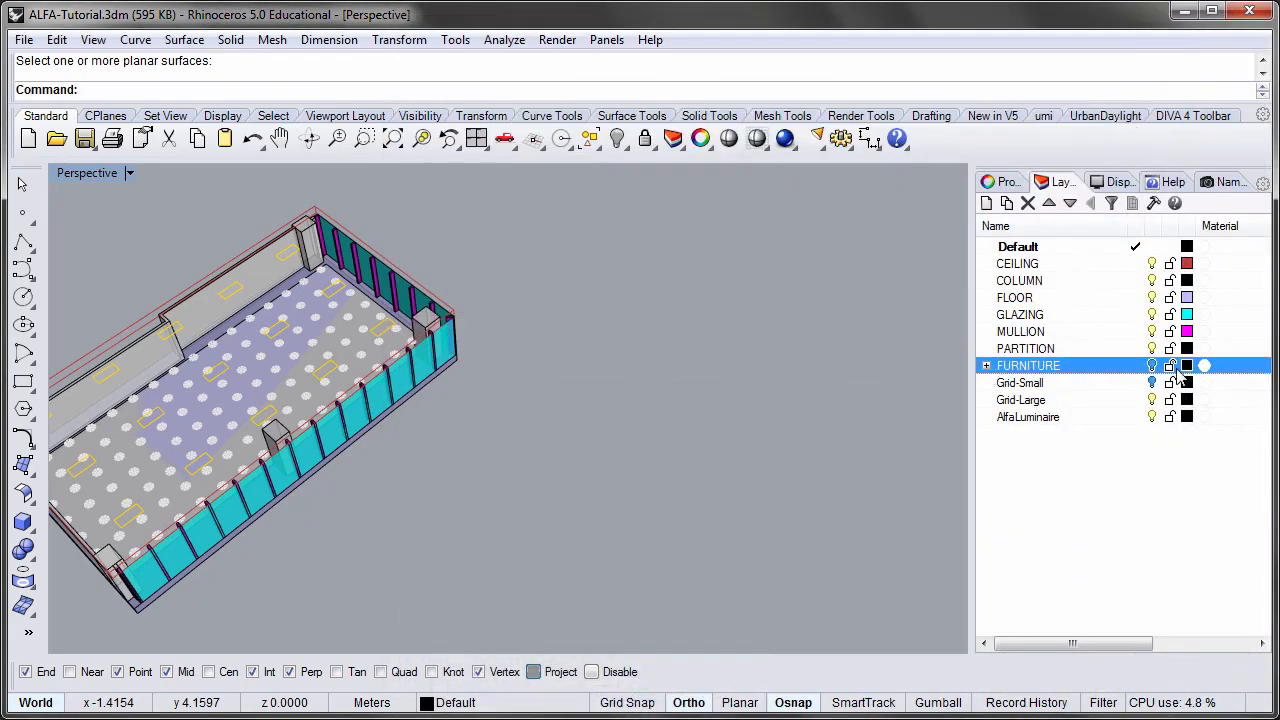
# Step: Turn on the FURNITURE layer, expand its sublayers and inspect the furniture in the room model
pyautogui.click(986, 366)
pyautogui.keyDown('shift'); pyautogui.moveTo(525, 326); pyautogui.dragTo(780, 325, button='right'); pyautogui.keyUp('shift')
pyautogui.scroll(5, 585, 357)
pyautogui.moveTo(582, 360); pyautogui.dragTo(478, 394, button='right')
pyautogui.rightClick(478, 394)
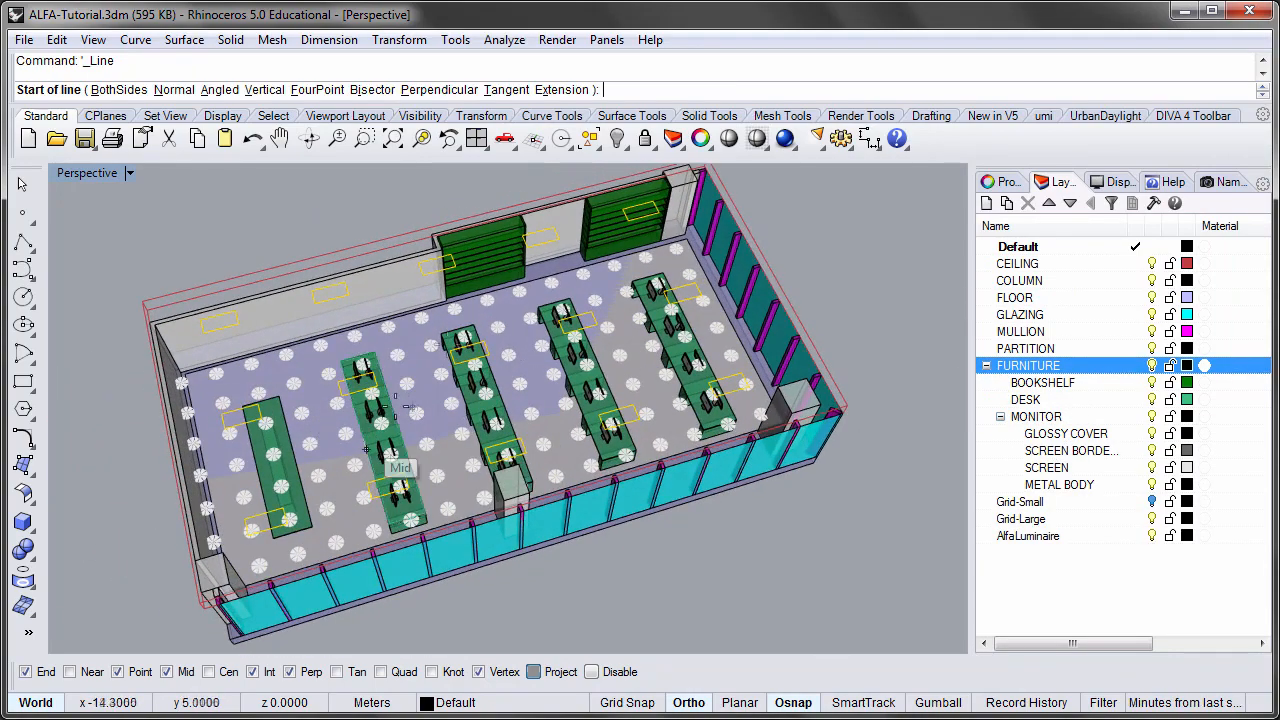
pyautogui.press('Escape')
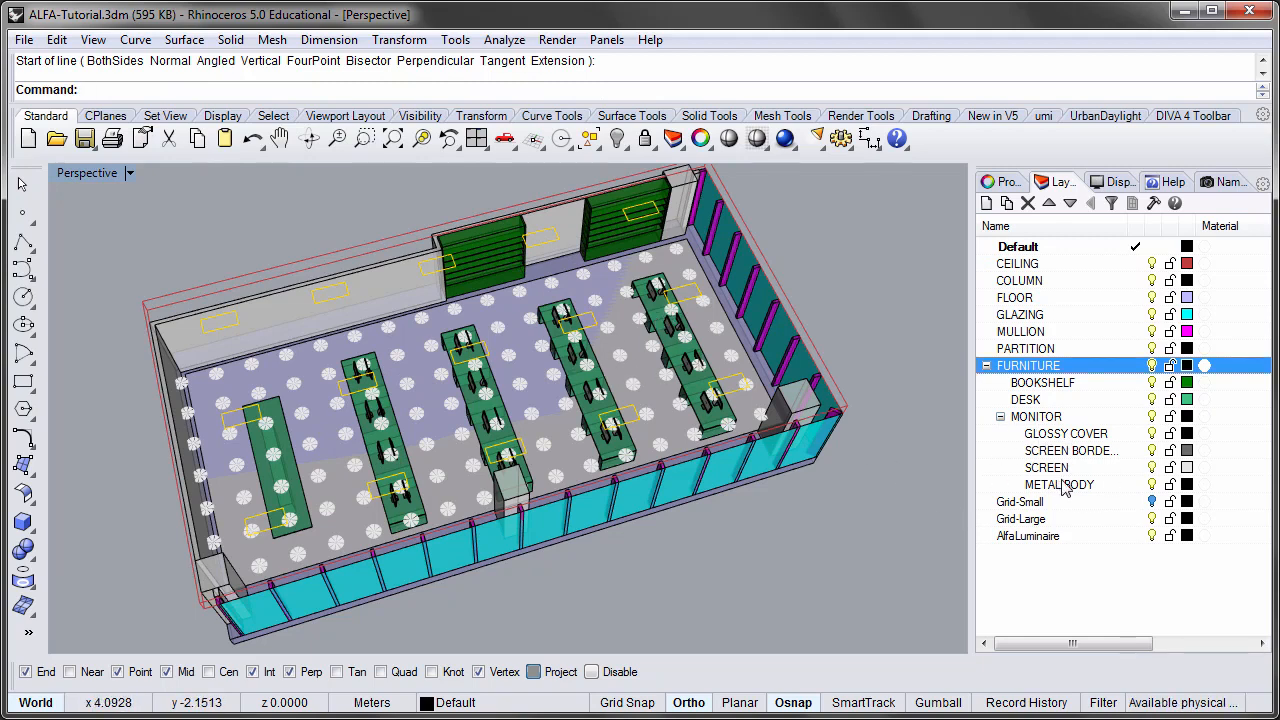
pyautogui.moveTo(607, 525); pyautogui.dragTo(611, 531, button='right')
pyautogui.rightClick(611, 531)
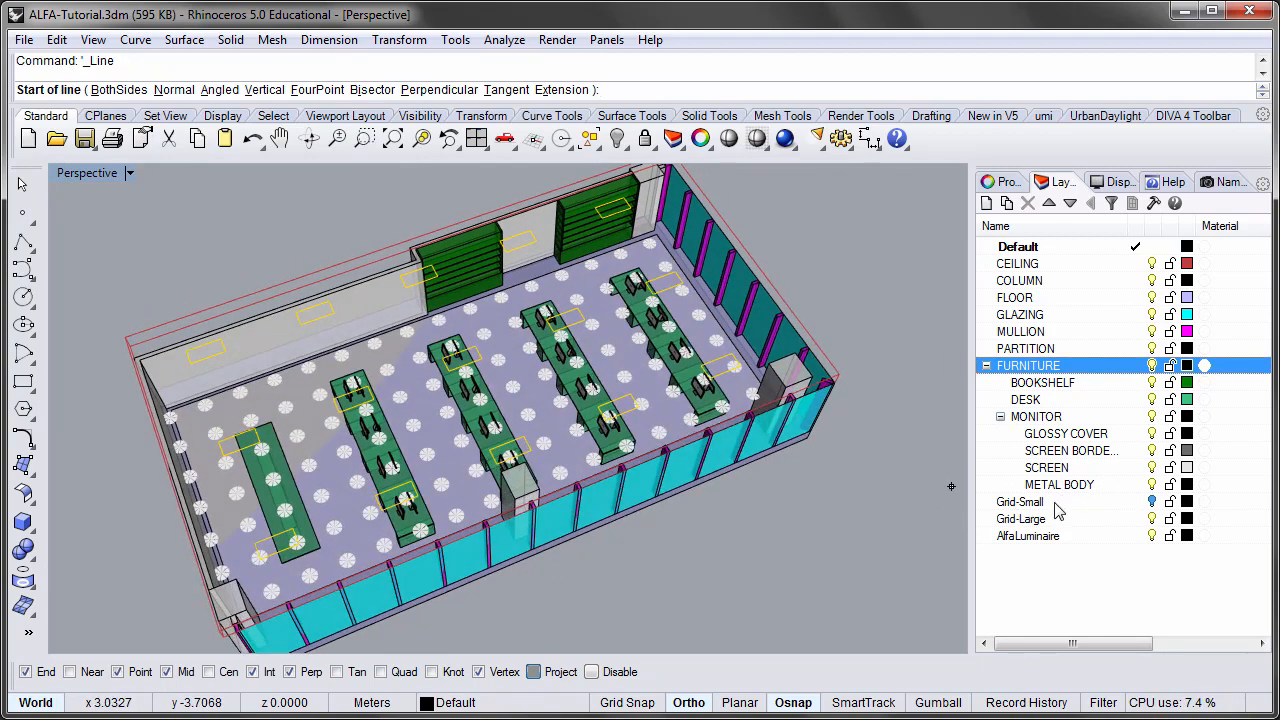
# Step: Turn on the Grid-Small layer and turn off the Grid-Large layer
pyautogui.click(1151, 502)
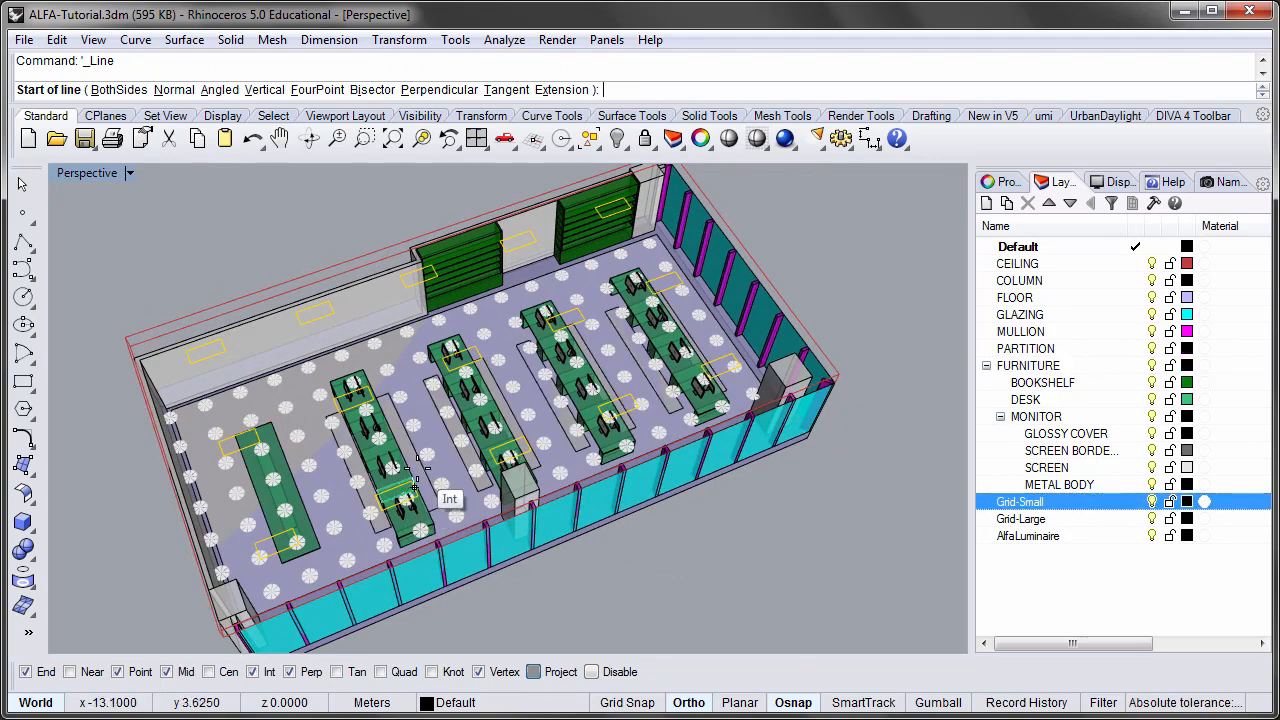
pyautogui.click(1152, 519)
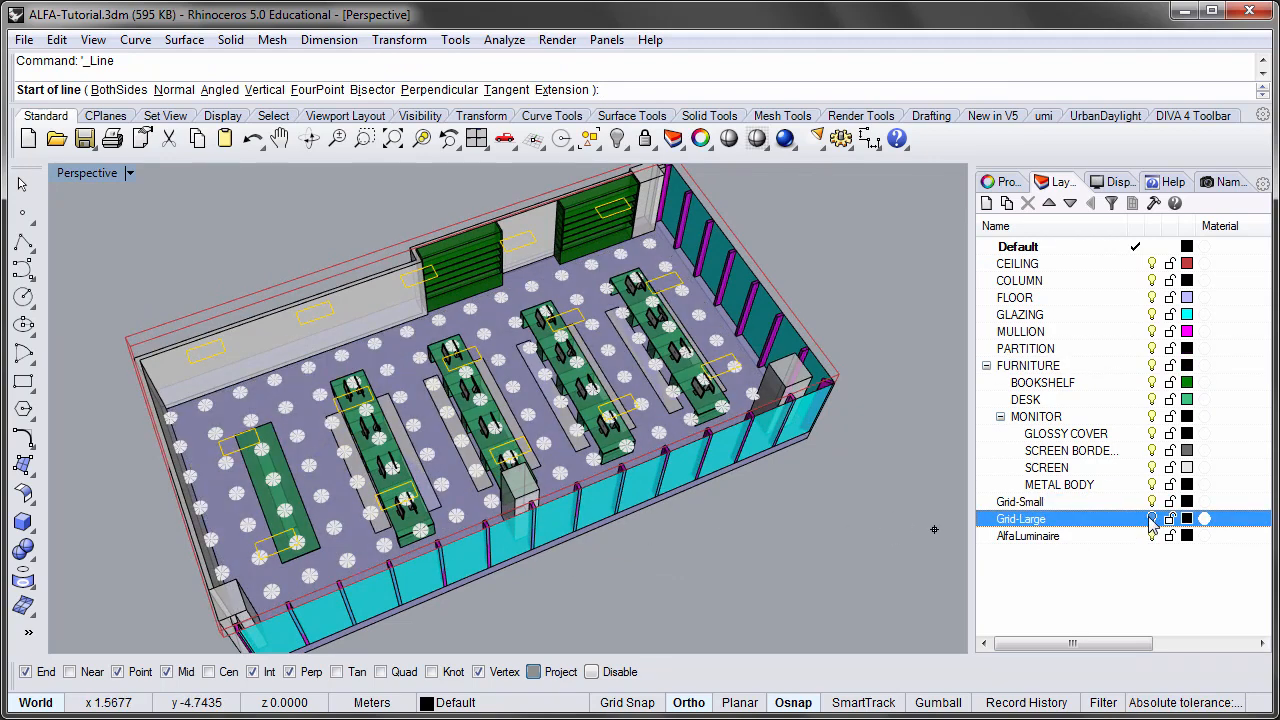
pyautogui.click(1151, 519)
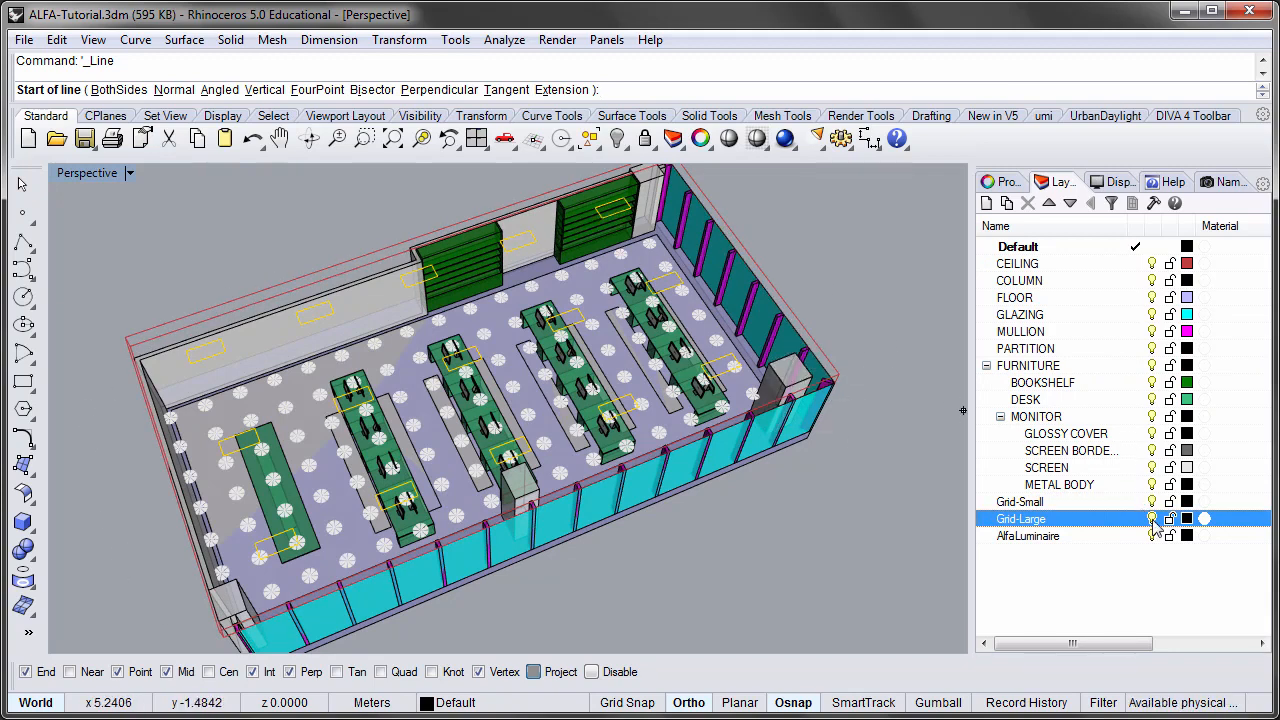
pyautogui.click(1152, 519)
pyautogui.press('Escape')
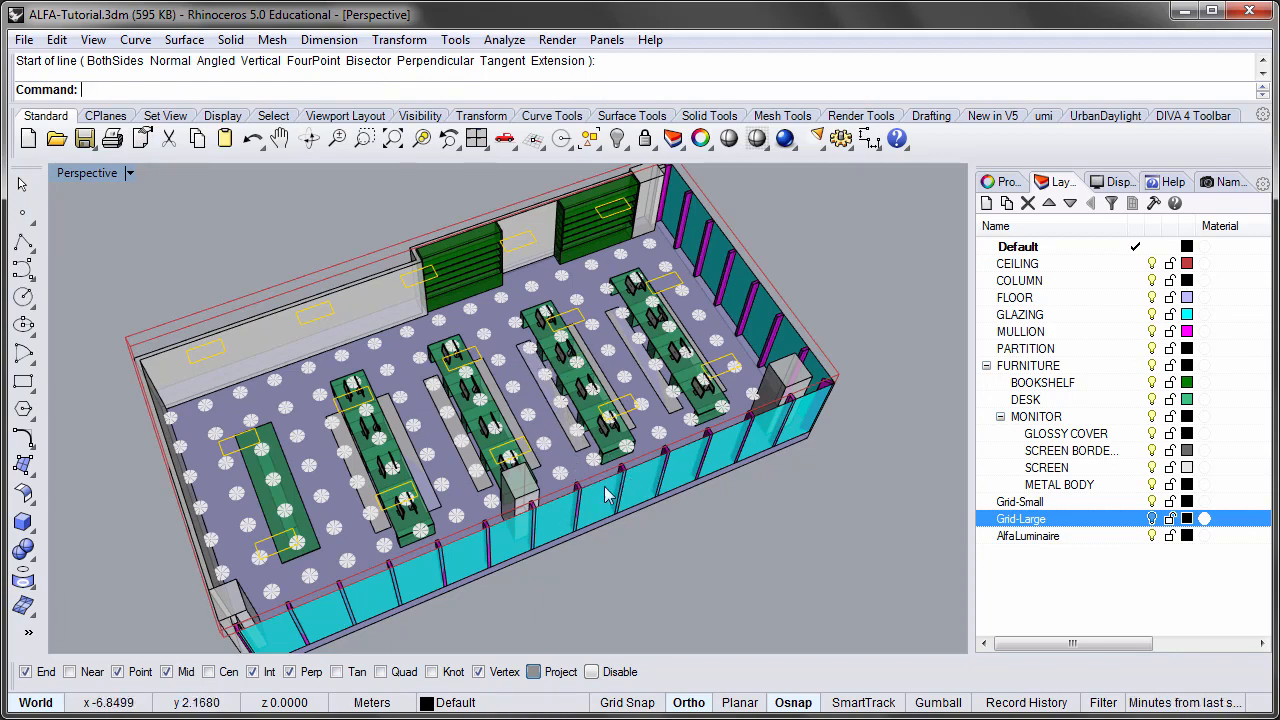
pyautogui.moveTo(606, 494); pyautogui.dragTo(541, 485, button='right')
pyautogui.scroll(2, 541, 552)
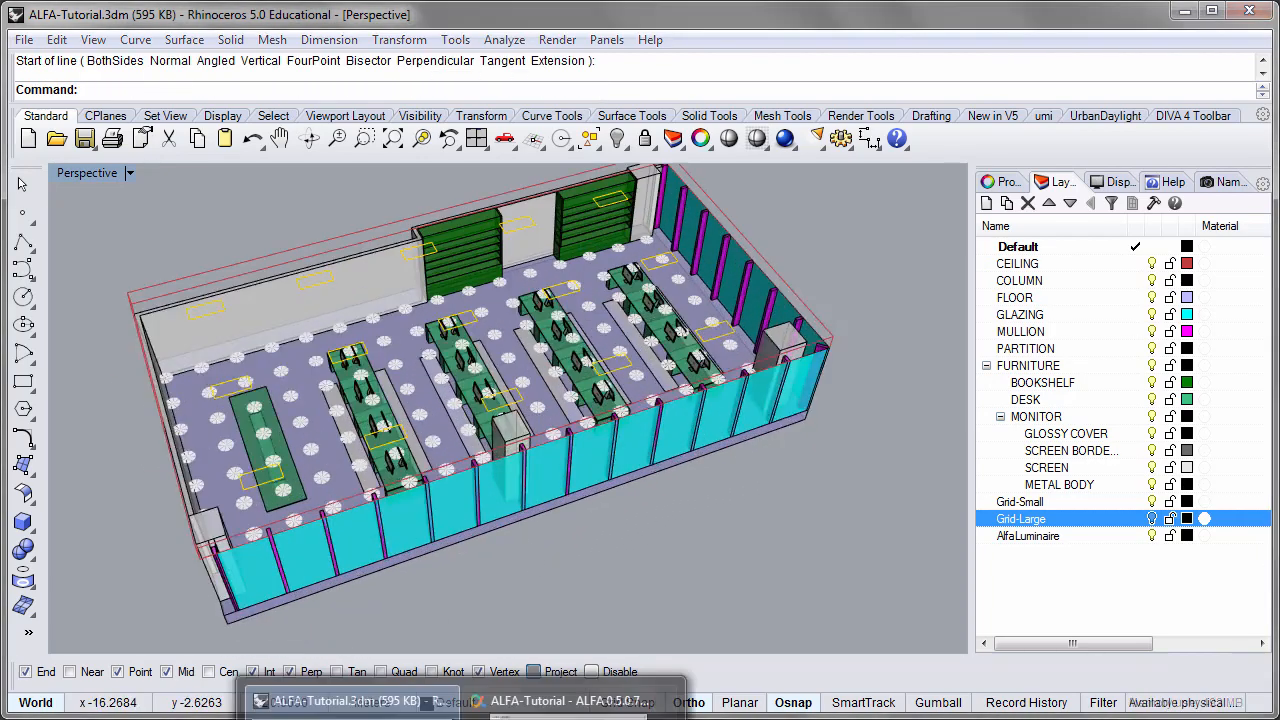
# Step: Switch to ALFA and assign the White Painted Room Walls material to the BOOKSHELF and DESK layers
pyautogui.click(590, 700)
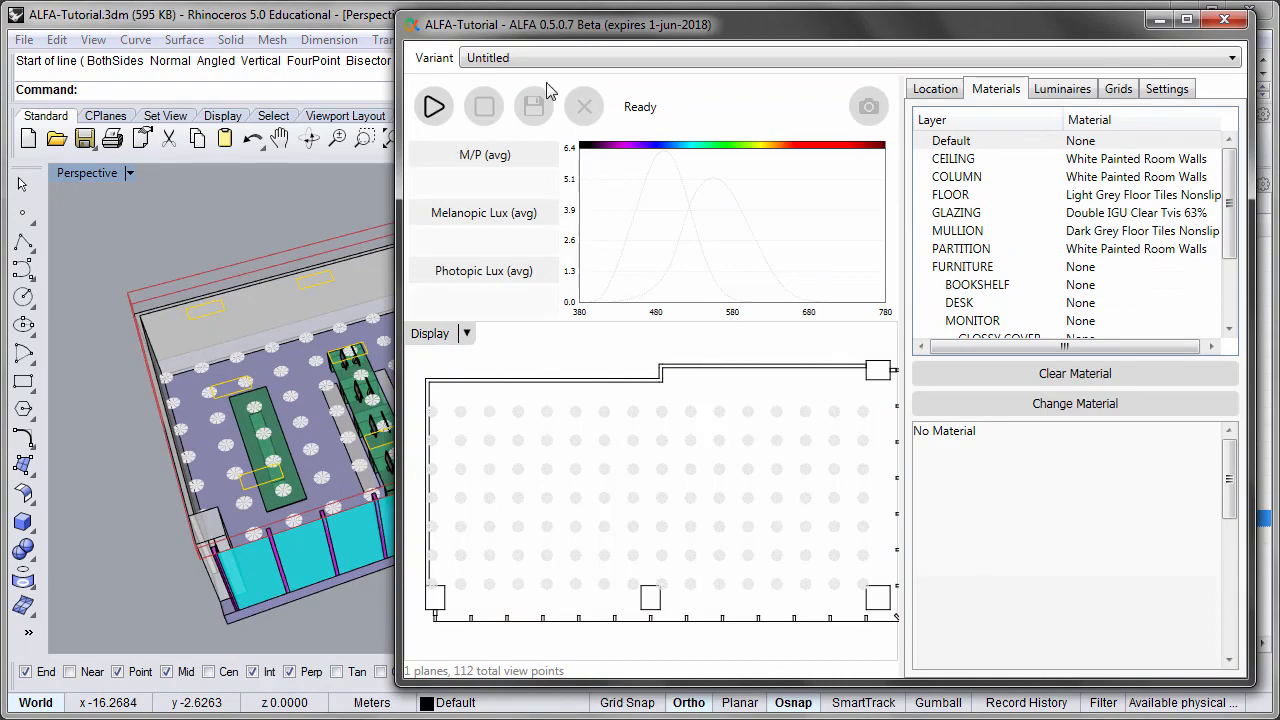
pyautogui.moveTo(792, 27); pyautogui.dragTo(435, 33)
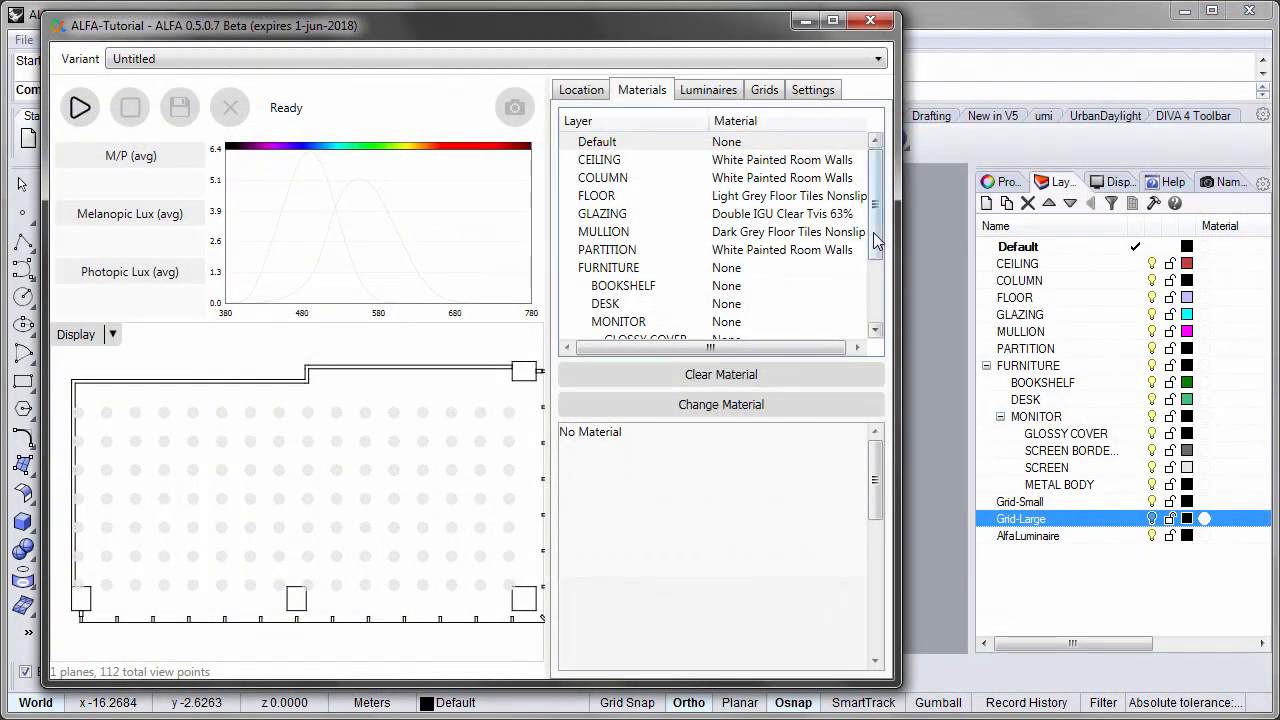
pyautogui.moveTo(876, 245); pyautogui.dragTo(876, 262)
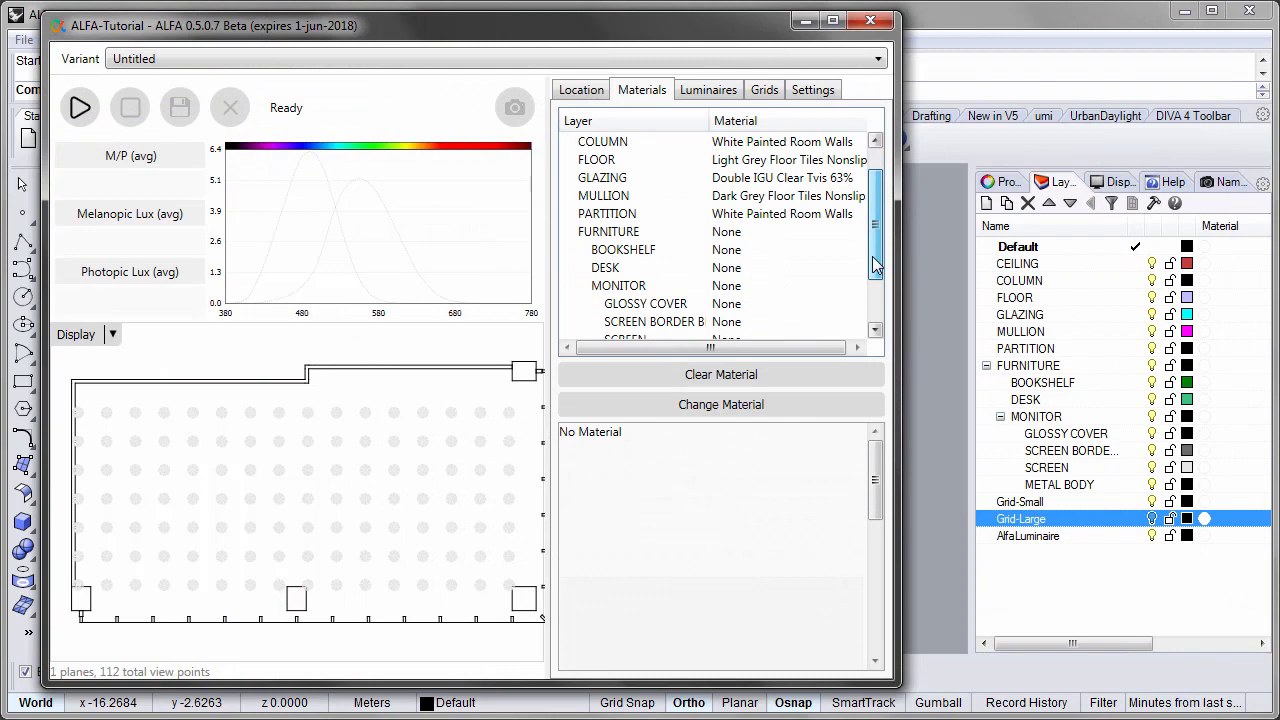
pyautogui.click(616, 251)
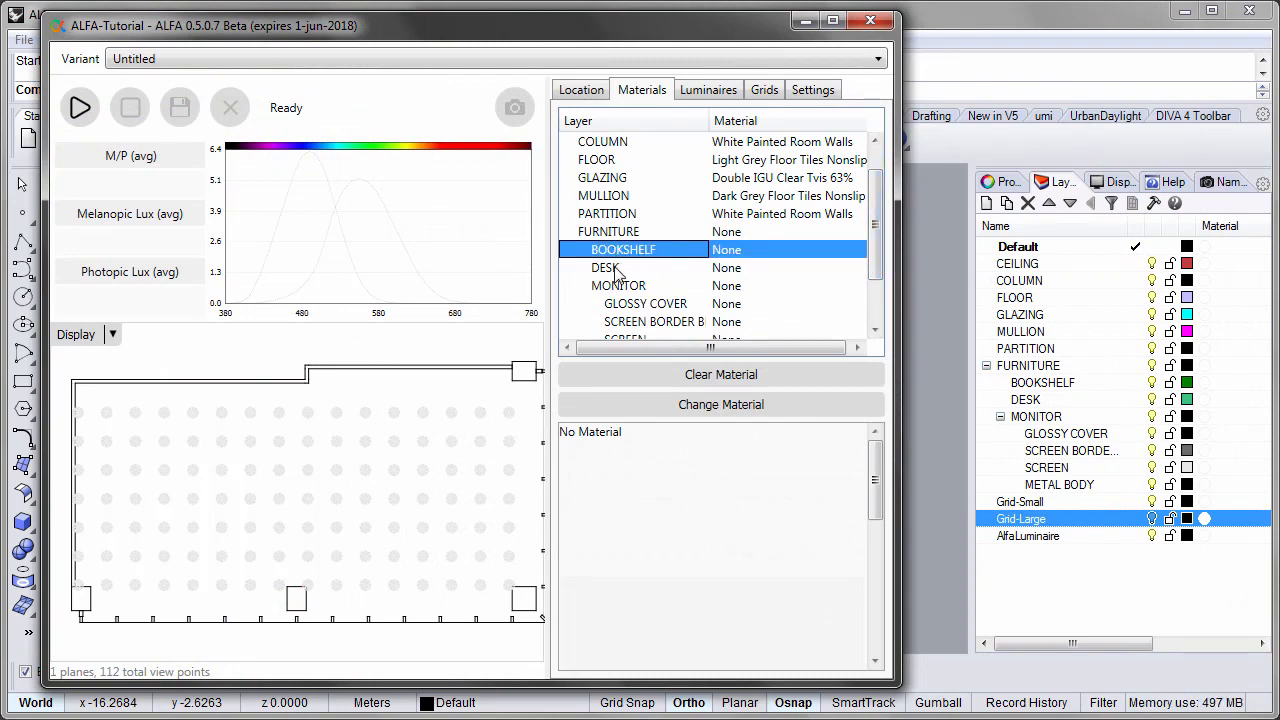
pyautogui.keyDown('shift'); pyautogui.click(617, 268); pyautogui.keyUp('shift')
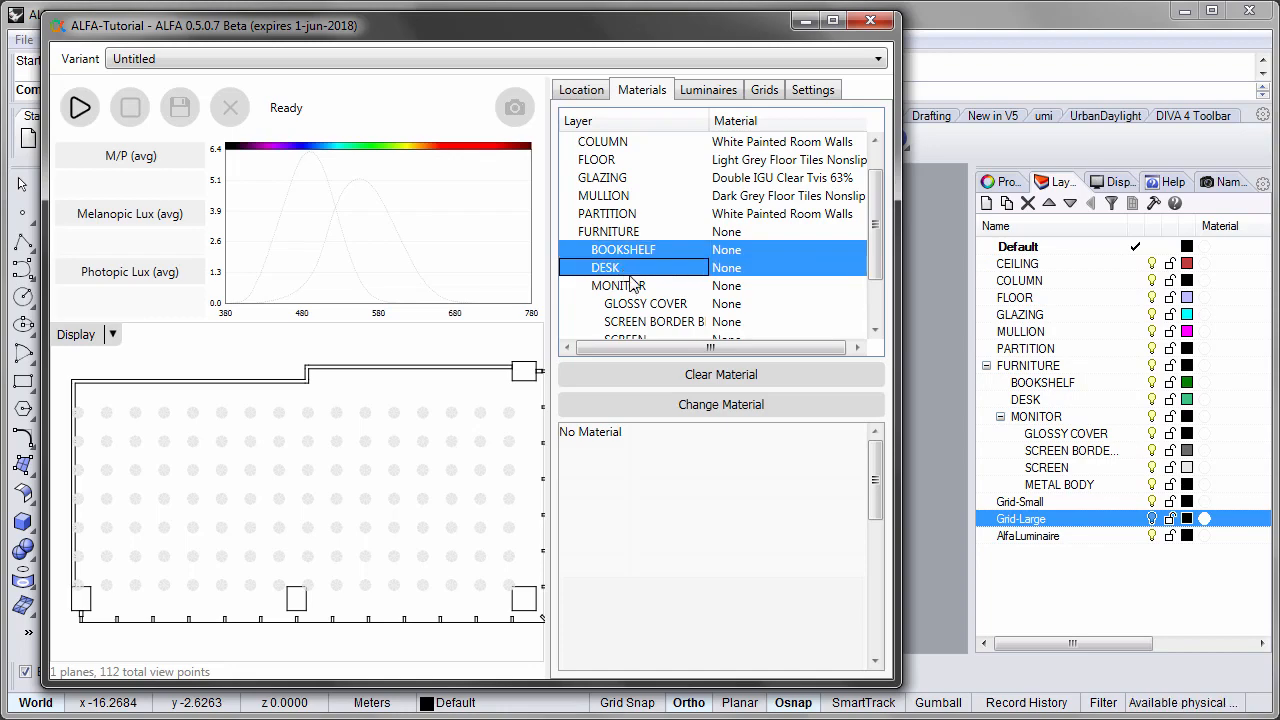
pyautogui.click(715, 406)
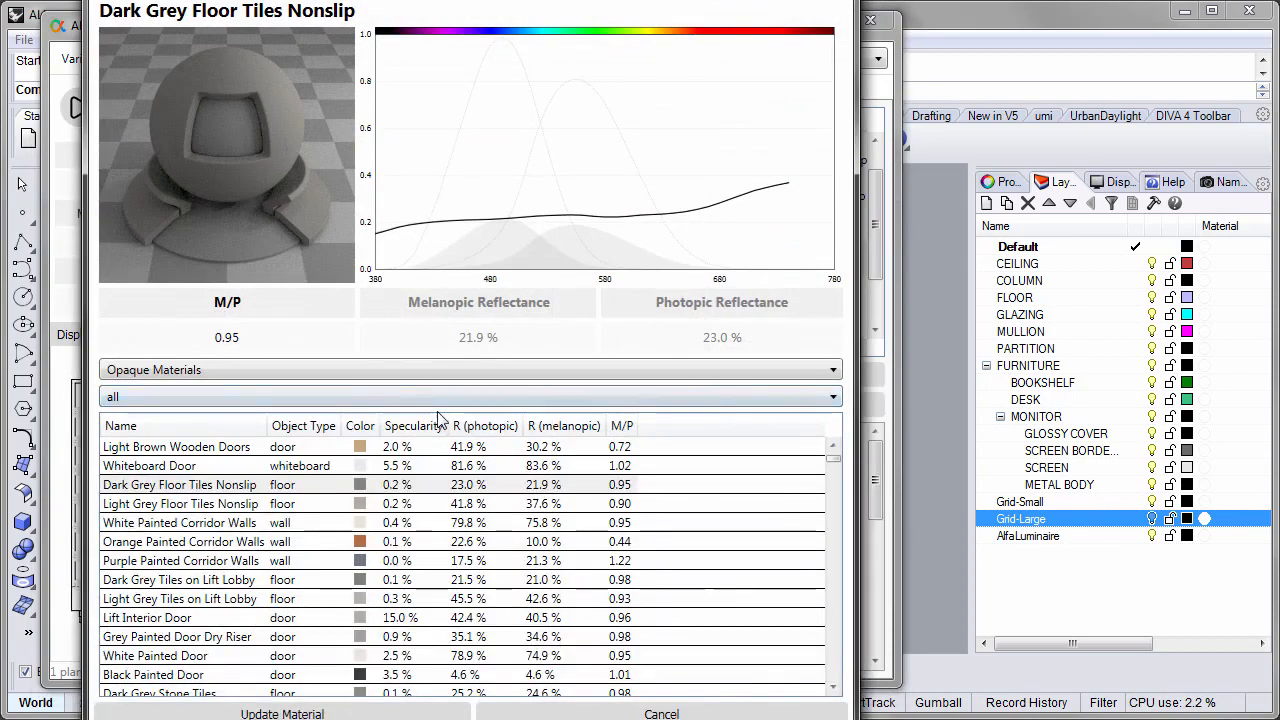
pyautogui.click(834, 447)
pyautogui.click(834, 447)
pyautogui.click(834, 447)
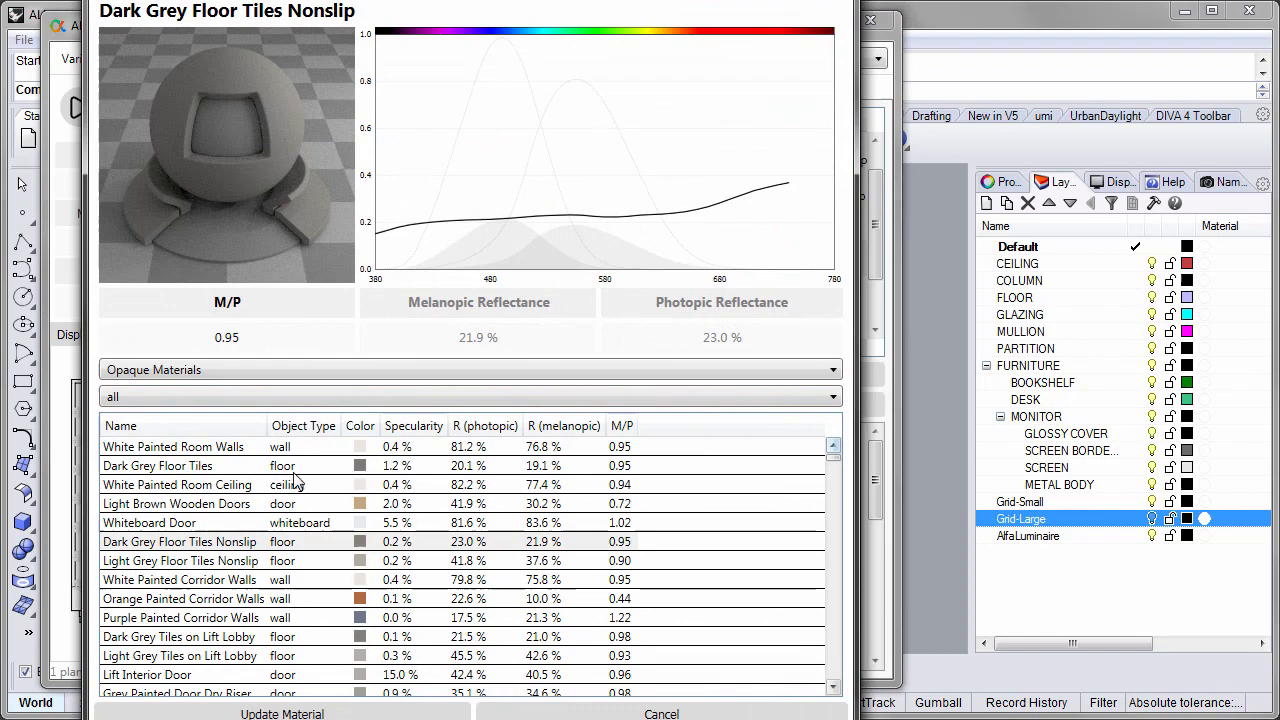
pyautogui.click(178, 449)
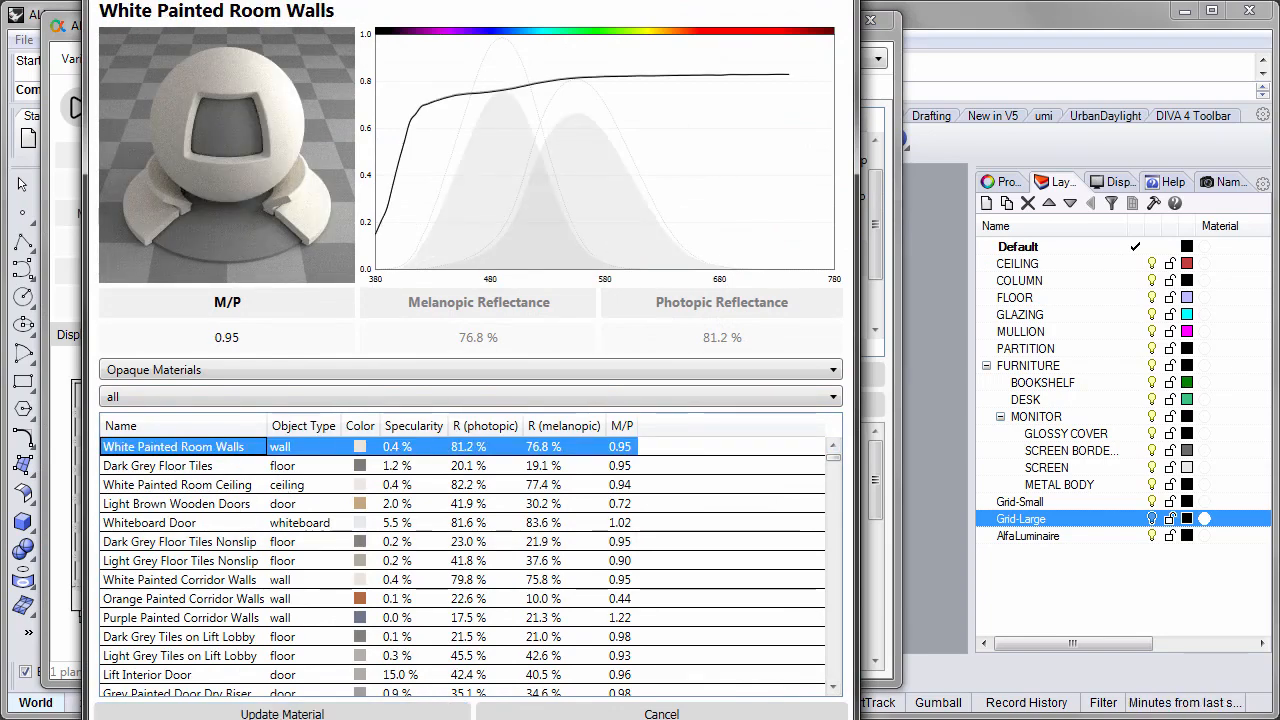
pyautogui.click(240, 713)
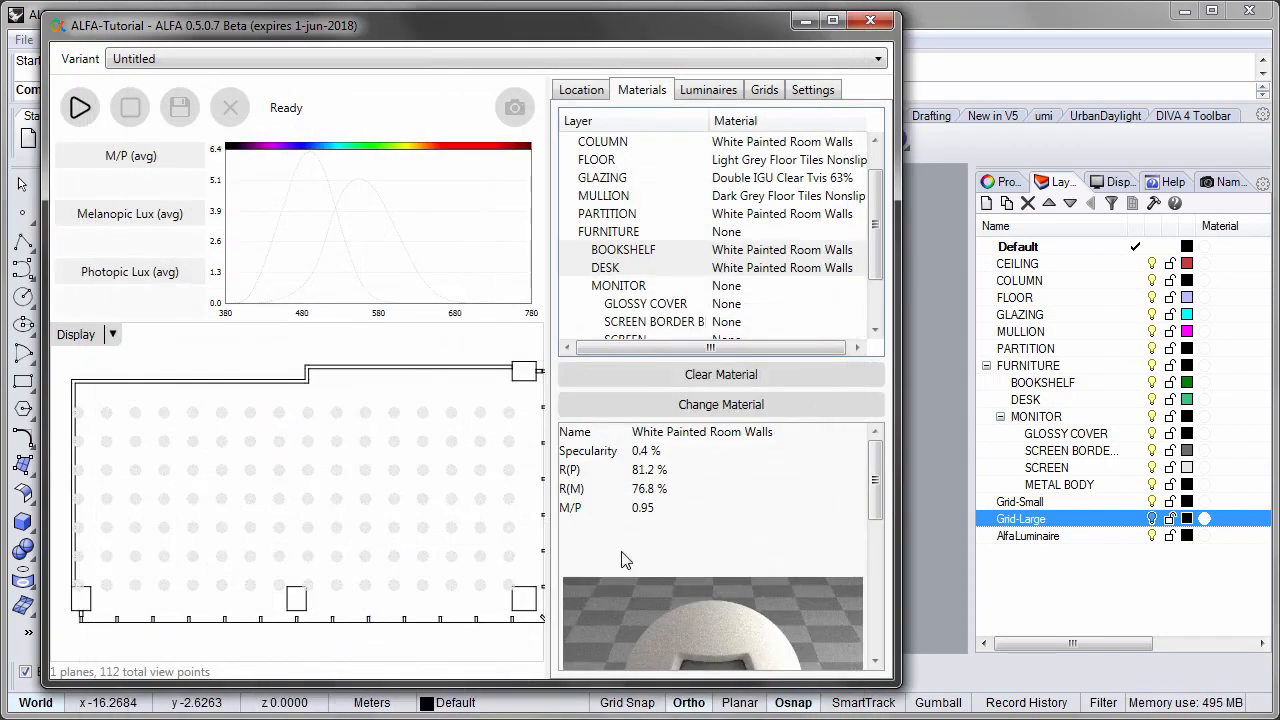
# Step: Assign the glazing material Single Plane Clear 6mm Tvis 88% to the monitor's GLOSSY COVER layer
pyautogui.click(632, 287)
pyautogui.click(630, 304)
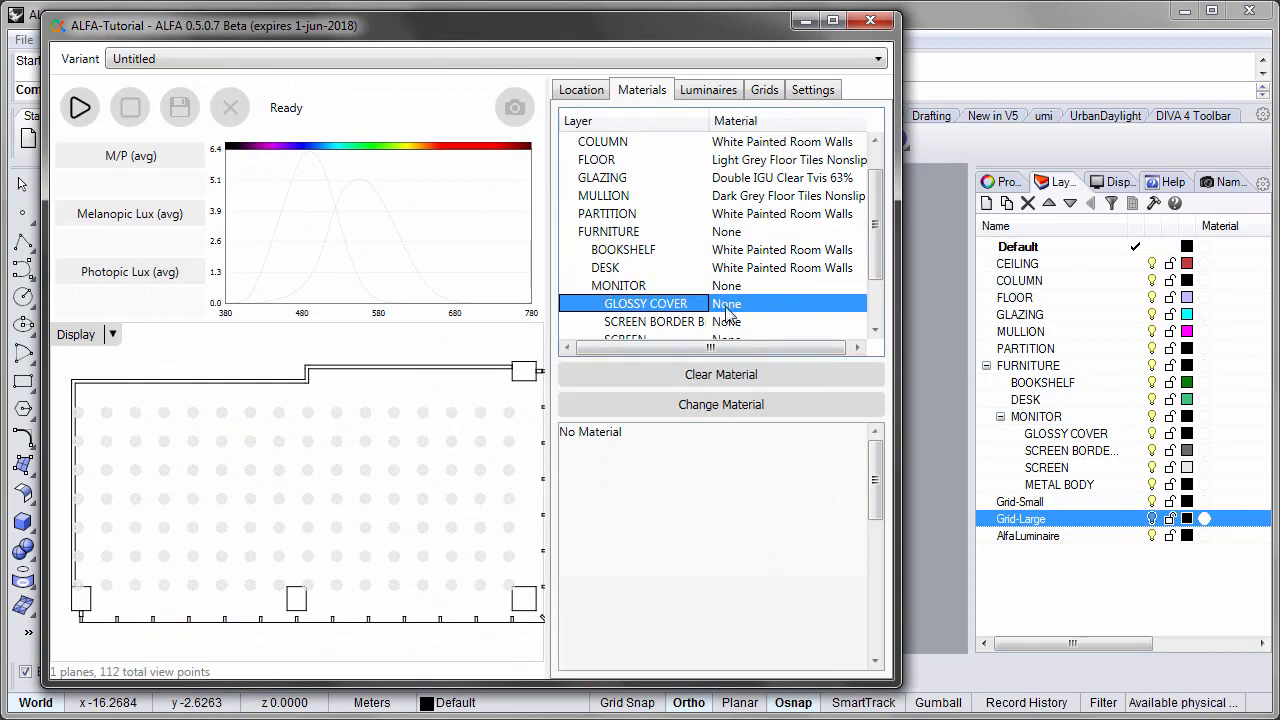
pyautogui.click(720, 404)
pyautogui.click(410, 370)
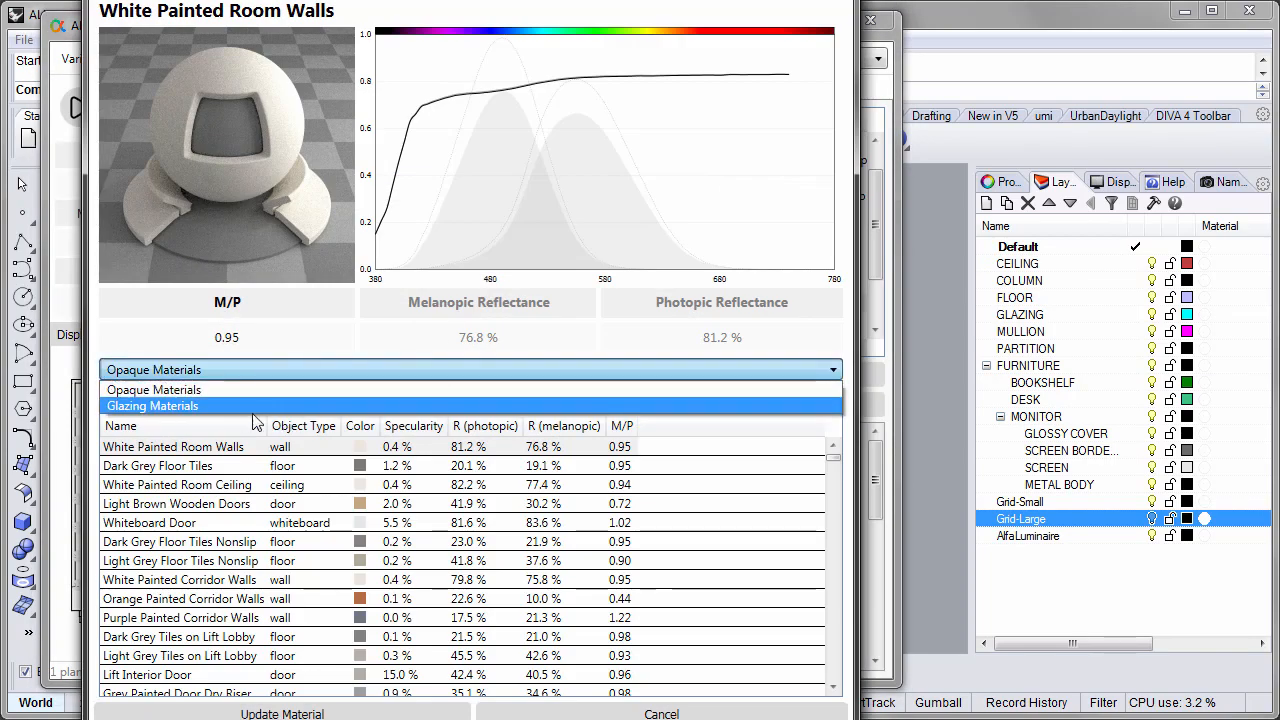
pyautogui.click(228, 404)
pyautogui.click(228, 691)
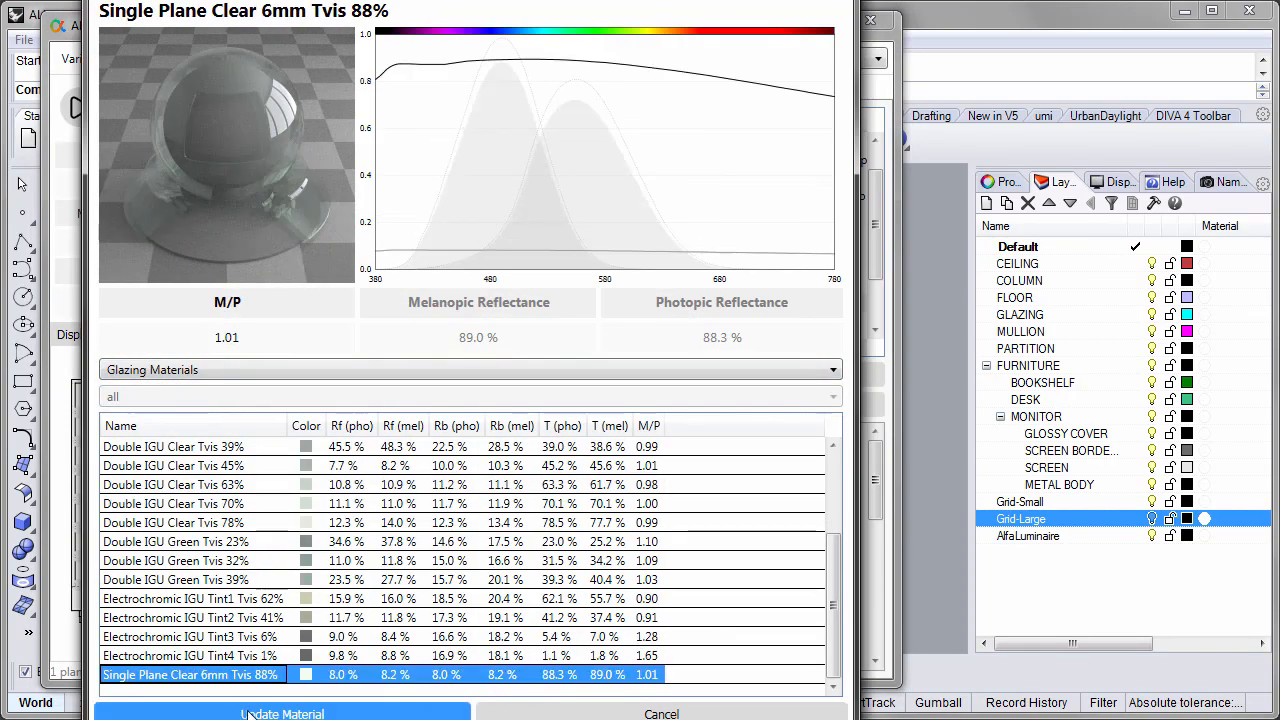
pyautogui.click(282, 713)
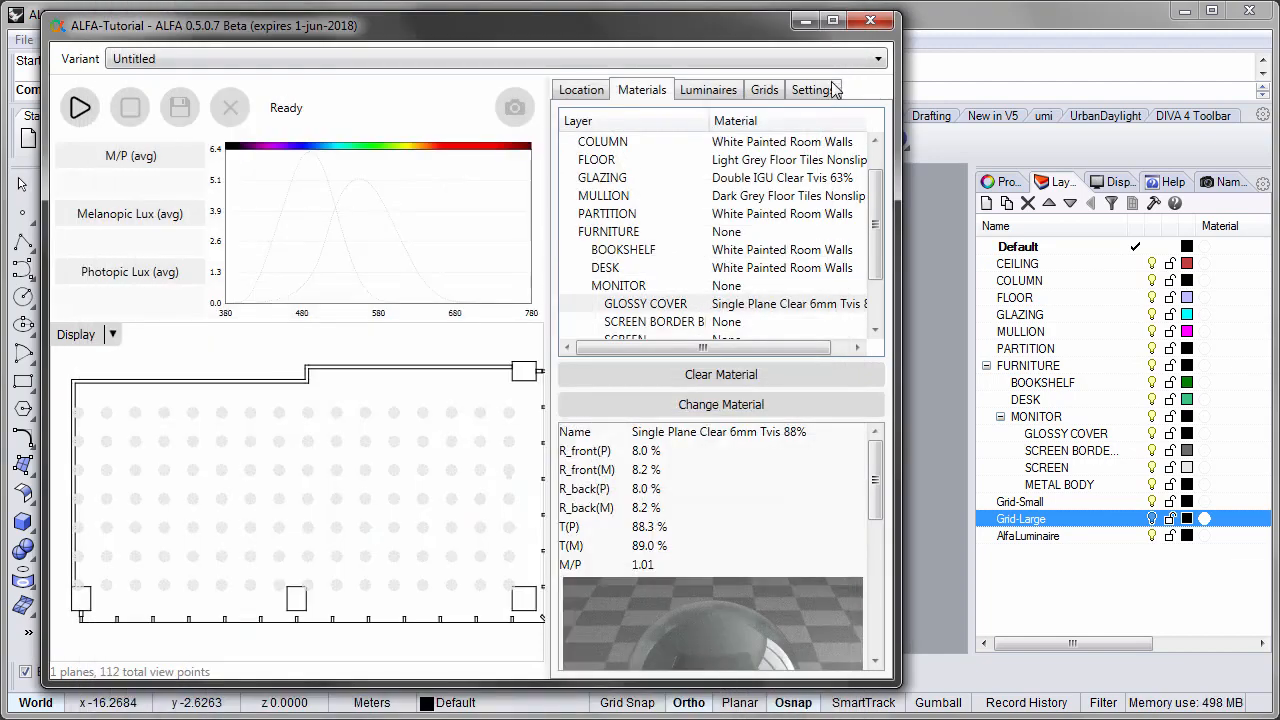
# Step: Sort the opaque color swatches by photopic reflectance and assign Dupont Midnight Black 120 to the SCREEN BORDER BLACK layer
pyautogui.click(679, 322)
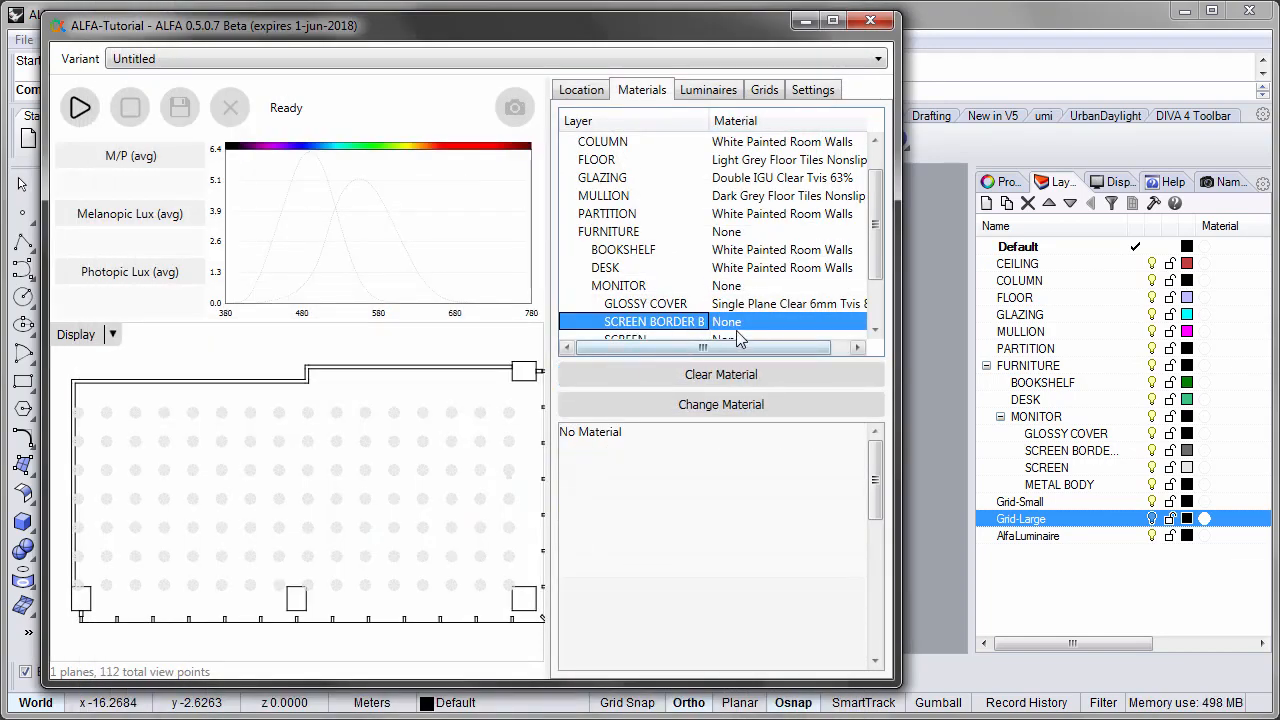
pyautogui.doubleClick(709, 120)
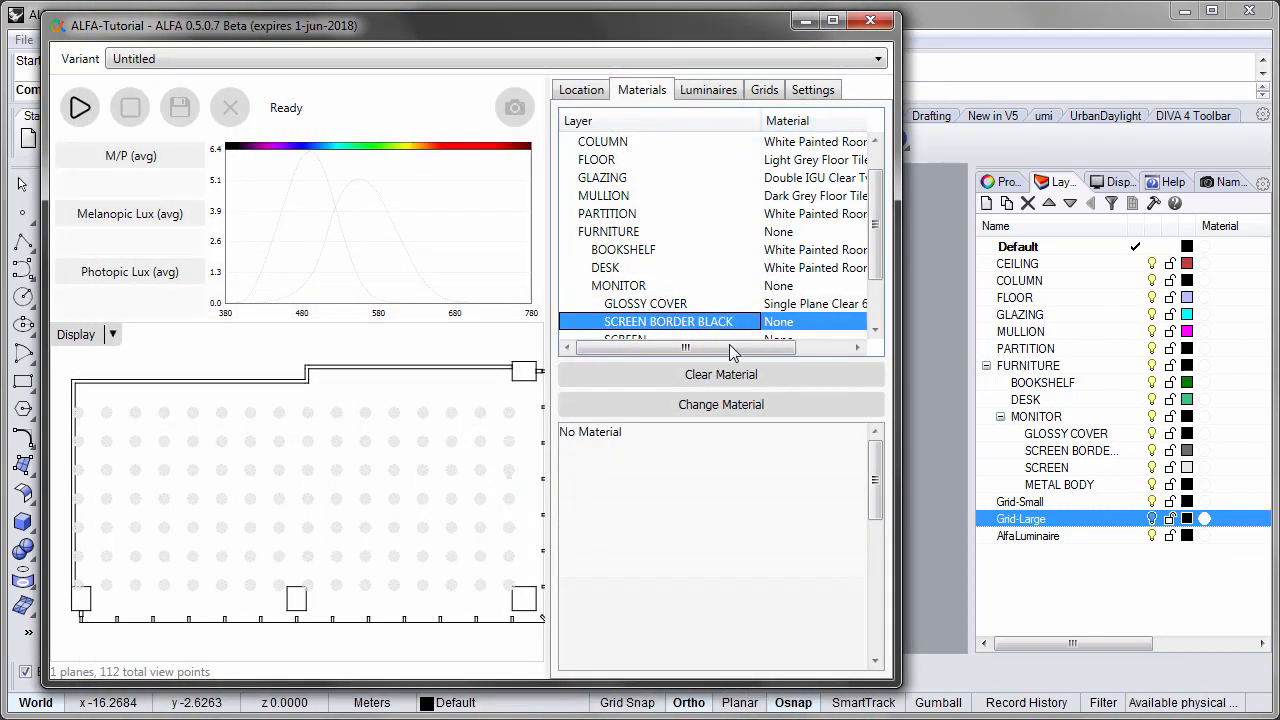
pyautogui.click(709, 405)
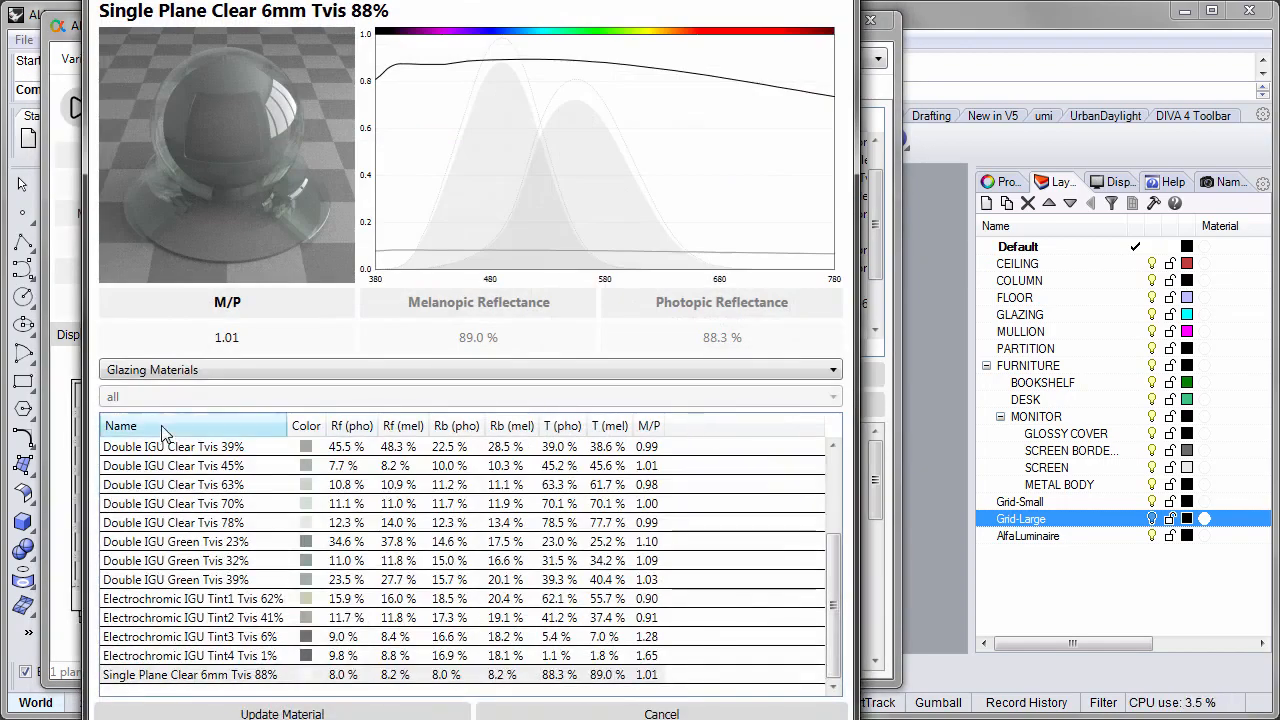
pyautogui.click(160, 370)
pyautogui.click(155, 386)
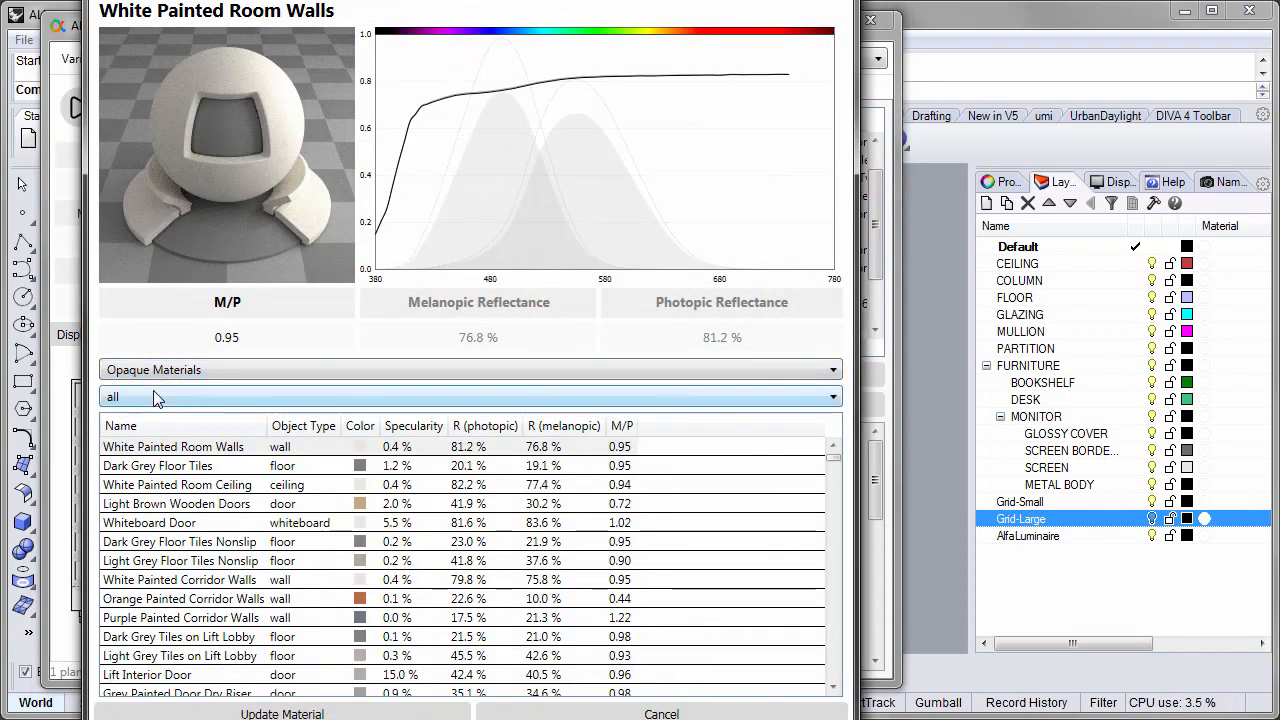
pyautogui.click(155, 398)
pyautogui.click(204, 456)
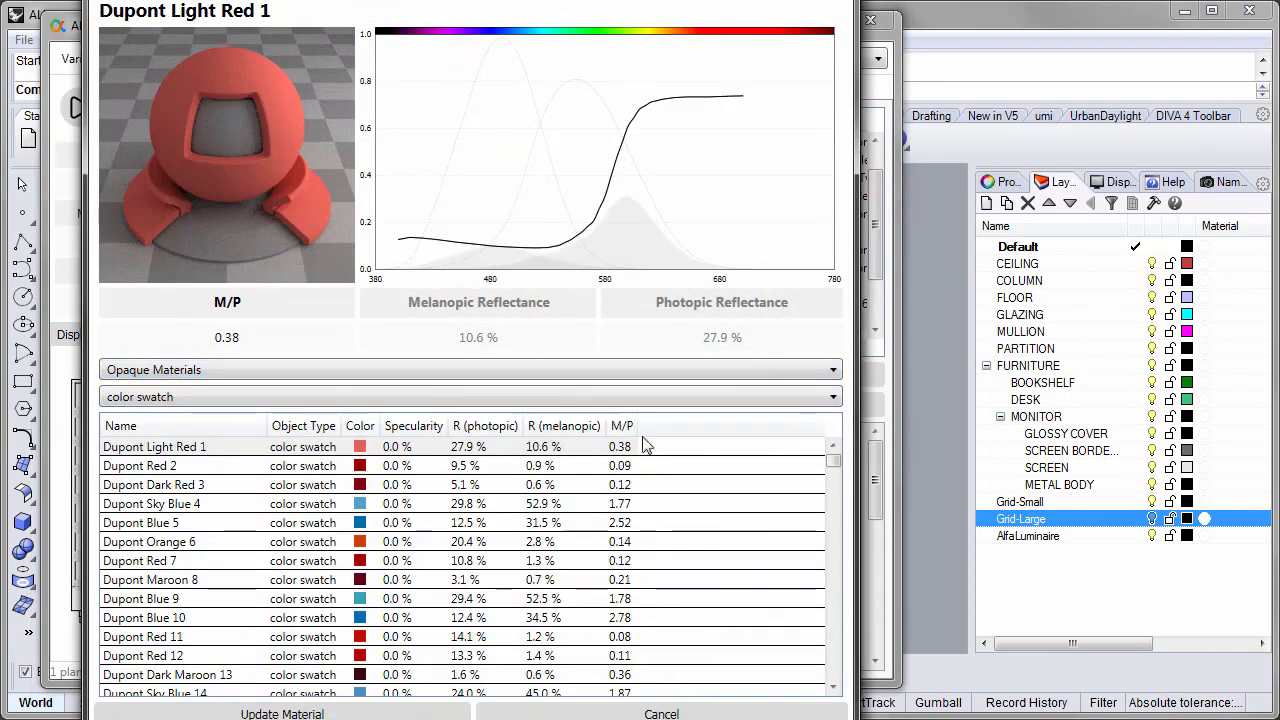
pyautogui.click(488, 427)
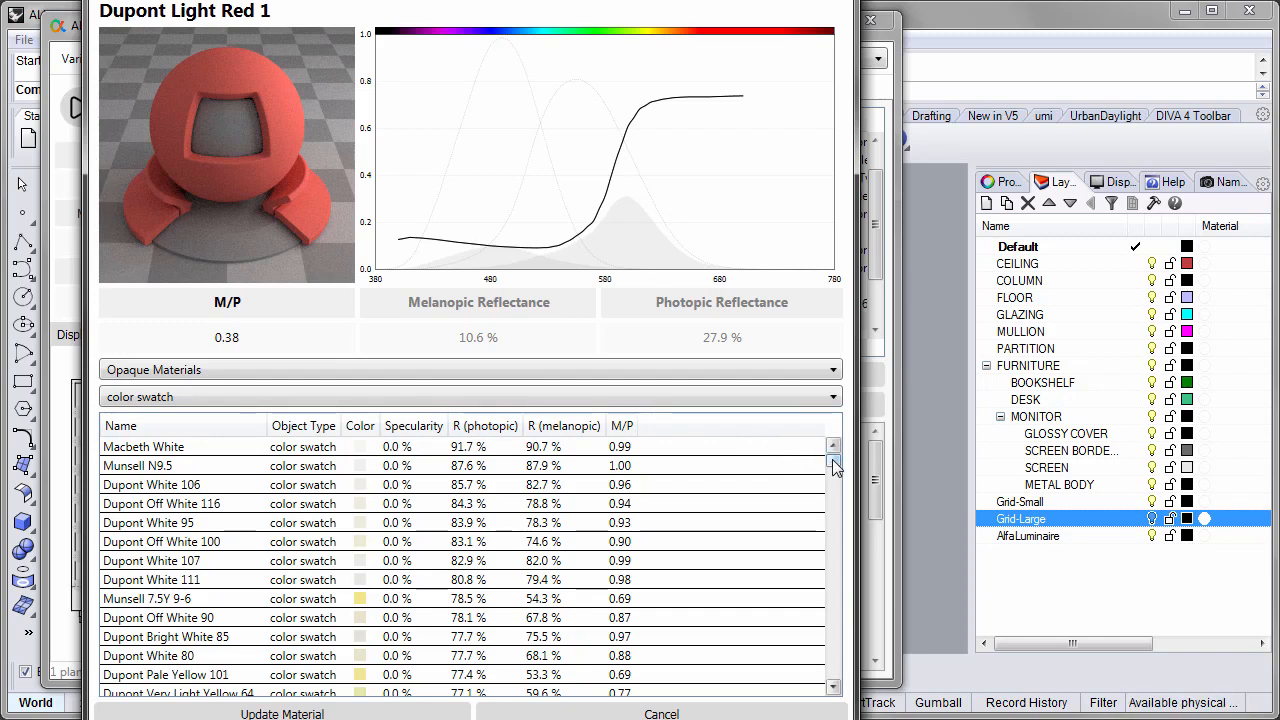
pyautogui.moveTo(836, 467); pyautogui.dragTo(400, 693)
pyautogui.click(193, 676)
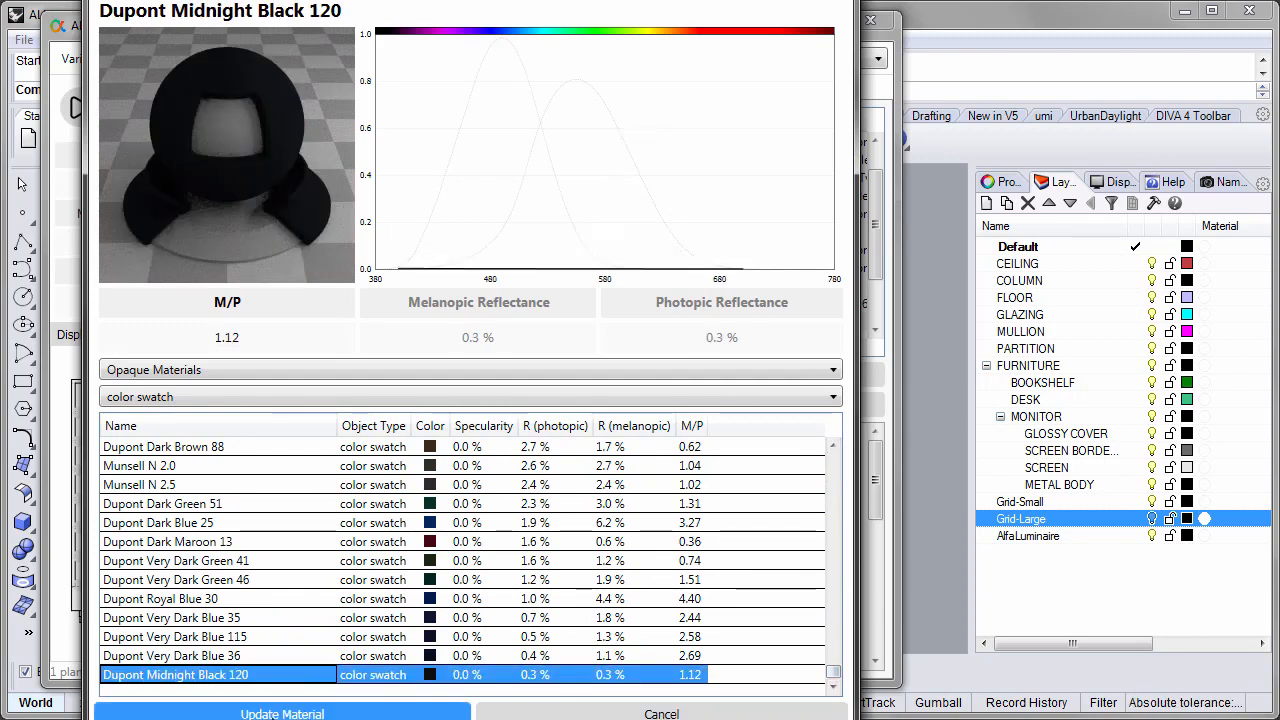
pyautogui.click(320, 712)
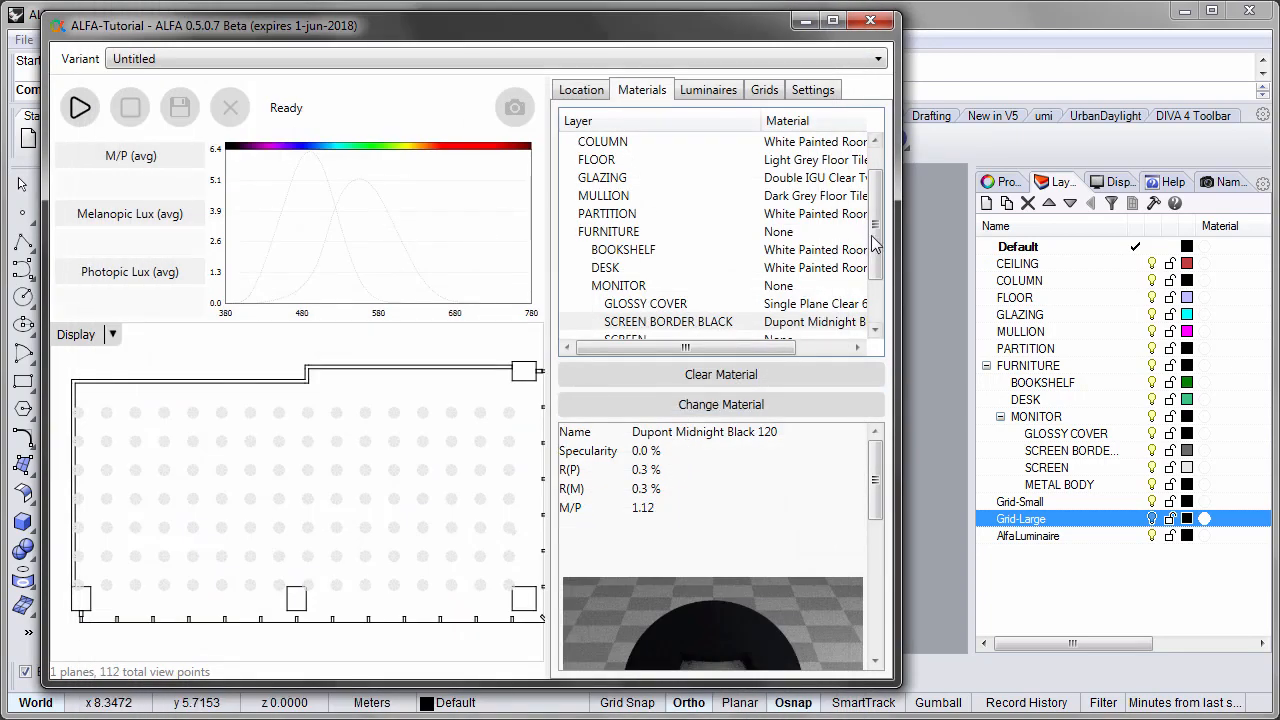
# Step: Sort the color swatches by M/P ratio and assign Munsell N3.0 to the monitor's SCREEN layer
pyautogui.scroll(-2, 876, 250)
pyautogui.click(640, 267)
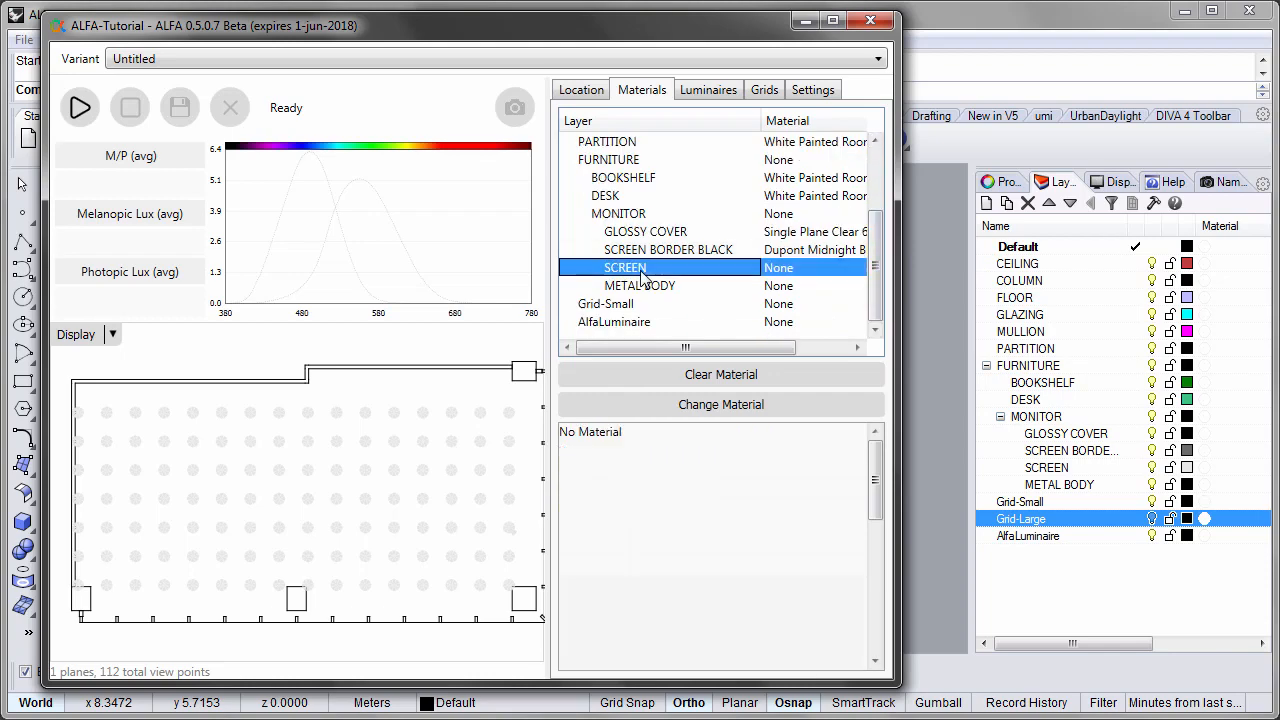
pyautogui.click(729, 404)
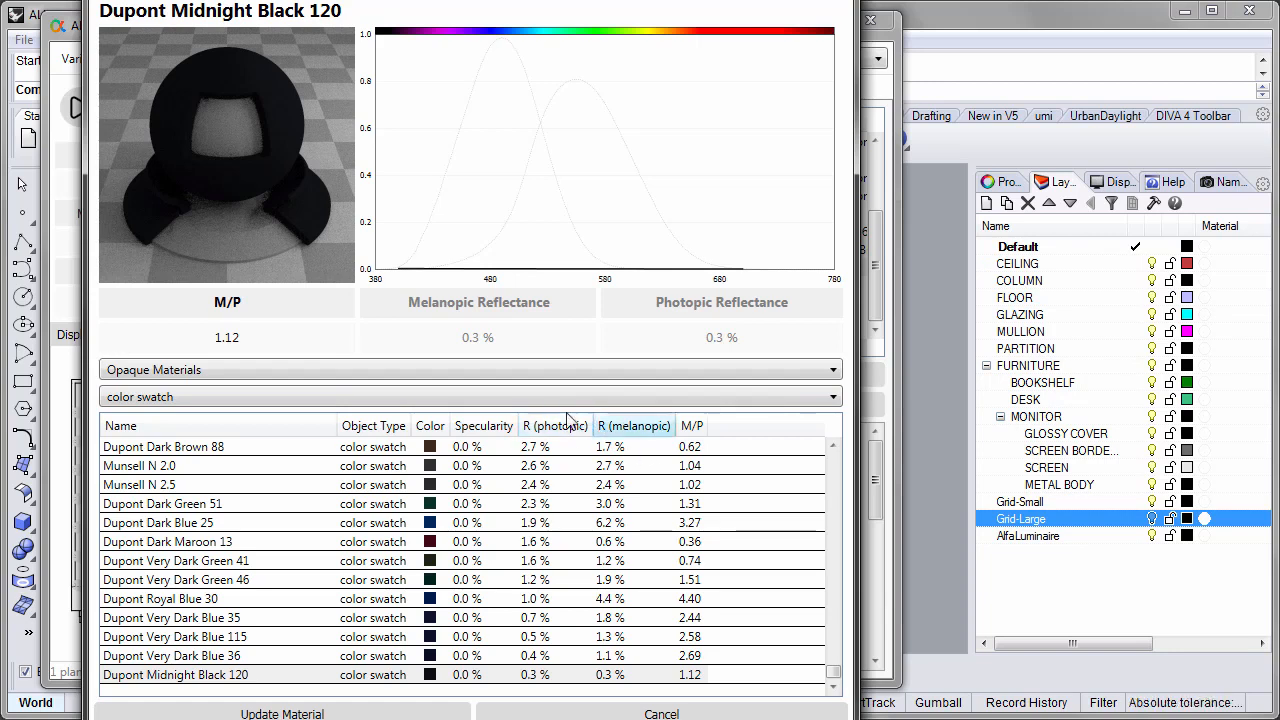
pyautogui.click(697, 425)
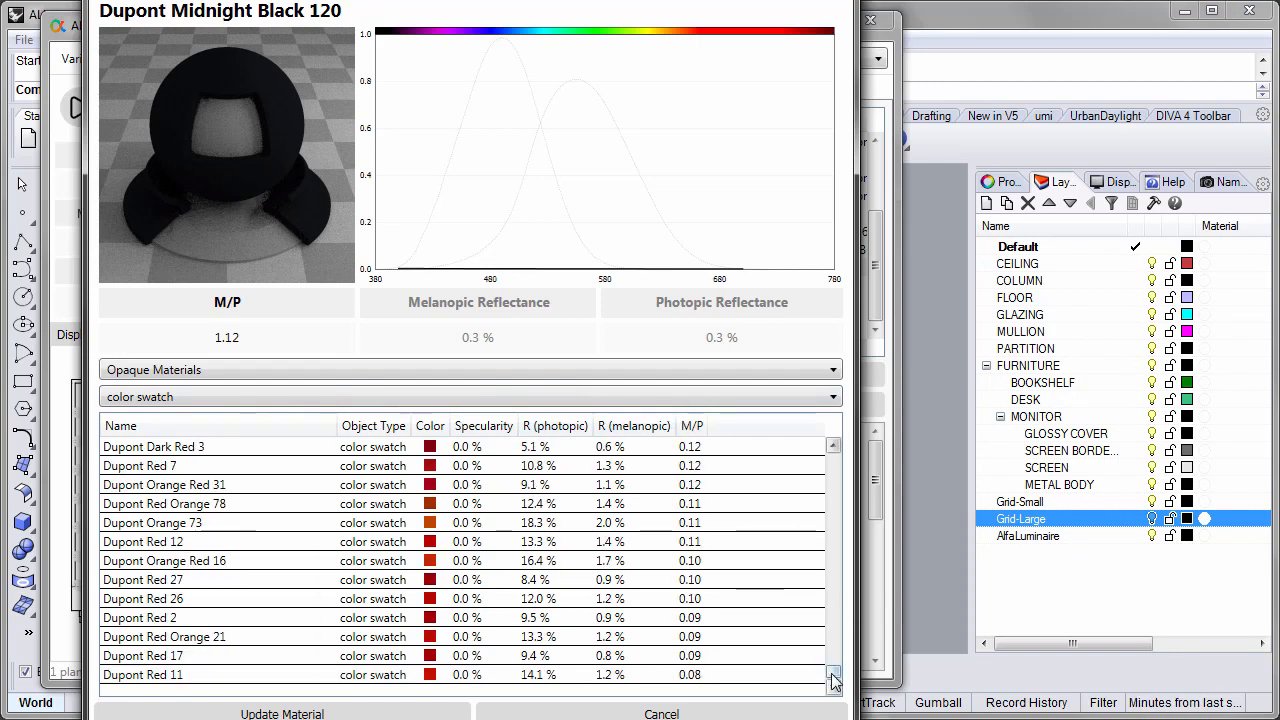
pyautogui.moveTo(833, 680); pyautogui.dragTo(835, 545)
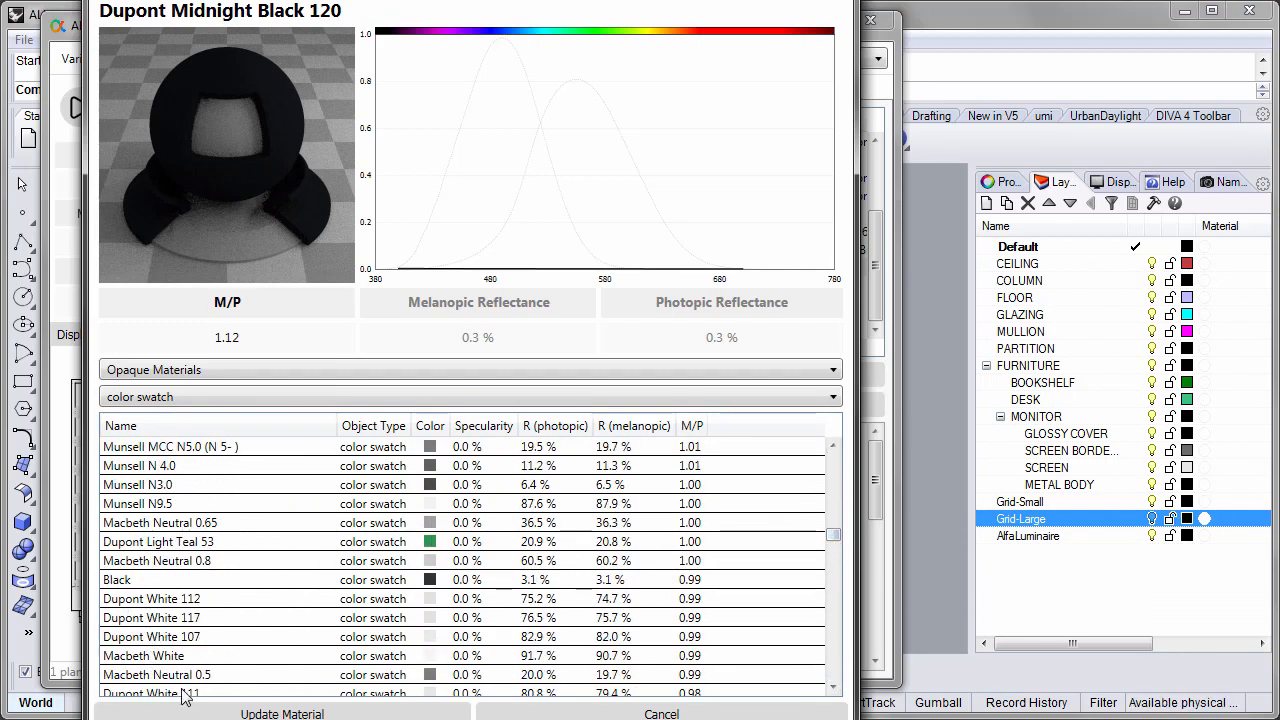
pyautogui.click(545, 484)
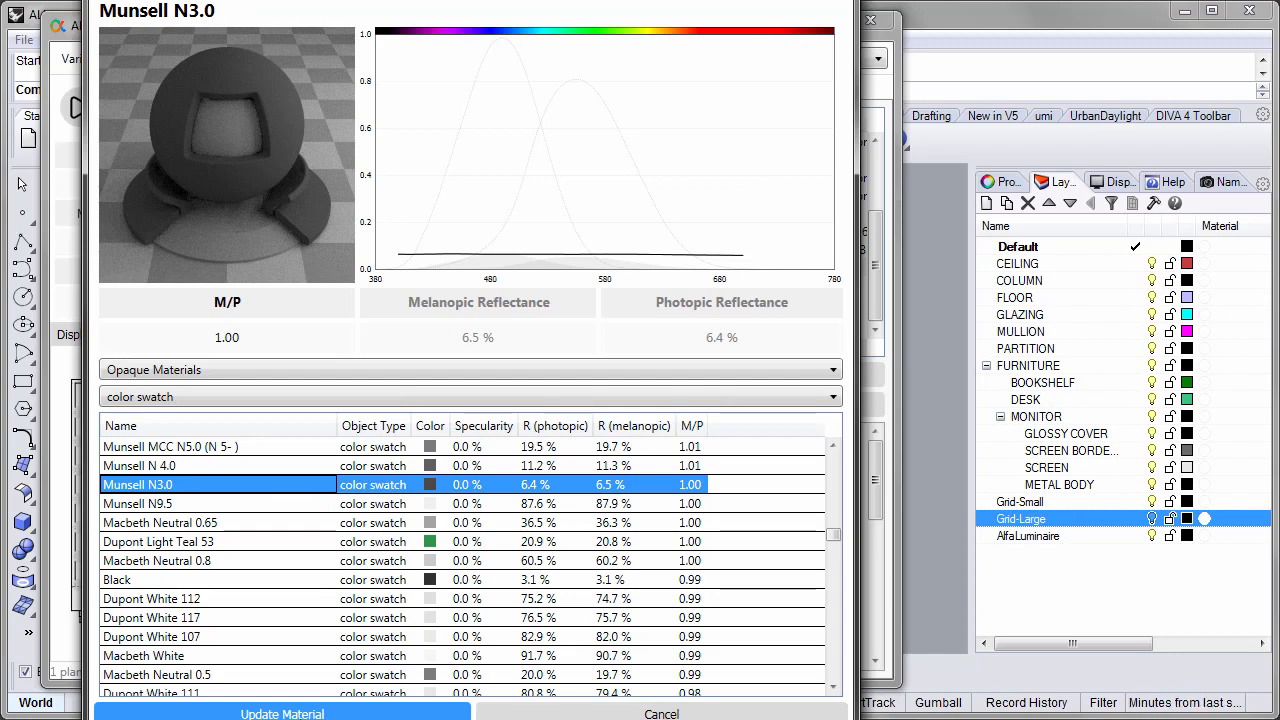
pyautogui.click(282, 713)
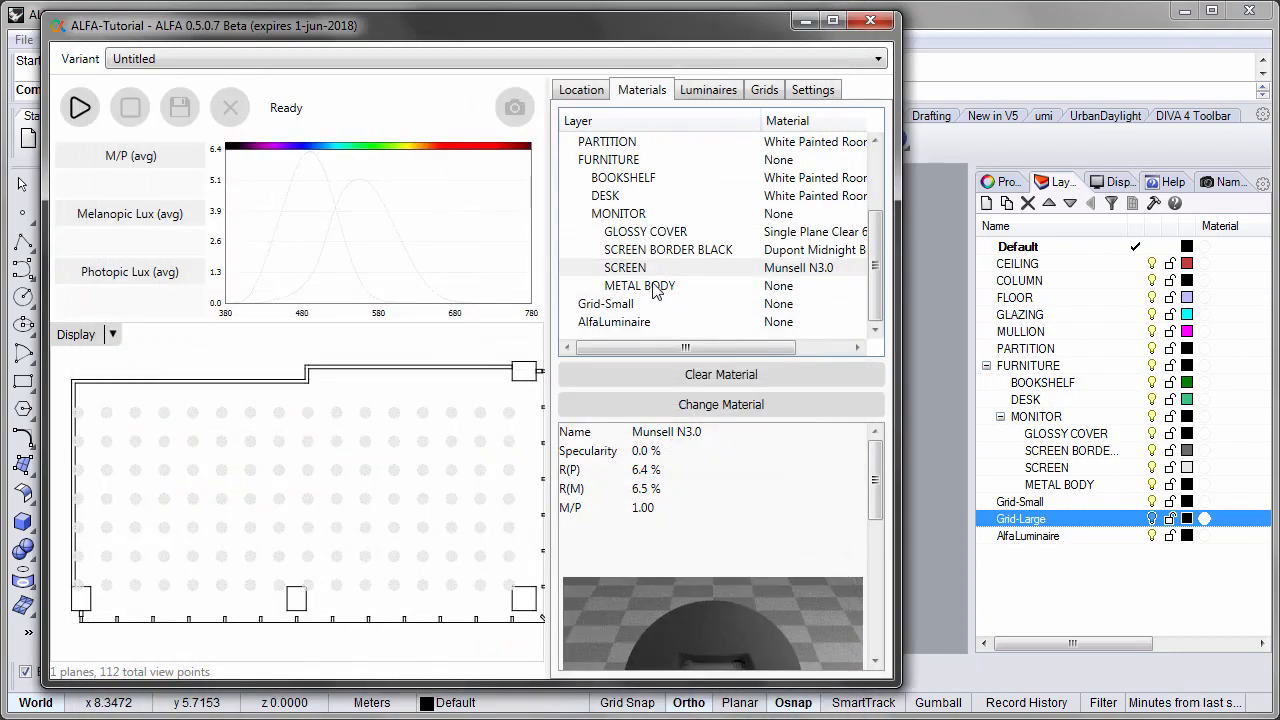
# Step: Filter the opaque materials to exterior and assign Grey Aluminium Façade Cladding to the monitor's METAL BODY layer
pyautogui.click(655, 287)
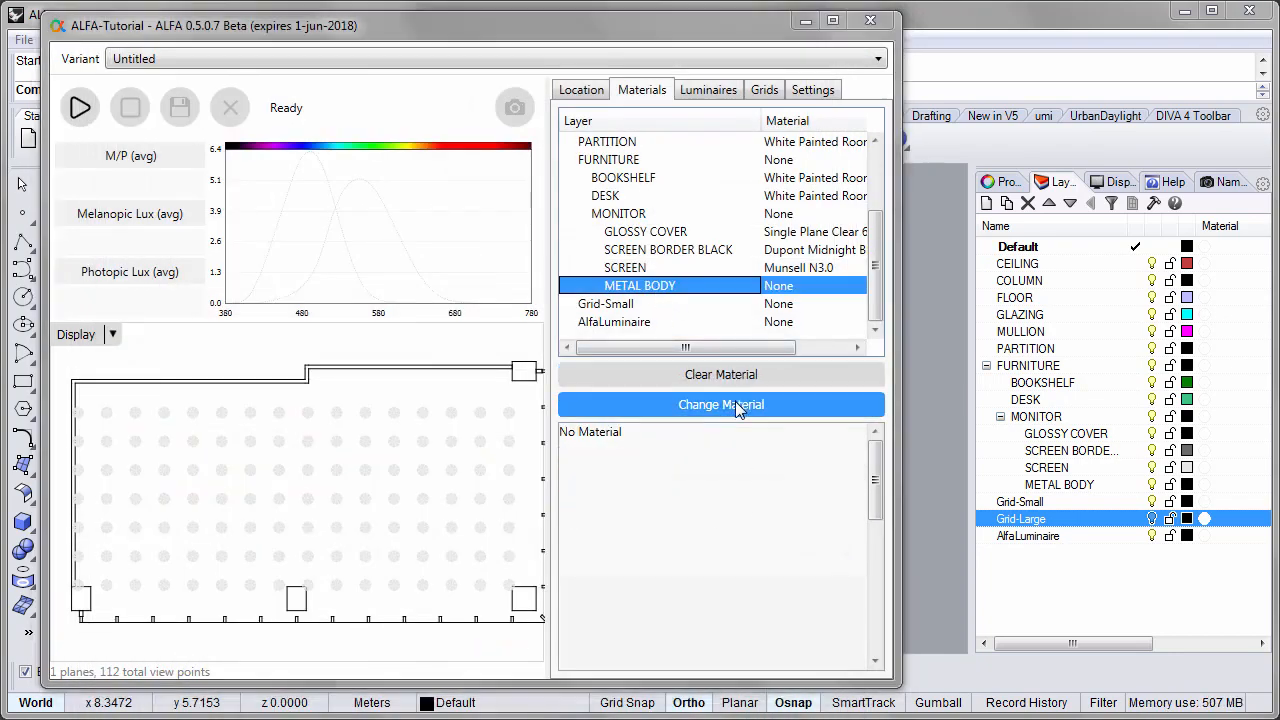
pyautogui.click(738, 406)
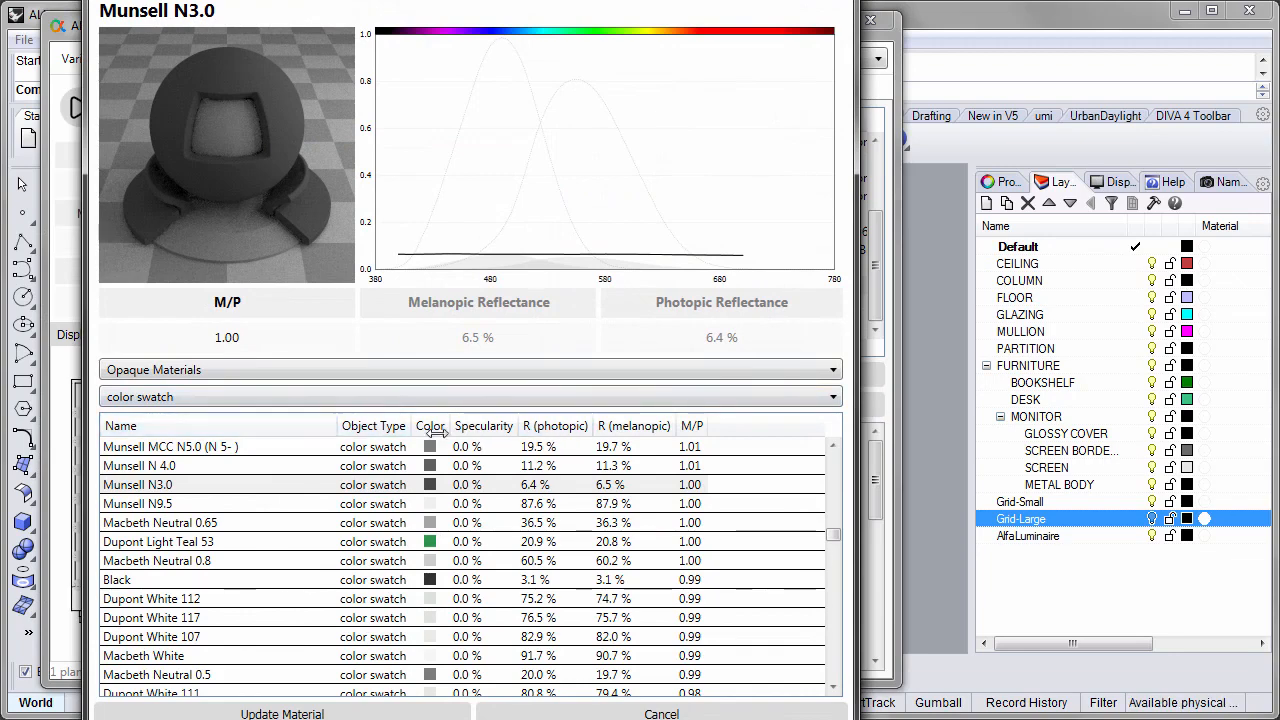
pyautogui.click(205, 397)
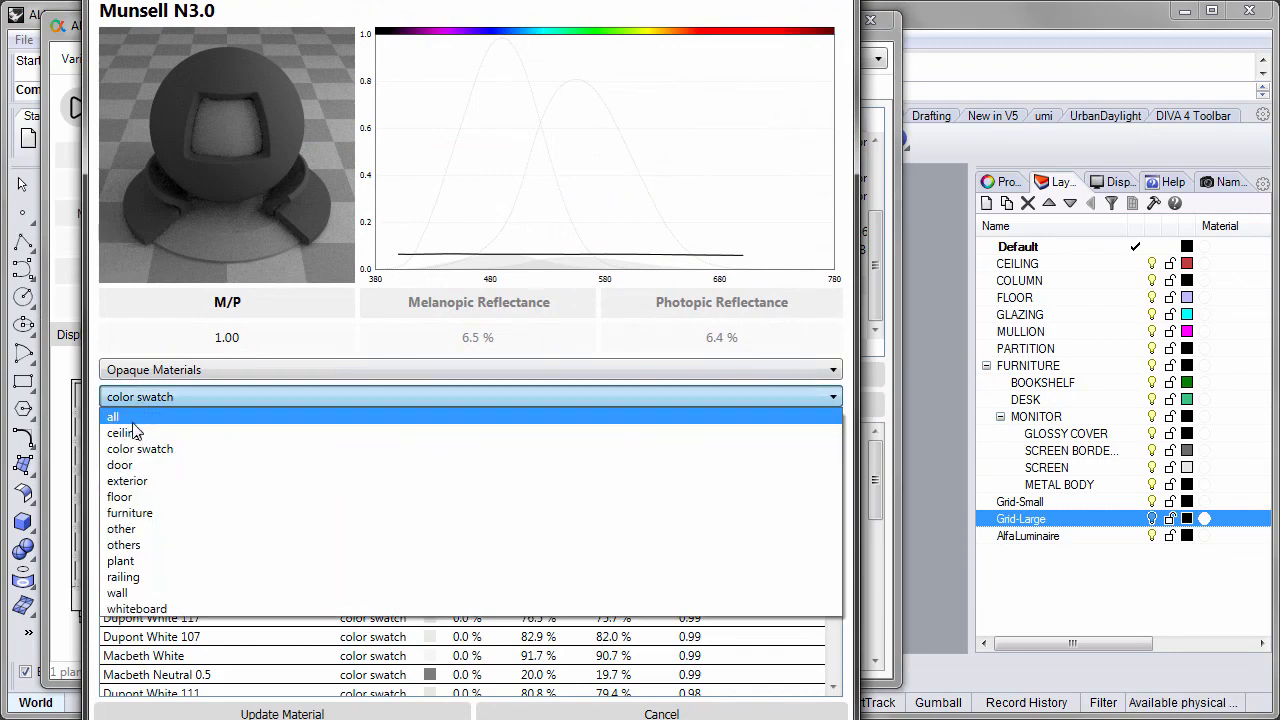
pyautogui.click(151, 483)
pyautogui.moveTo(838, 617); pyautogui.dragTo(838, 478)
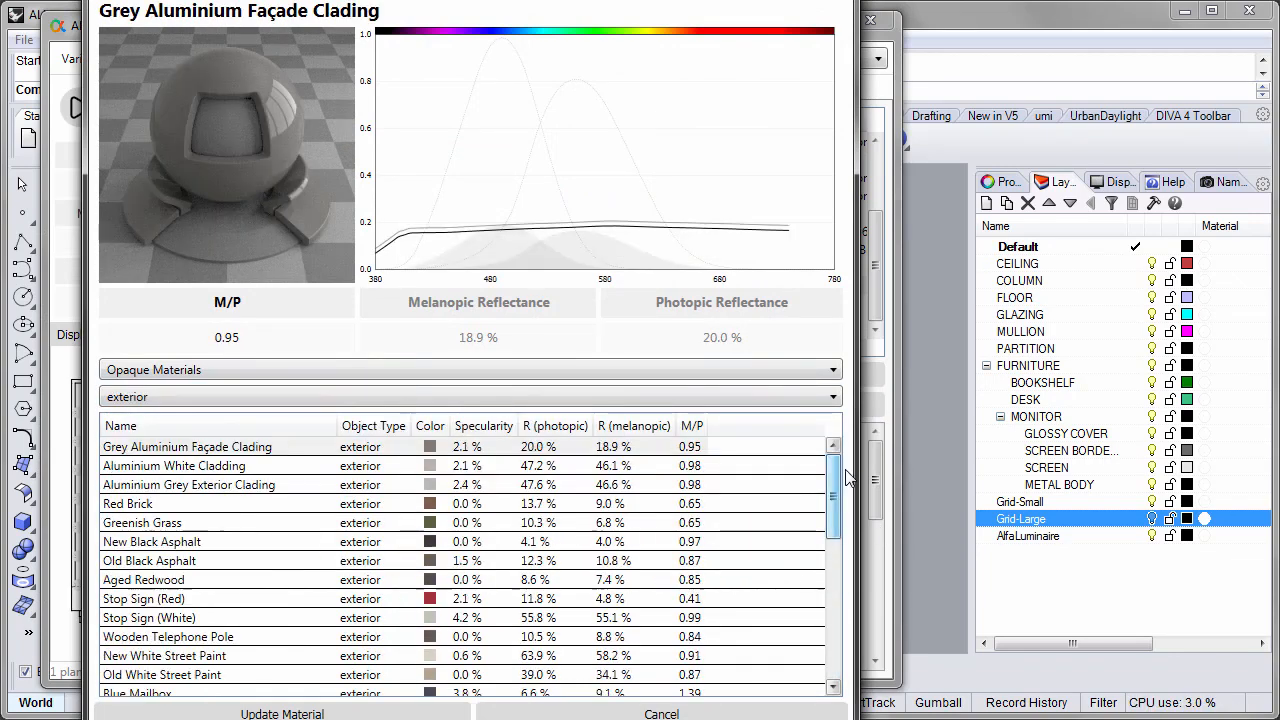
pyautogui.click(310, 450)
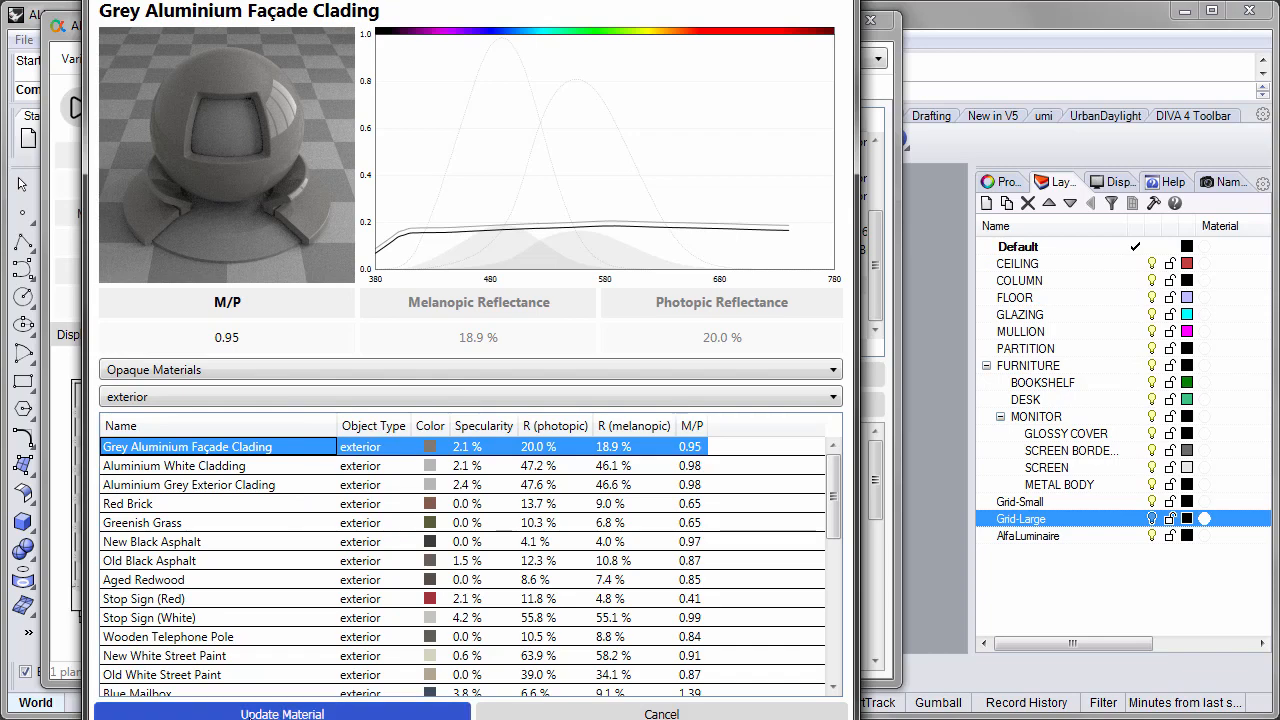
pyautogui.click(282, 714)
pyautogui.moveTo(872, 470)
pyautogui.mouseDown()
pyautogui.moveTo(870, 543)
pyautogui.moveTo(872, 489)
pyautogui.mouseUp()
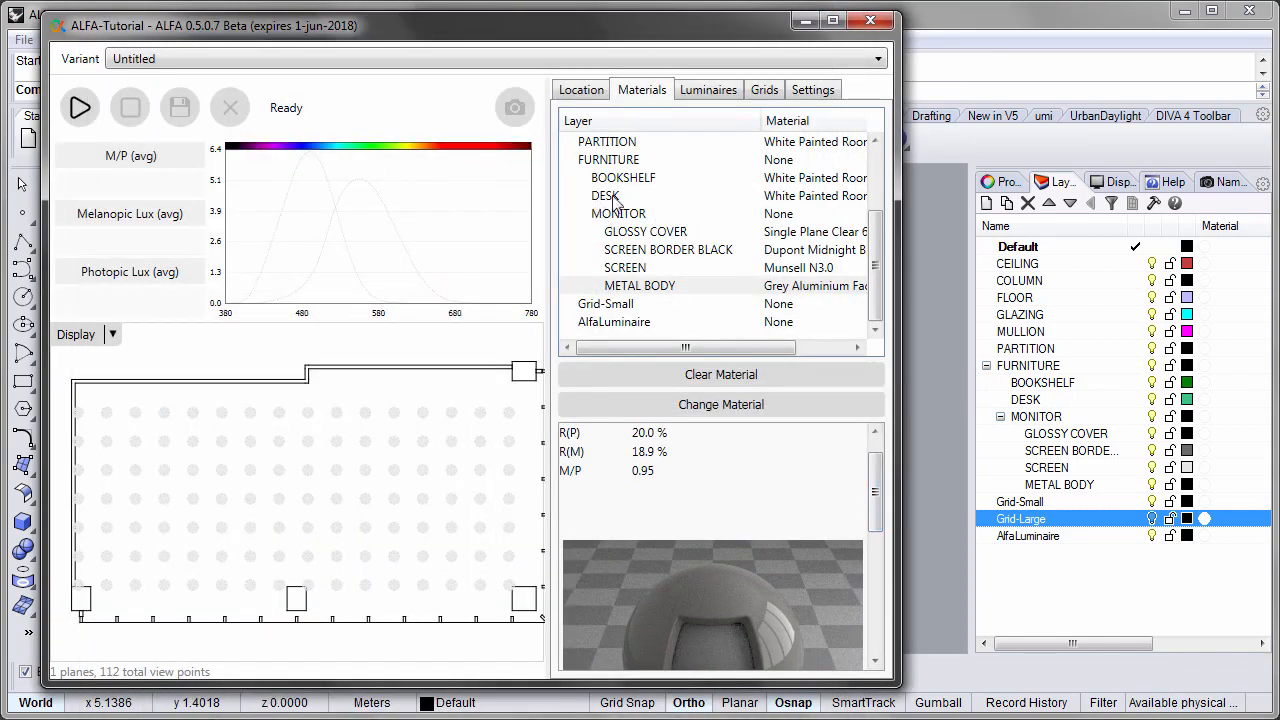
# Step: Move the ALFA window aside and examine the desks, monitors and small grid points in the Rhino model
pyautogui.moveTo(434, 22); pyautogui.dragTo(949, 15)
pyautogui.moveTo(170, 420); pyautogui.dragTo(445, 510, button='right')
pyautogui.scroll(3, 436, 510)
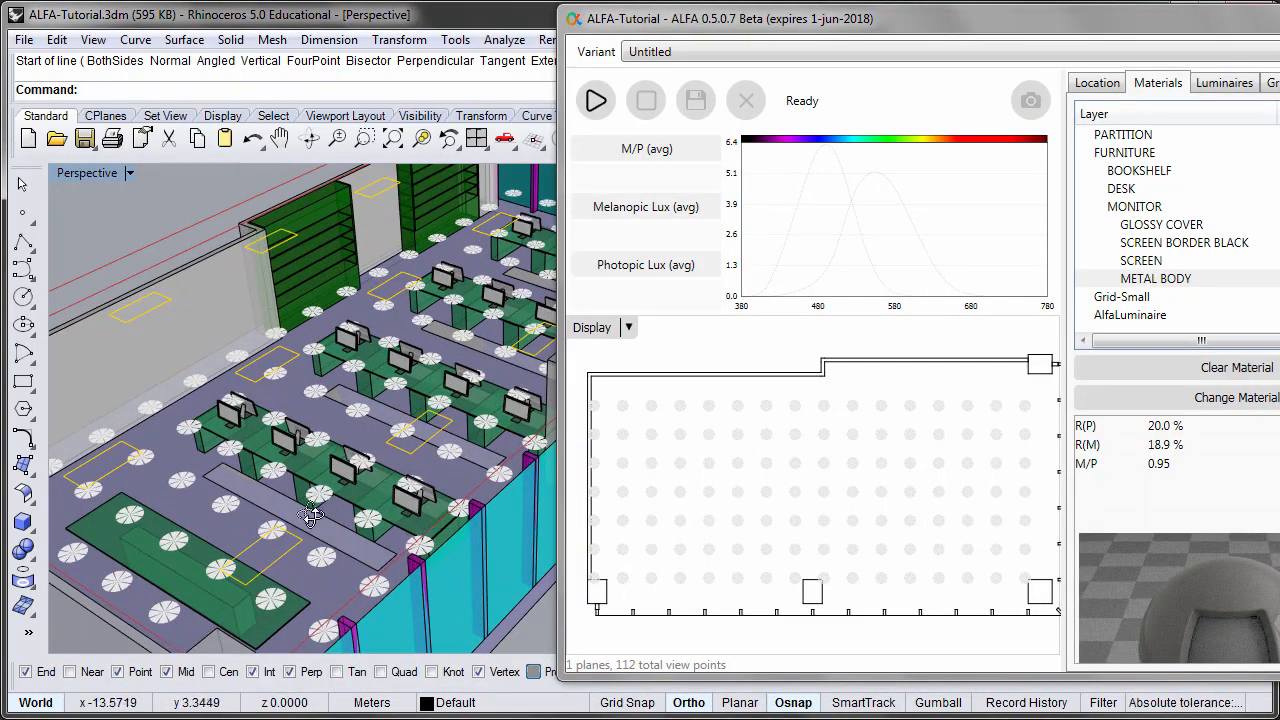
pyautogui.moveTo(310, 515); pyautogui.dragTo(362, 422, button='right')
pyautogui.scroll(3, 340, 445)
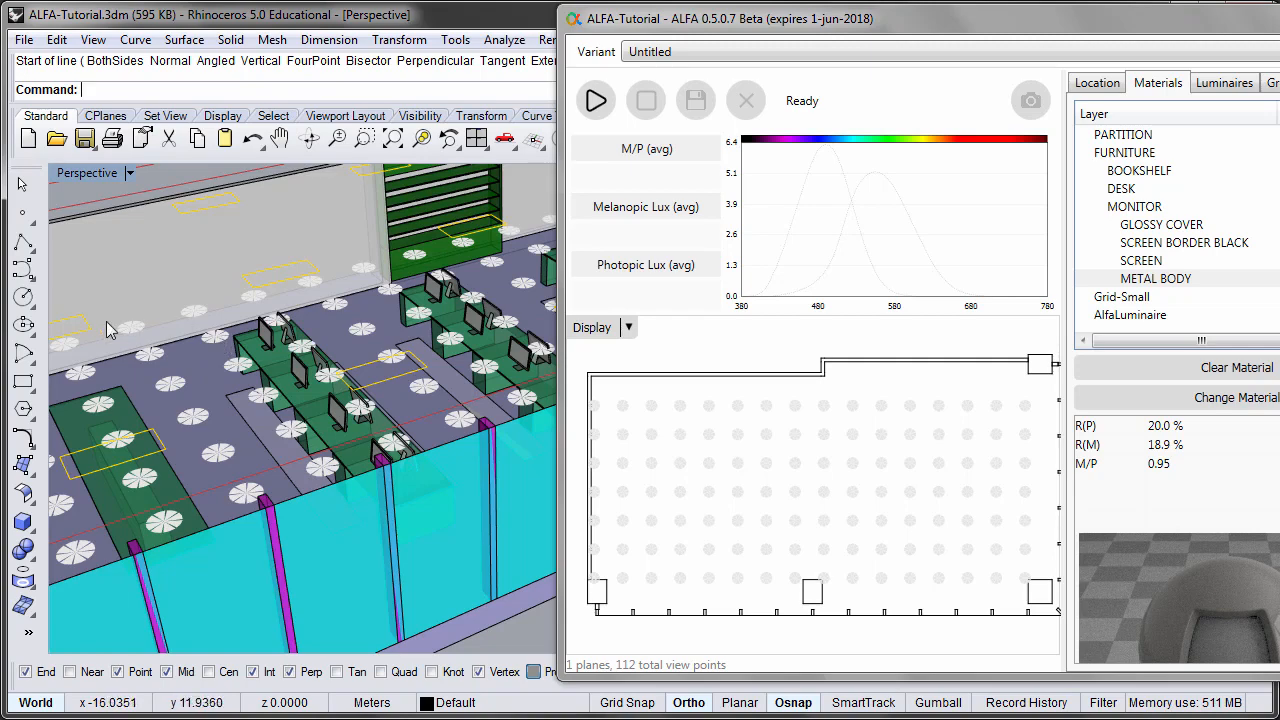
# Step: Bring the ALFA window fully into view, show its grid settings and widen the window
pyautogui.scroll(-3, 110, 330)
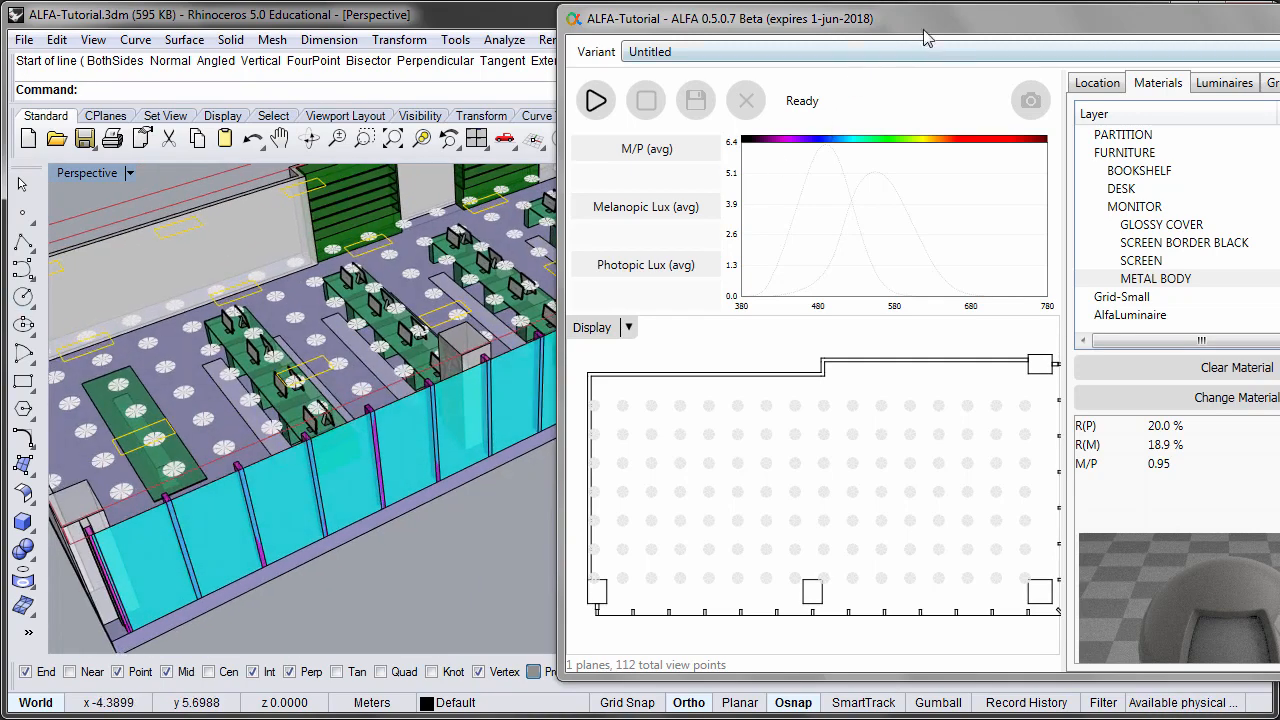
pyautogui.moveTo(935, 27); pyautogui.dragTo(694, 36)
pyautogui.click(1055, 92)
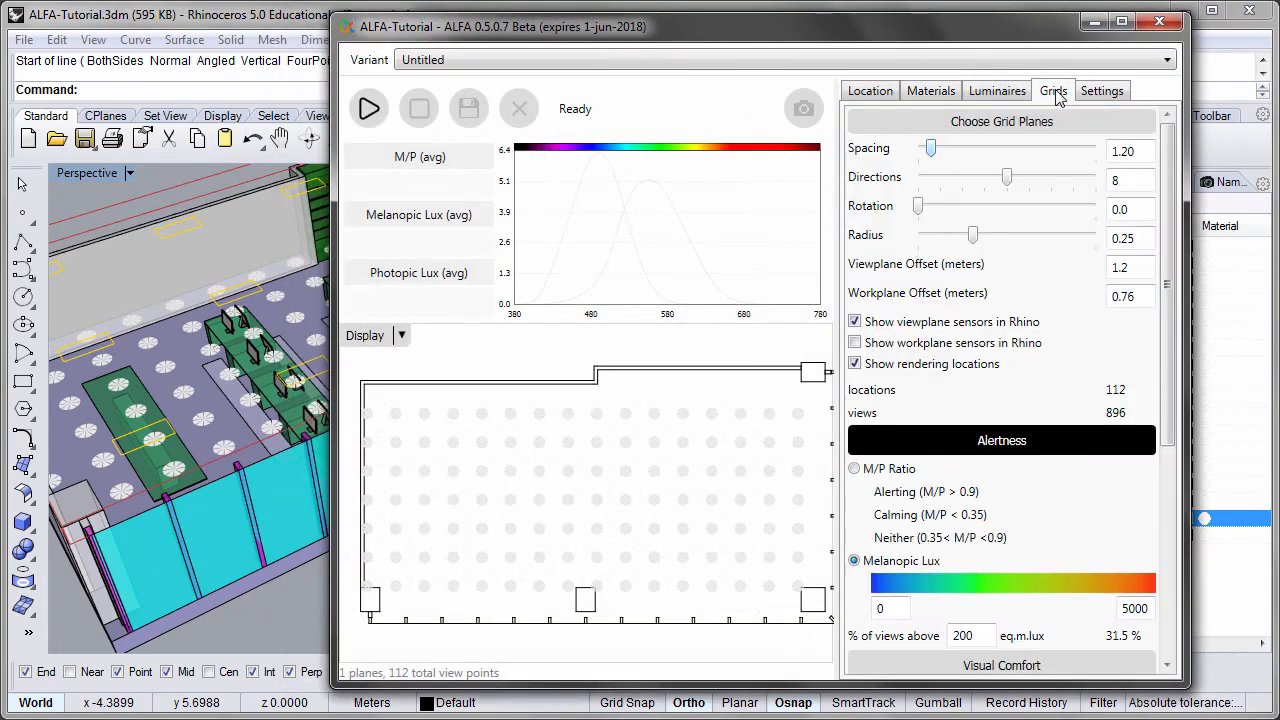
pyautogui.moveTo(403, 27); pyautogui.dragTo(456, 32)
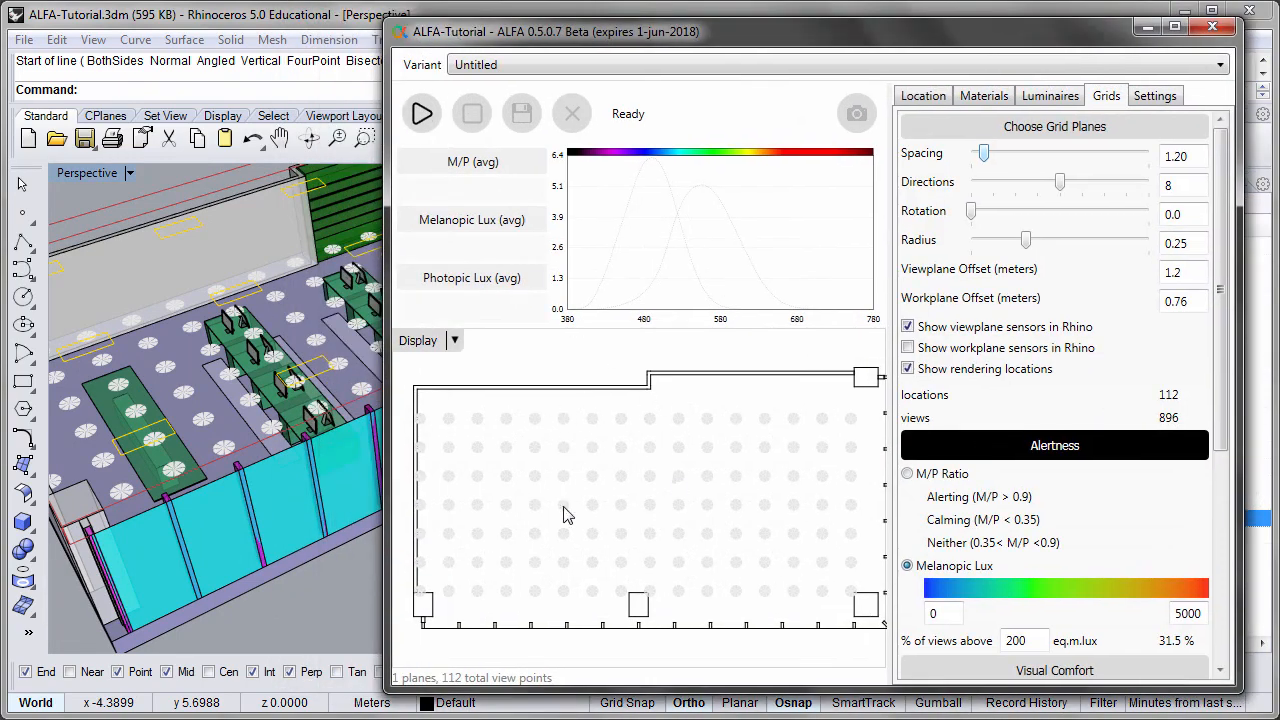
pyautogui.moveTo(390, 401); pyautogui.dragTo(338, 401)
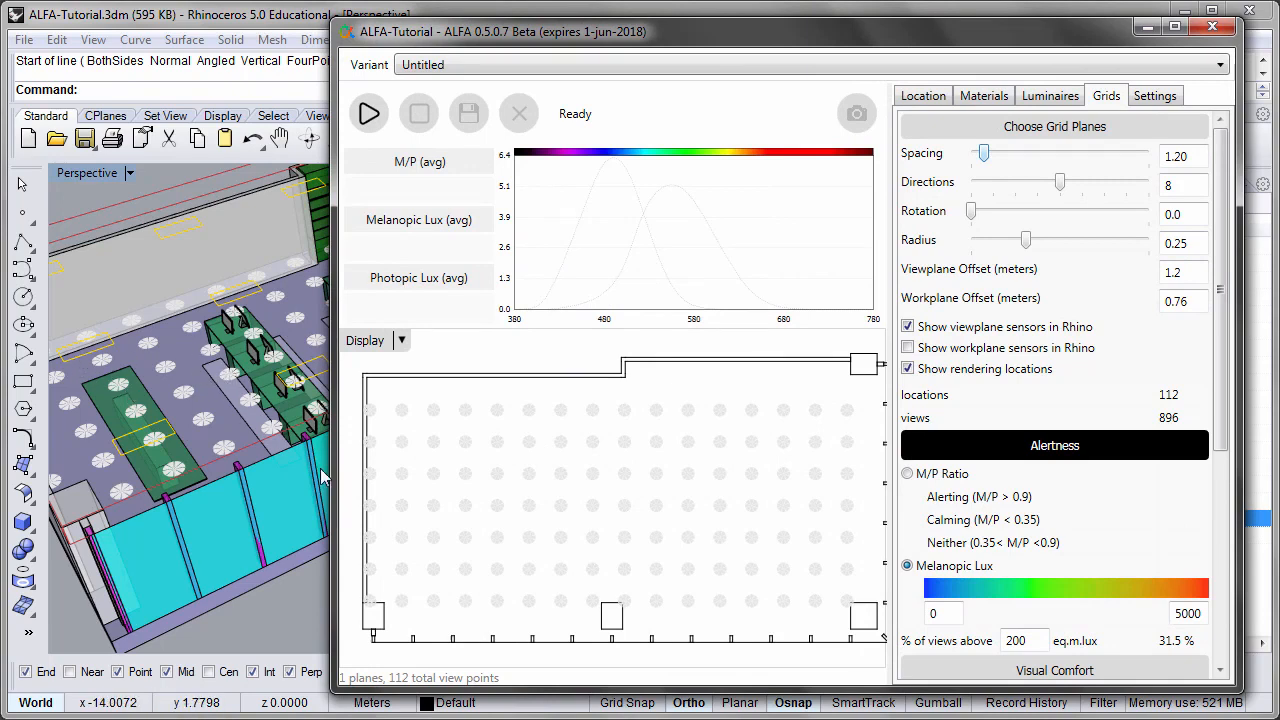
# Step: Choose the eight narrow floor surfaces flanking the four desk rows as the grid planes
pyautogui.click(1042, 132)
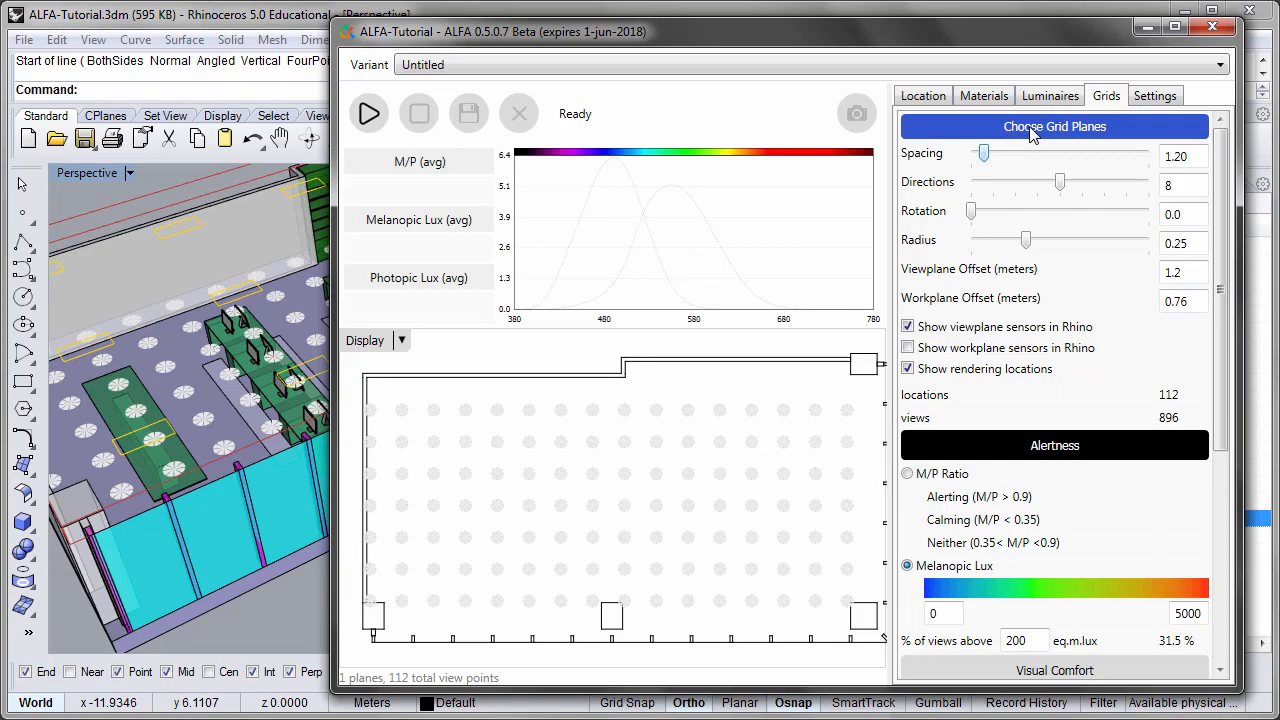
pyautogui.click(1031, 132)
pyautogui.moveTo(531, 423); pyautogui.dragTo(380, 514, button='right')
pyautogui.scroll(5, 290, 350)
pyautogui.click(283, 365)
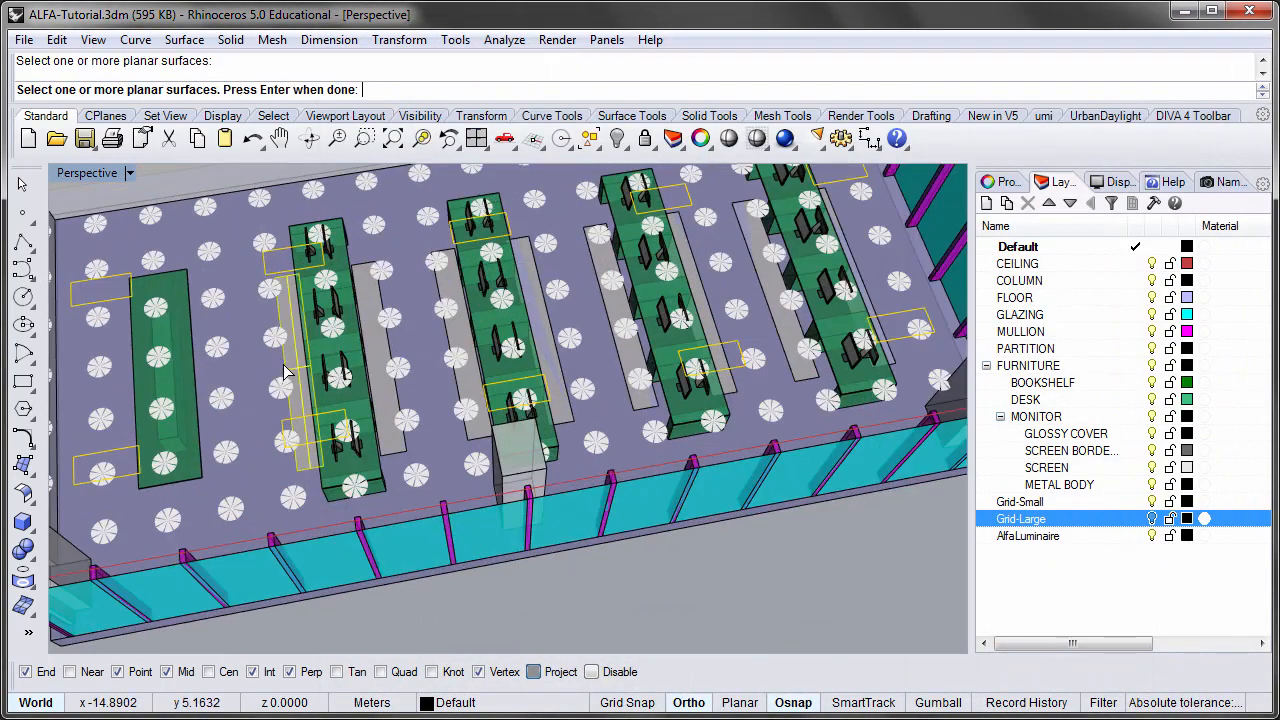
pyautogui.click(388, 343)
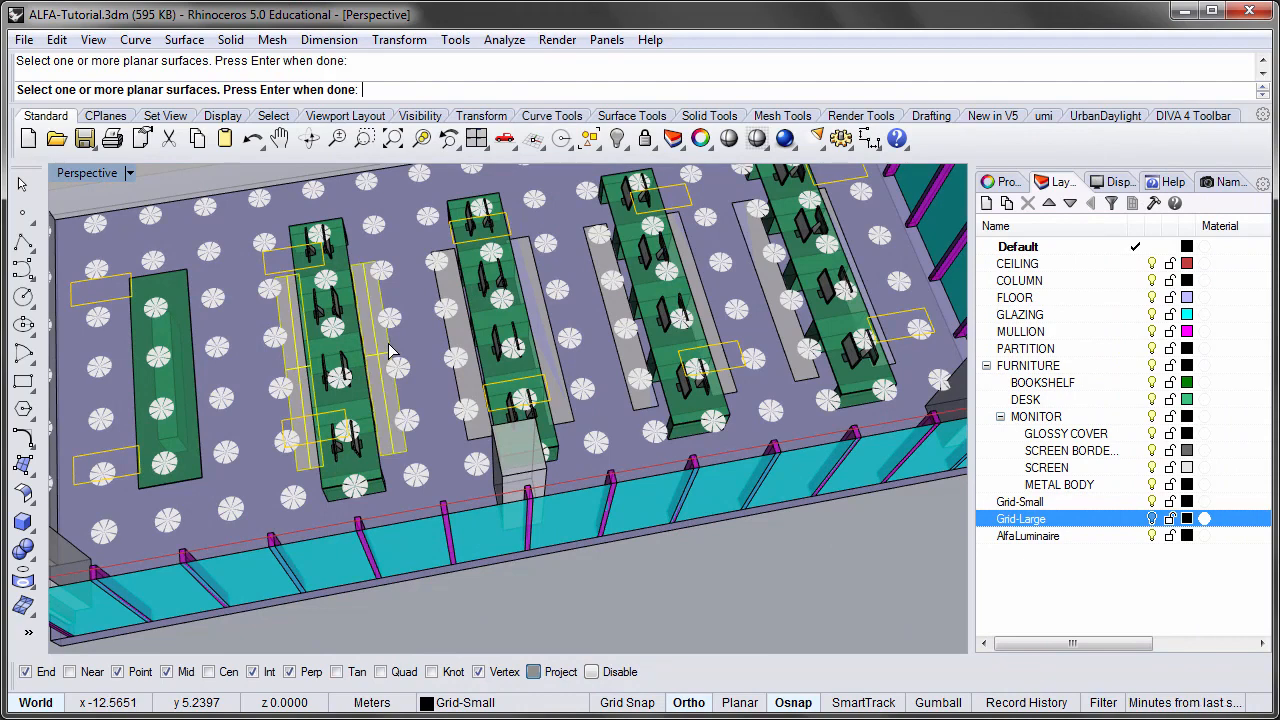
pyautogui.click(451, 340)
pyautogui.click(546, 316)
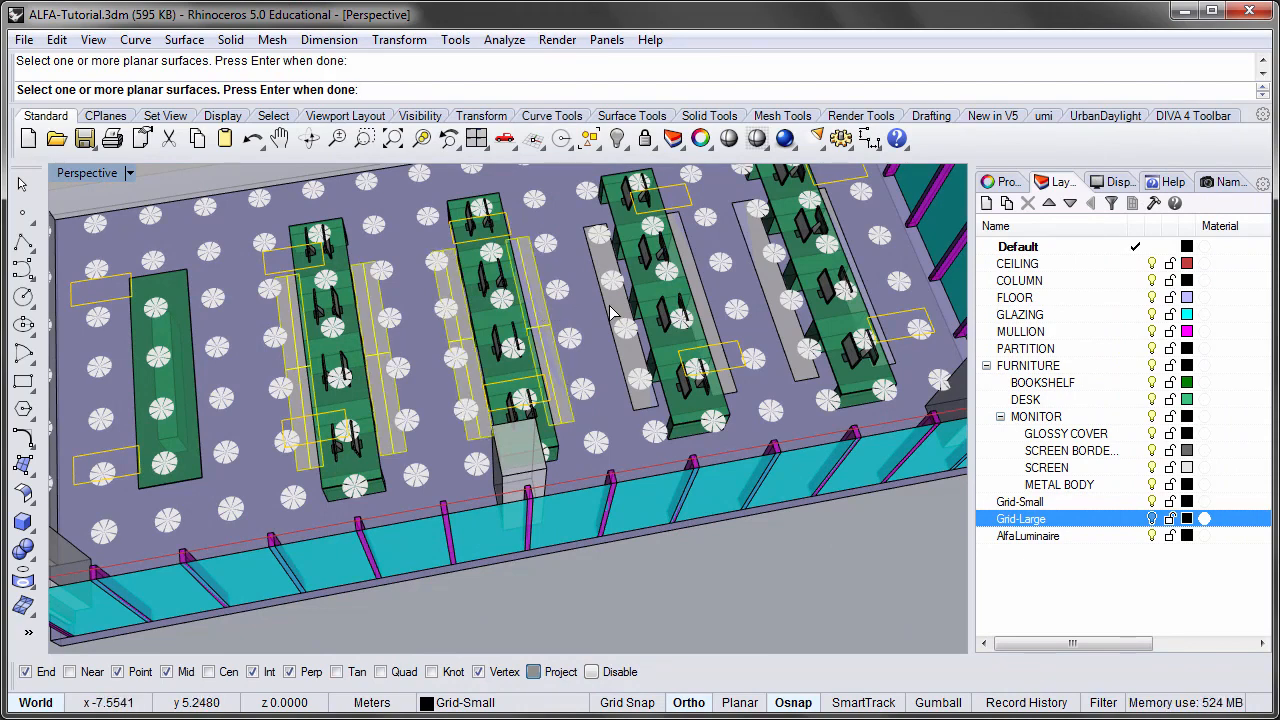
pyautogui.click(614, 316)
pyautogui.click(699, 296)
pyautogui.click(766, 276)
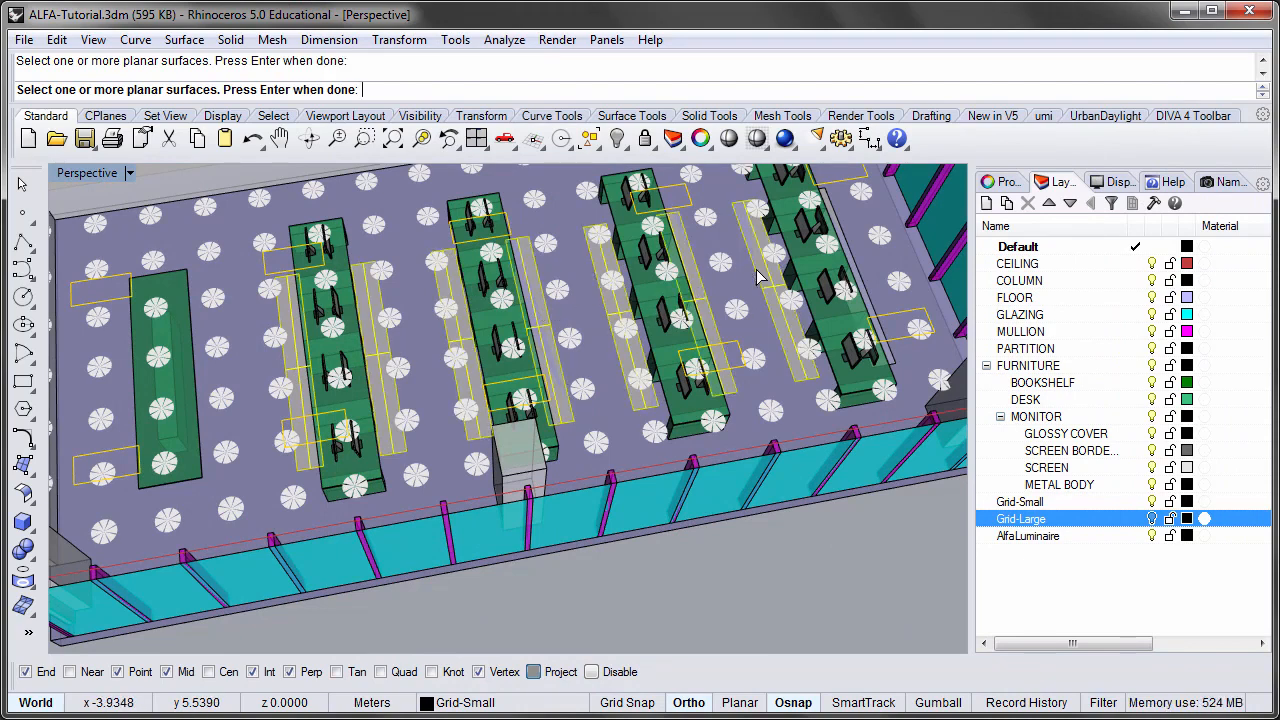
pyautogui.scroll(-3, 770, 290)
pyautogui.scroll(3, 783, 304)
pyautogui.press('Return')
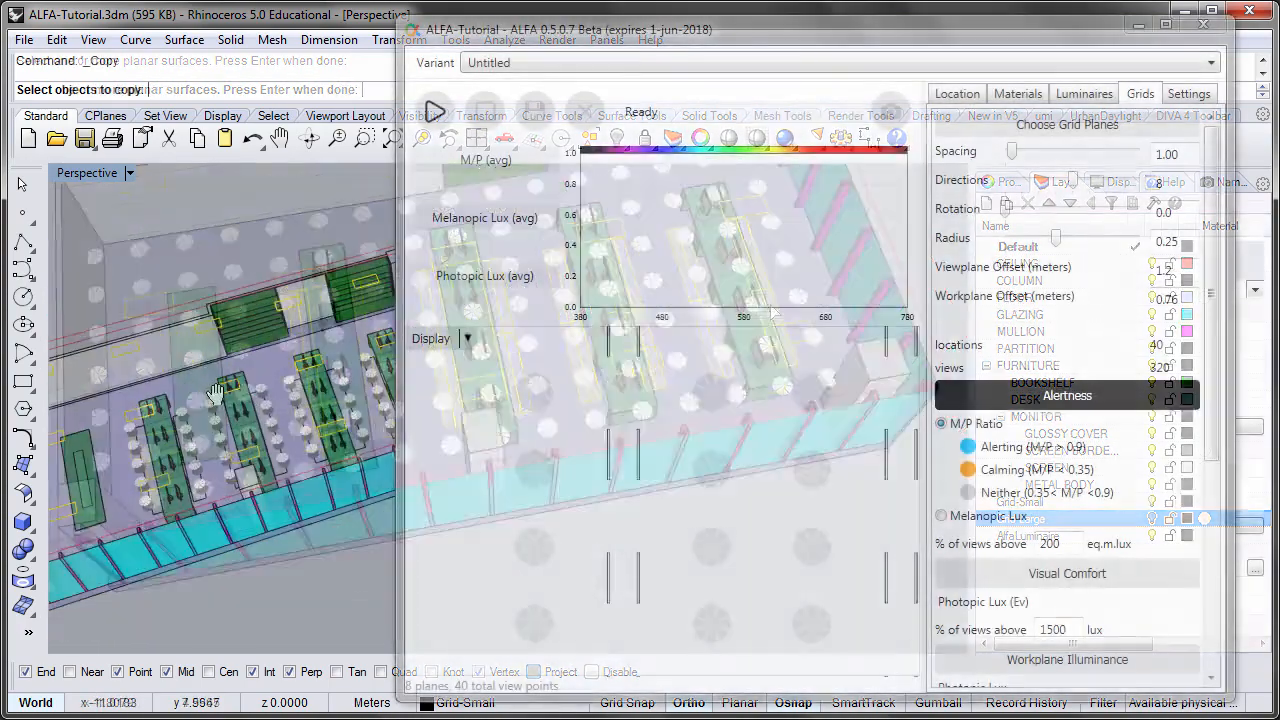
# Step: Examine how the new grid points line up with the desks and monitors in the Rhino model and ALFA plan
pyautogui.scroll(-4, 510, 431)
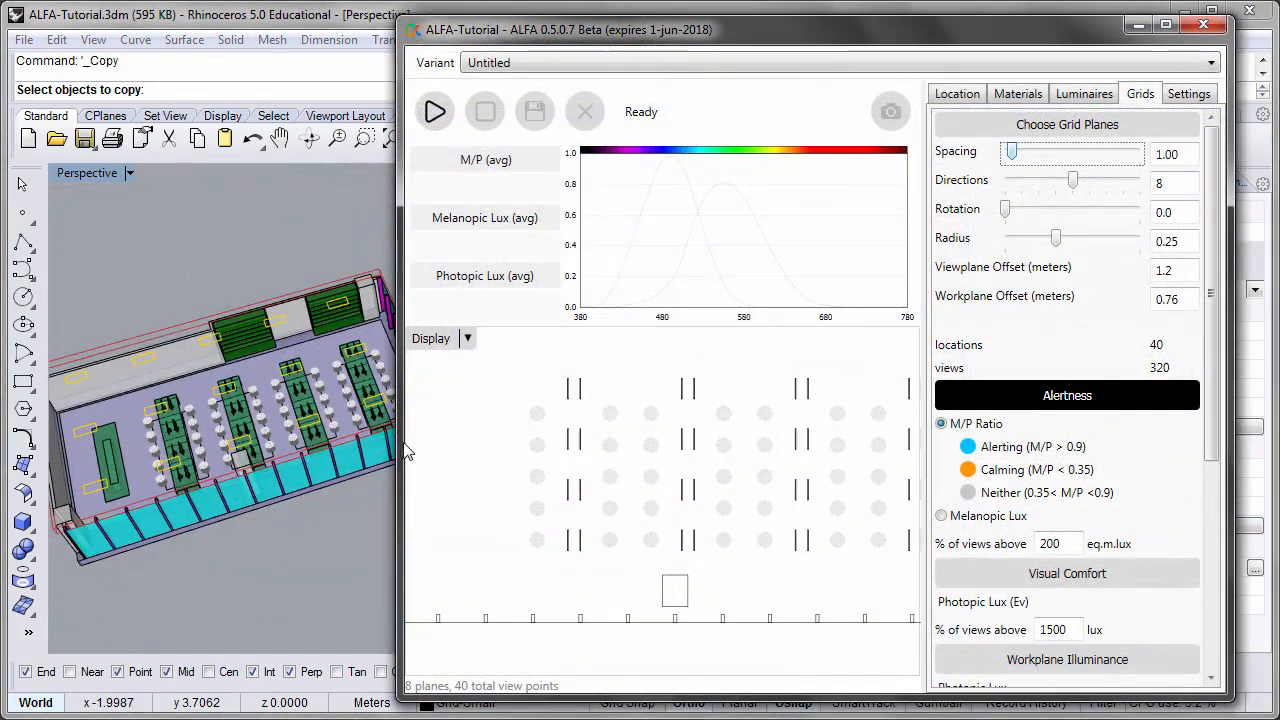
pyautogui.moveTo(150, 445); pyautogui.dragTo(200, 395, button='right')
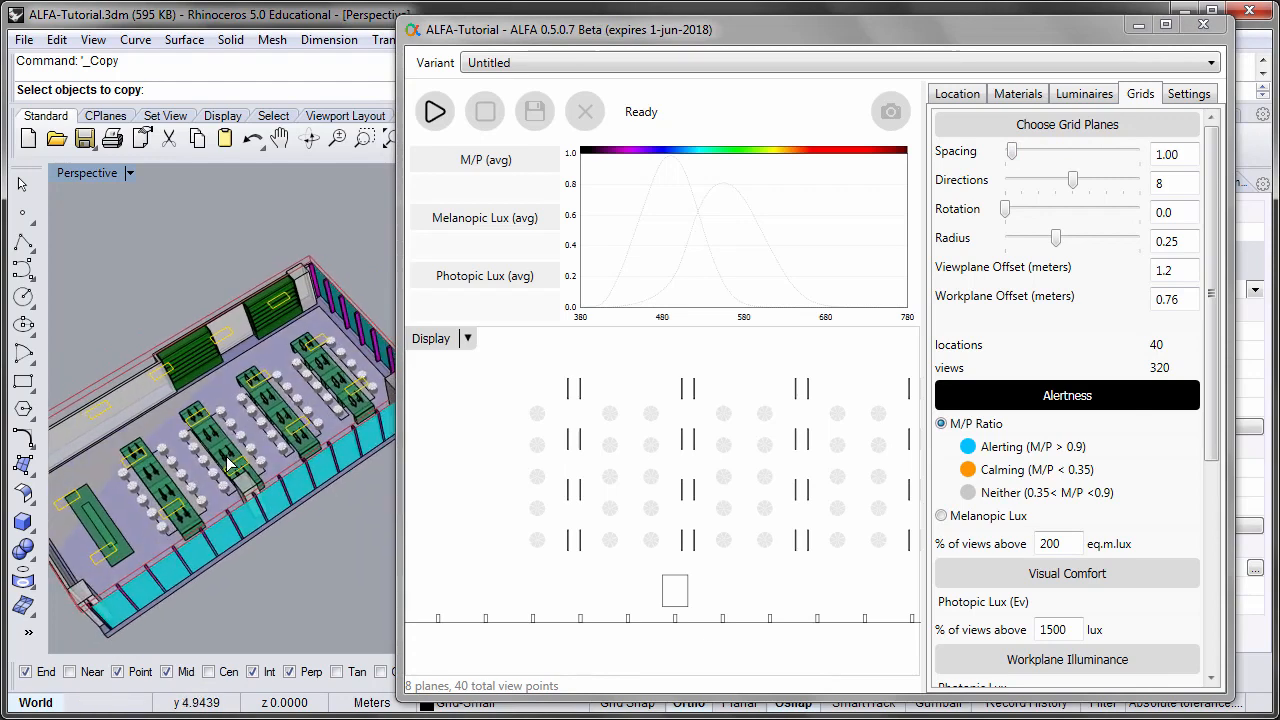
pyautogui.scroll(2, 228, 463)
pyautogui.moveTo(778, 453); pyautogui.dragTo(711, 437, button='right')
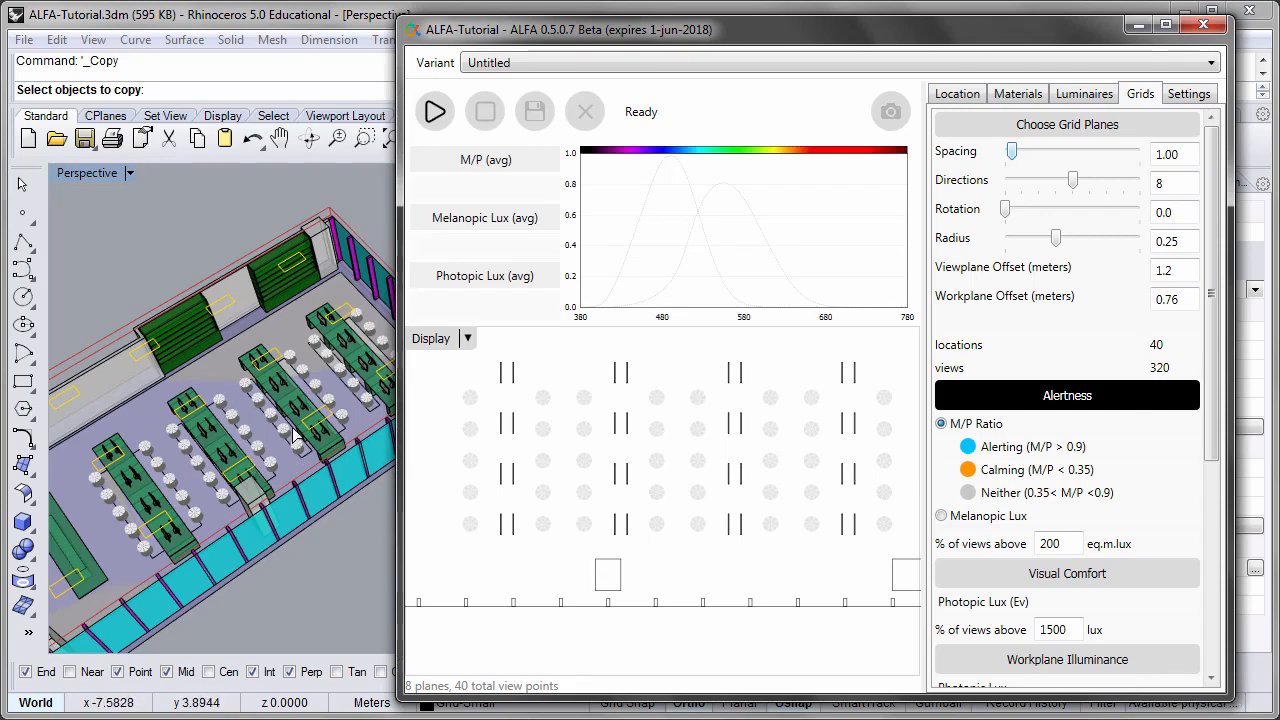
pyautogui.moveTo(250, 386); pyautogui.dragTo(182, 362, button='right')
pyautogui.press('Escape')
pyautogui.scroll(-3, 182, 362)
pyautogui.scroll(4, 305, 349)
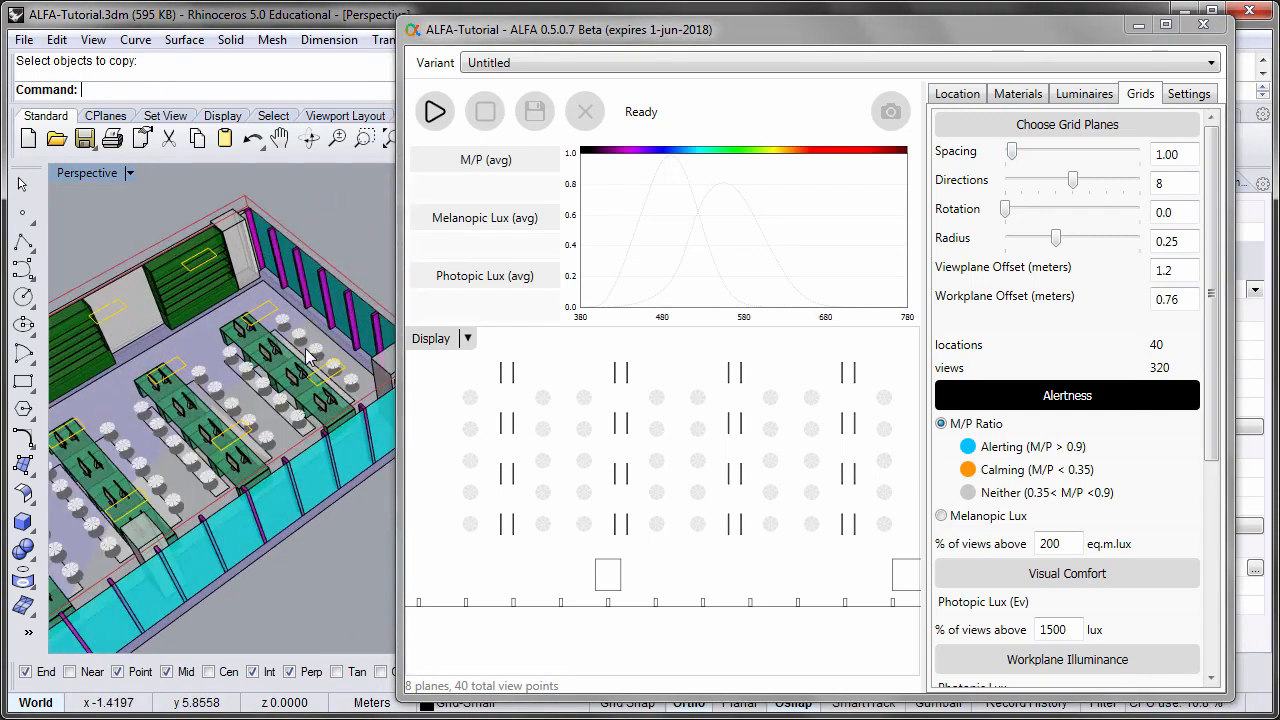
pyautogui.scroll(6, 217, 368)
pyautogui.scroll(-3, 55, 400)
pyautogui.moveTo(55, 400); pyautogui.dragTo(155, 365, button='right')
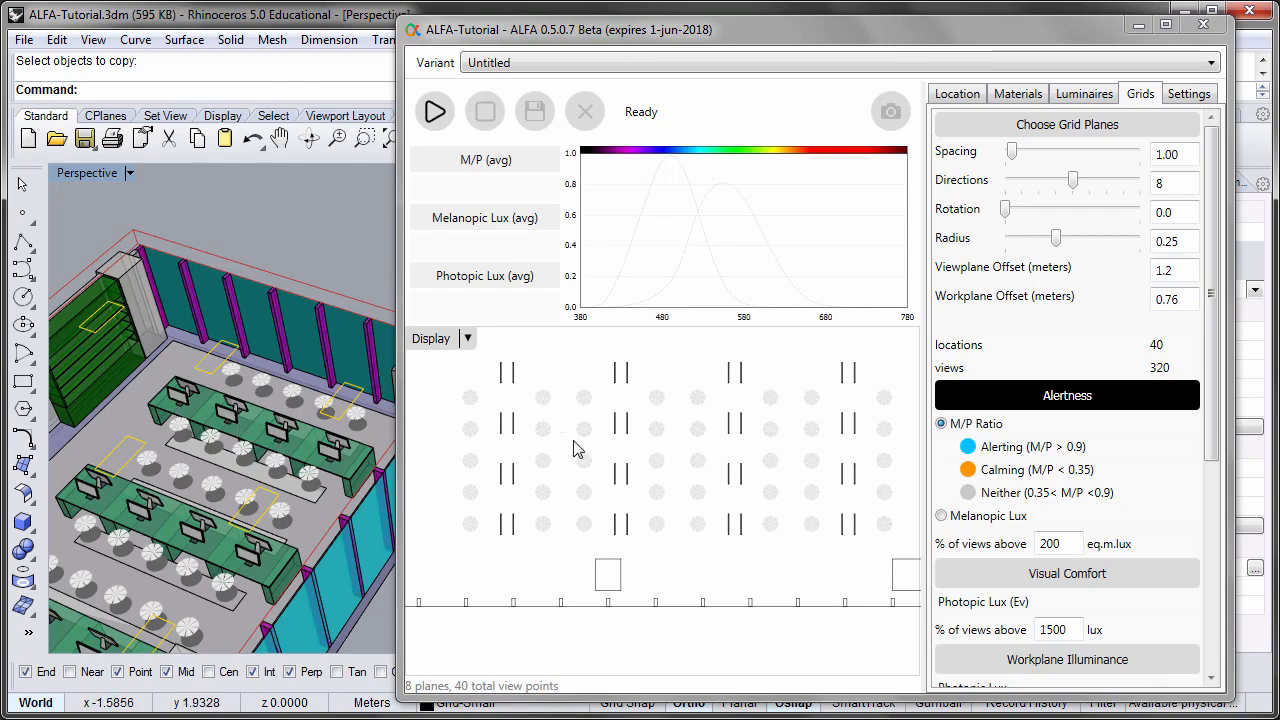
pyautogui.moveTo(830, 389); pyautogui.dragTo(764, 382)
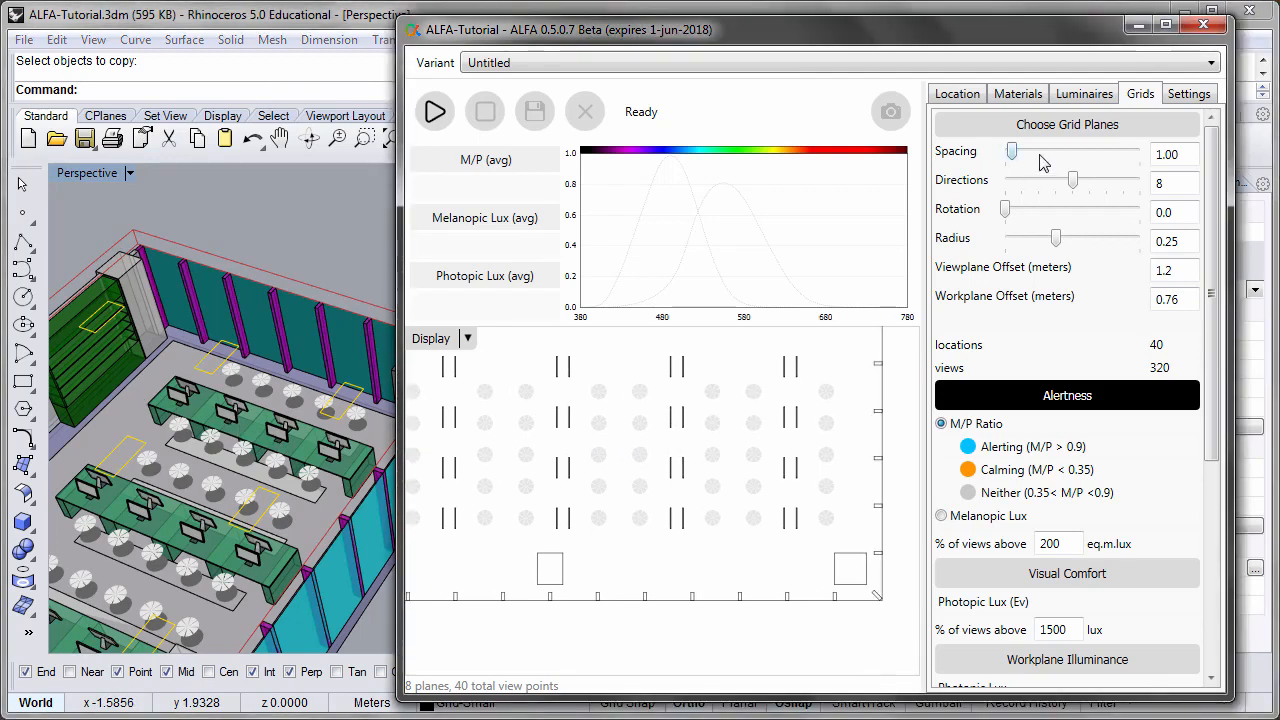
pyautogui.scroll(2, 700, 414)
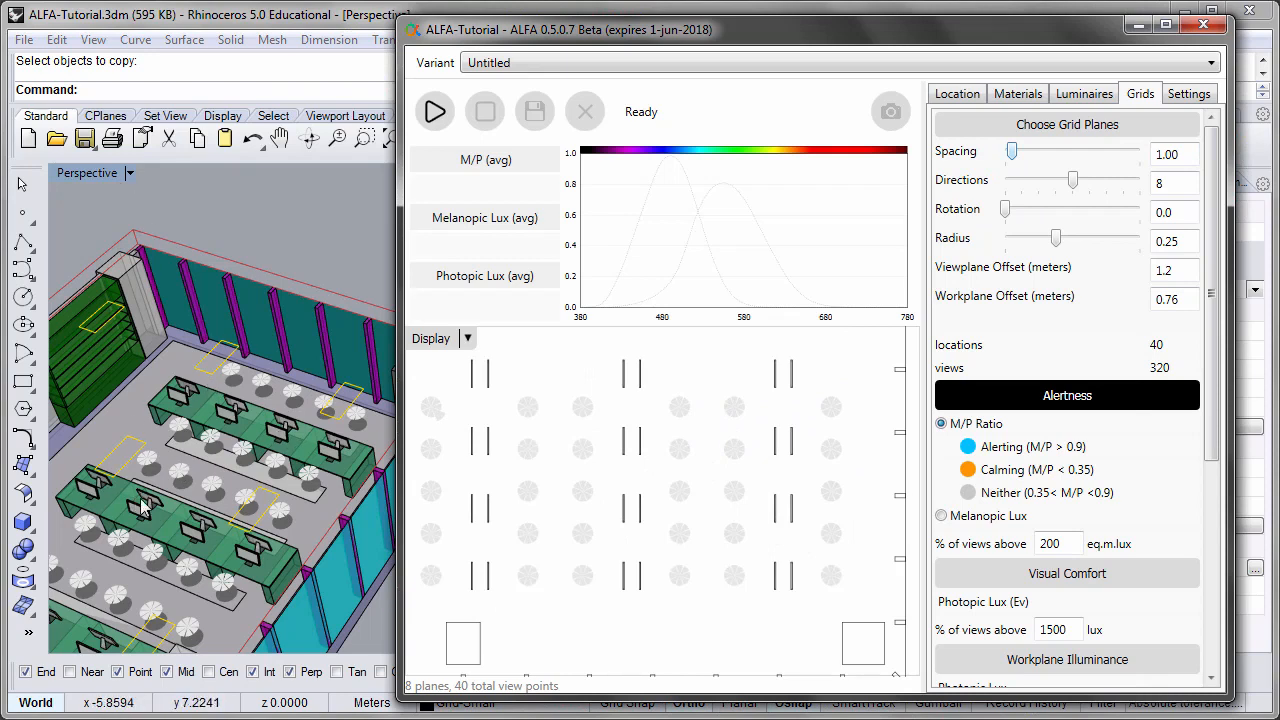
# Step: Set the grid spacing to 1.6 and check the point positions against the monitors in the plan
pyautogui.doubleClick(1196, 160)
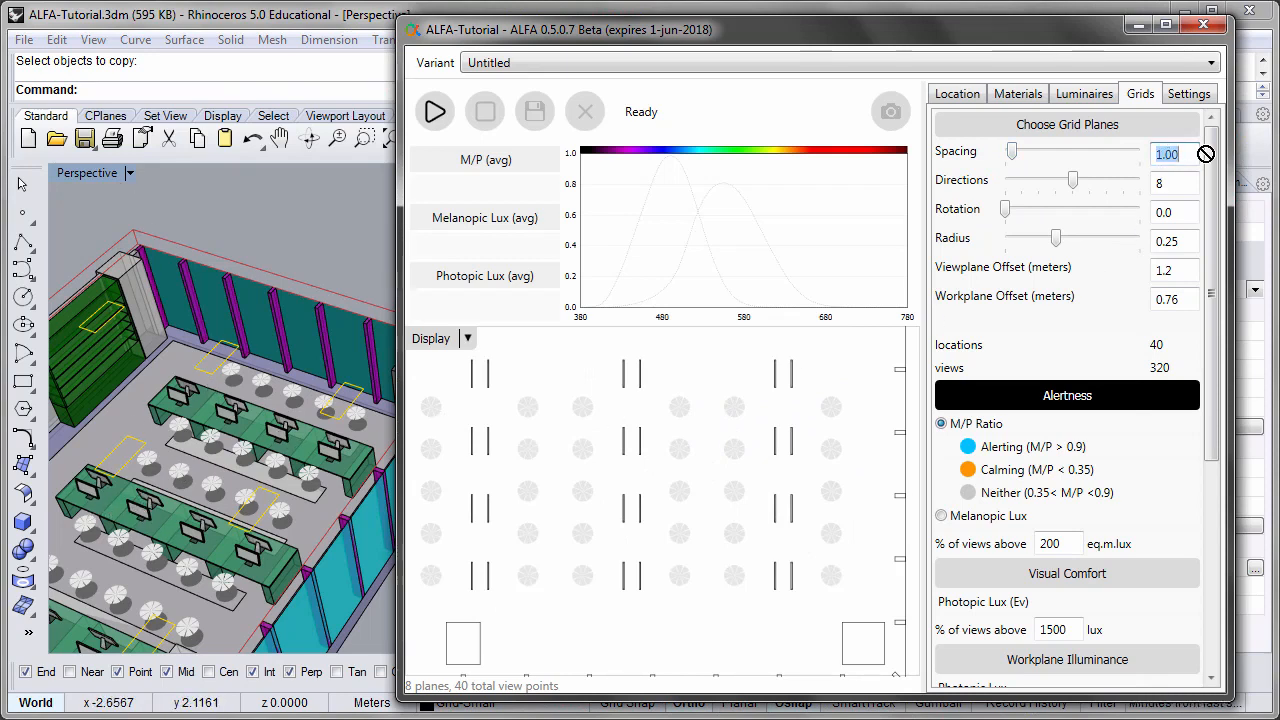
pyautogui.write('1.')
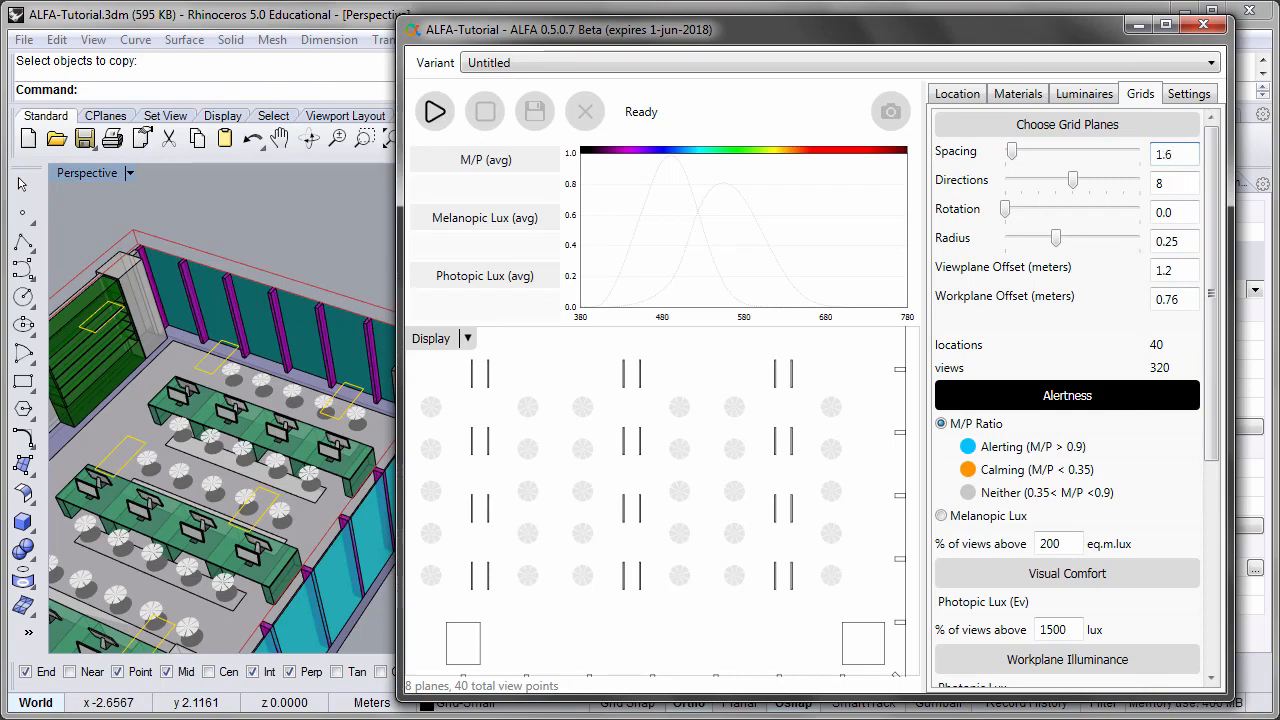
pyautogui.press('Tab')
pyautogui.scroll(3, 717, 409)
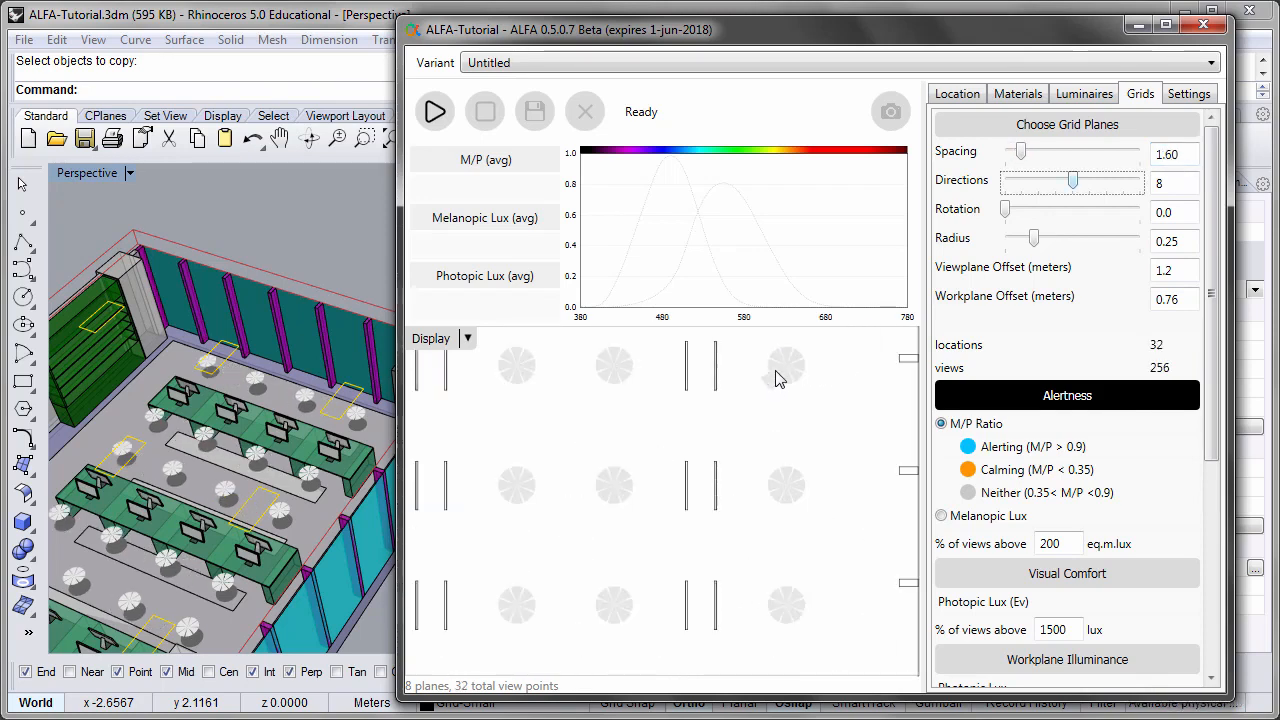
pyautogui.scroll(-1, 795, 380)
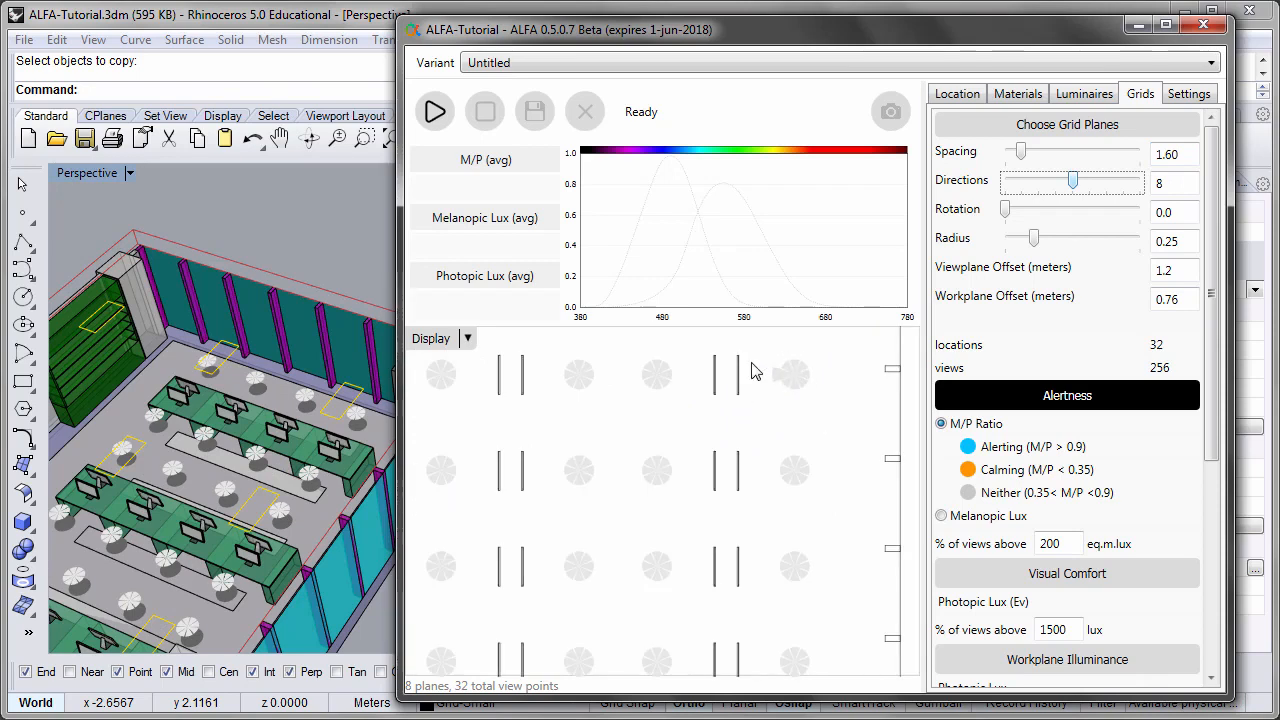
pyautogui.scroll(-1, 755, 371)
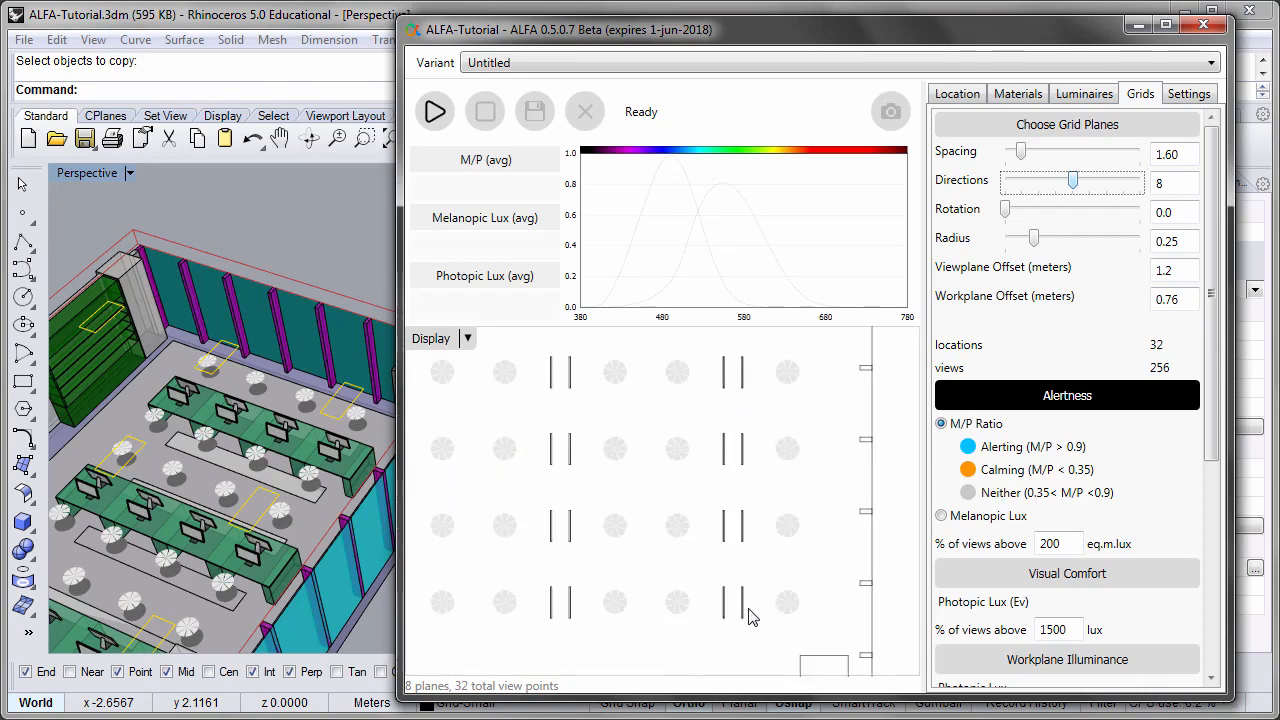
pyautogui.scroll(2, 752, 617)
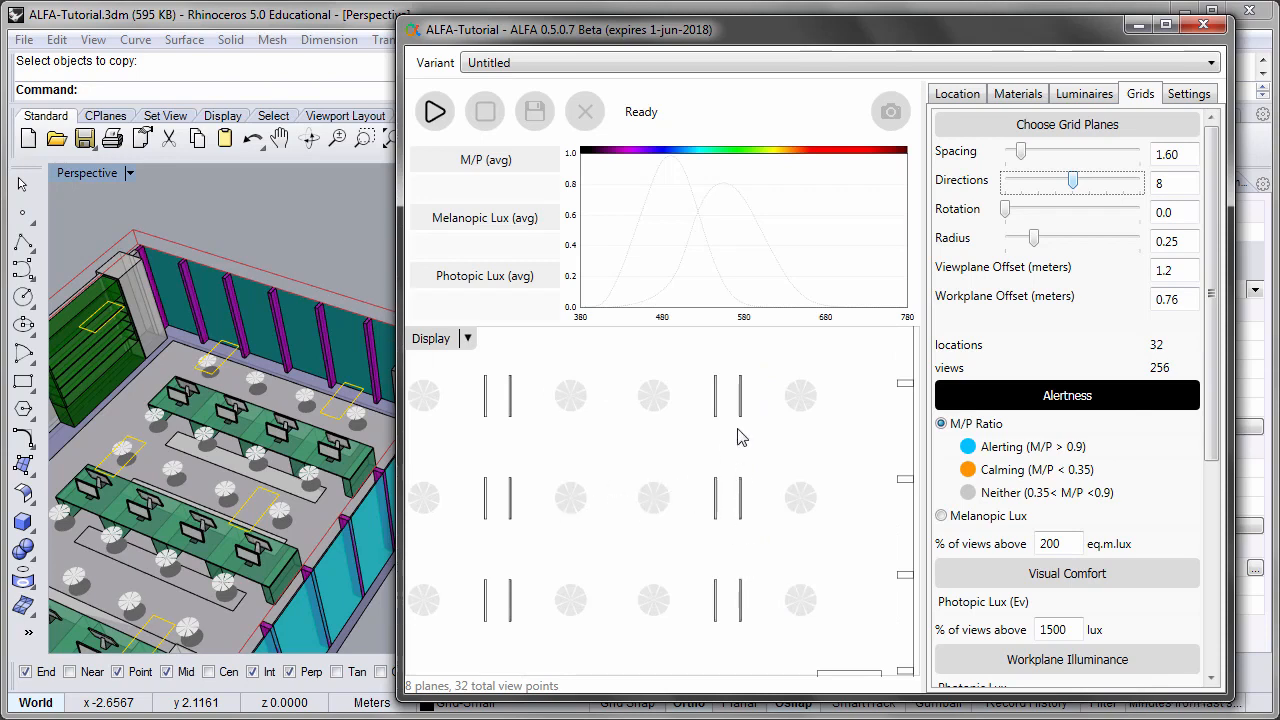
pyautogui.scroll(-2, 740, 425)
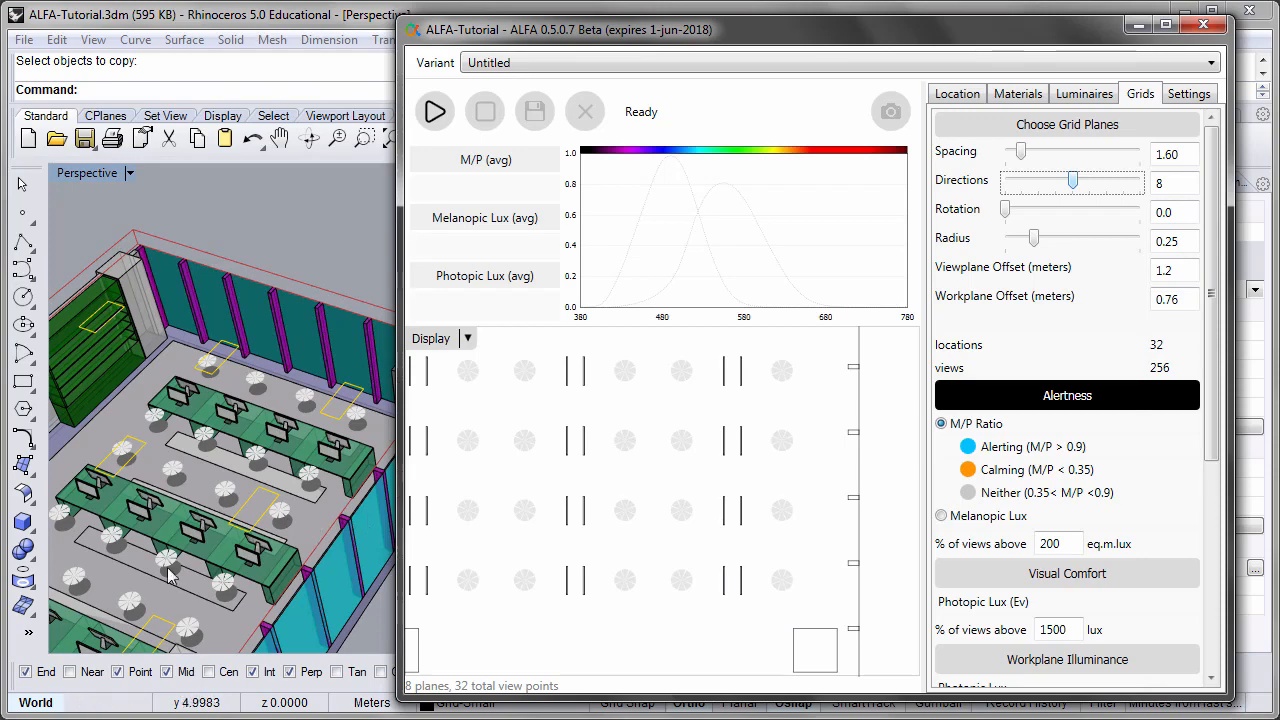
# Step: Inspect the respaced view points along both sides of the desk rows from several angles in the Rhino model
pyautogui.moveTo(168, 568); pyautogui.dragTo(97, 482, button='right')
pyautogui.moveTo(256, 382); pyautogui.dragTo(173, 527, button='right')
pyautogui.scroll(6, 366, 346)
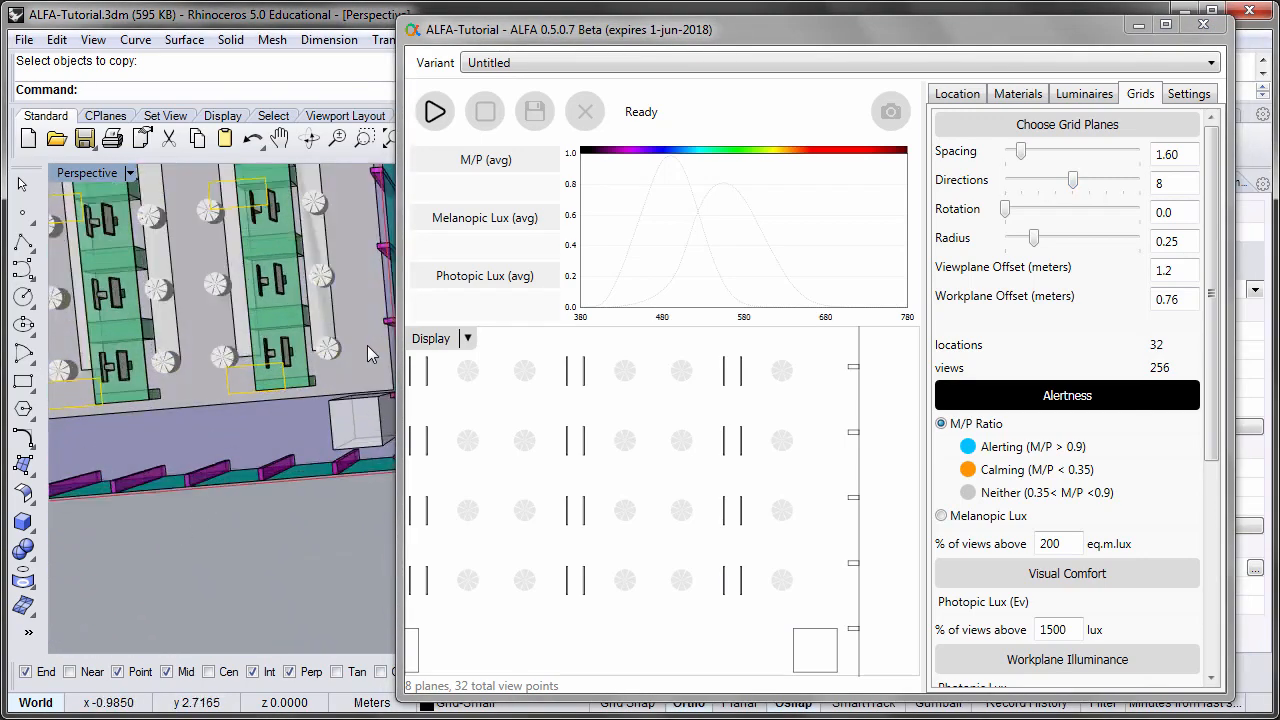
pyautogui.moveTo(312, 358)
pyautogui.mouseDown(button='right')
pyautogui.moveTo(322, 372)
pyautogui.moveTo(306, 347)
pyautogui.mouseUp(button='right')
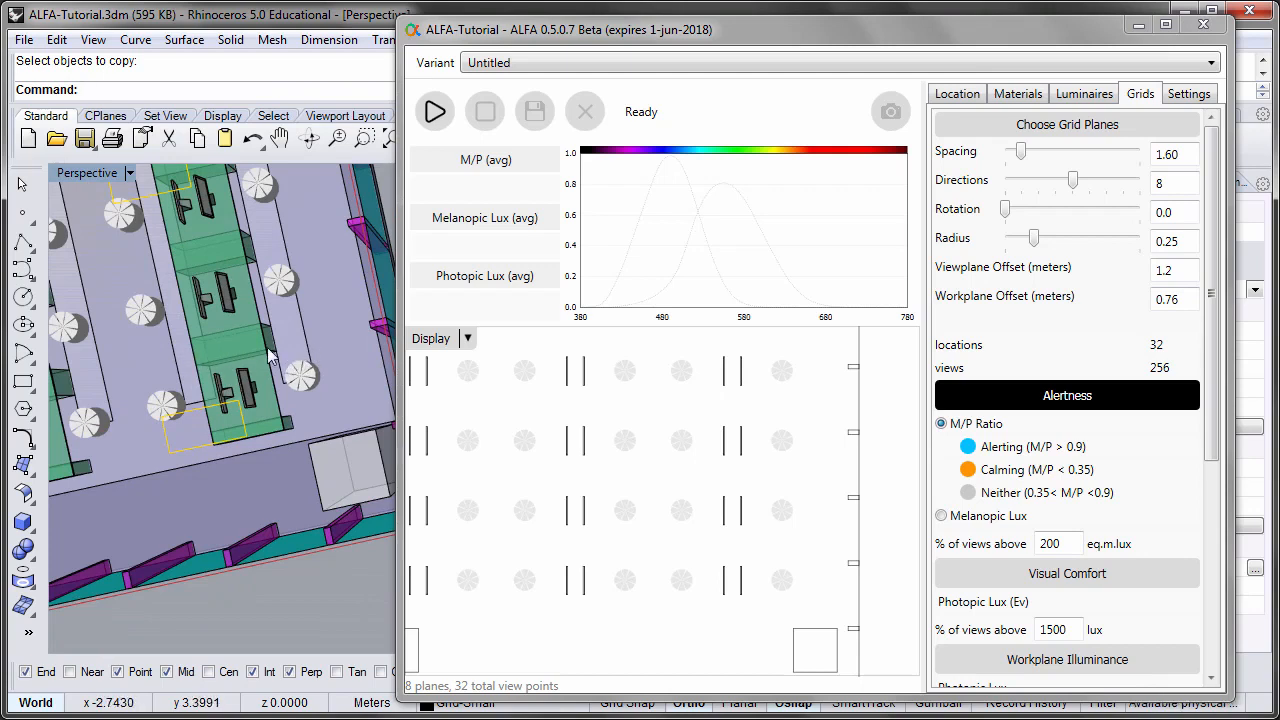
pyautogui.moveTo(279, 389); pyautogui.dragTo(305, 432, button='right')
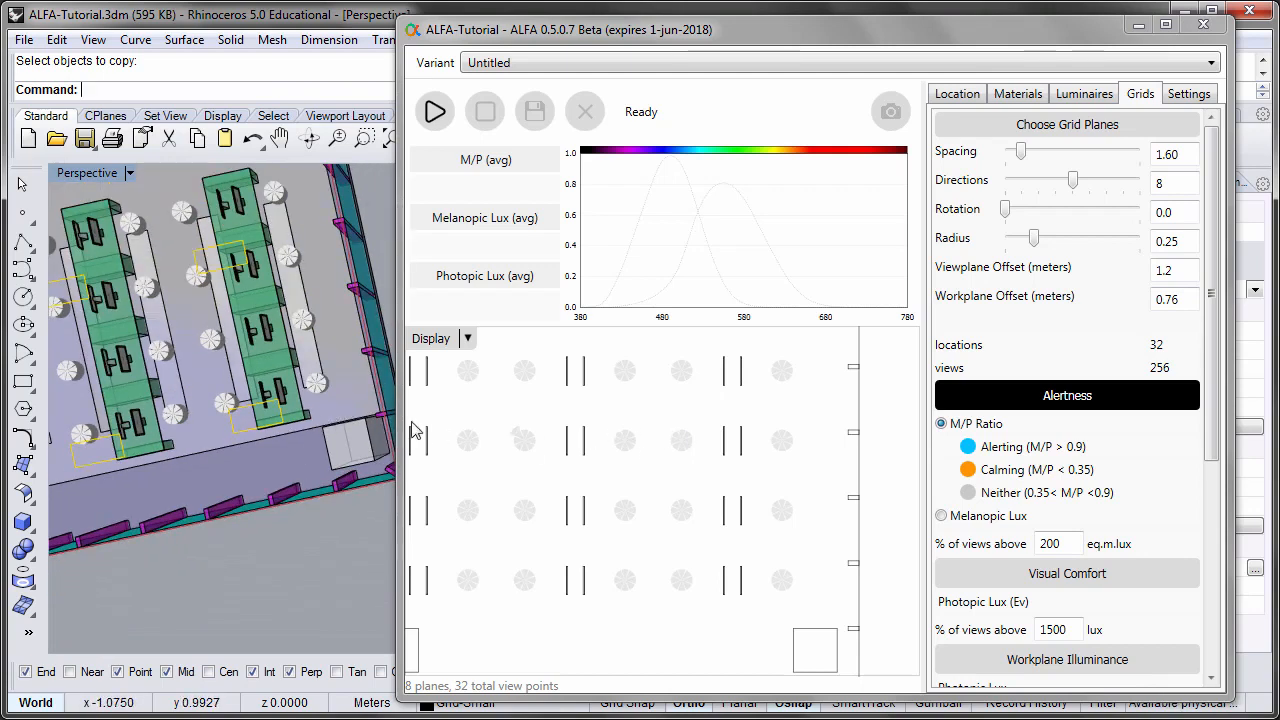
pyautogui.moveTo(186, 346); pyautogui.dragTo(214, 320, button='right')
pyautogui.rightClick(214, 320)
pyautogui.scroll(4, 243, 440)
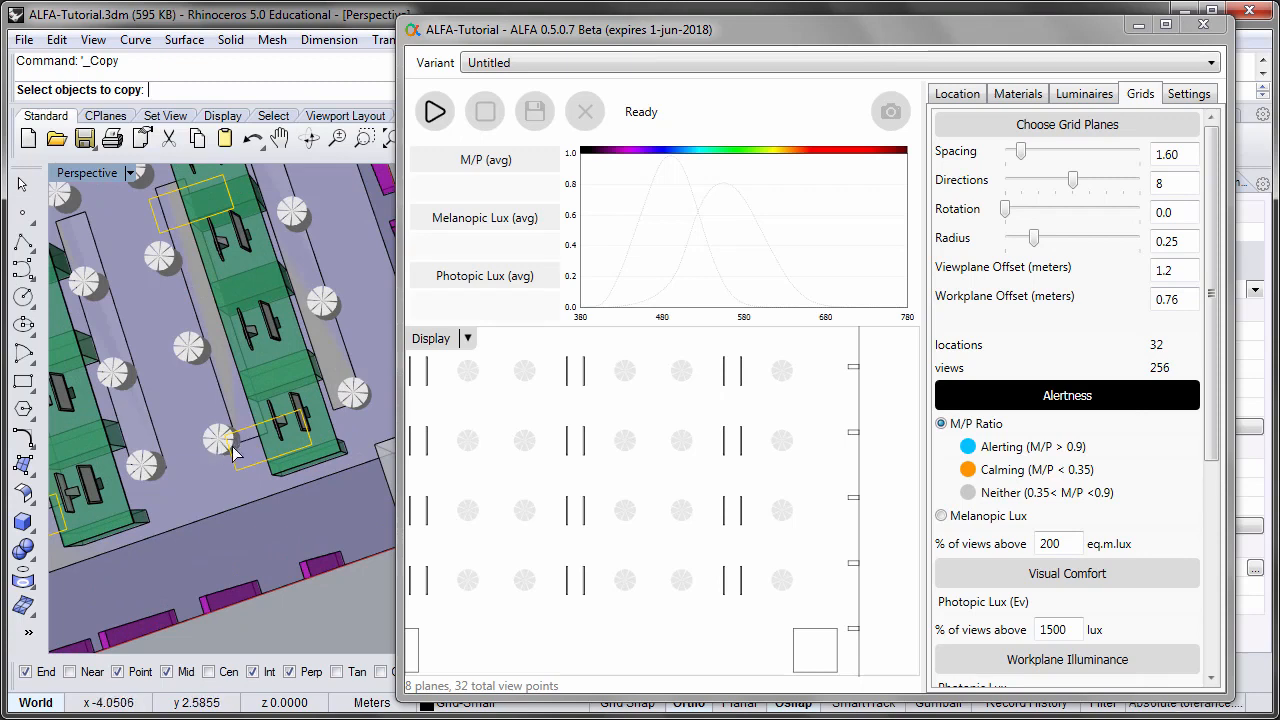
pyautogui.moveTo(220, 437); pyautogui.dragTo(238, 410, button='right')
pyautogui.press('Escape')
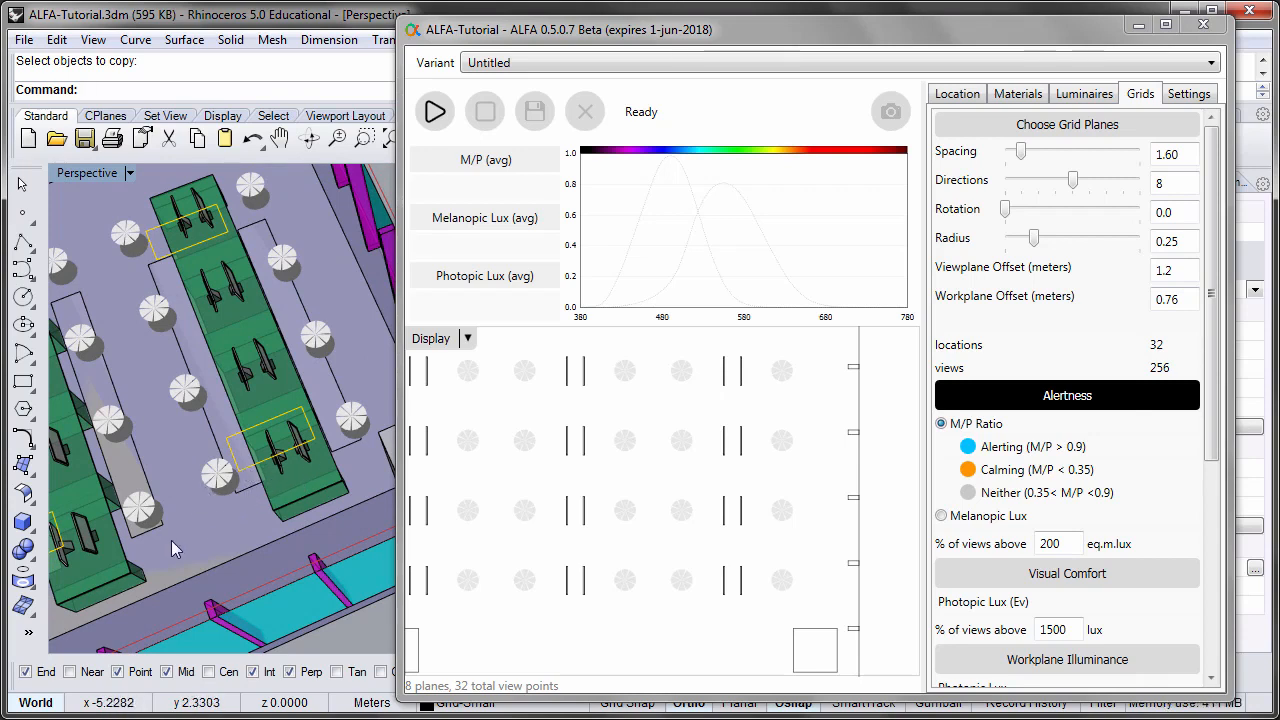
pyautogui.moveTo(172, 548); pyautogui.dragTo(160, 467, button='right')
pyautogui.rightClick(174, 473)
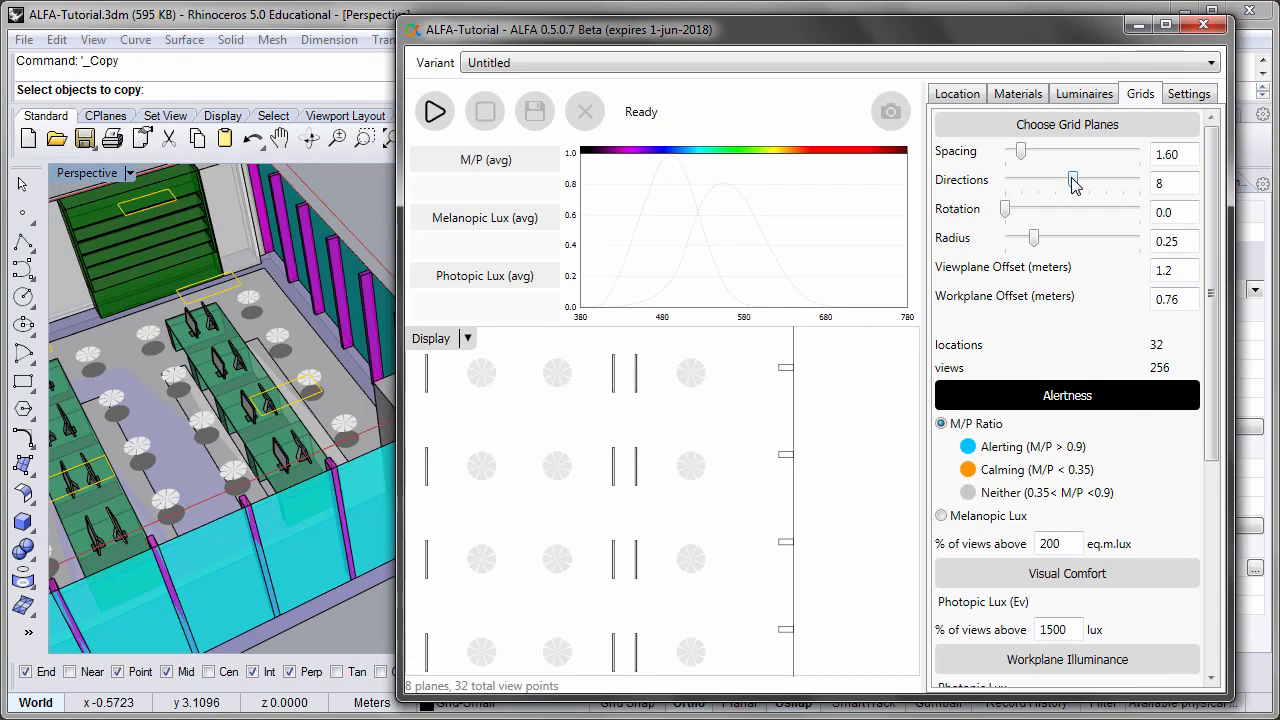
# Step: Reduce the grid to 1 view direction per point and widen the ALFA window to show the whole plan
pyautogui.moveTo(1074, 184); pyautogui.dragTo(1006, 192)
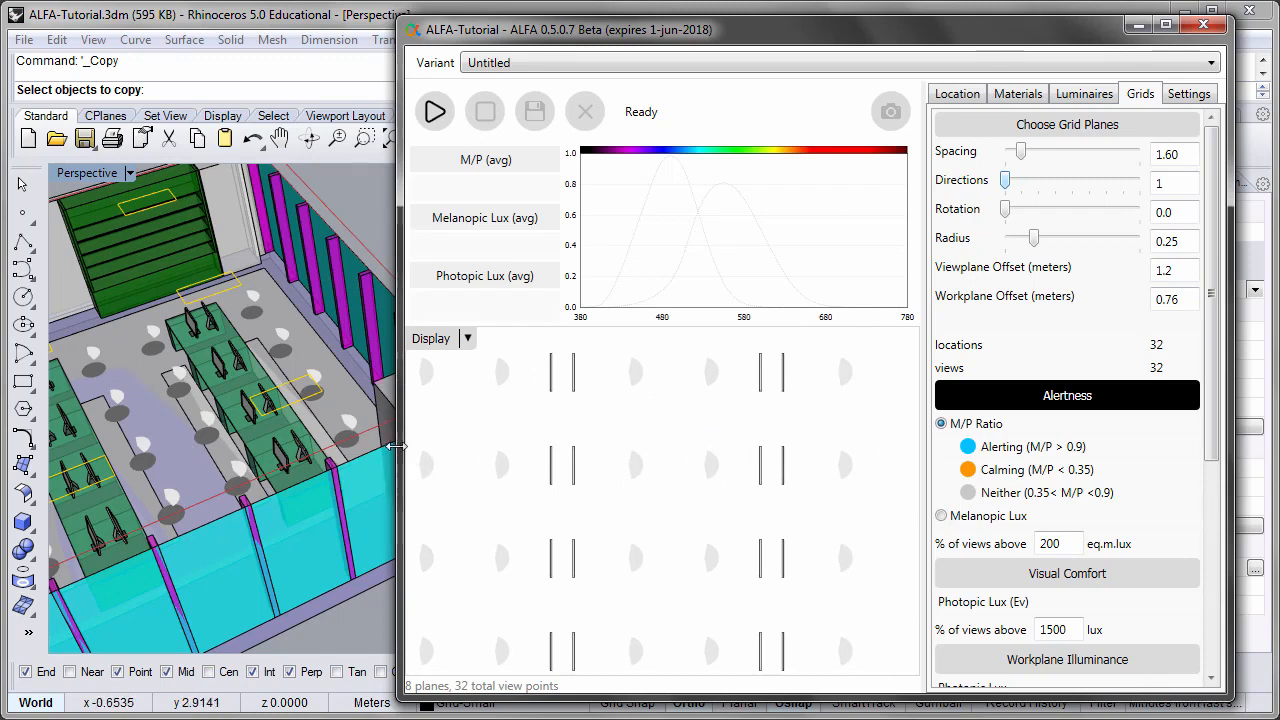
pyautogui.moveTo(399, 446); pyautogui.dragTo(263, 446)
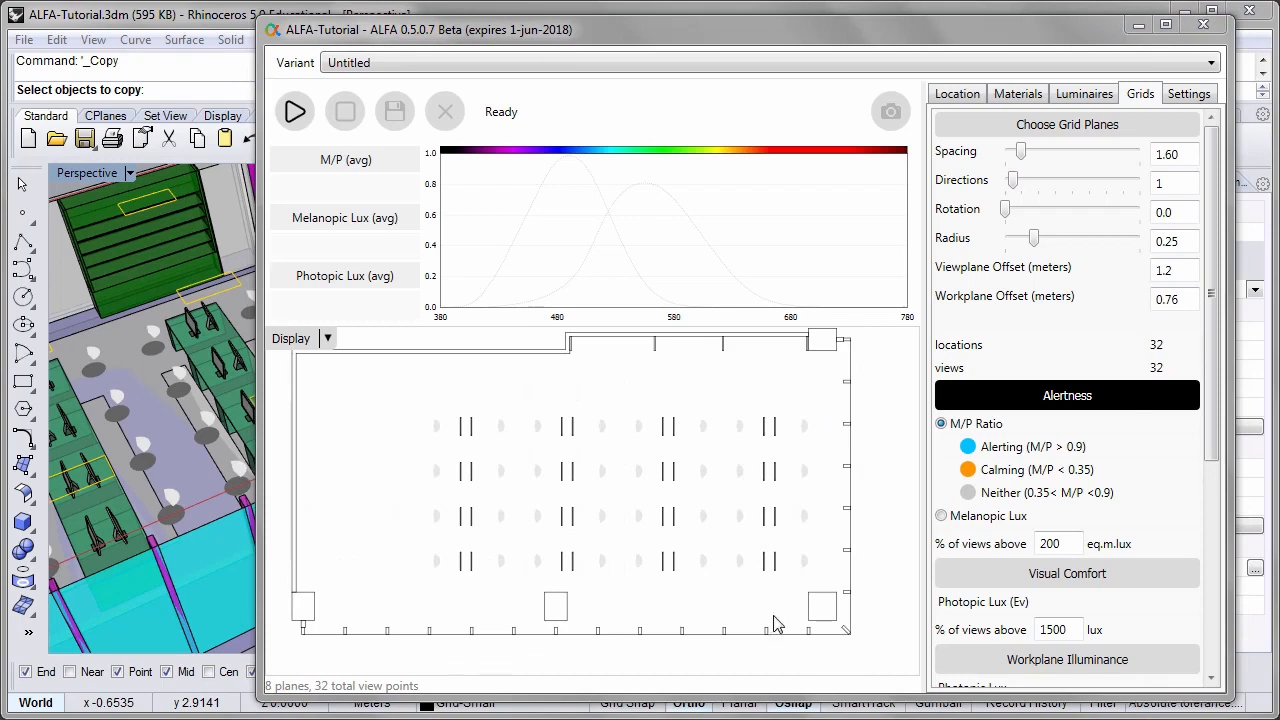
# Step: Select the view points on the right-hand side of all four desk rows and set their rotation to 180 so they face the desks
pyautogui.moveTo(470, 368); pyautogui.dragTo(519, 633)
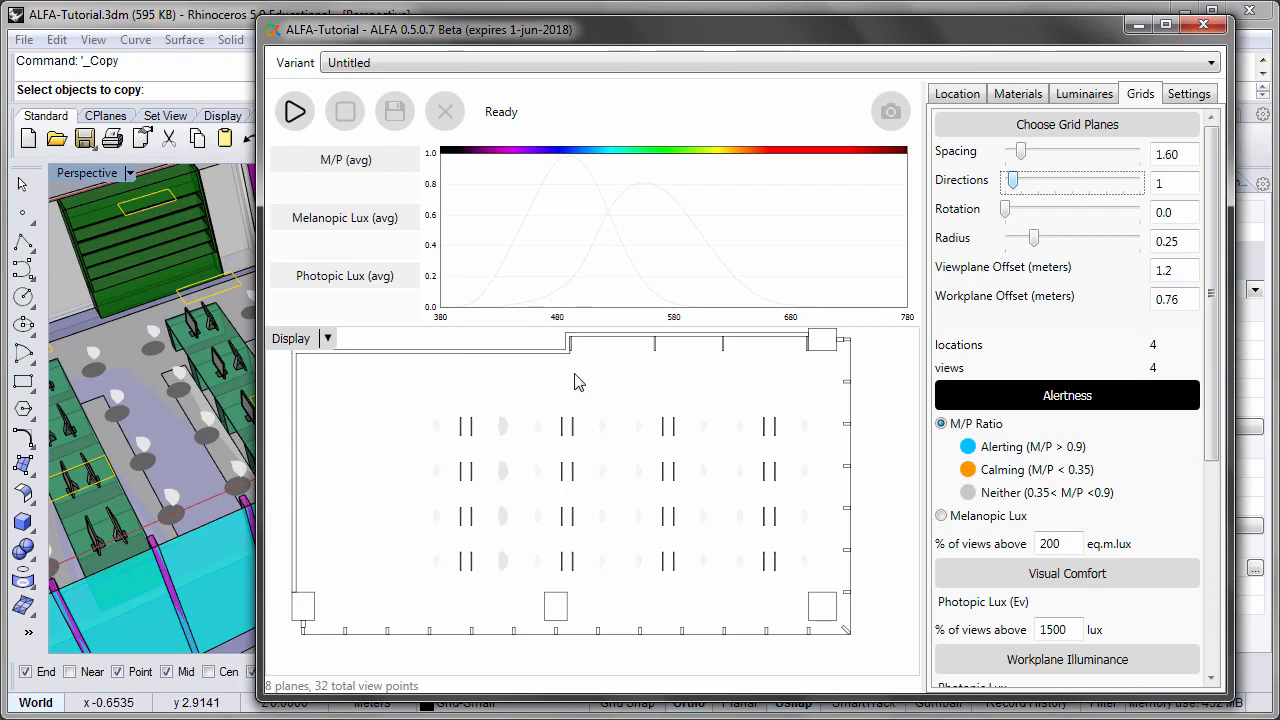
pyautogui.moveTo(574, 376); pyautogui.dragTo(618, 628)
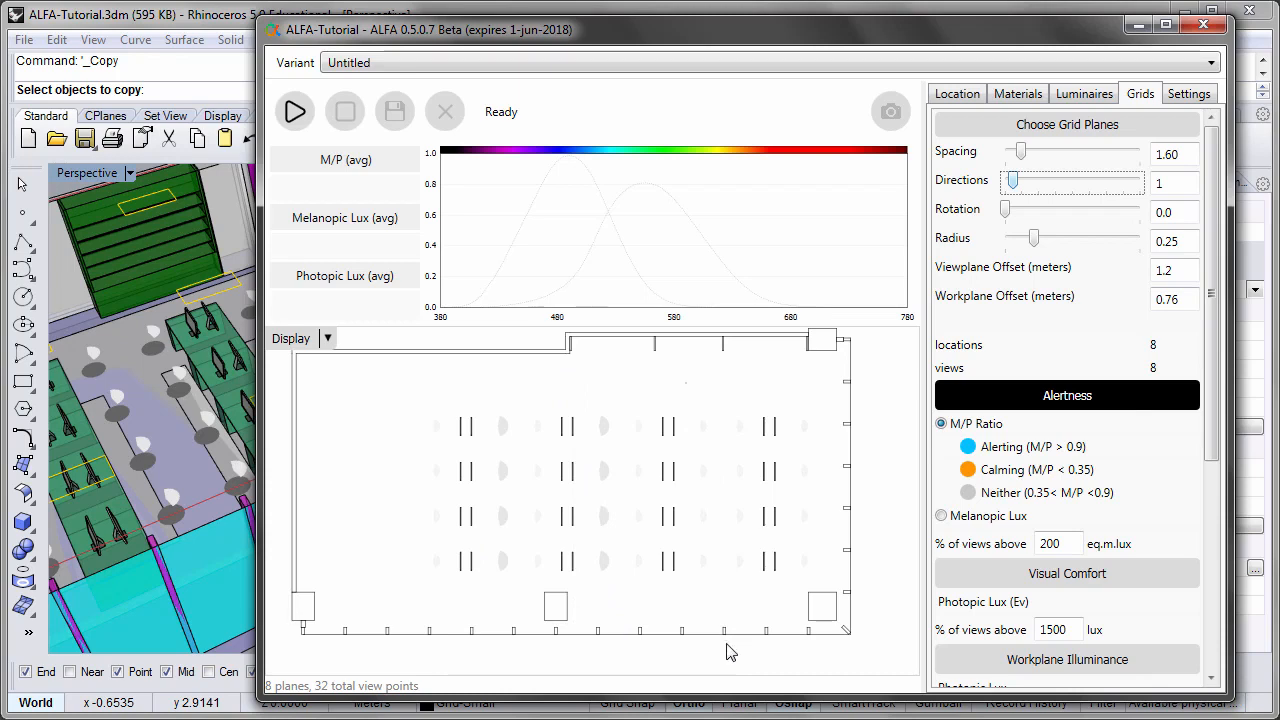
pyautogui.moveTo(727, 651); pyautogui.dragTo(669, 434)
pyautogui.moveTo(790, 393); pyautogui.dragTo(852, 610)
pyautogui.scroll(2, 910, 495)
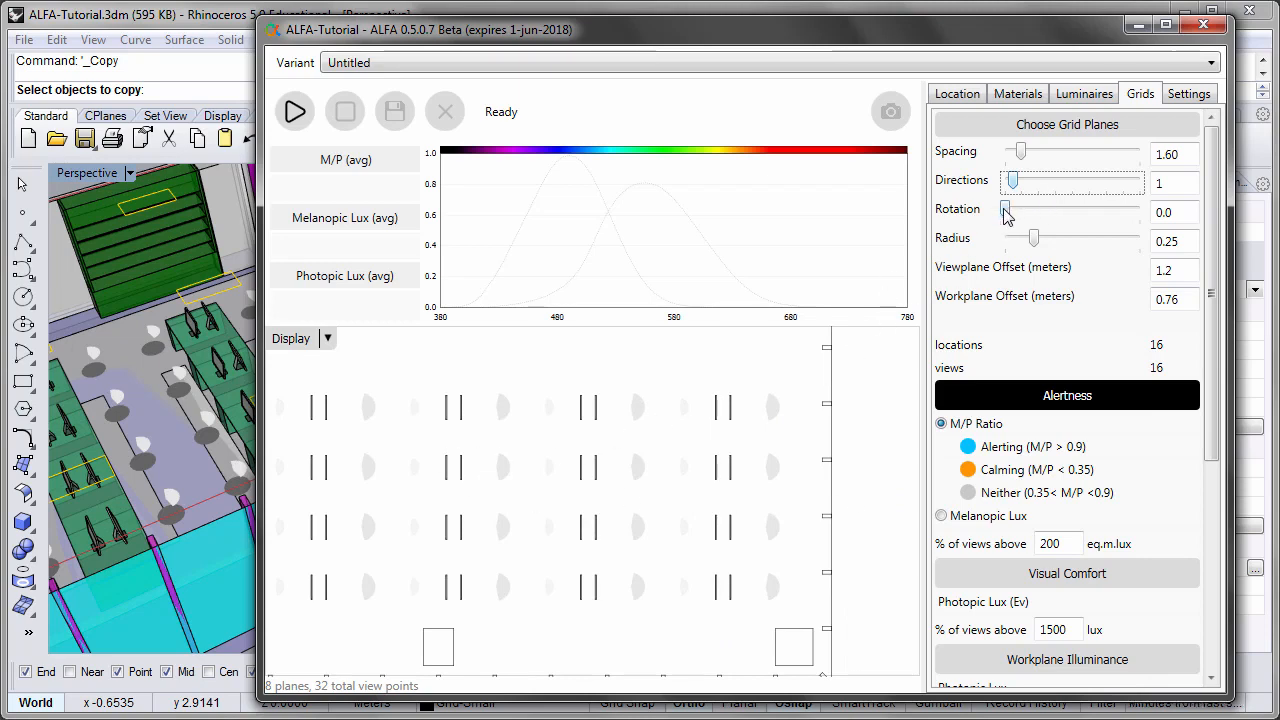
pyautogui.moveTo(1006, 216); pyautogui.dragTo(1075, 222)
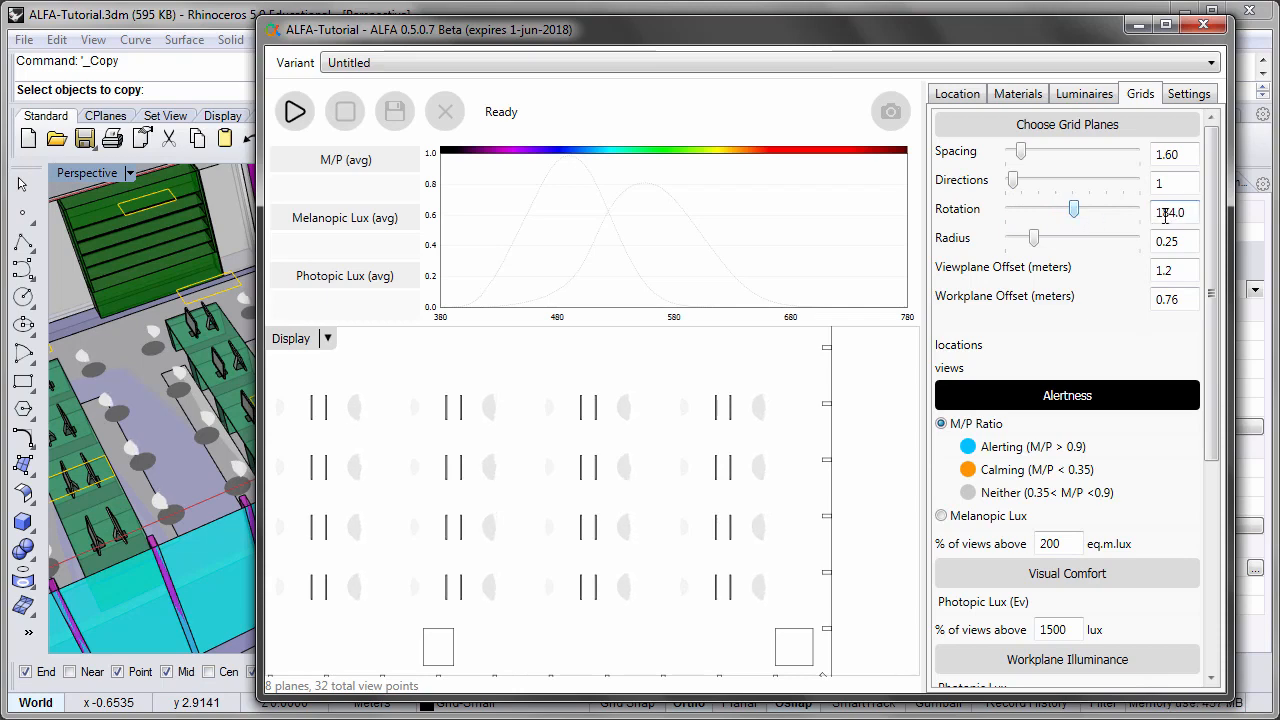
pyautogui.moveTo(1187, 214); pyautogui.dragTo(1158, 223)
pyautogui.write('18')
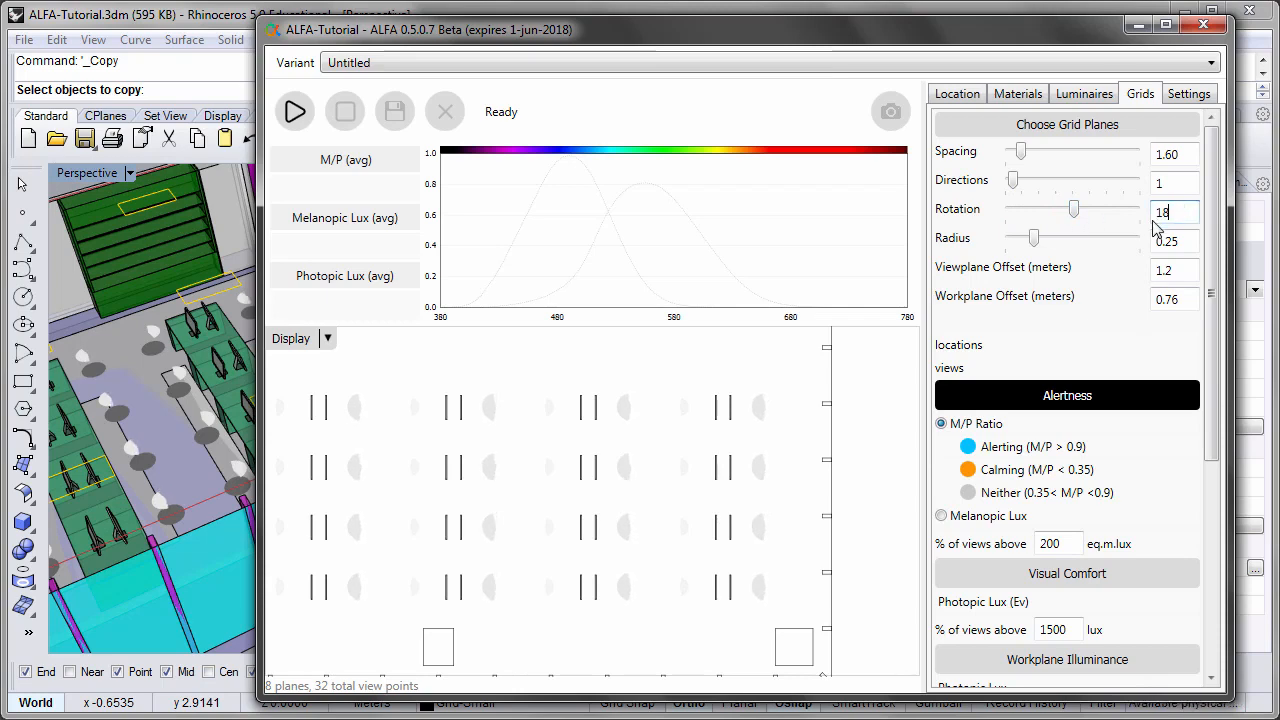
pyautogui.write('0')
pyautogui.press('Tab')
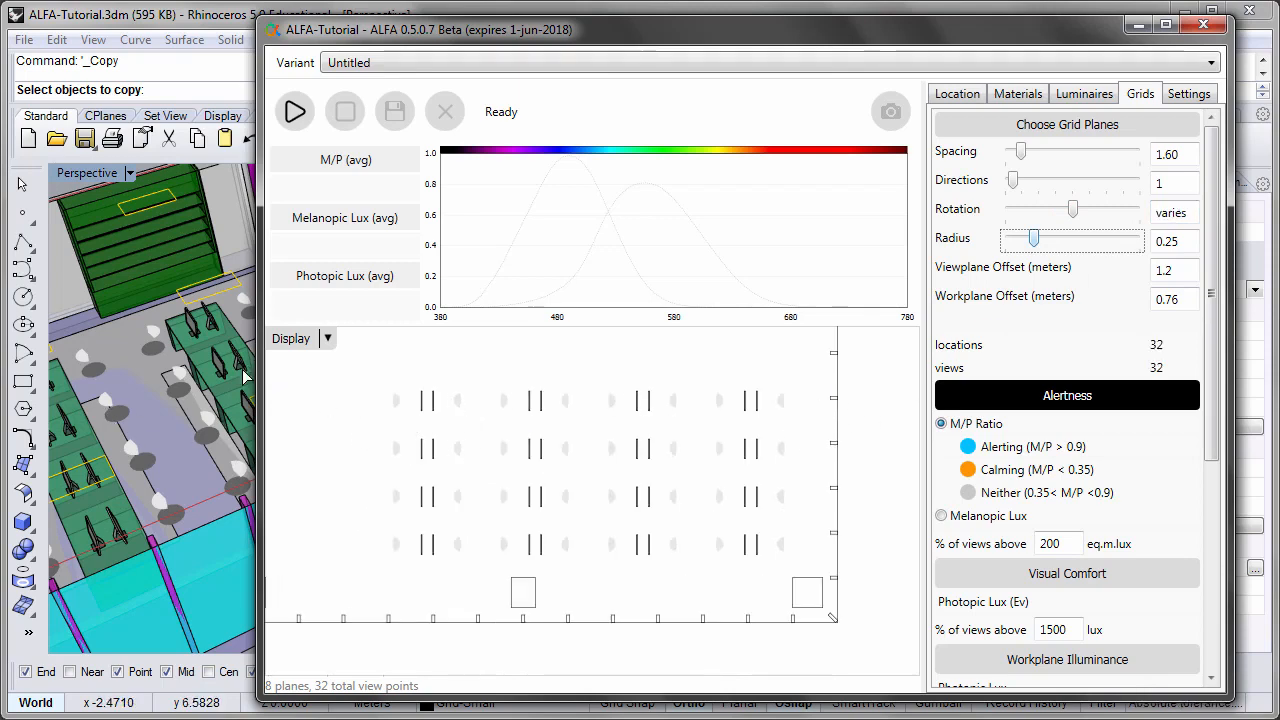
# Step: Narrow the ALFA window, inspect the rotated view directions around the desks in the Rhino model, and cancel the pending Copy command
pyautogui.moveTo(259, 369); pyautogui.dragTo(367, 371)
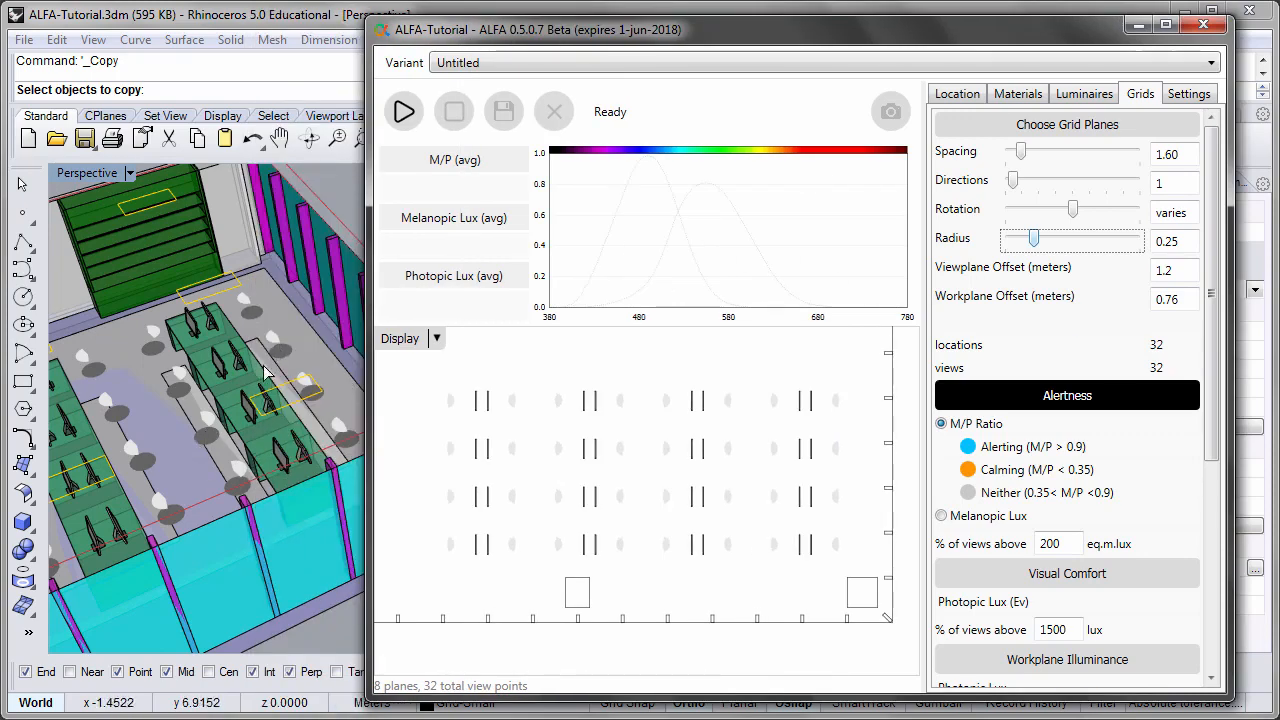
pyautogui.scroll(-4, 130, 455)
pyautogui.scroll(5, 122, 455)
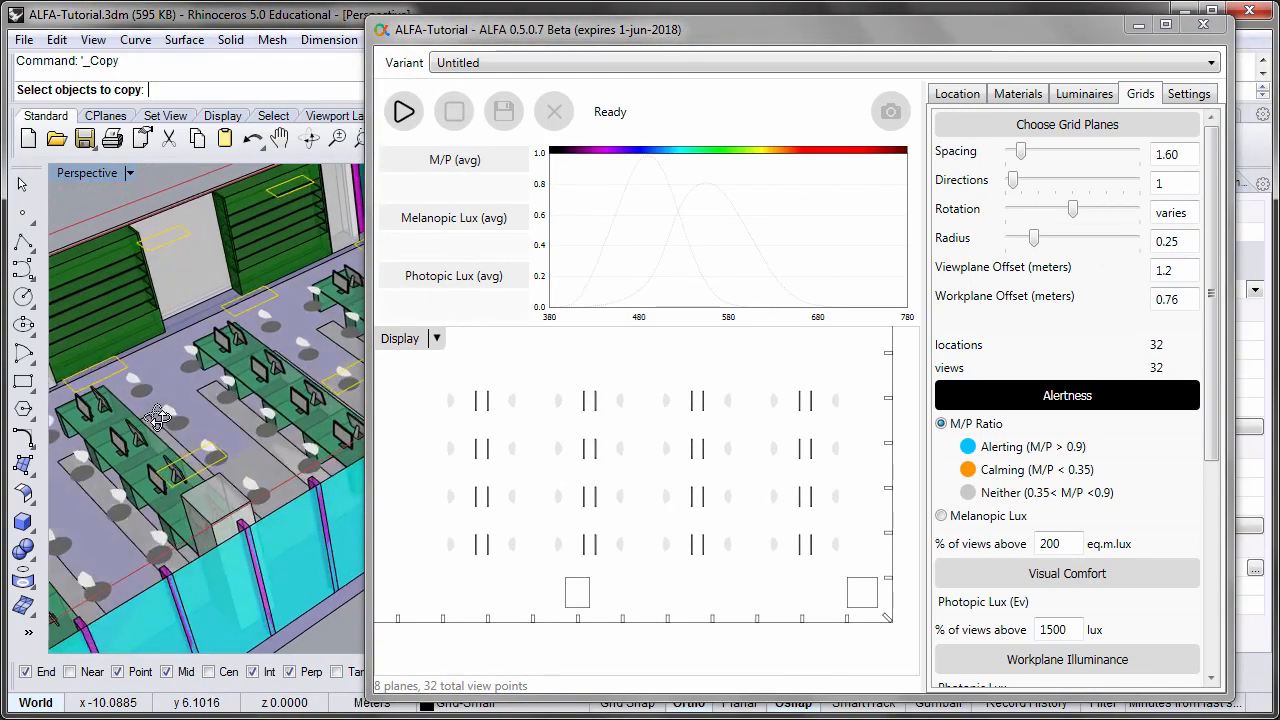
pyautogui.press('Escape')
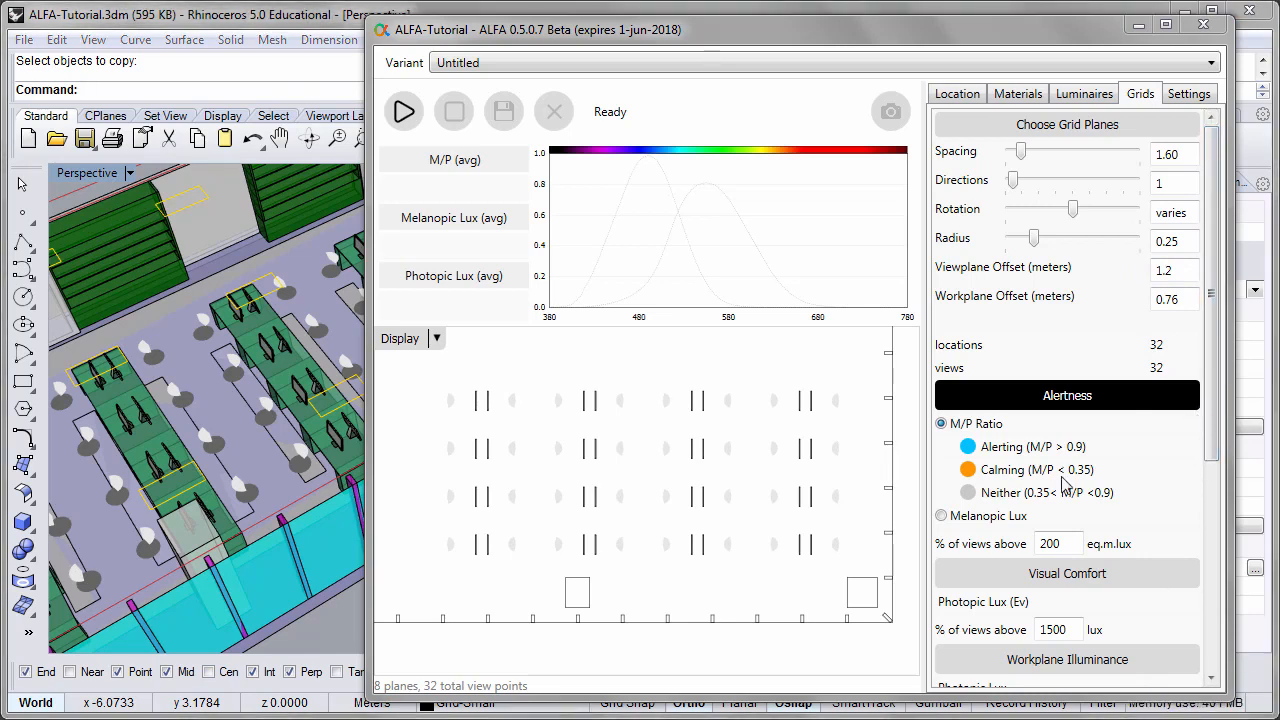
# Step: Run the simulation for the desk-side grids and examine the M/P ratio results across the plan
pyautogui.click(406, 114)
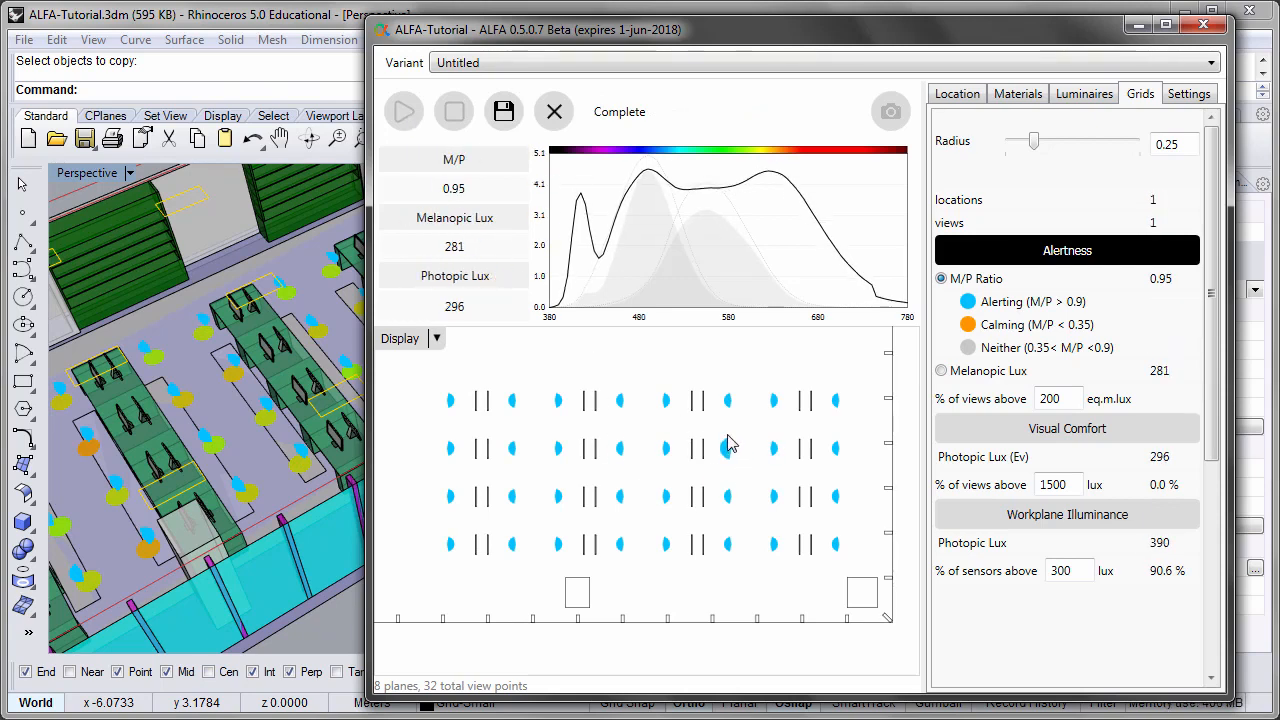
pyautogui.click(687, 467)
pyautogui.moveTo(692, 492)
pyautogui.mouseDown()
pyautogui.moveTo(680, 459)
pyautogui.moveTo(641, 435)
pyautogui.moveTo(650, 430)
pyautogui.mouseUp()
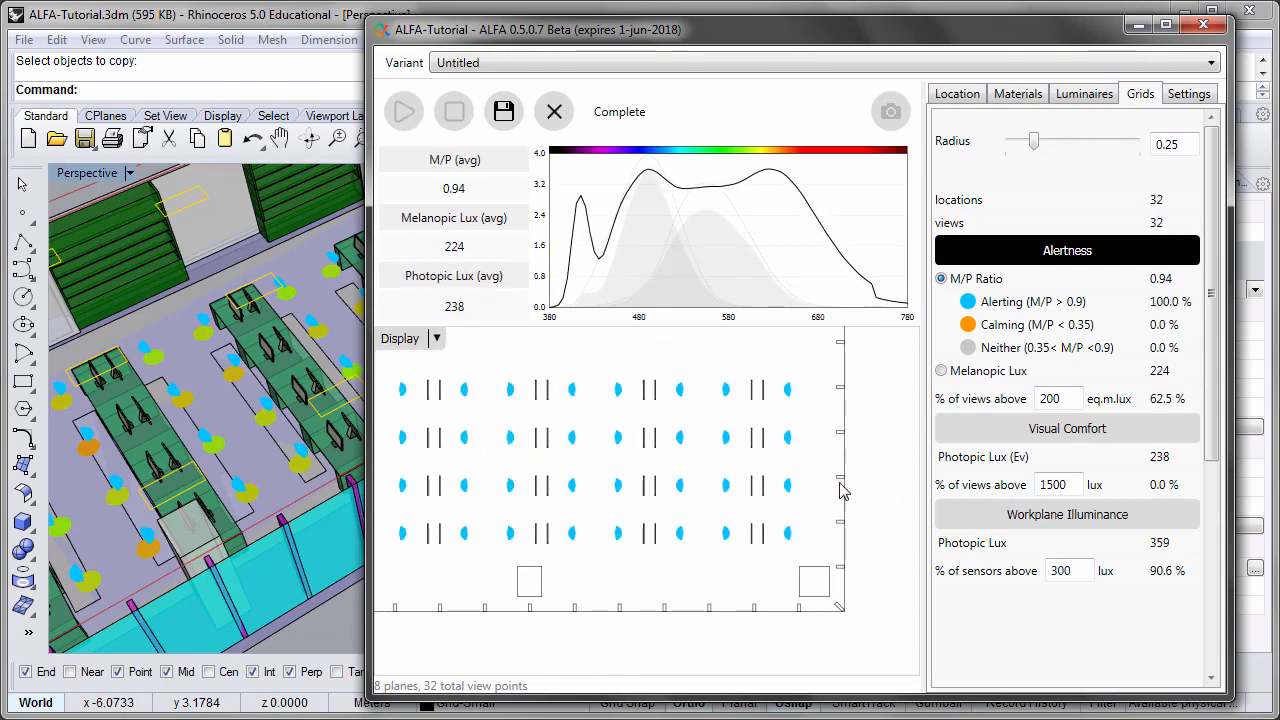
pyautogui.moveTo(559, 492); pyautogui.dragTo(638, 522)
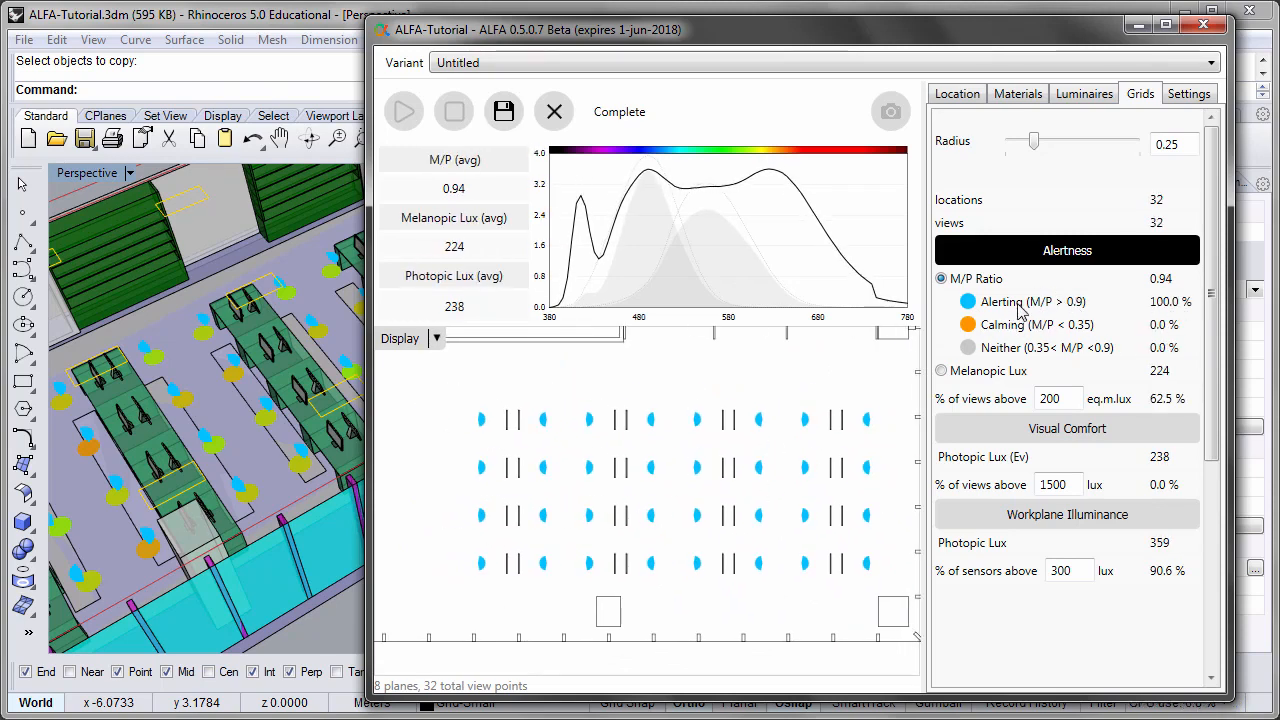
pyautogui.moveTo(424, 488); pyautogui.dragTo(386, 471)
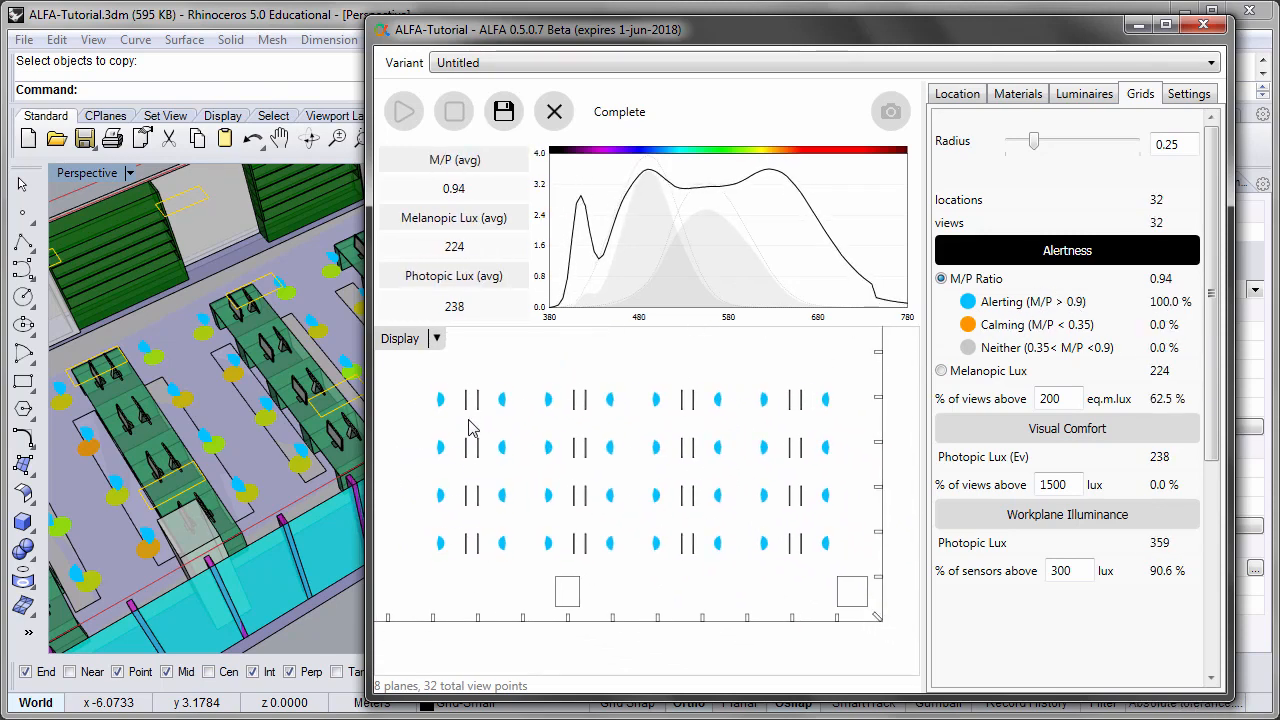
# Step: Display the Melanopic Lux results and set the threshold for the percentage of views to 150 eq.m.lux
pyautogui.click(941, 371)
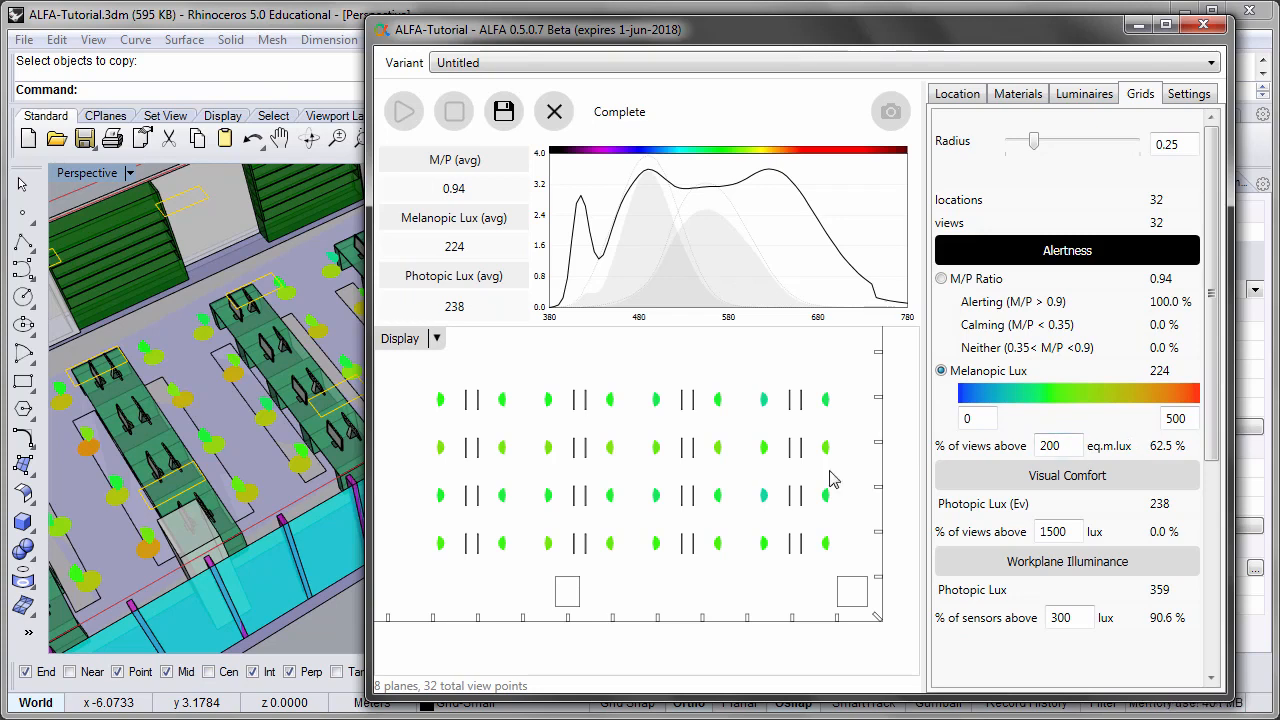
pyautogui.doubleClick(1052, 446)
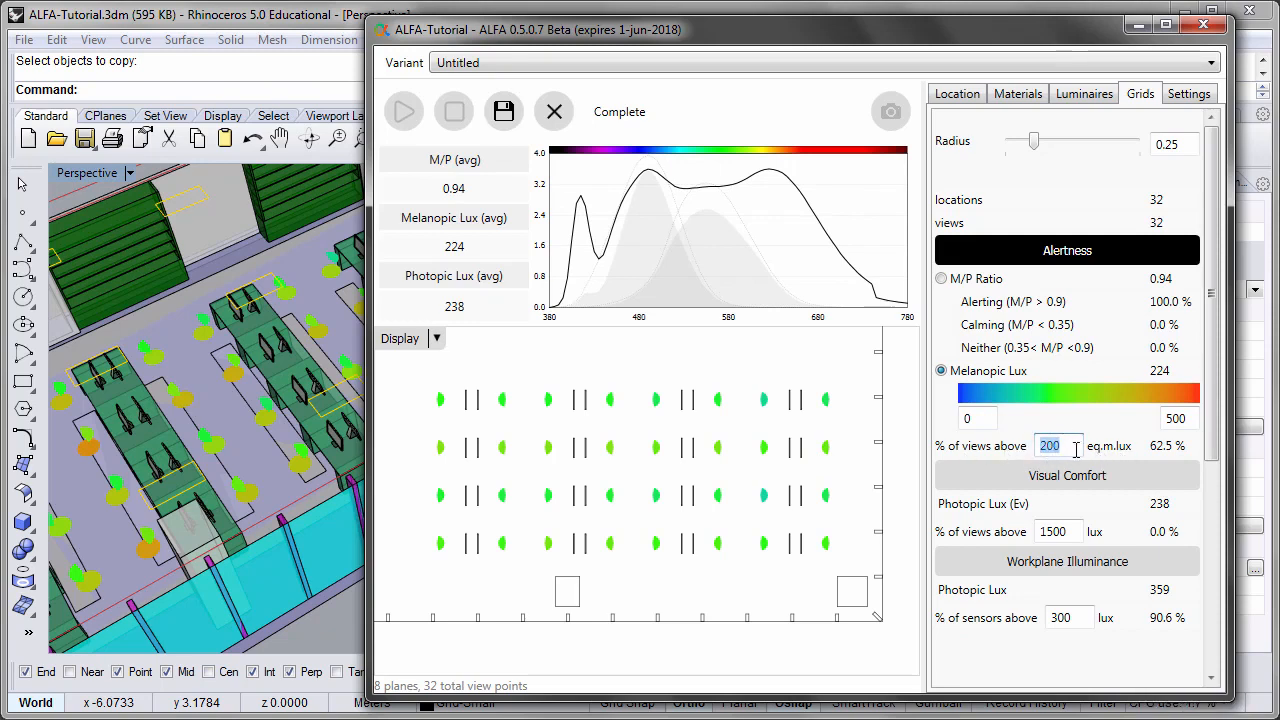
pyautogui.write('150')
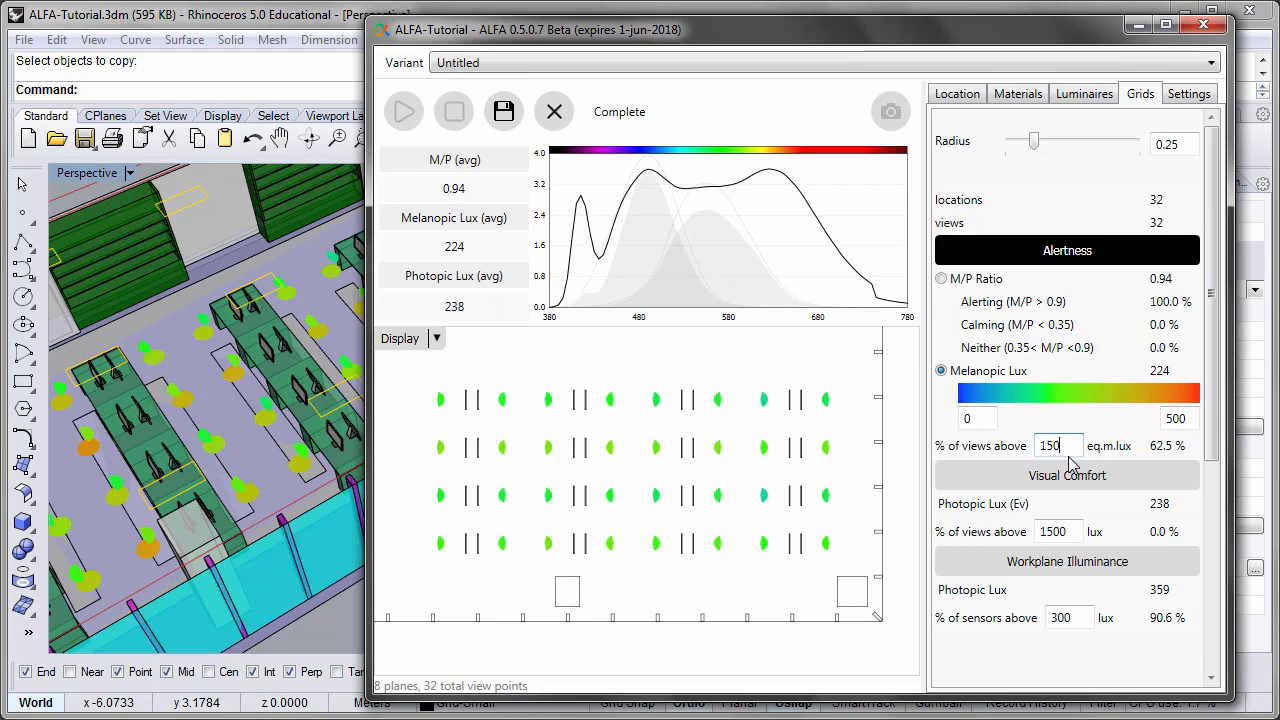
pyautogui.press('Return')
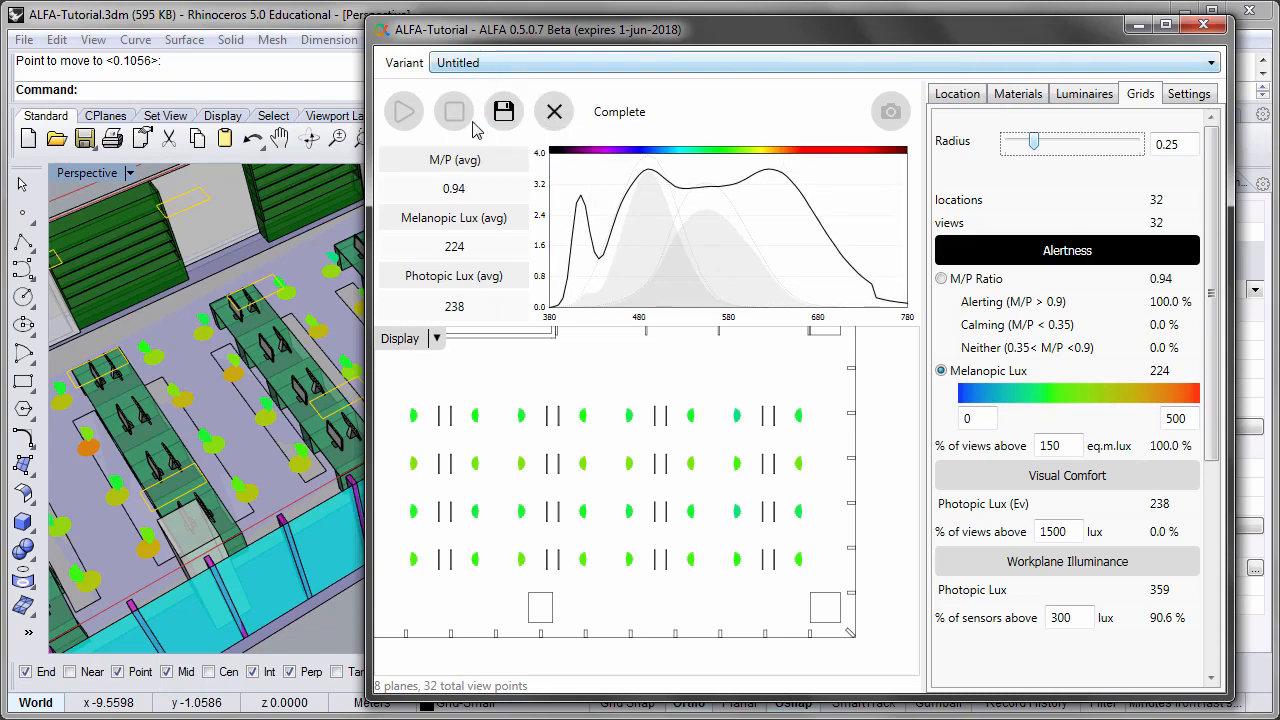
# Step: Clear the simulation results and change the FLOOR layer's material to Yellow Painted Stone Tiles
pyautogui.click(553, 111)
pyautogui.click(1018, 93)
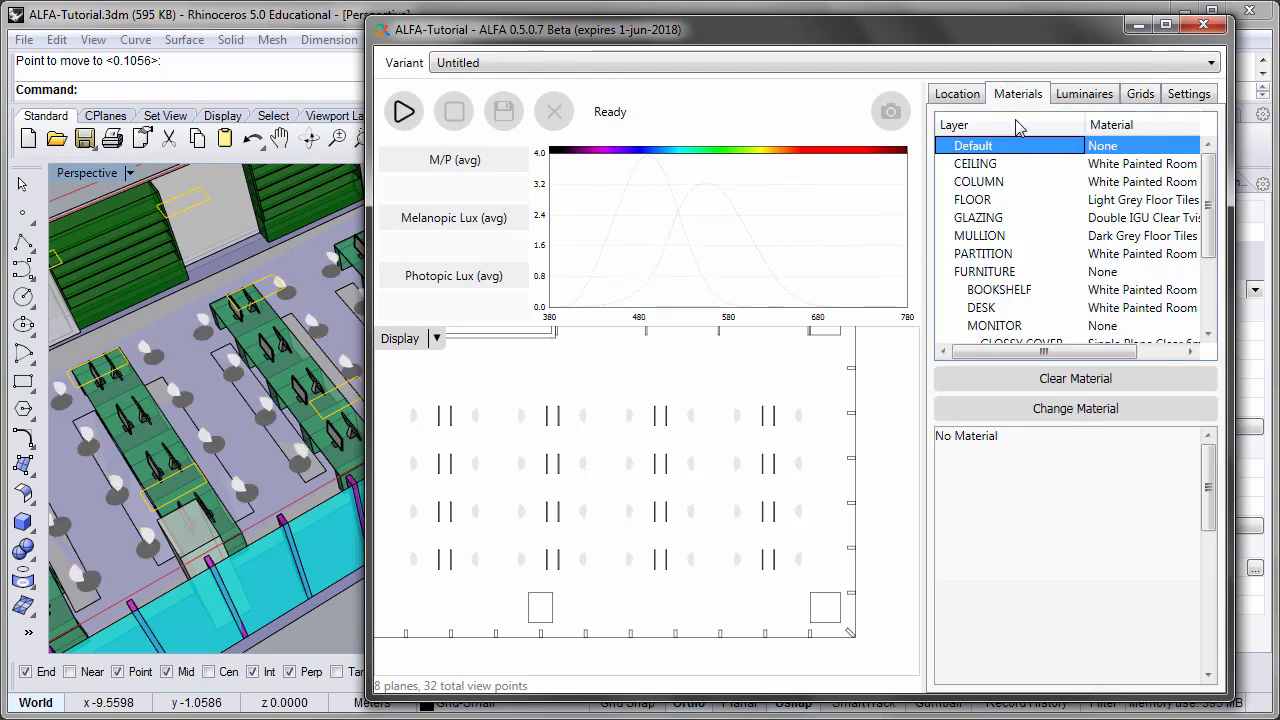
pyautogui.click(962, 203)
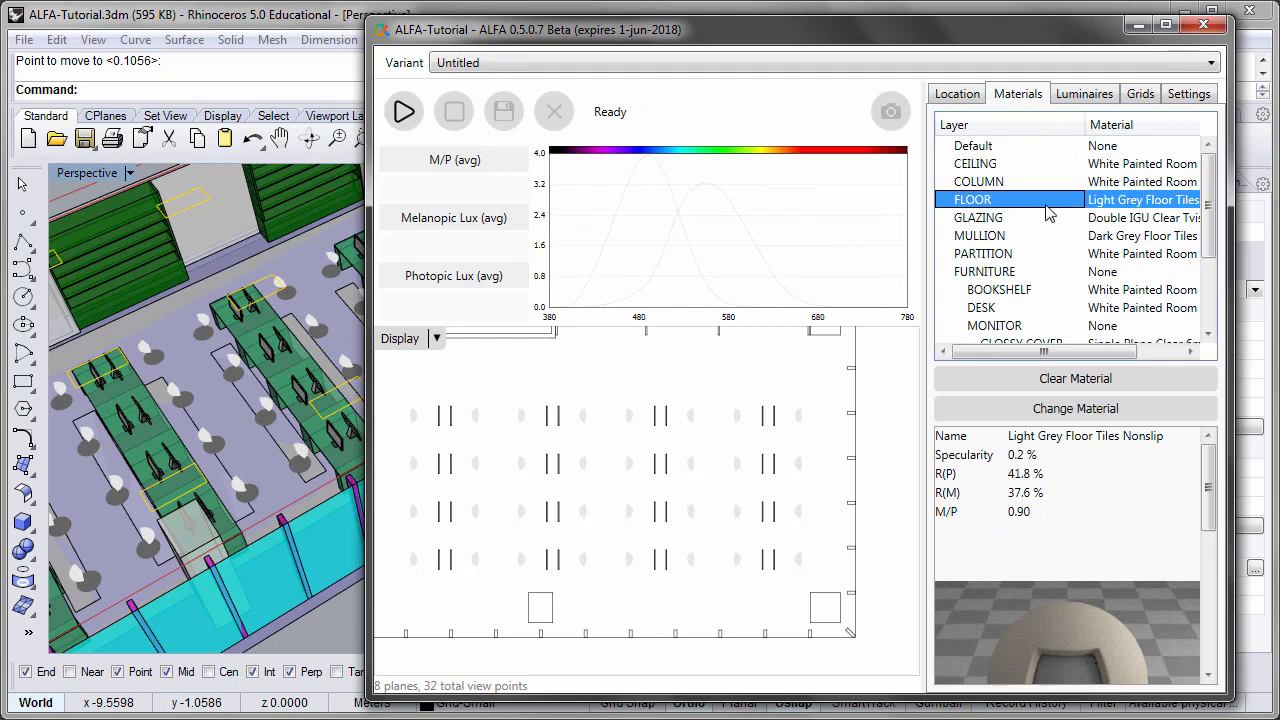
pyautogui.click(1103, 414)
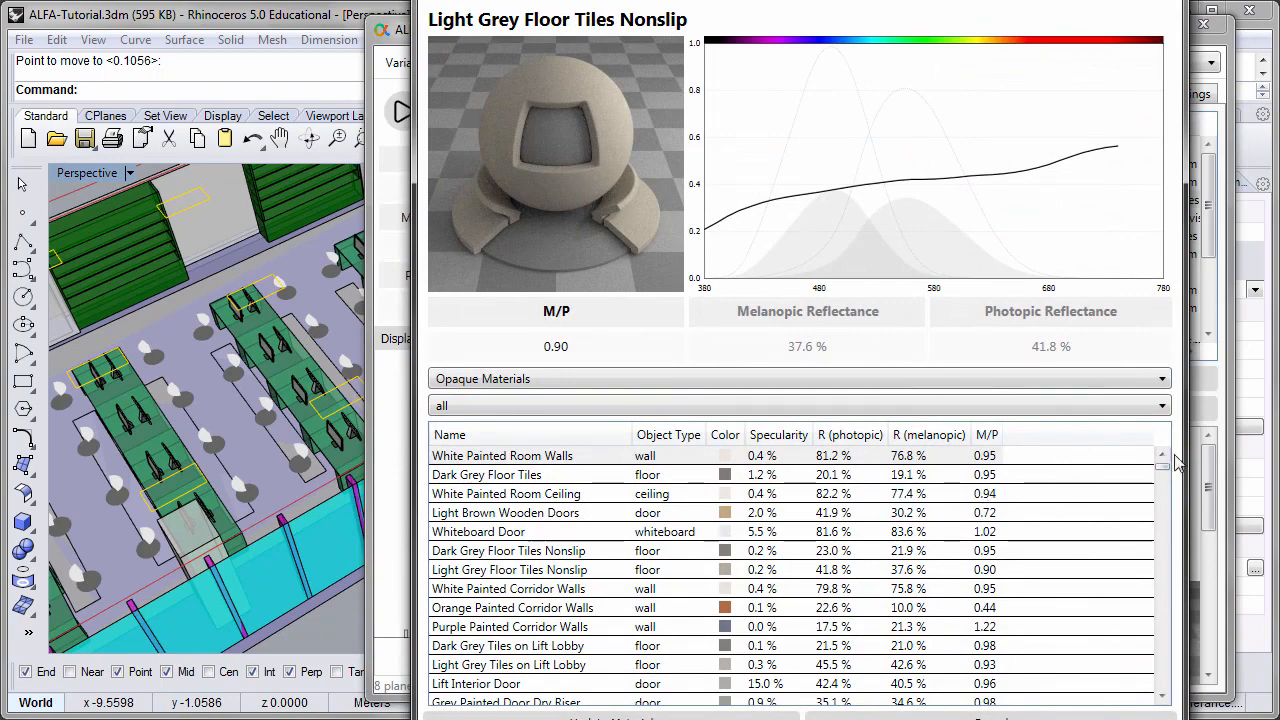
pyautogui.moveTo(1163, 461); pyautogui.dragTo(1165, 480)
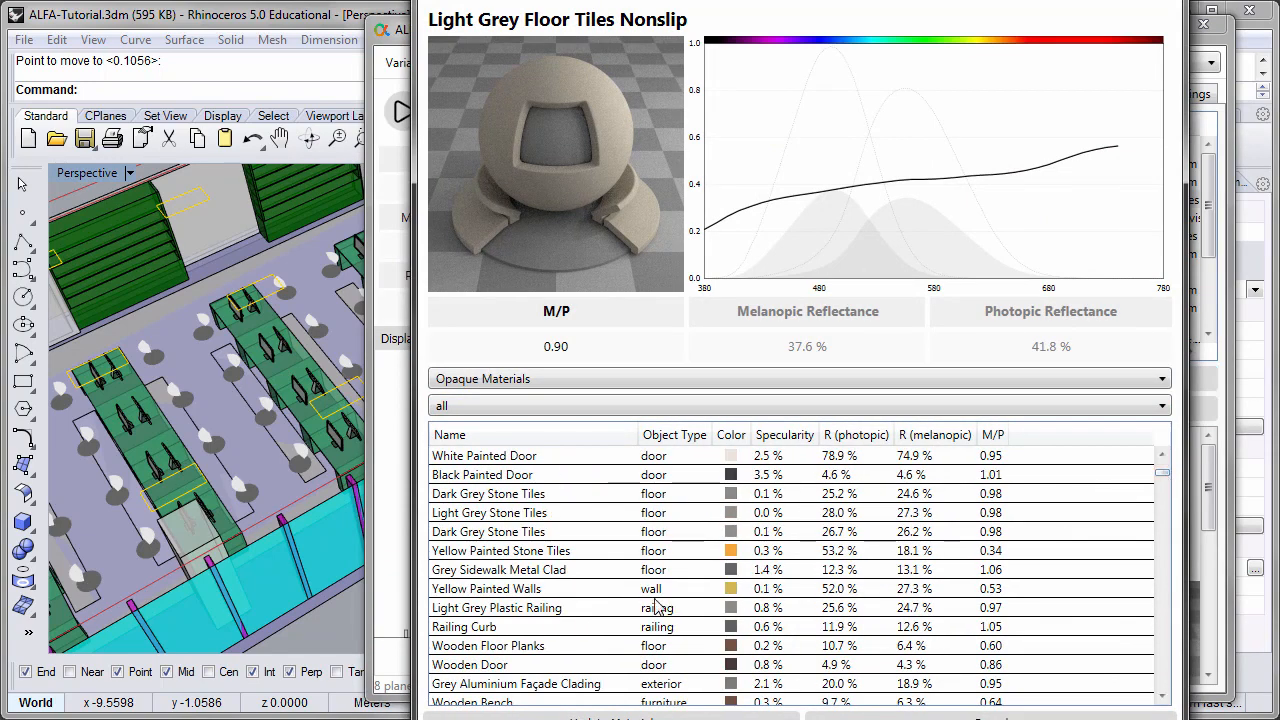
pyautogui.click(482, 556)
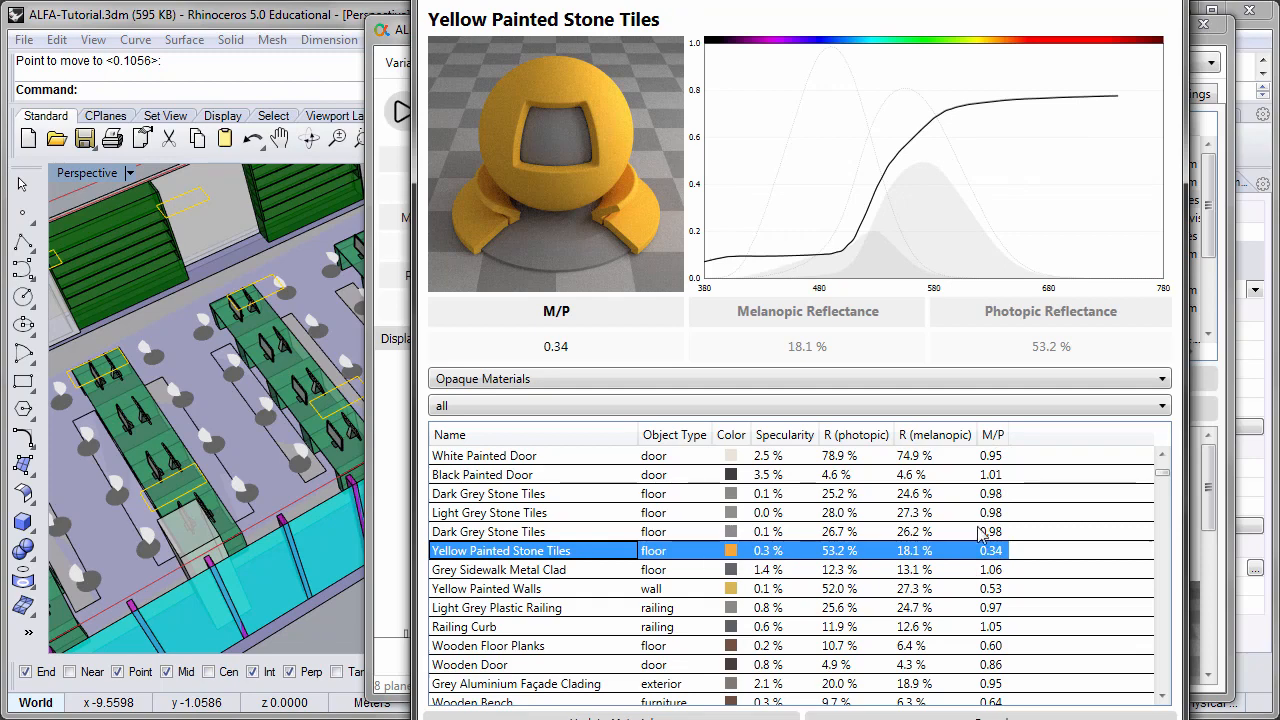
pyautogui.scroll(1, 1042, 553)
pyautogui.scroll(2, 1040, 600)
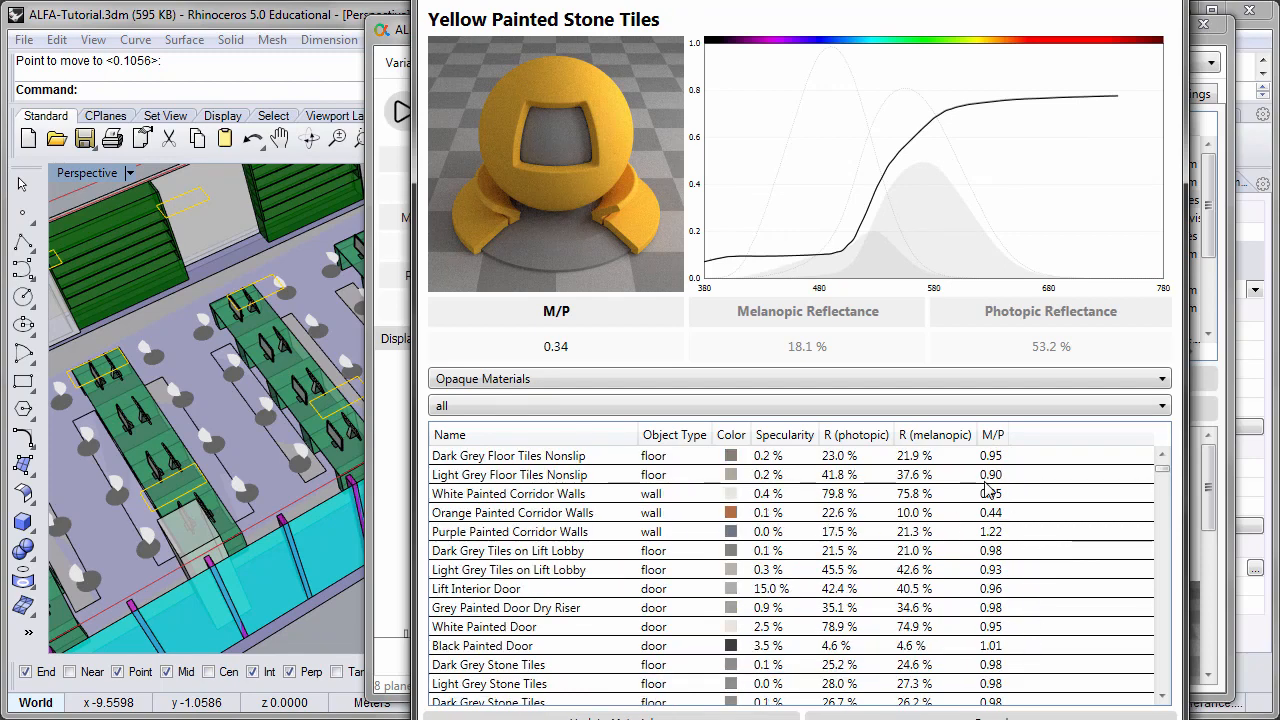
pyautogui.scroll(-1, 998, 484)
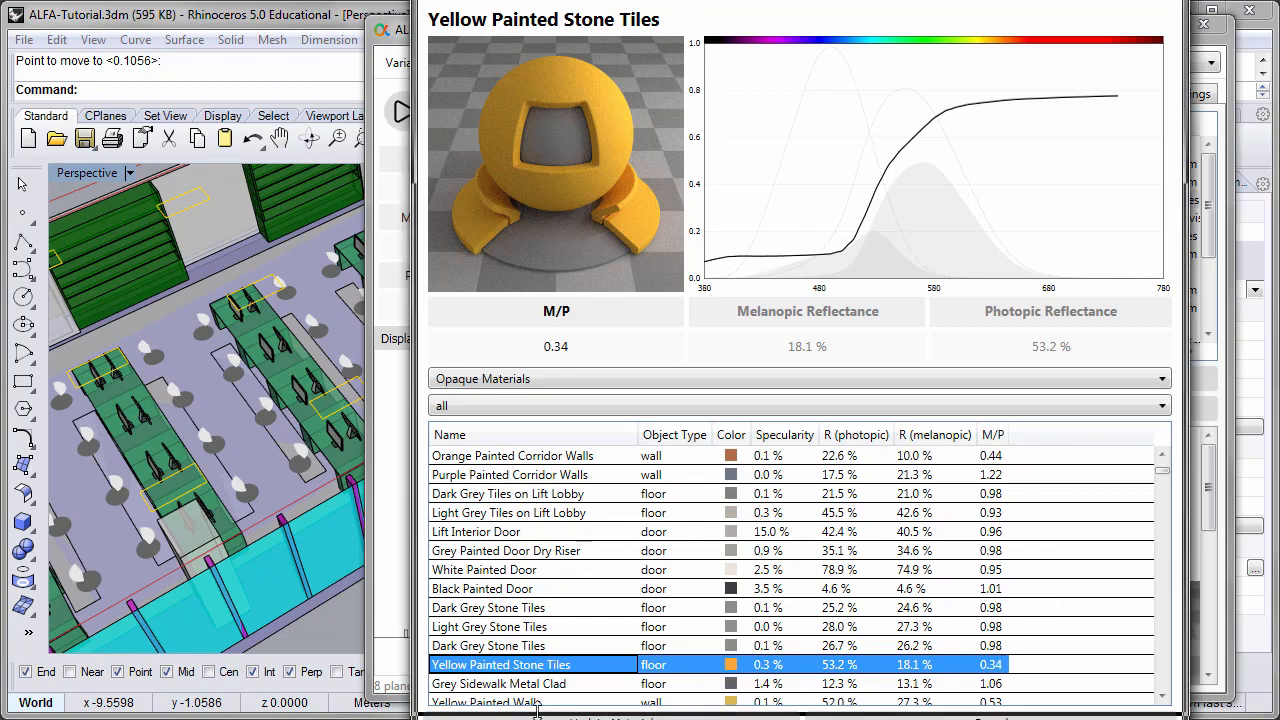
pyautogui.scroll(-1, 1018, 676)
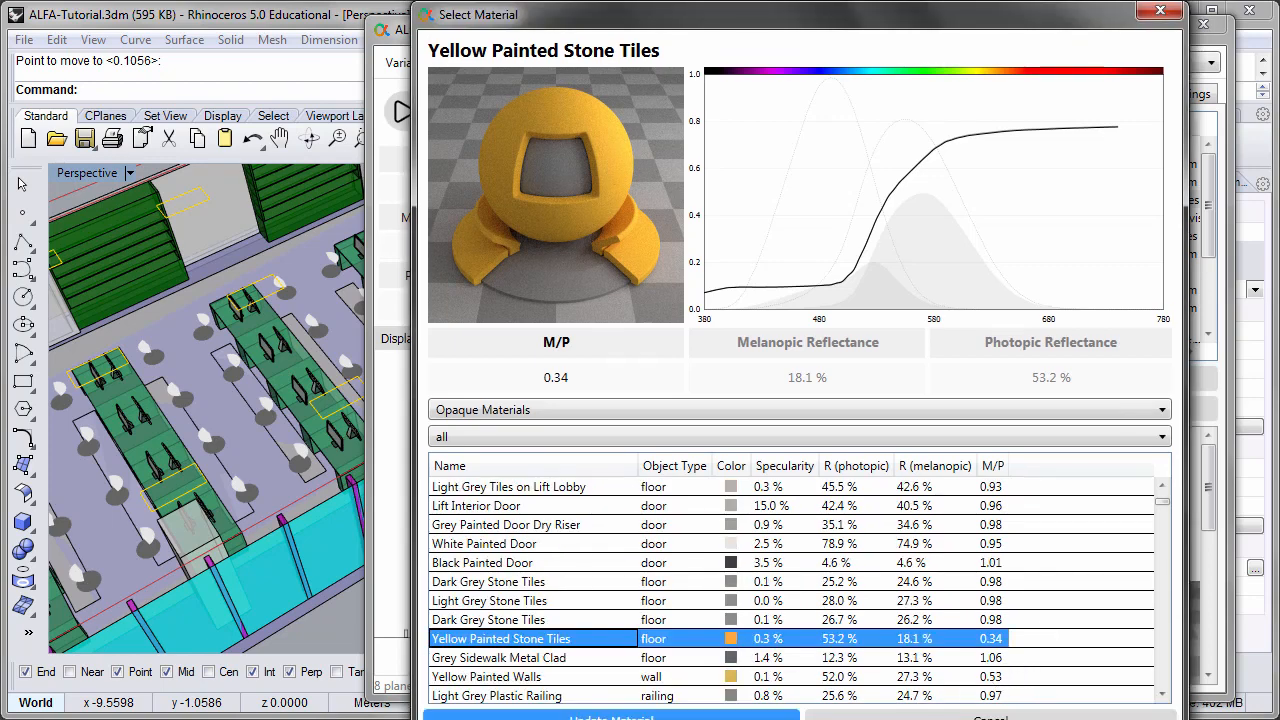
pyautogui.click(611, 716)
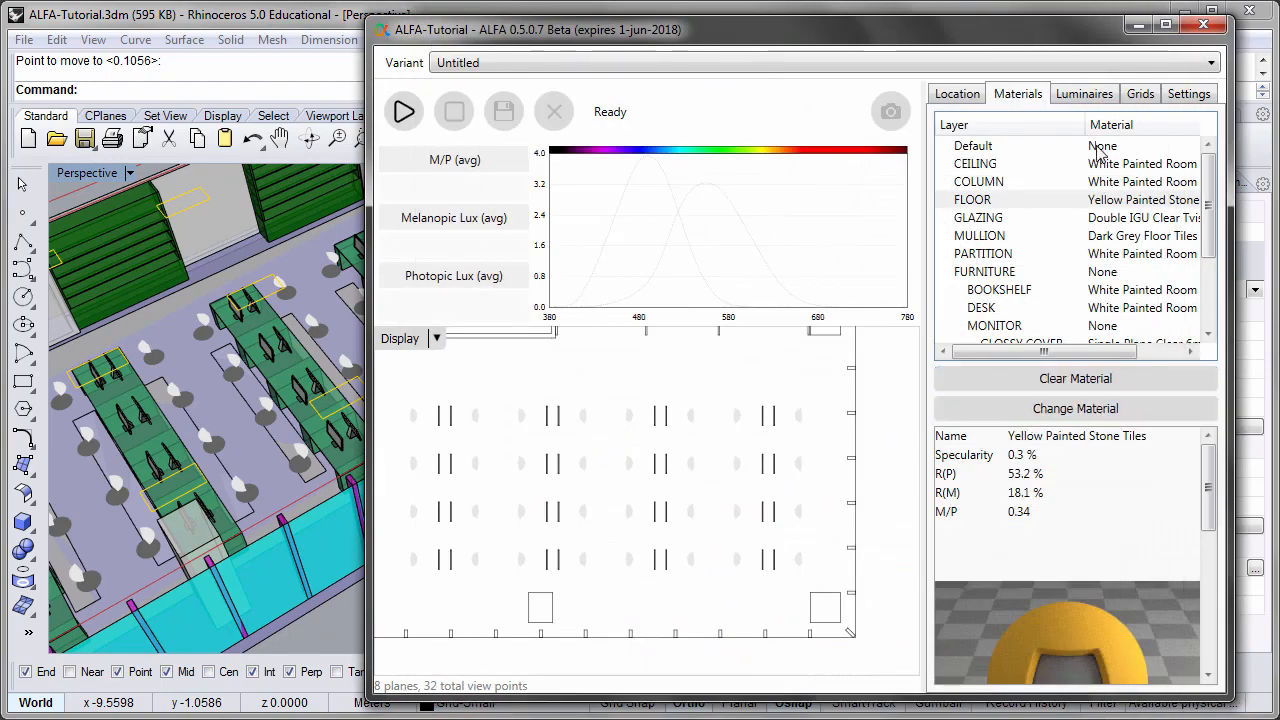
# Step: Rerun the grid simulation with the yellow floor and examine the Melanopic Lux results in the plan
pyautogui.click(1141, 94)
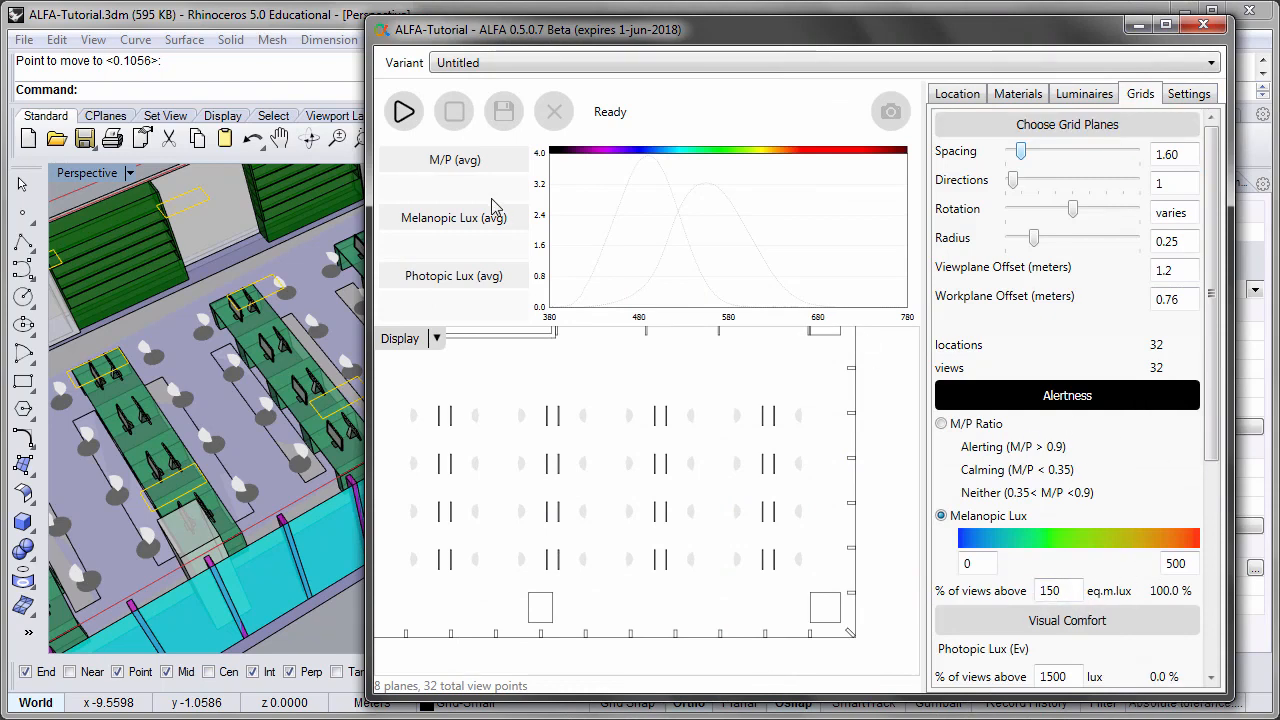
pyautogui.click(405, 112)
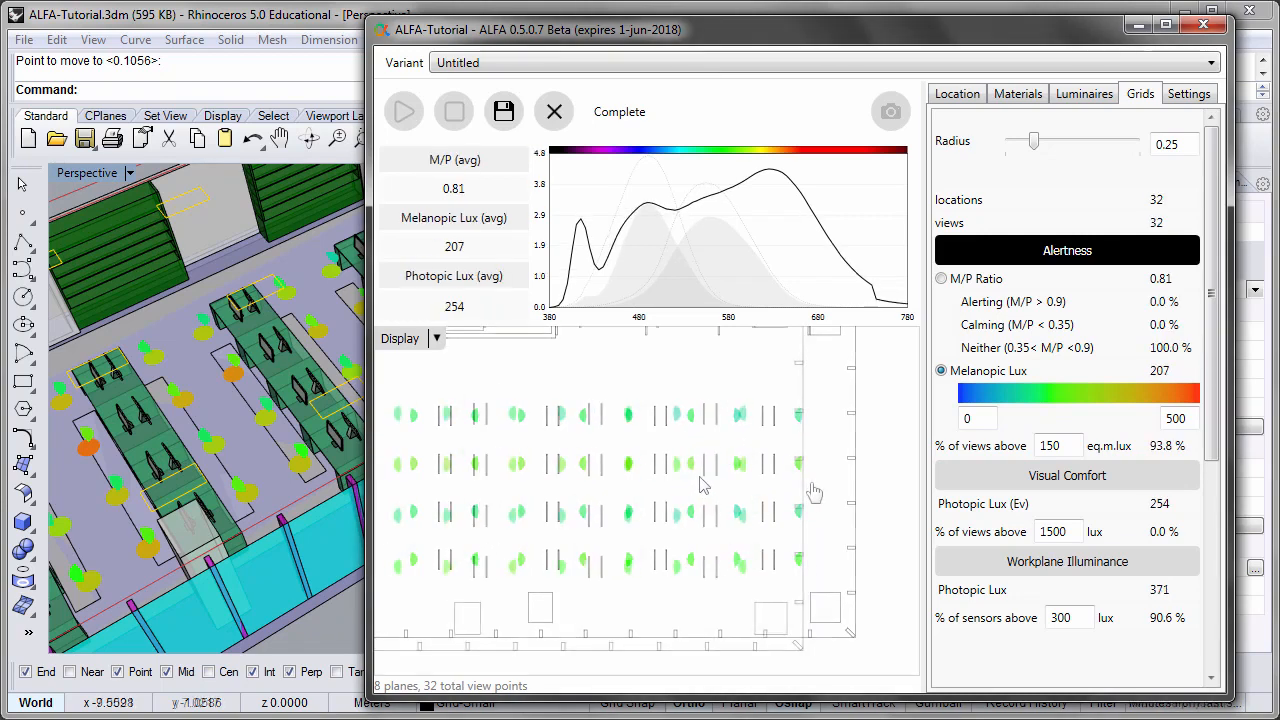
pyautogui.moveTo(814, 491); pyautogui.dragTo(783, 482)
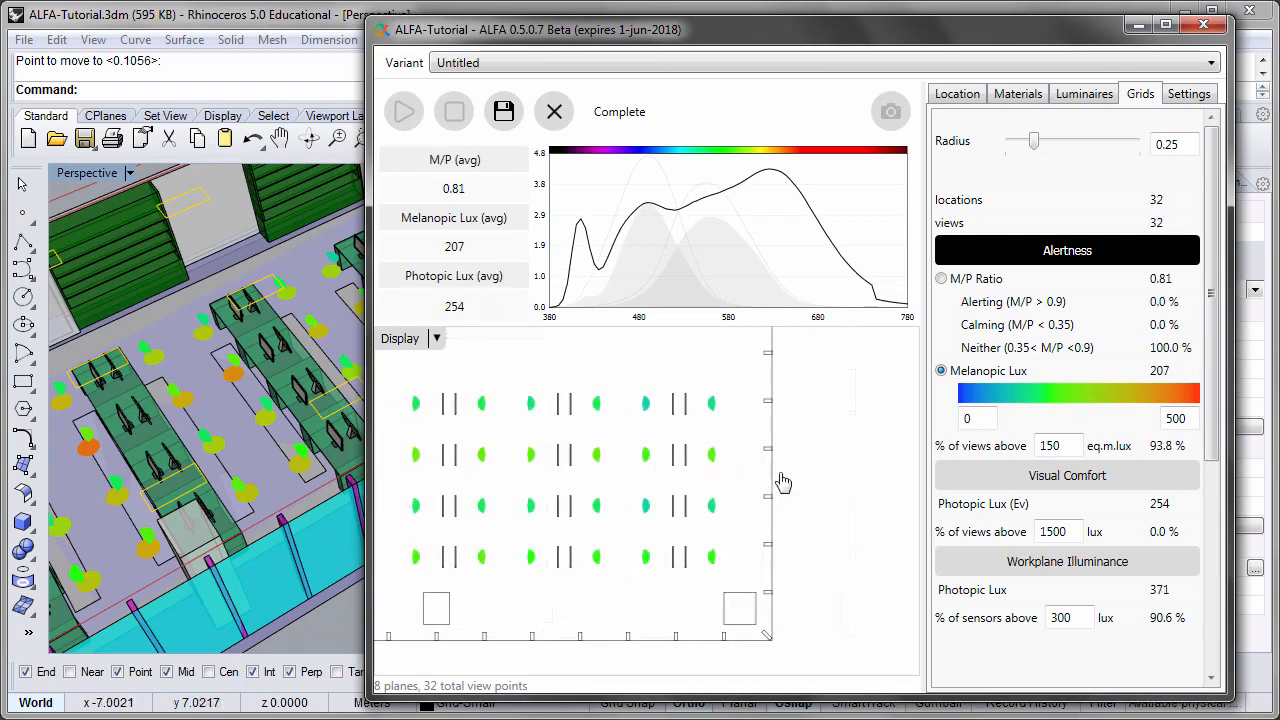
# Step: Render a fisheye image from a view point facing the rightmost desk row and inspect its spectrum against the melanopic action curve
pyautogui.moveTo(650, 457)
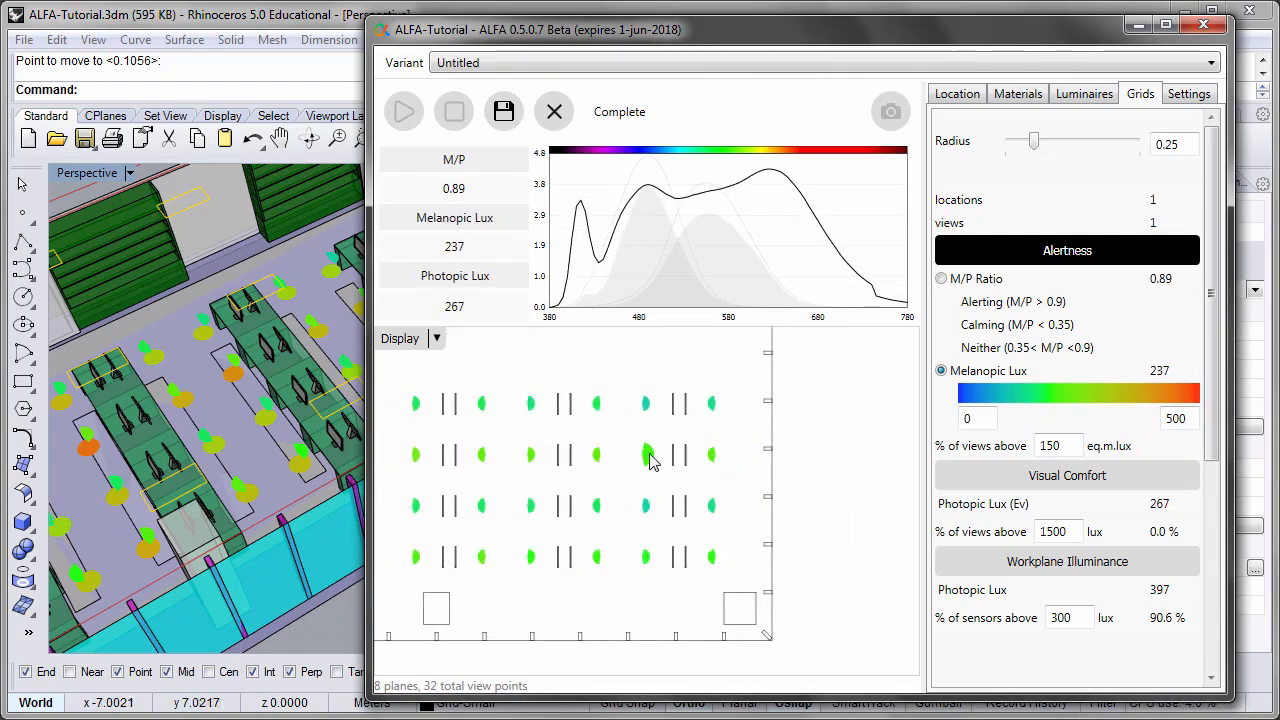
pyautogui.click(890, 114)
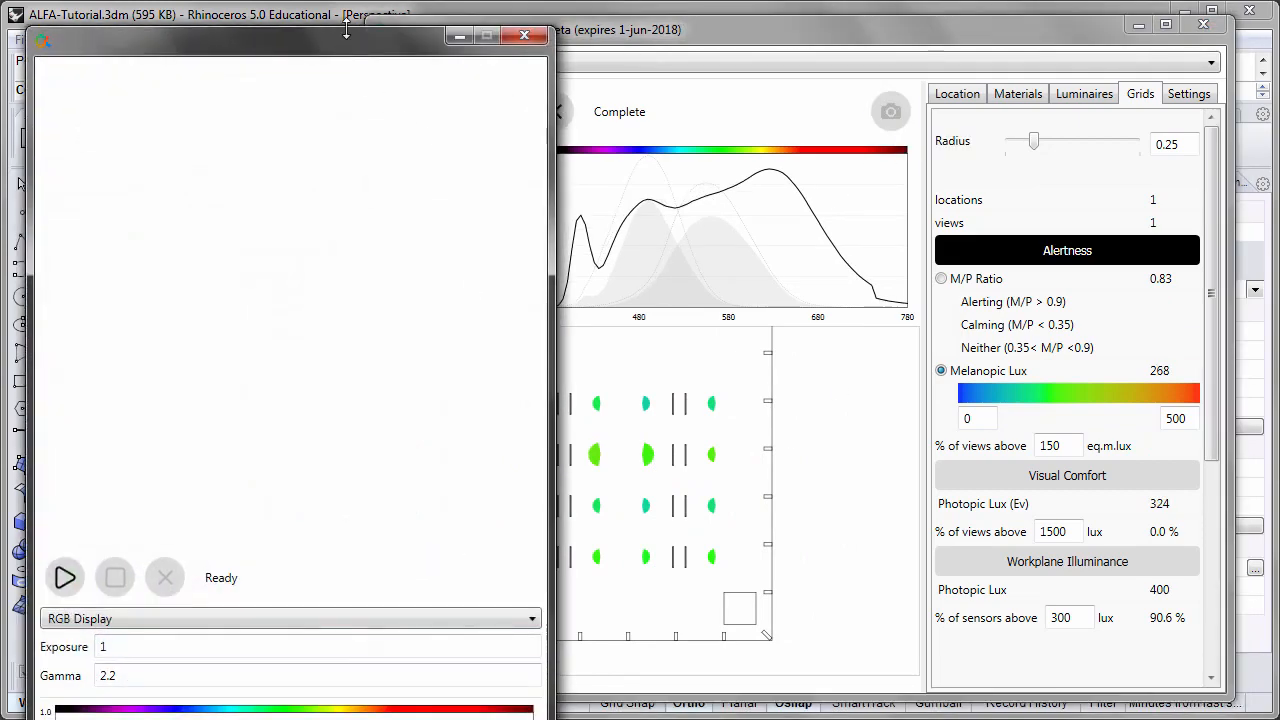
pyautogui.moveTo(346, 30); pyautogui.dragTo(485, 66)
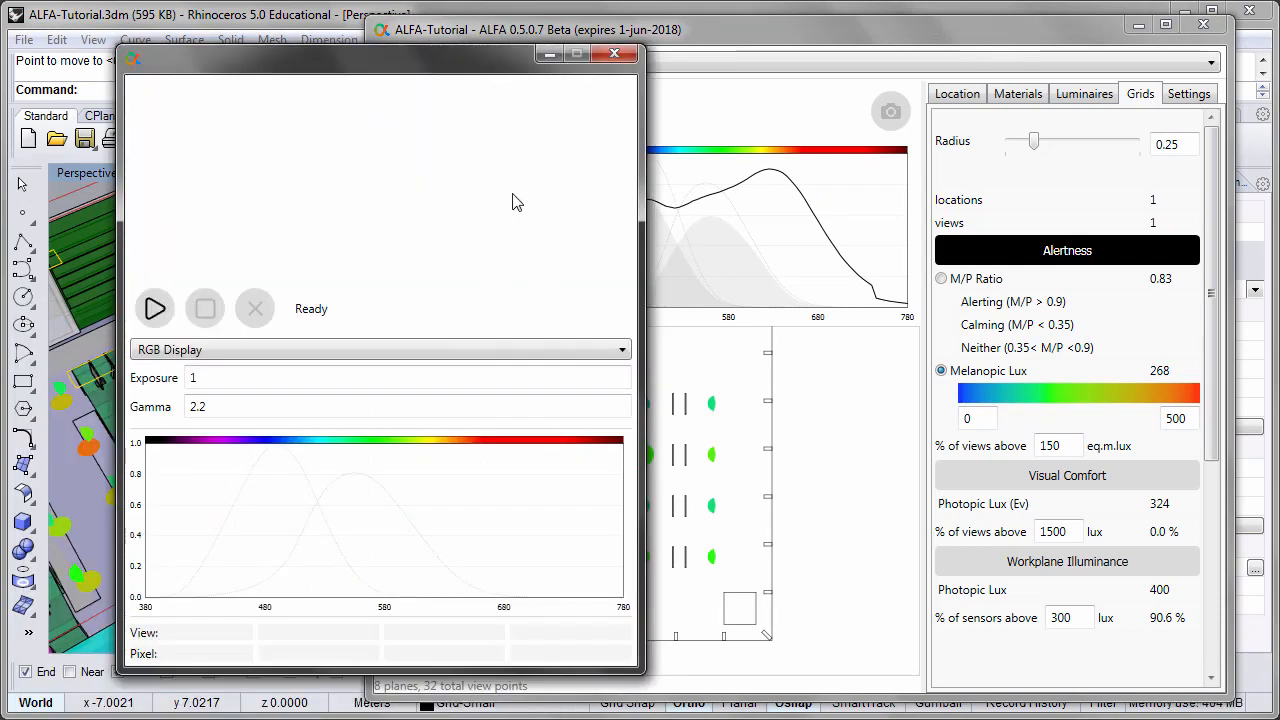
pyautogui.click(155, 310)
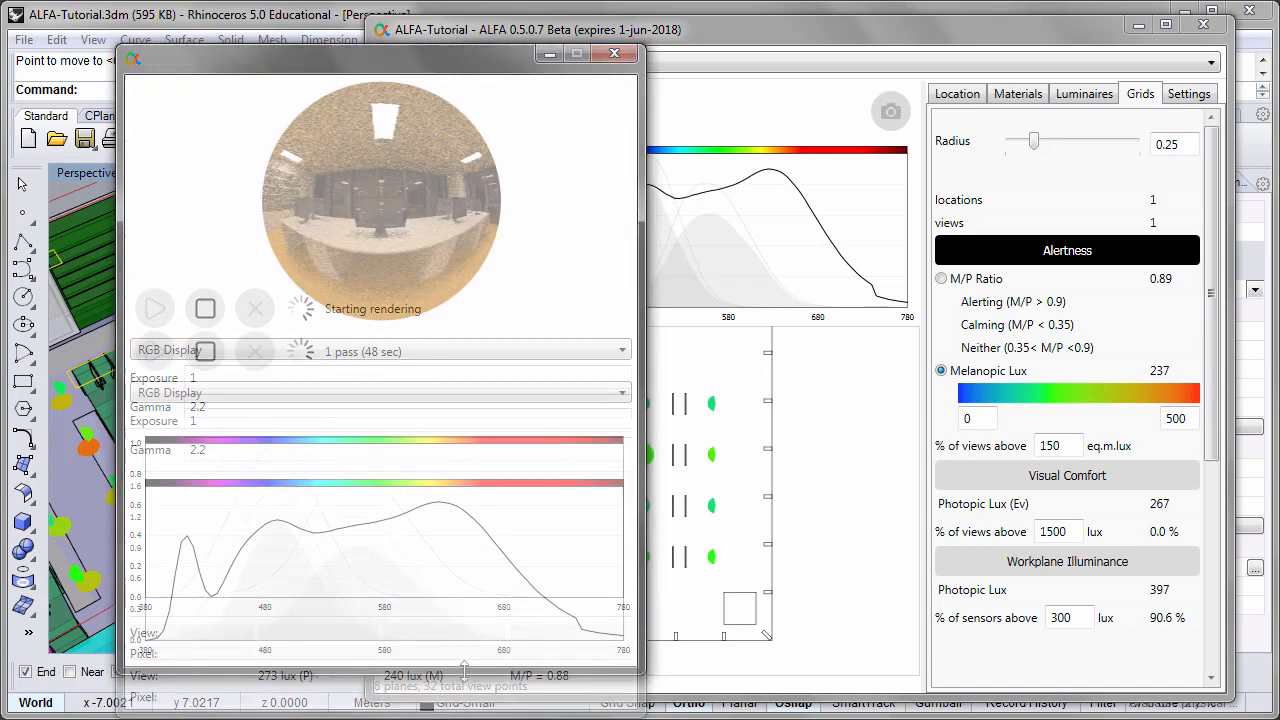
pyautogui.moveTo(442, 45); pyautogui.dragTo(442, 20)
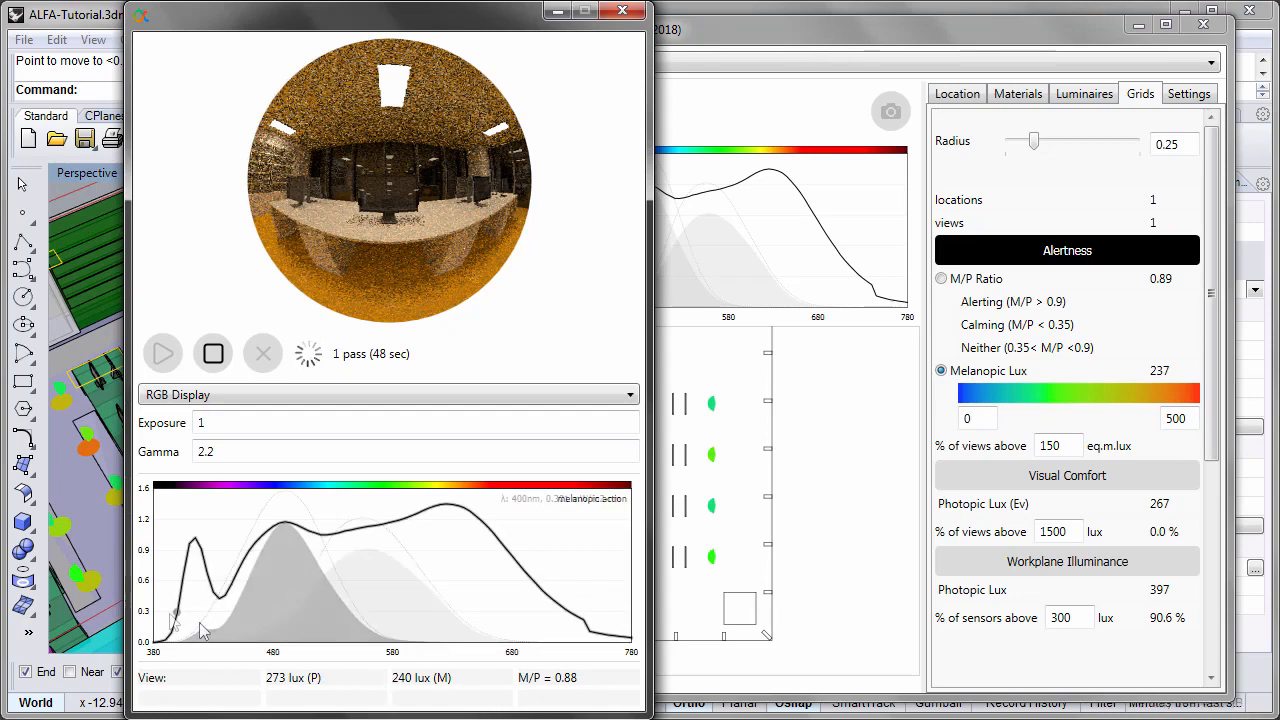
pyautogui.moveTo(172, 622)
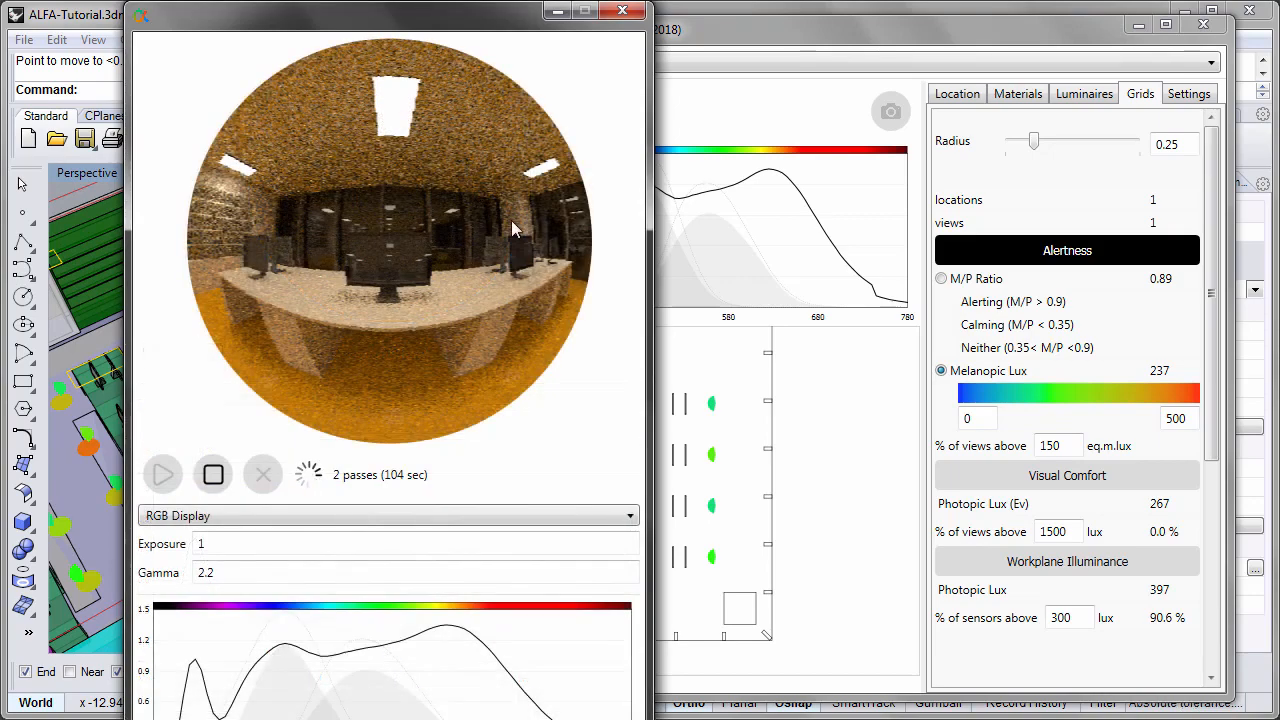
# Step: Turn the fisheye rendering around the room and back to the desk, and view its Photopic and Melanopic Luminance falsecolor displays before restoring RGB Display
pyautogui.moveTo(511, 220); pyautogui.dragTo(25, 216)
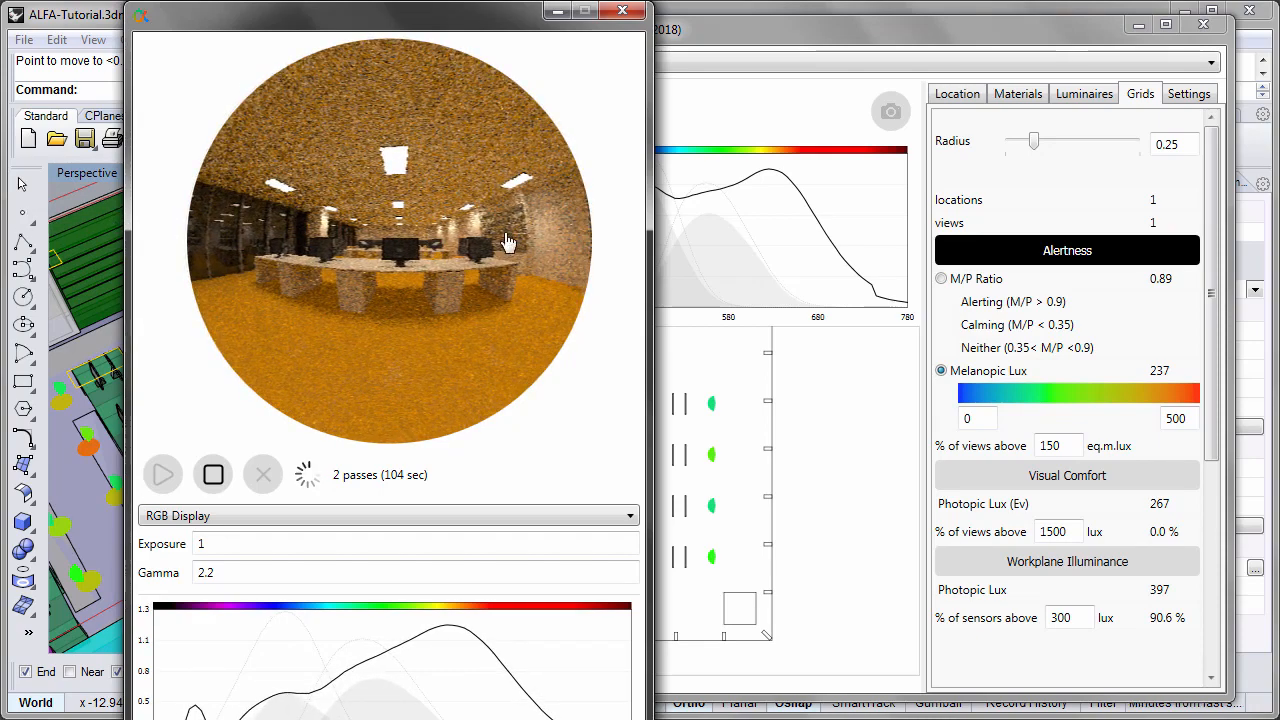
pyautogui.moveTo(507, 243); pyautogui.dragTo(5, 245)
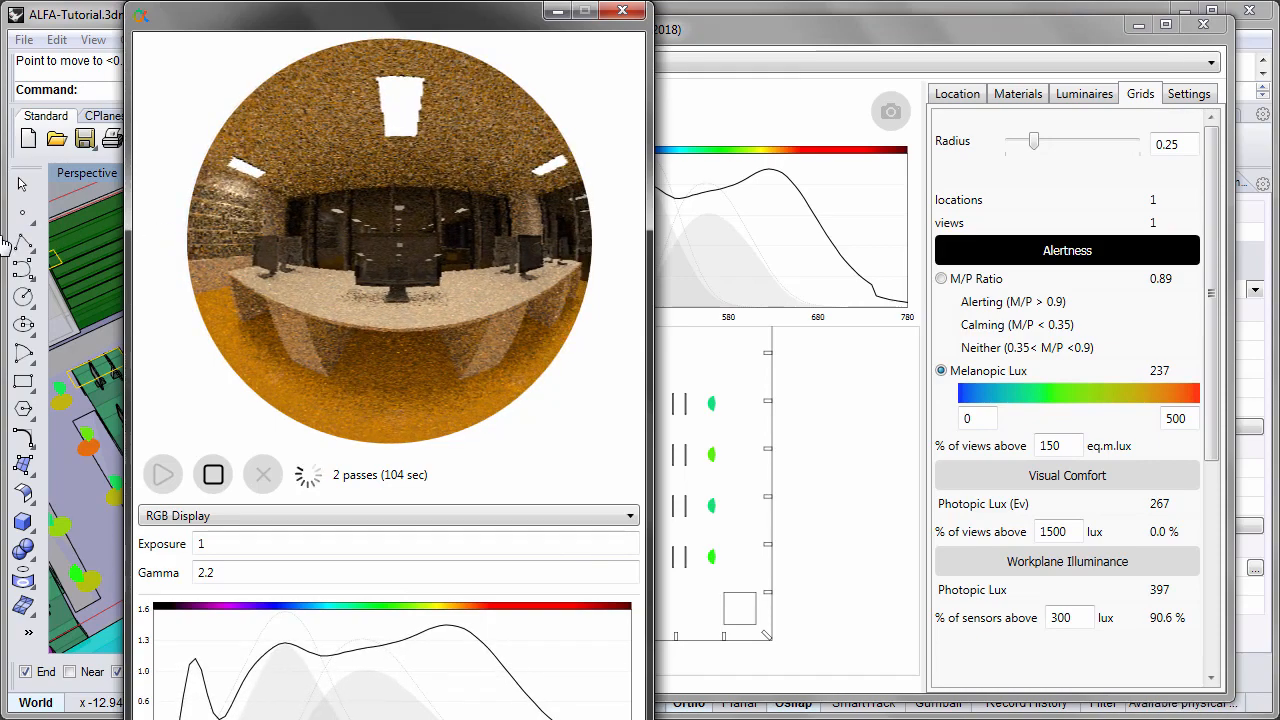
pyautogui.click(629, 517)
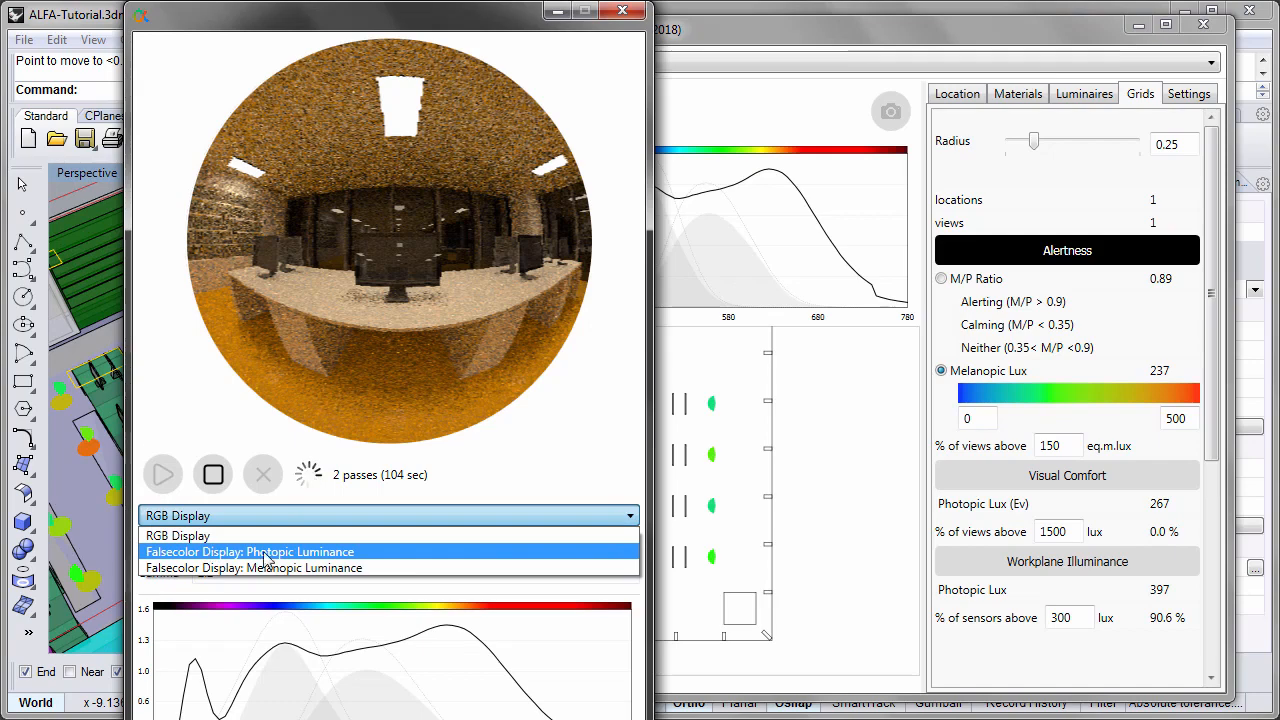
pyautogui.click(367, 555)
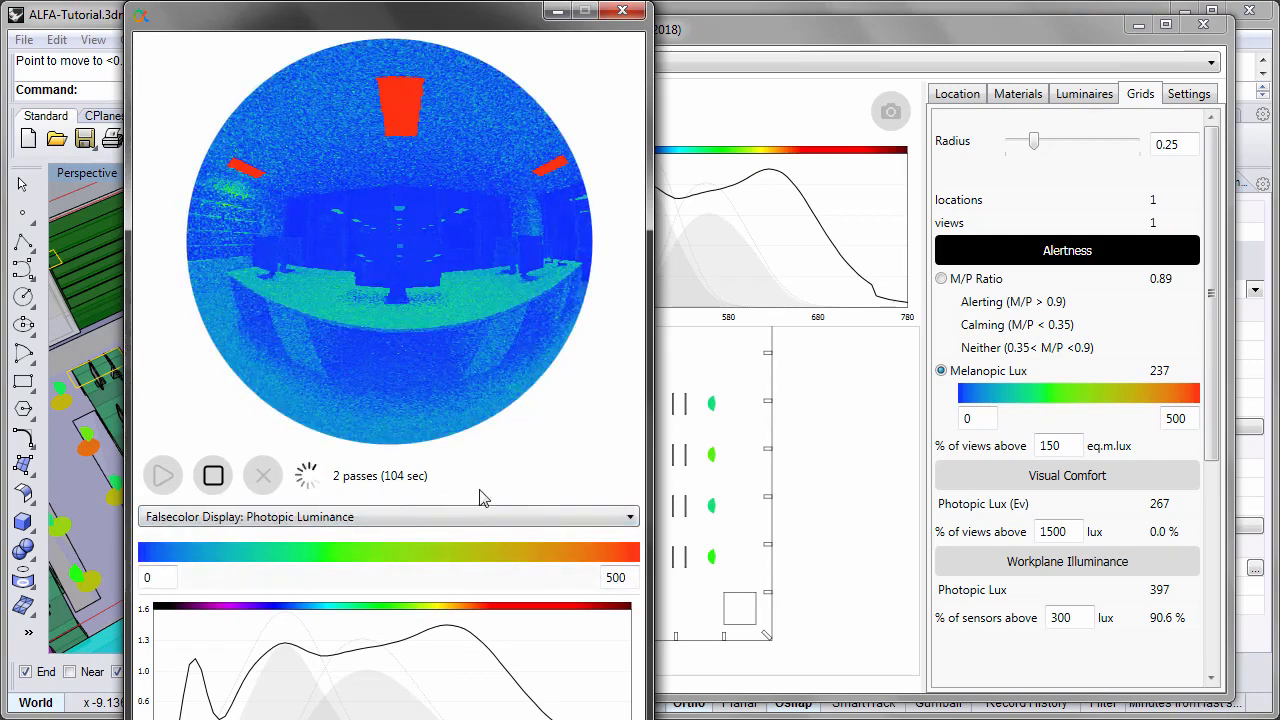
pyautogui.click(630, 517)
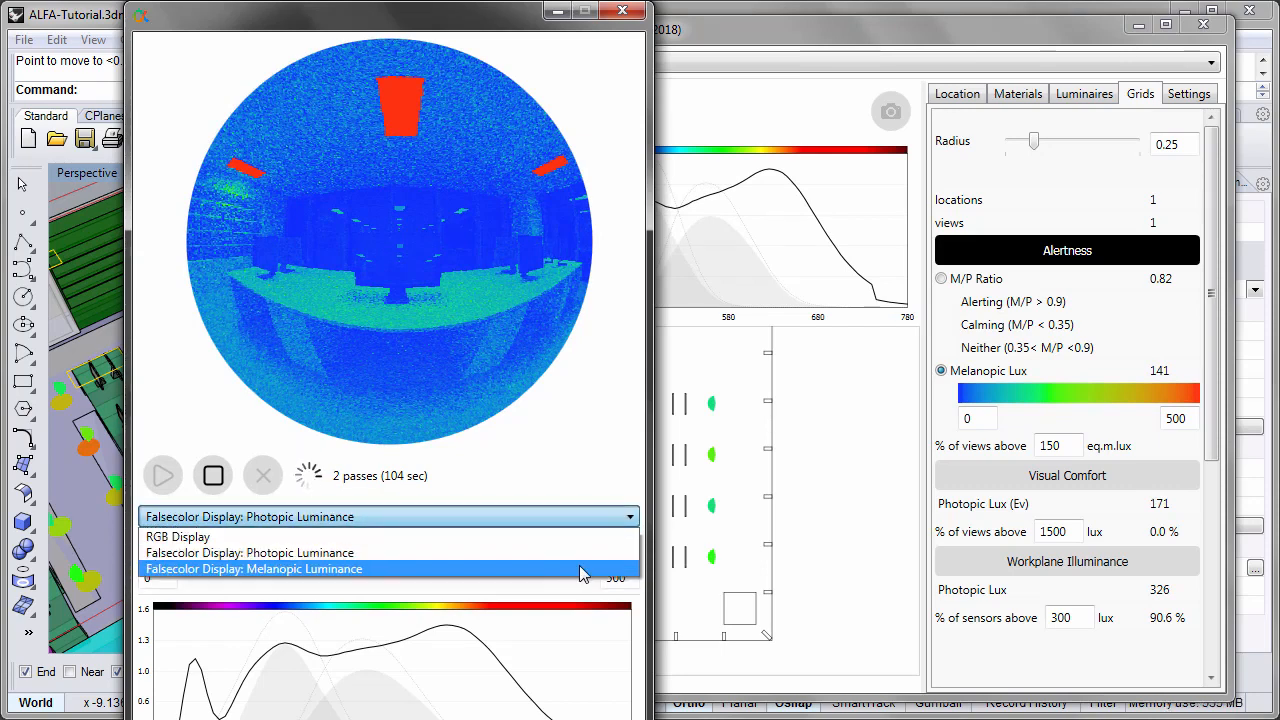
pyautogui.click(579, 565)
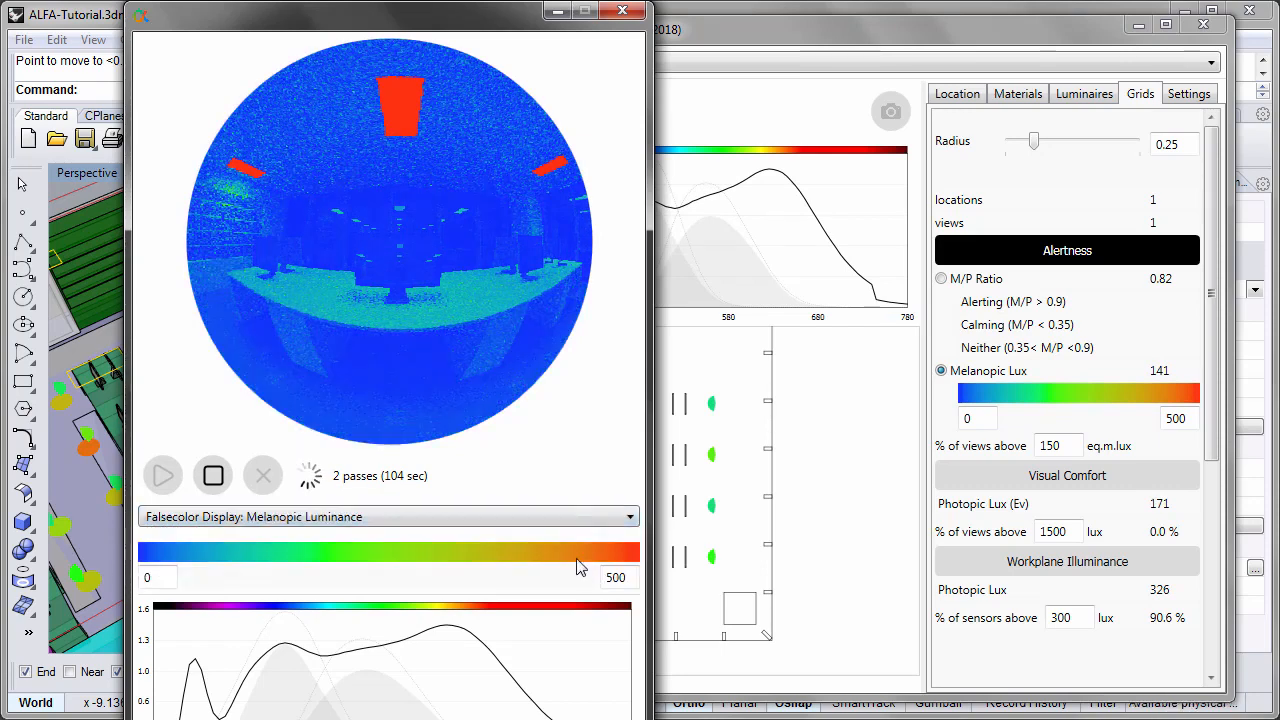
pyautogui.click(628, 520)
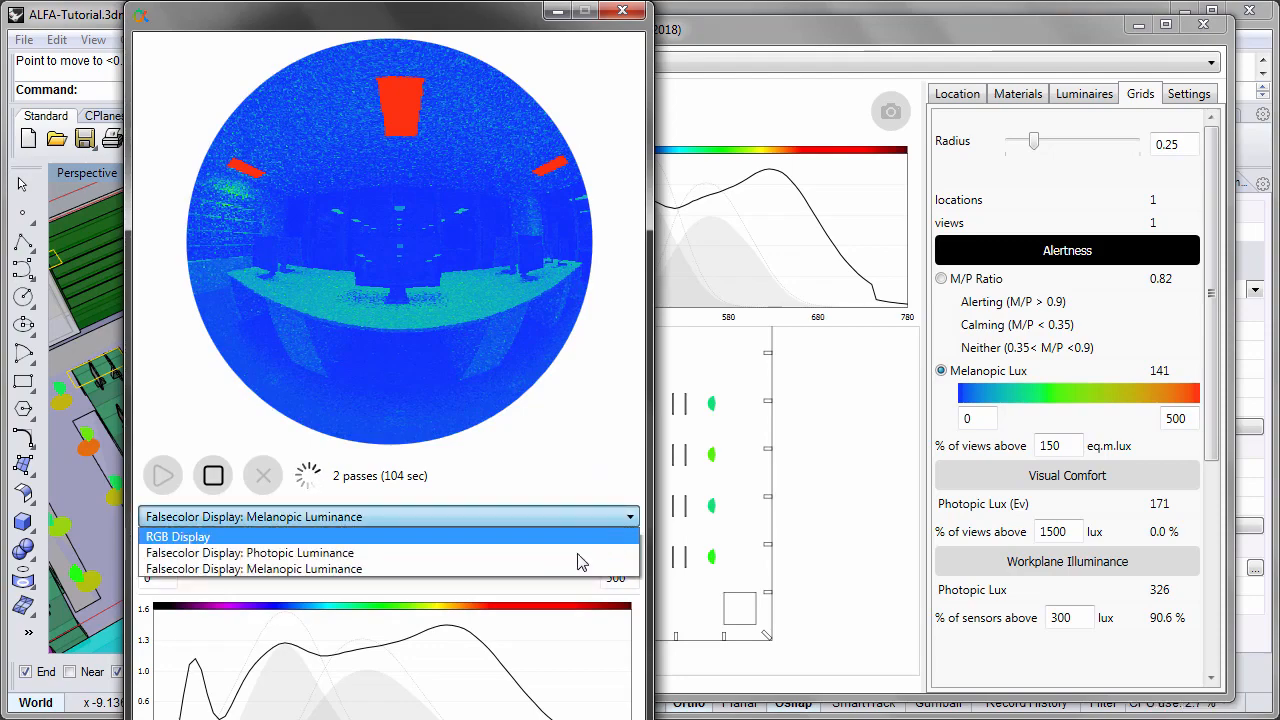
pyautogui.click(519, 539)
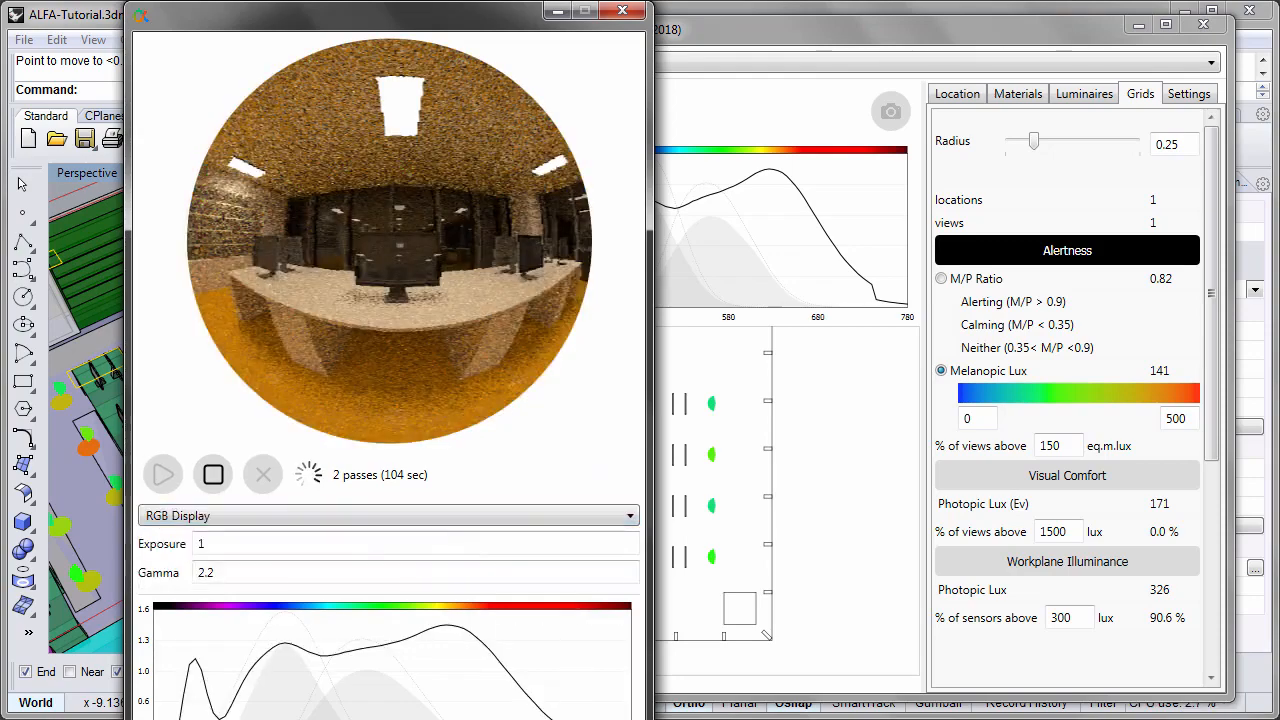